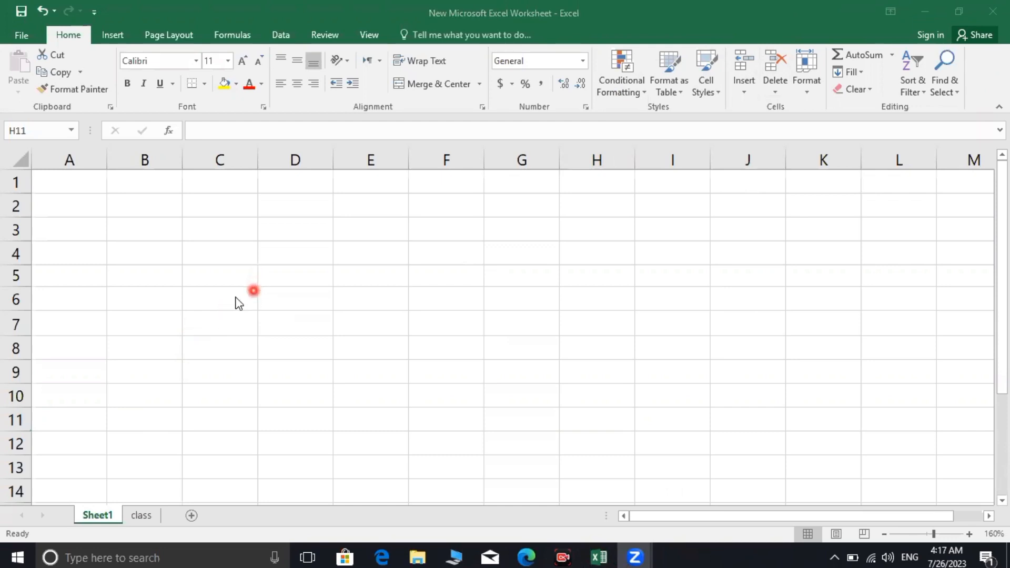
Open the class sheet, zoom out to 110% to see all fifteen students, then return to Sheet1
left_click(138, 519)
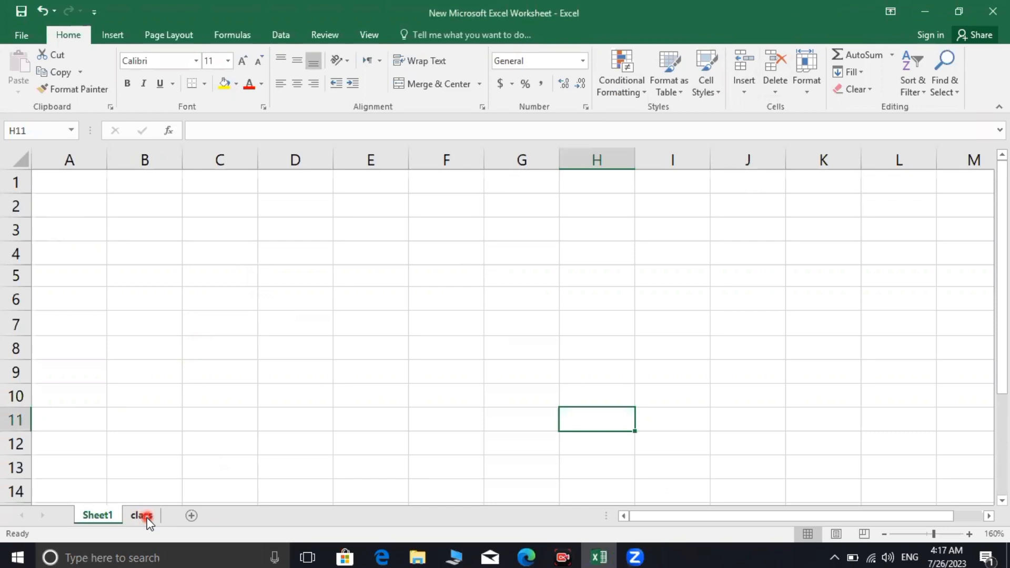
left_click(148, 518)
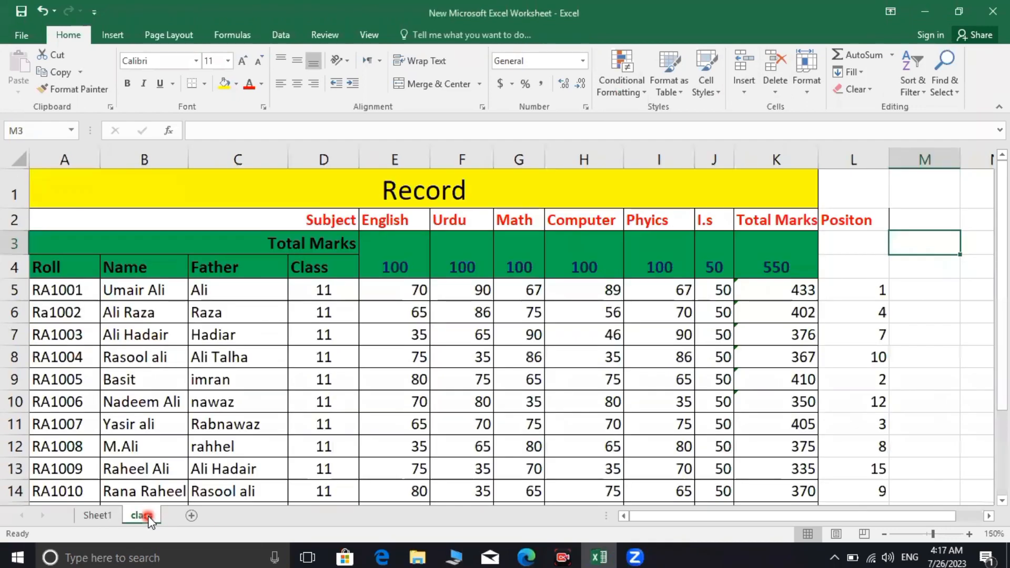
left_click(883, 535)
left_click(883, 536)
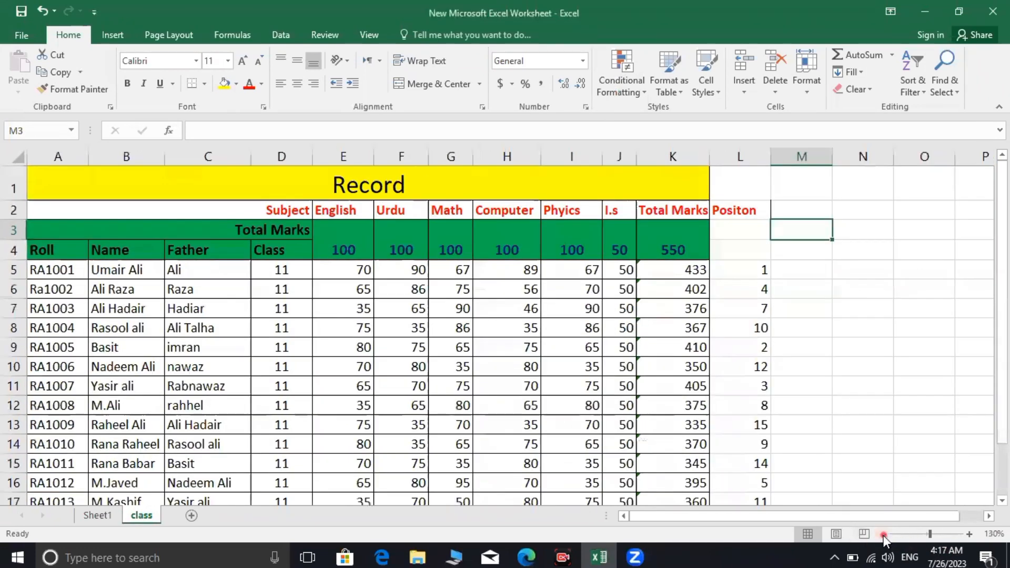
left_click(883, 535)
left_click(883, 536)
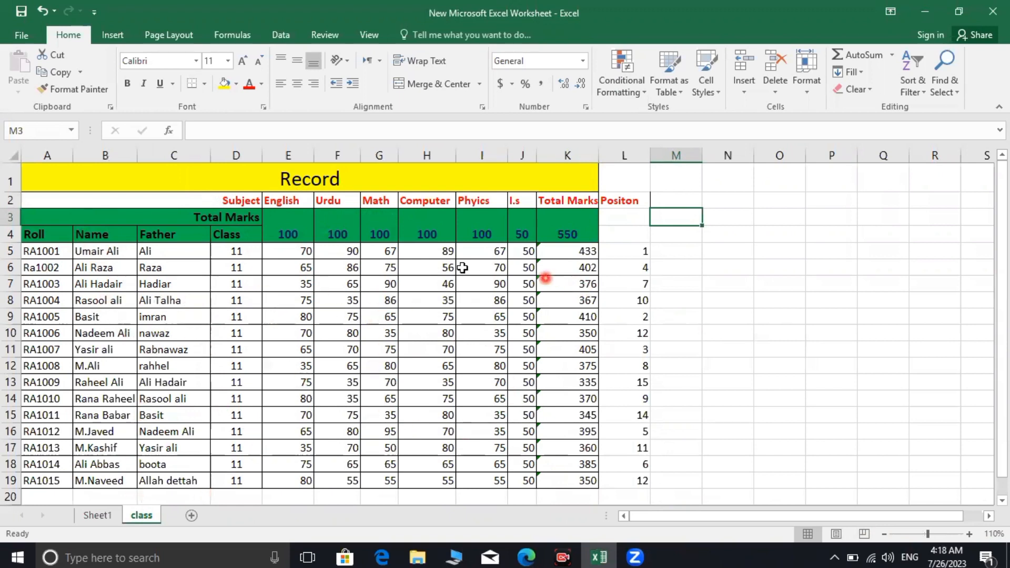
scroll(263, 379, "down", 1)
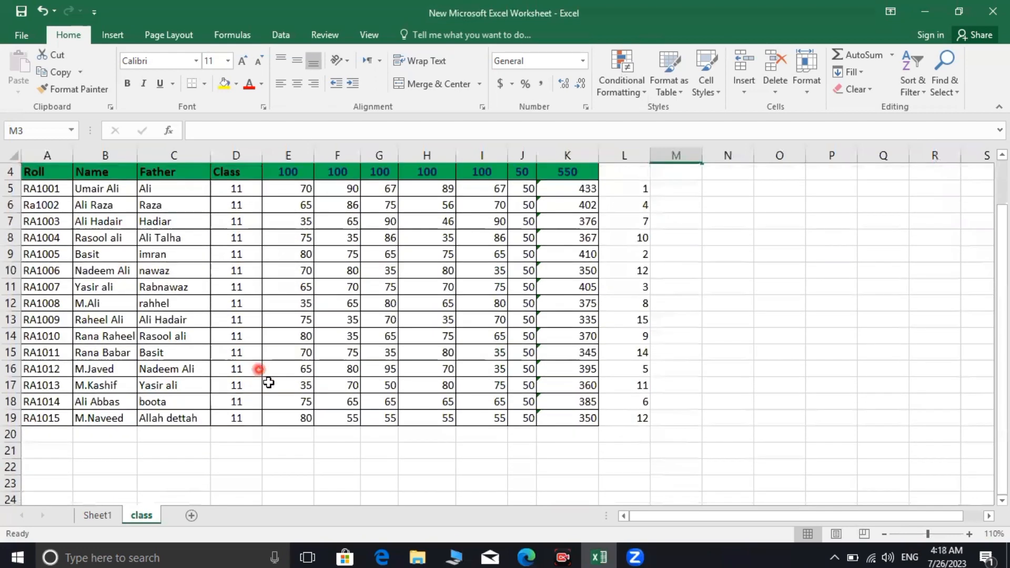
scroll(275, 393, "up", 1)
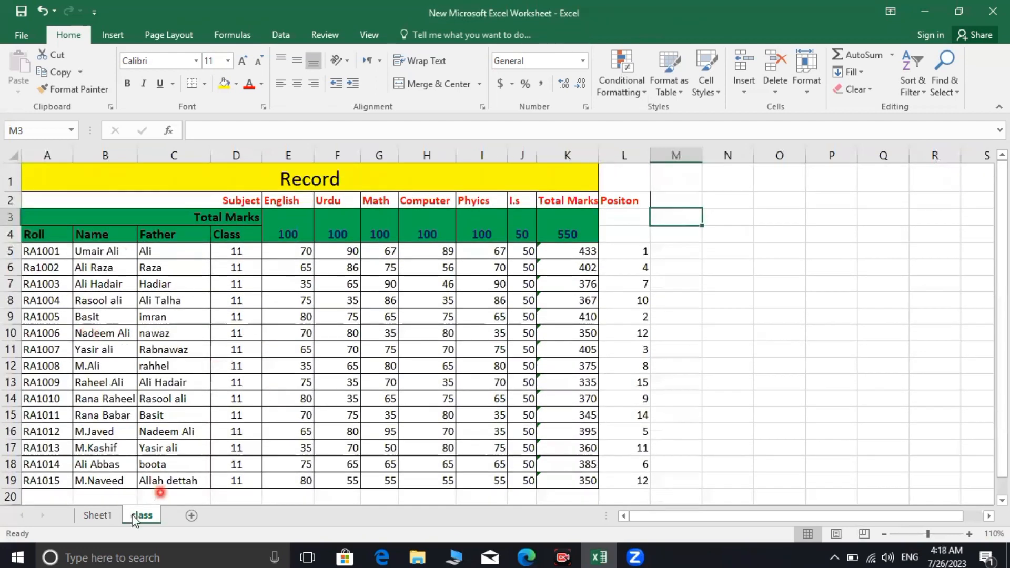
left_click(104, 522)
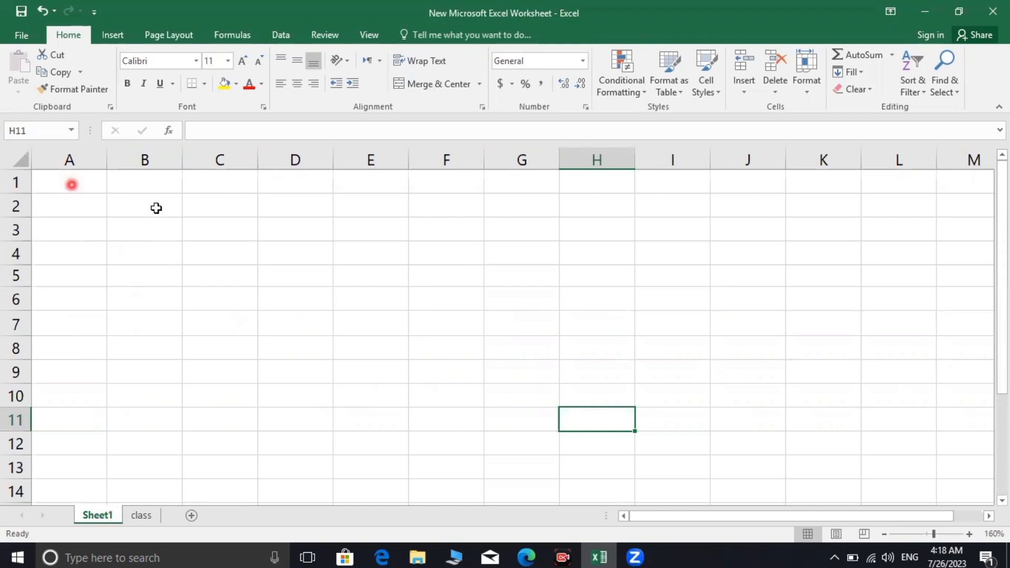
Switch between Sheet1 and the class sheet, ending on the class Record table
left_click(142, 517)
left_click(97, 517)
left_click(136, 517)
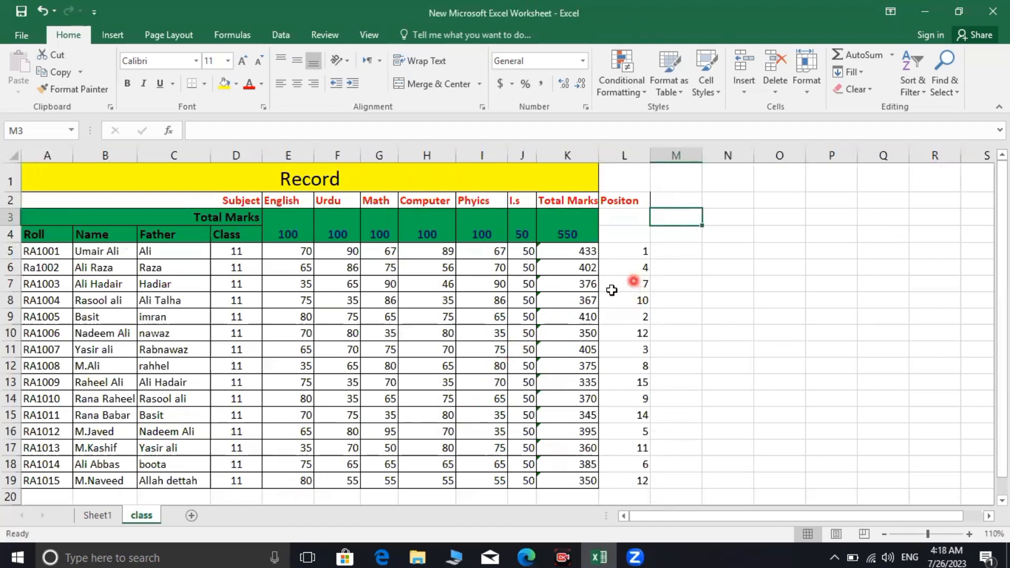
scroll(637, 267, "down", 3)
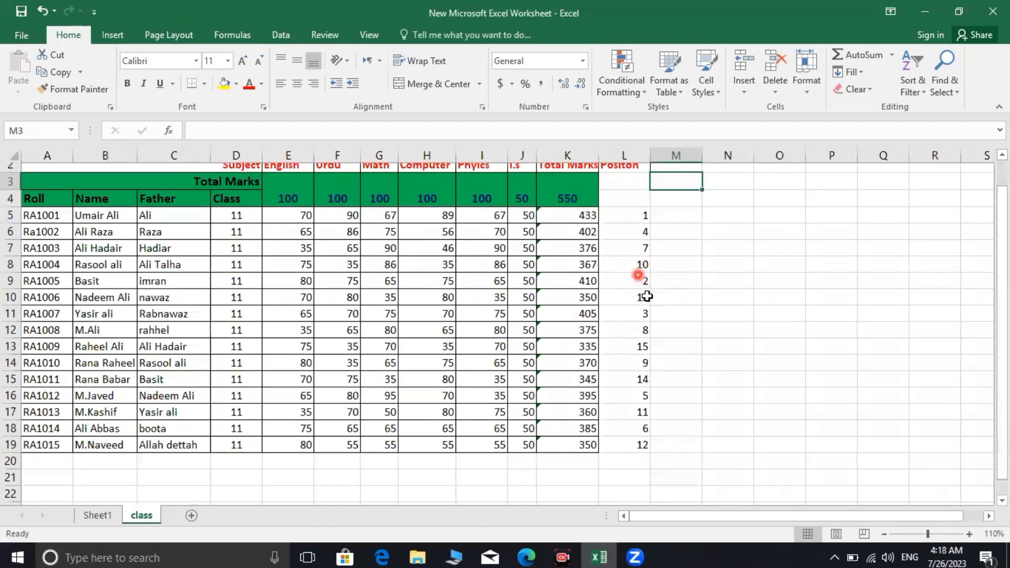
scroll(645, 311, "up", 3)
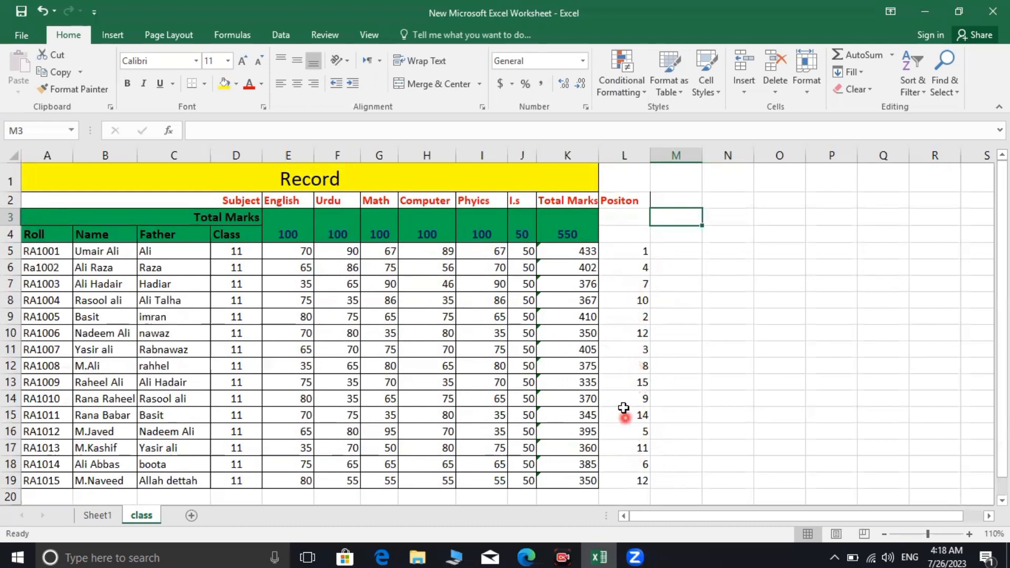
Select the Positon rank values in L5:L19
left_click(635, 251)
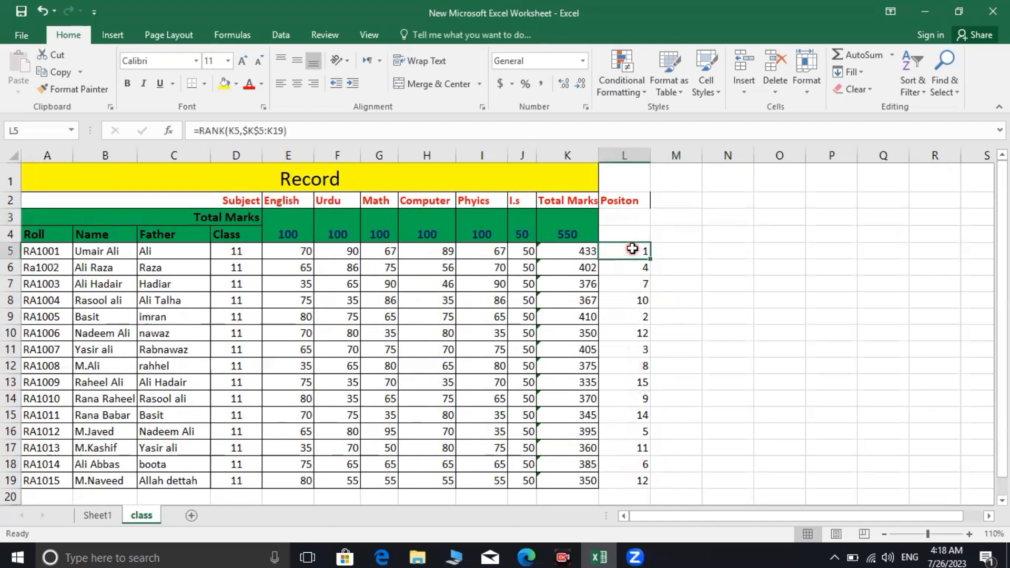
scroll(633, 248, "down", 1)
scroll(634, 244, "up", 1)
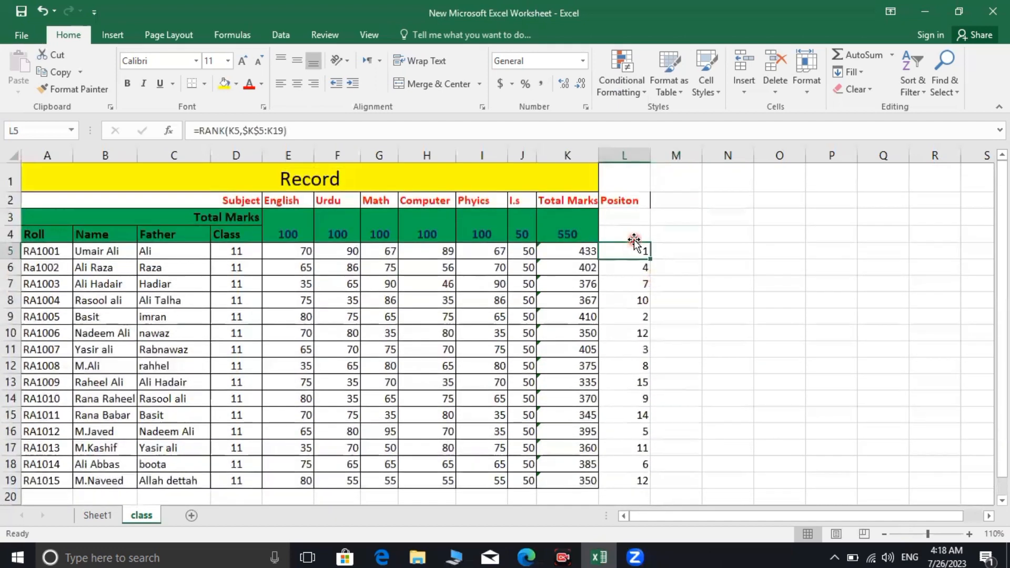
left_click_drag(635, 253, 638, 314)
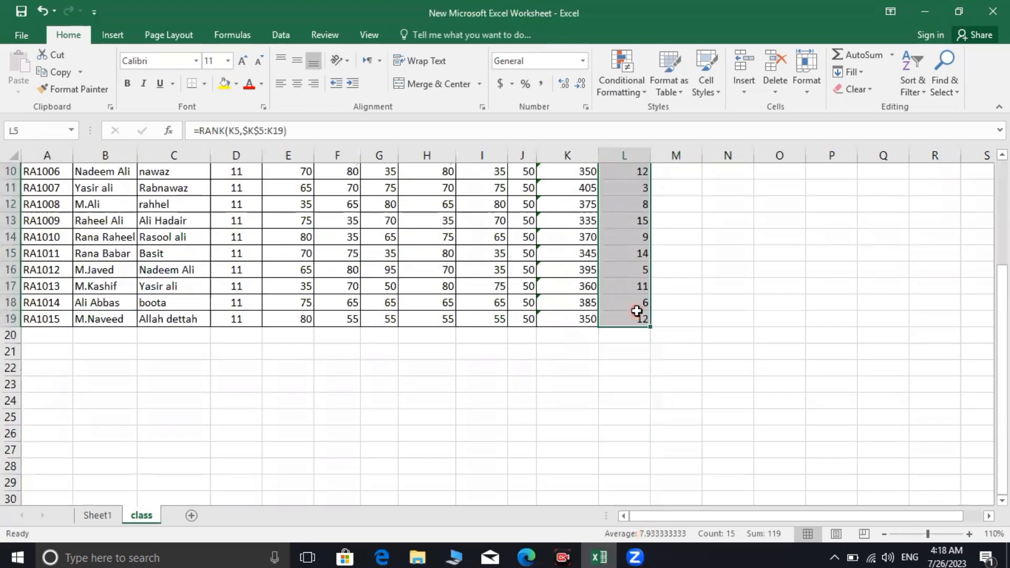
Delete the entire column holding the old Positon ranks
right_click(638, 308)
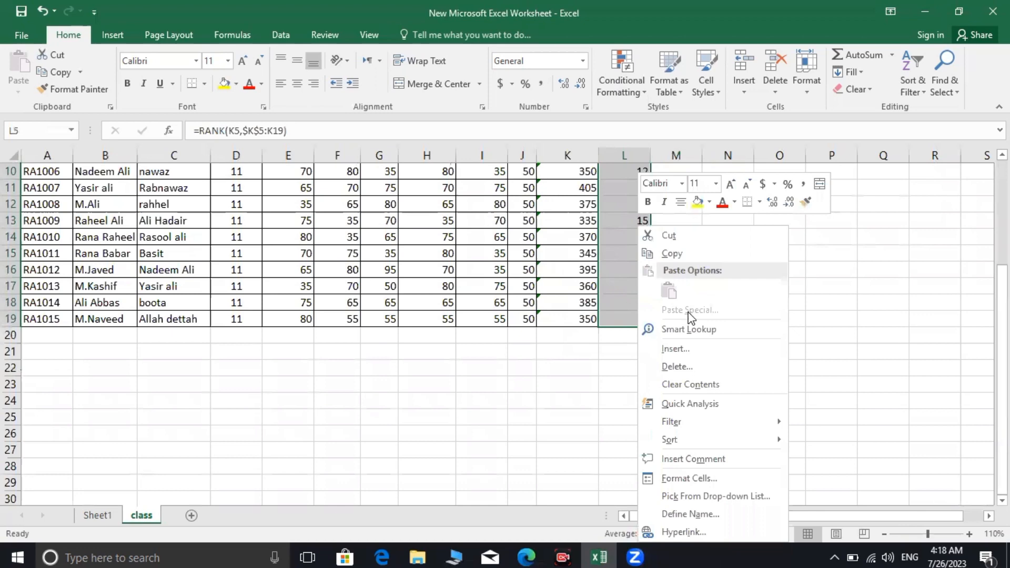
left_click(689, 375)
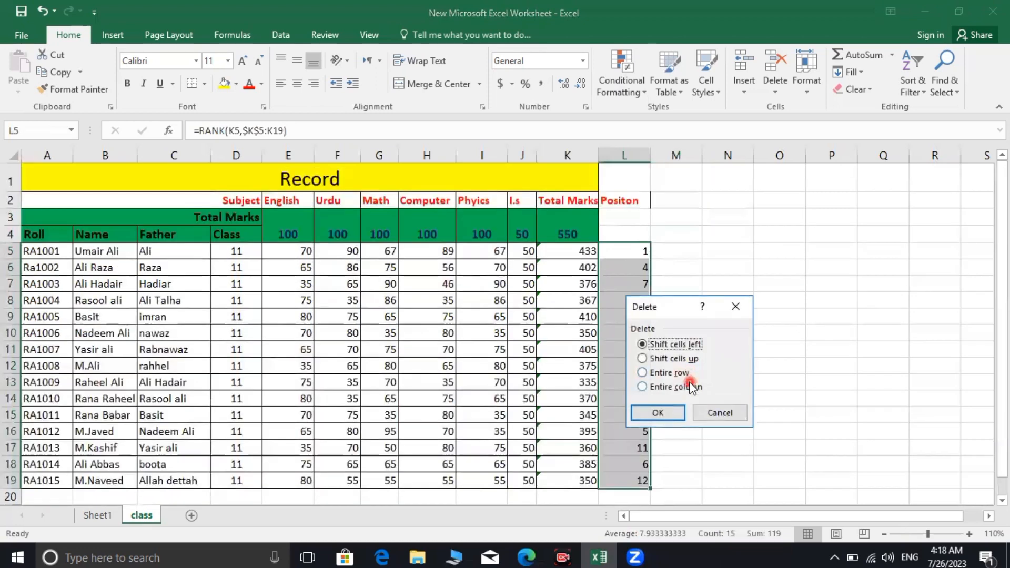
left_click(644, 387)
left_click(661, 413)
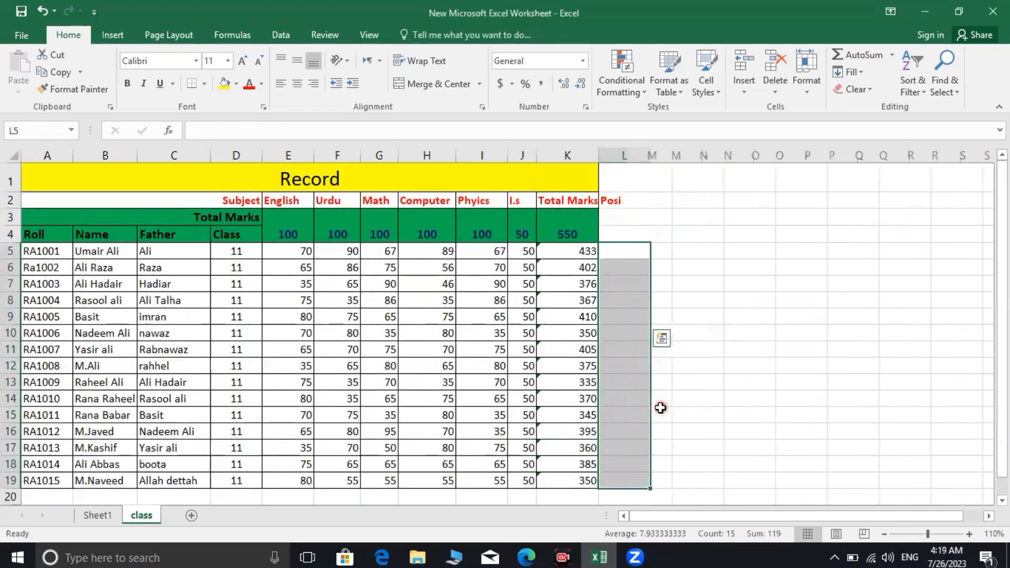
left_click(679, 284)
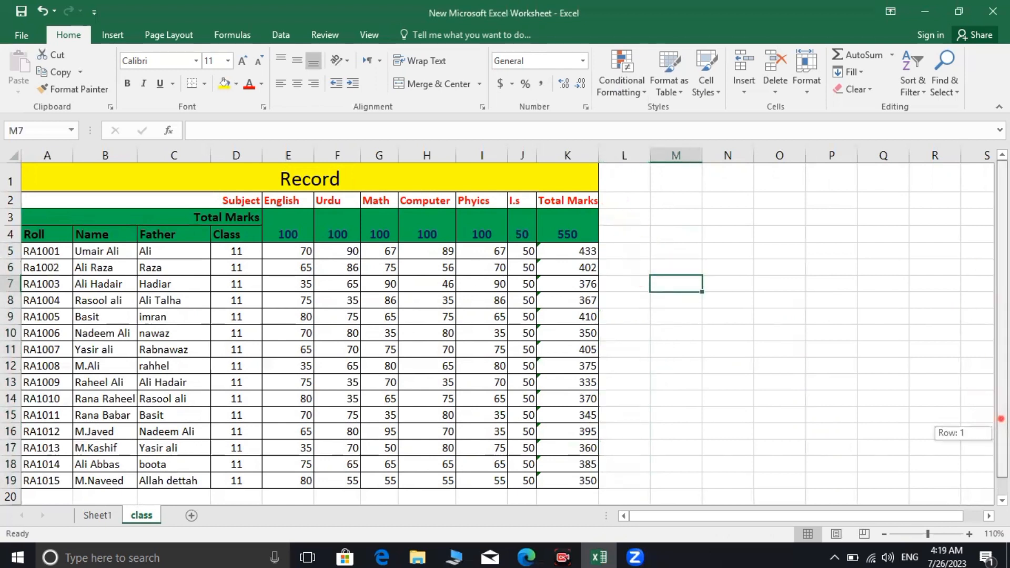
Enter the heading 'Position' in L2
left_click(634, 202)
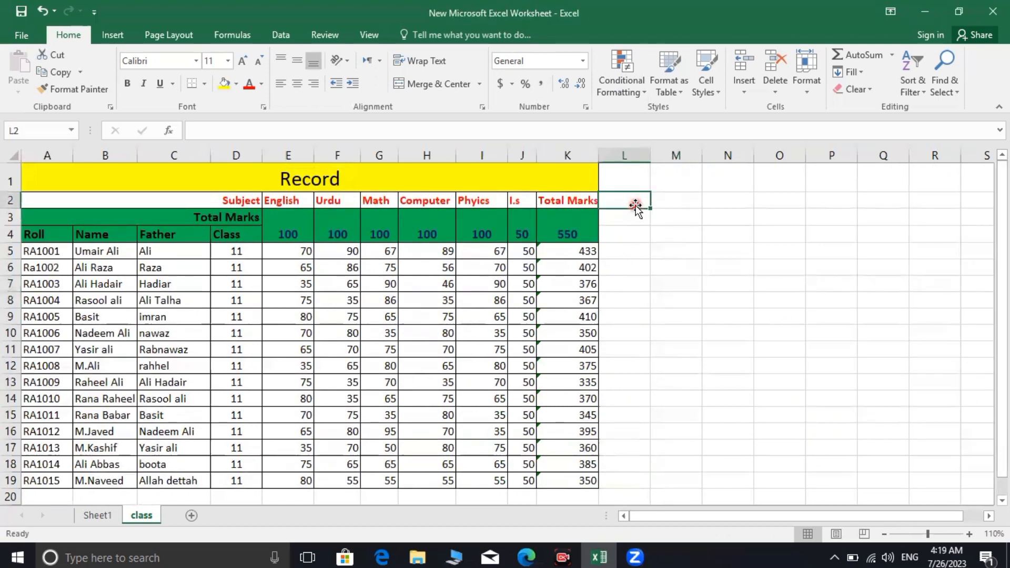
type("Position")
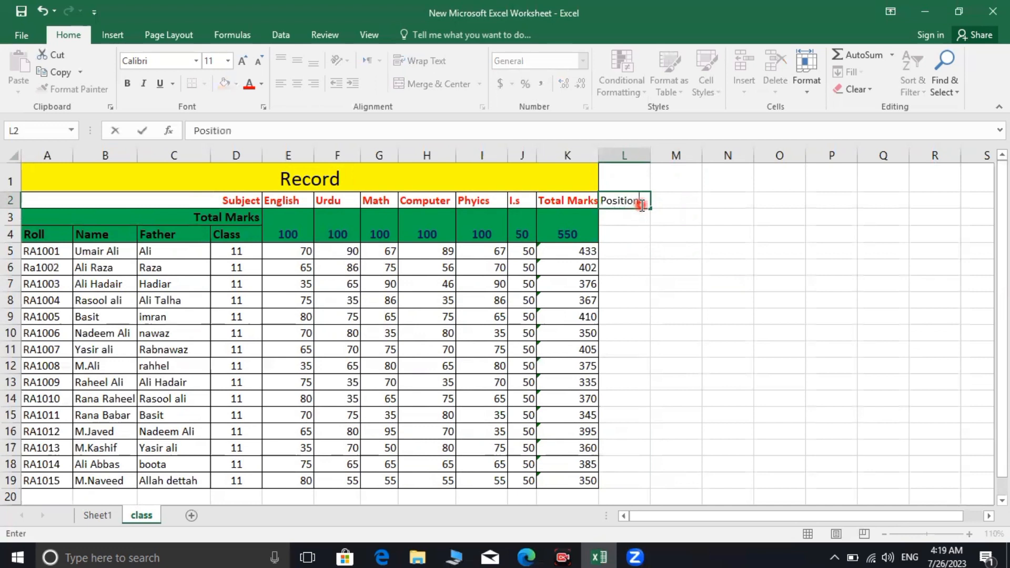
left_click(625, 255)
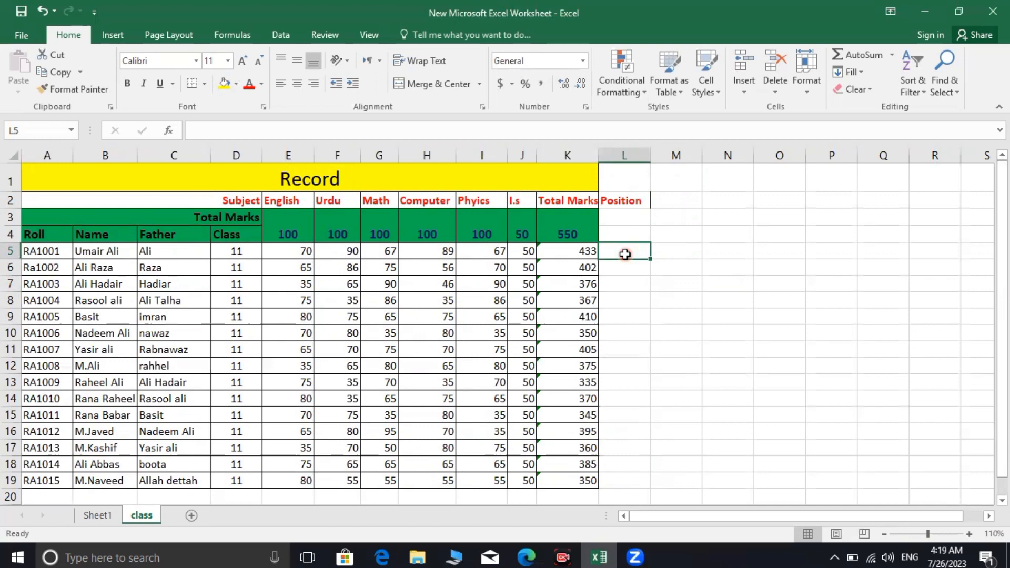
Enter =rank(K5,$K$5:K19) in L5, ranking the first student's 433 total as 1
type("=")
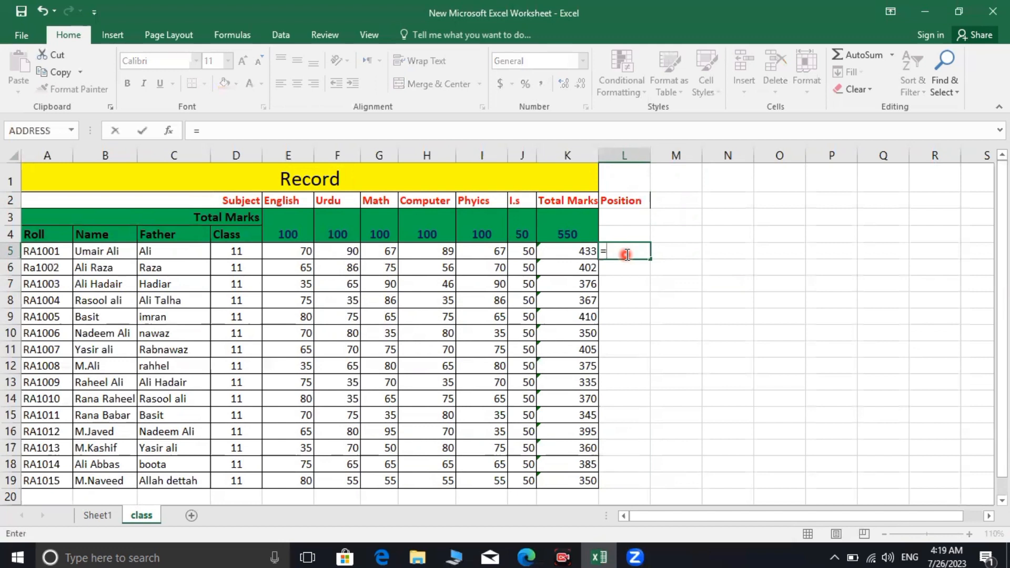
type("ra")
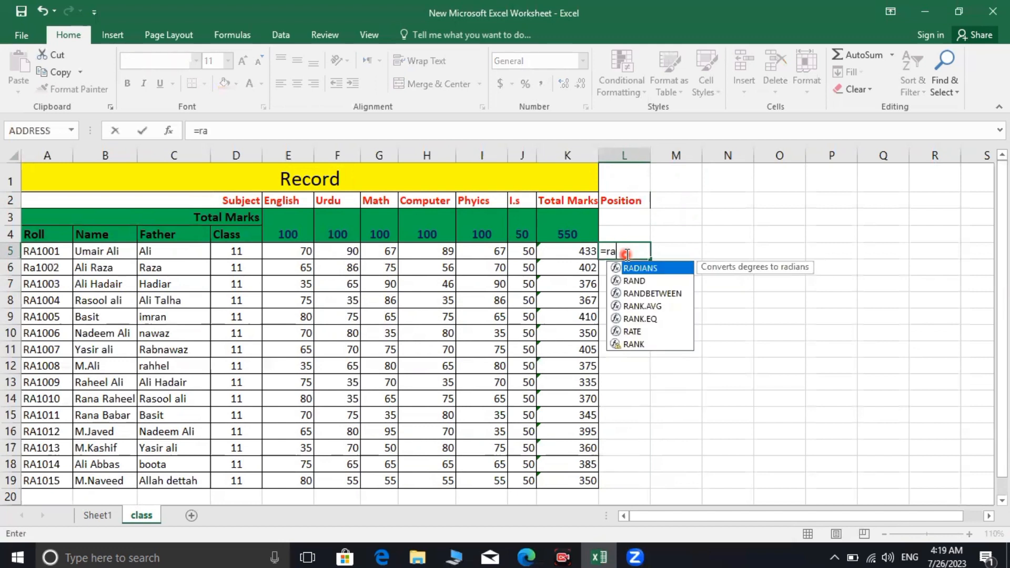
type("nk(")
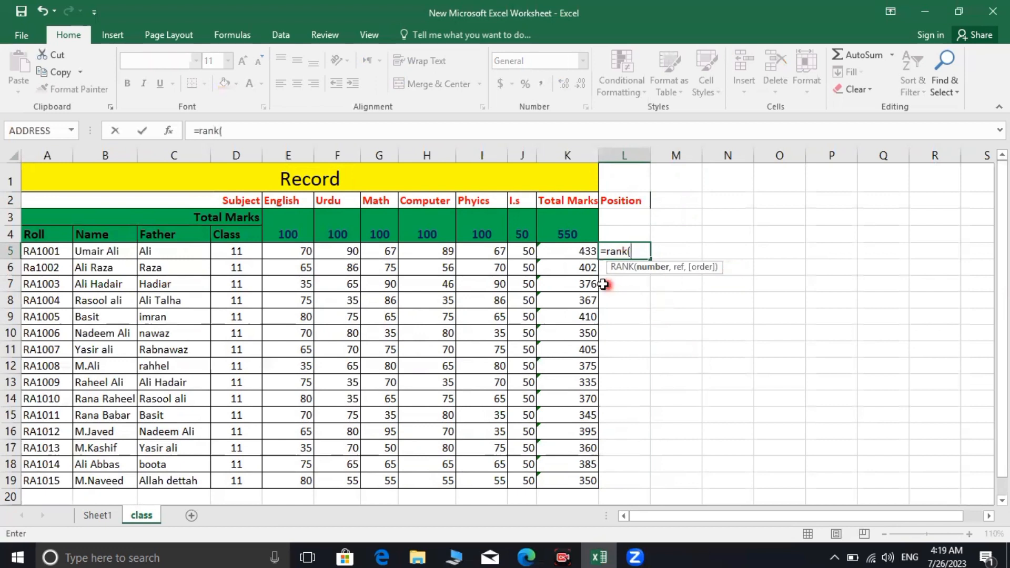
left_click(554, 251)
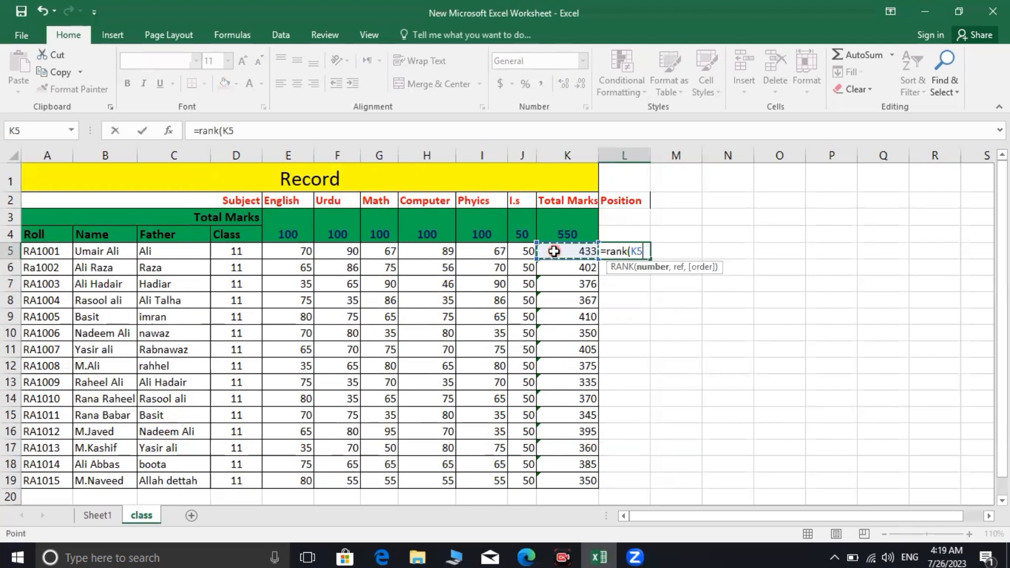
type(",")
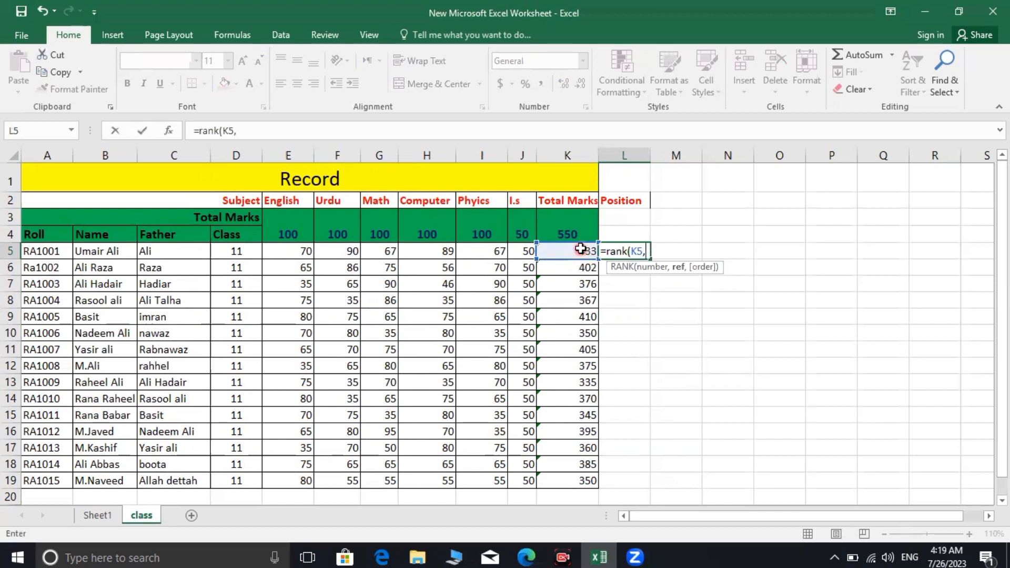
left_click_drag(581, 249, 599, 236)
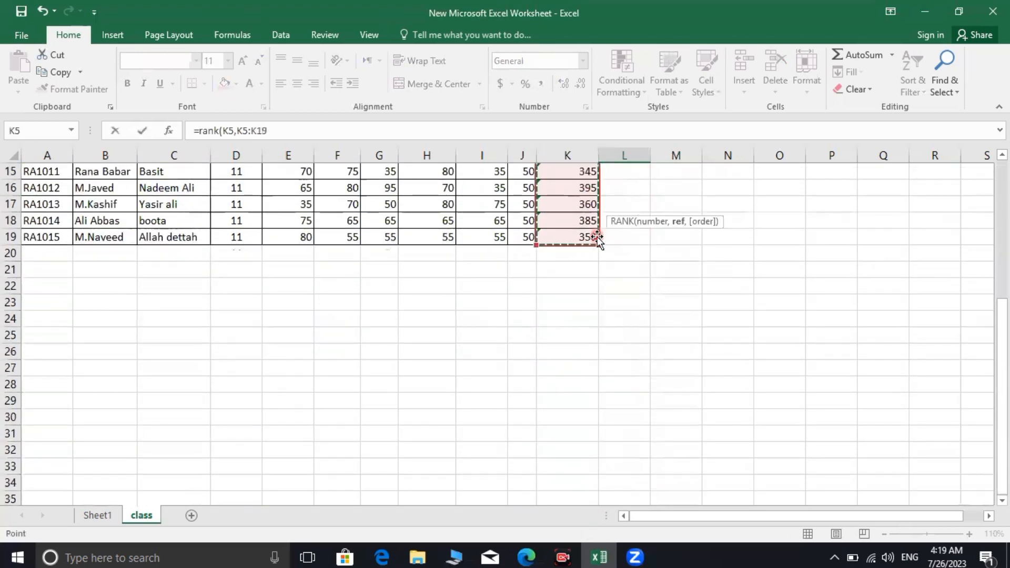
left_click_drag(999, 356, 1003, 208)
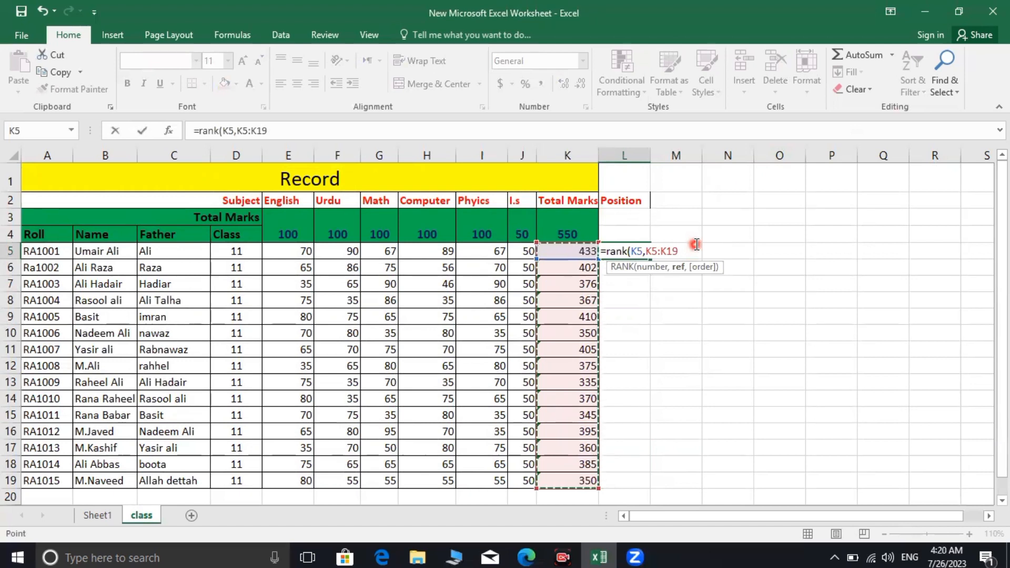
type(")")
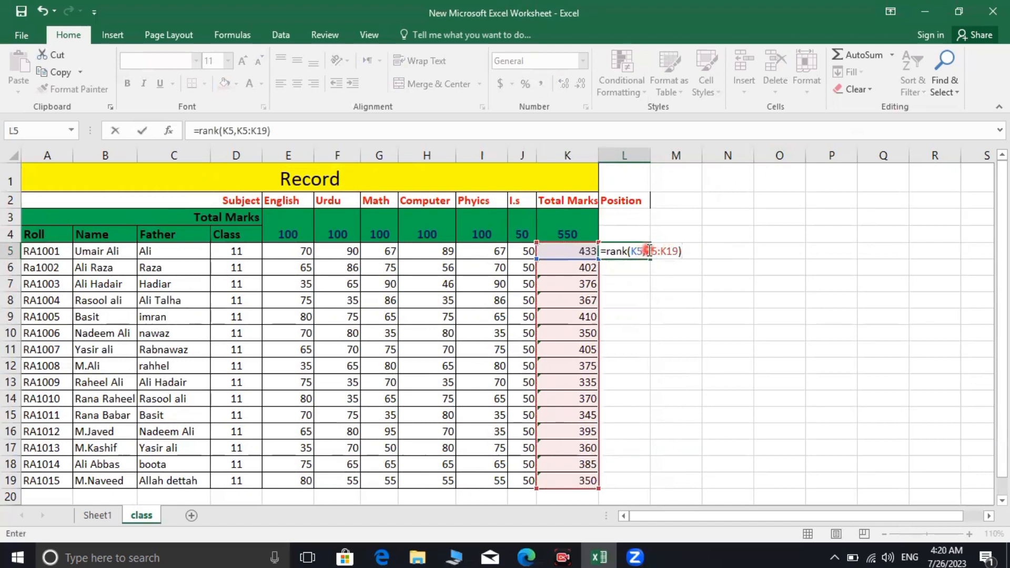
left_click(651, 251)
key("F4")
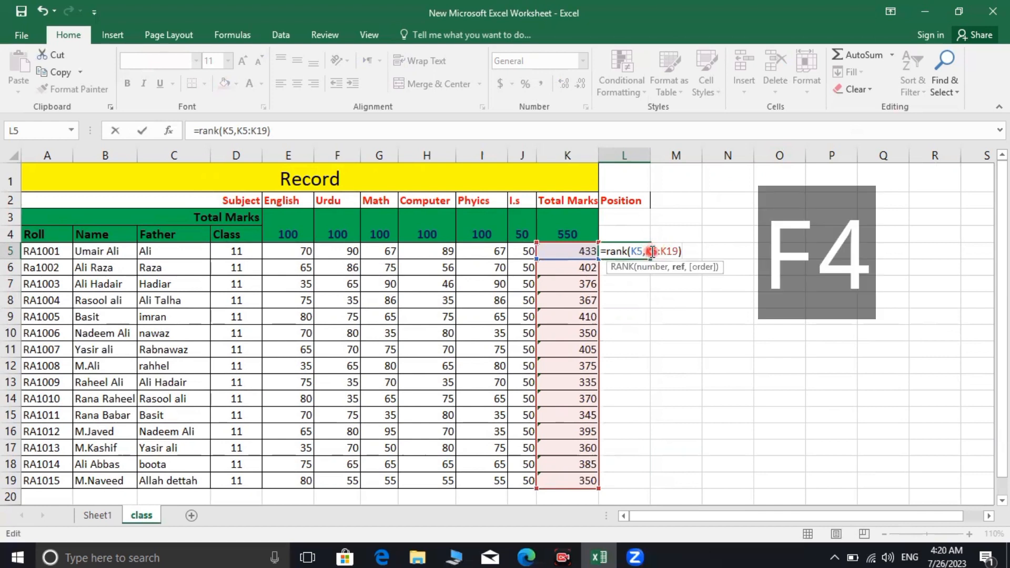
key("F4")
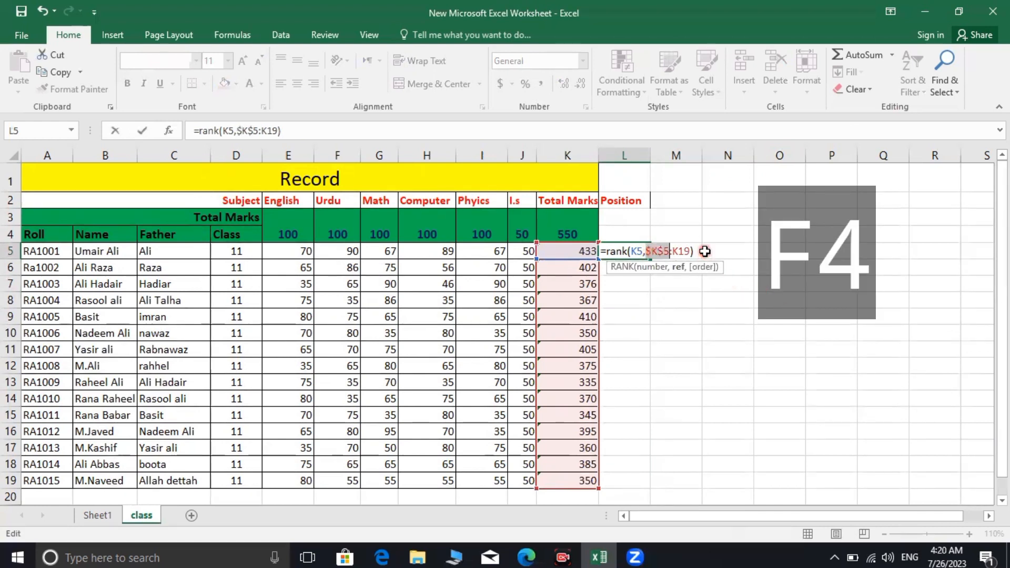
key("Return")
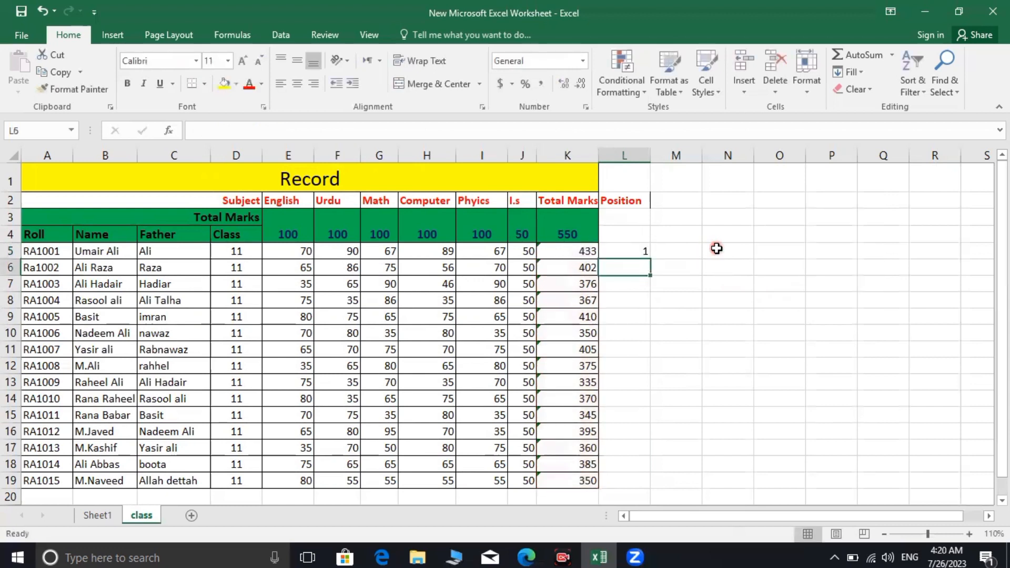
Fill L5's RANK formula down to L19 for all fifteen students, then go to Sheet1
left_click(646, 254)
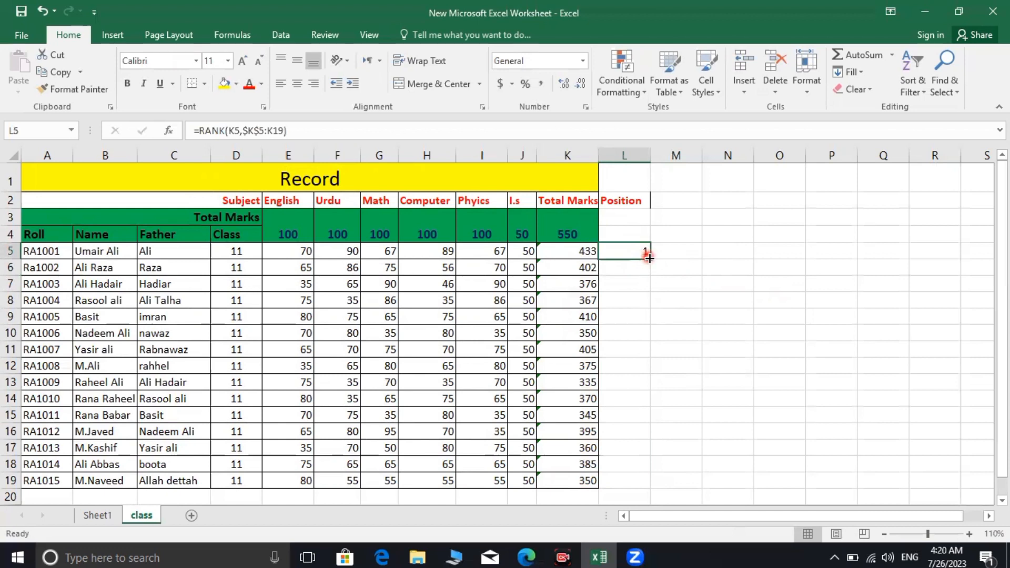
left_click_drag(649, 258, 646, 483)
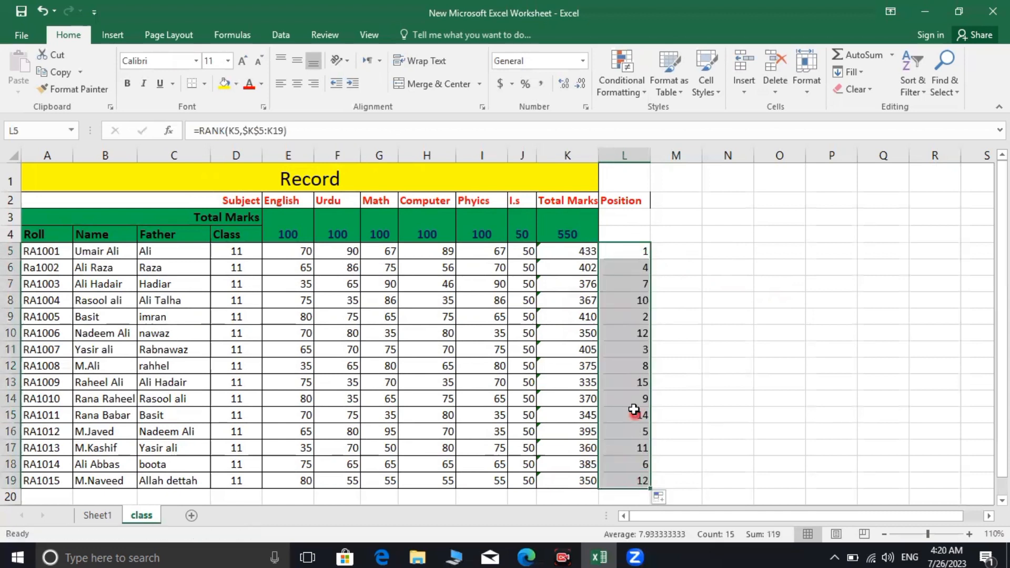
left_click(640, 283)
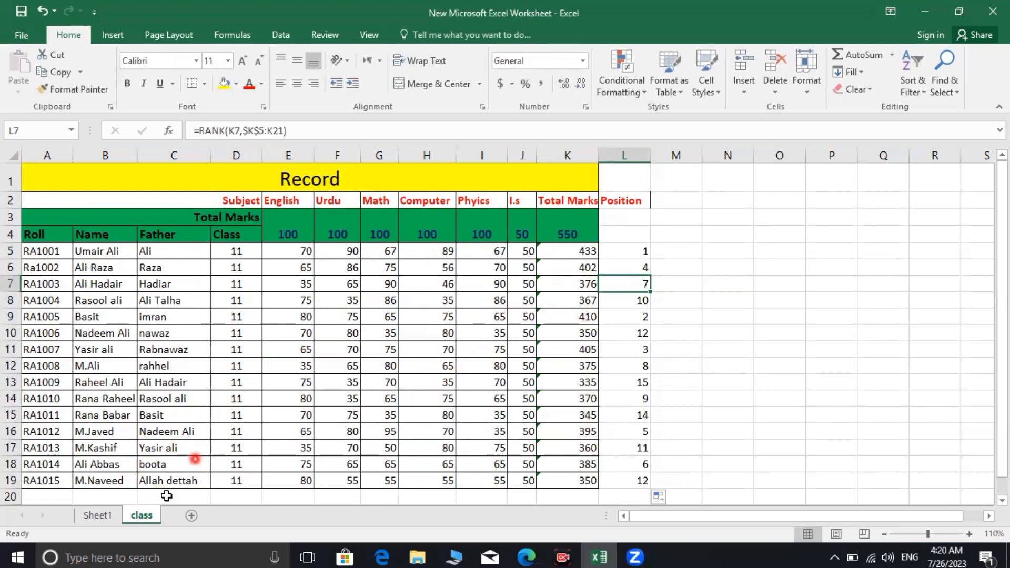
left_click(106, 521)
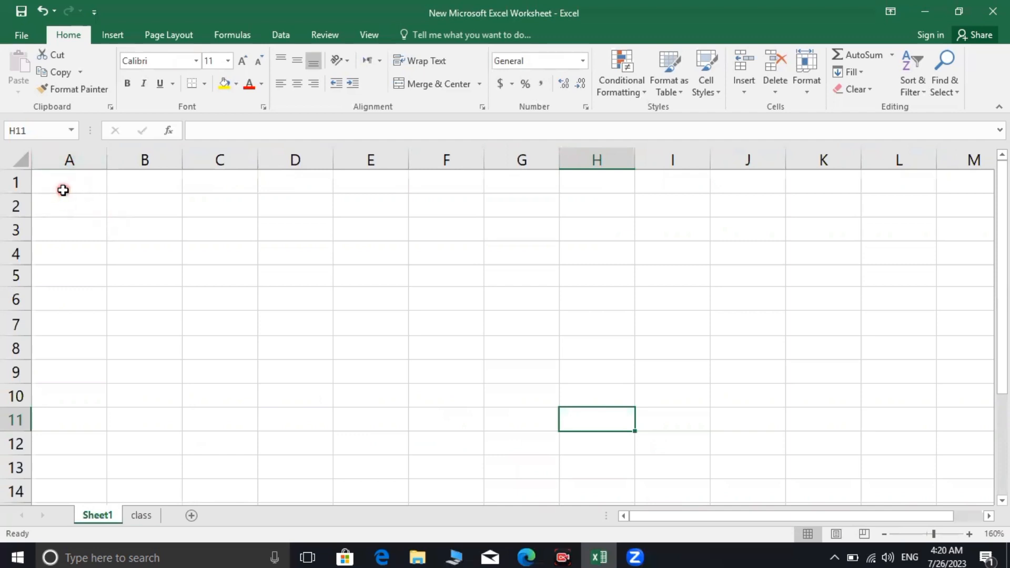
Merge and centre A1:F1 and type the title PIAS
left_click_drag(63, 190, 464, 178)
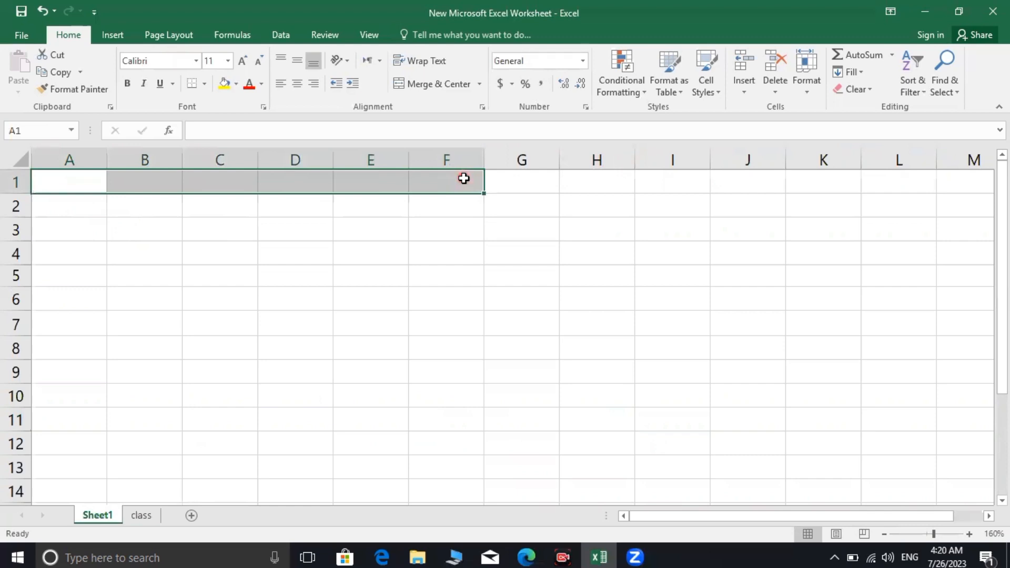
left_click(403, 92)
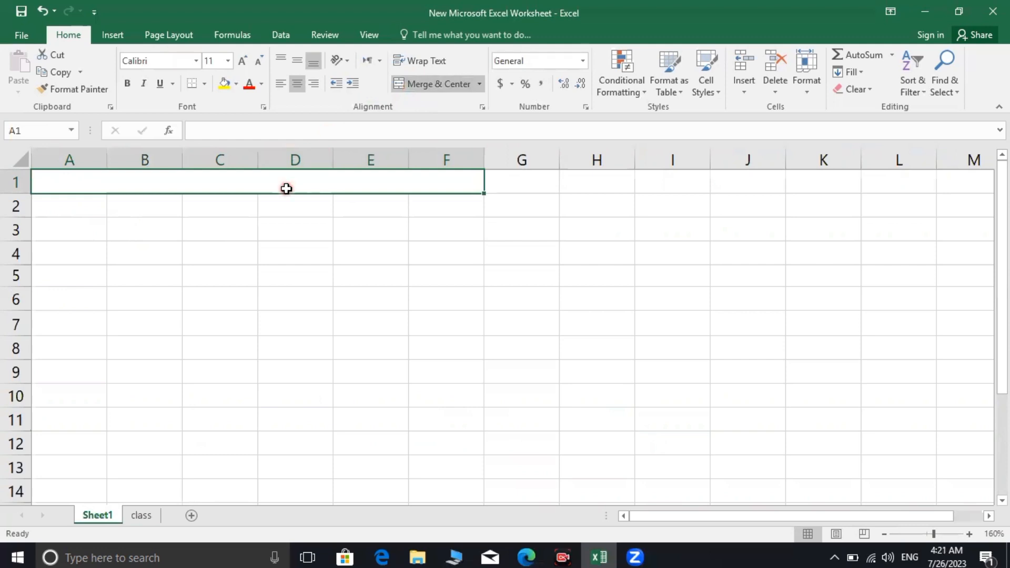
type("PIAS")
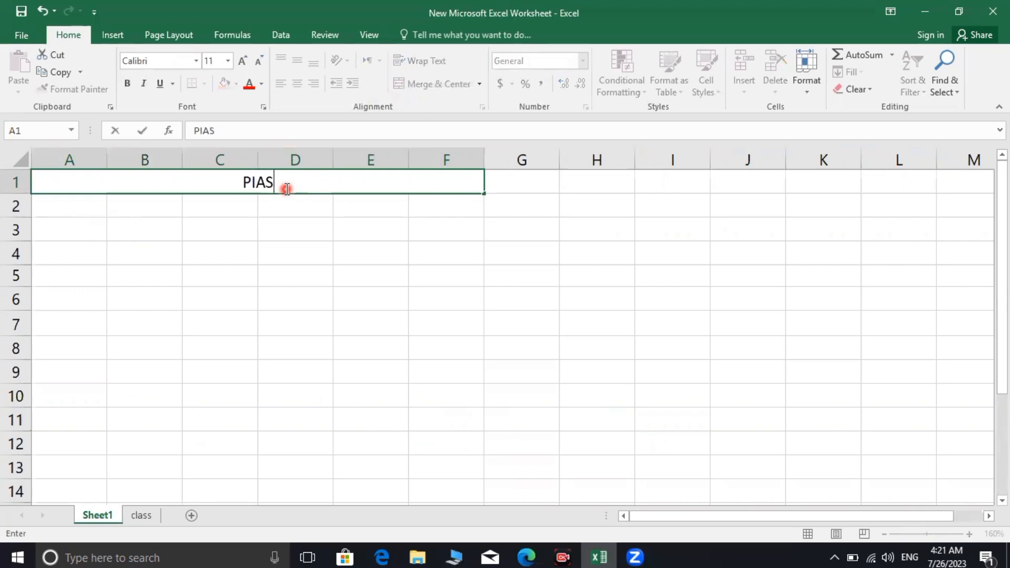
left_click_drag(287, 189, 237, 192)
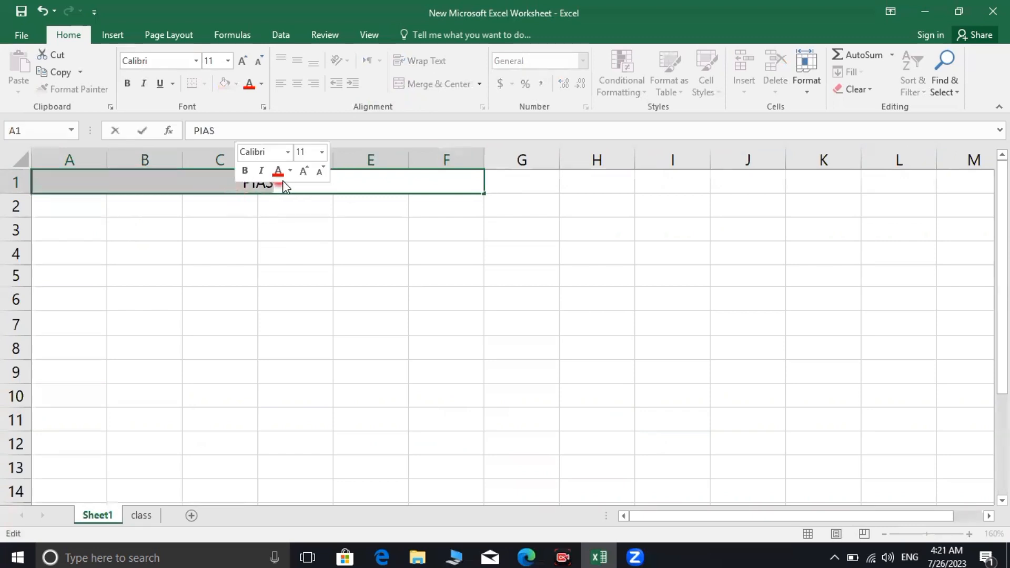
left_click(310, 194)
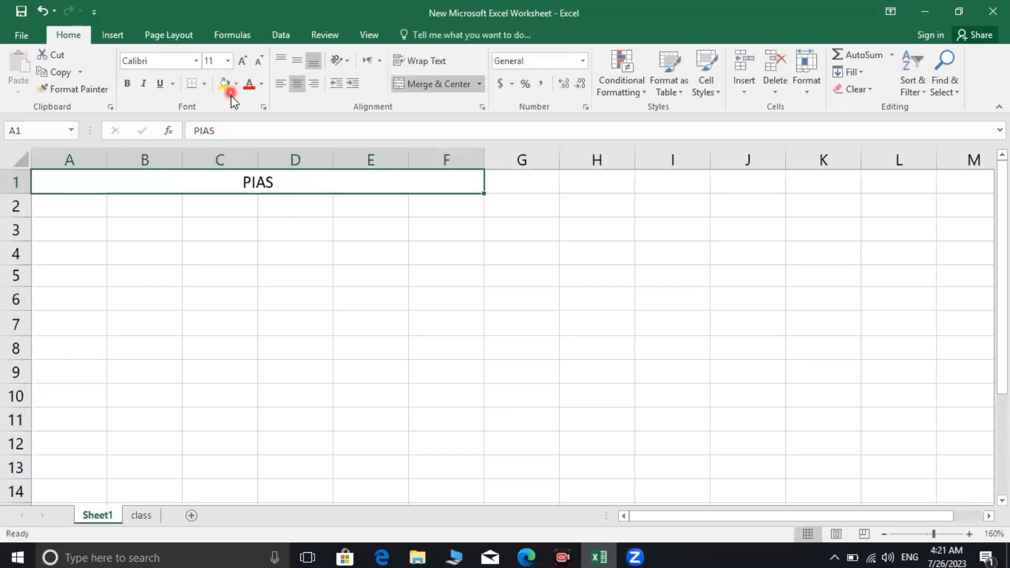
Make the PIAS title bold, size 16, with a yellow fill
left_click(225, 84)
left_click(125, 81)
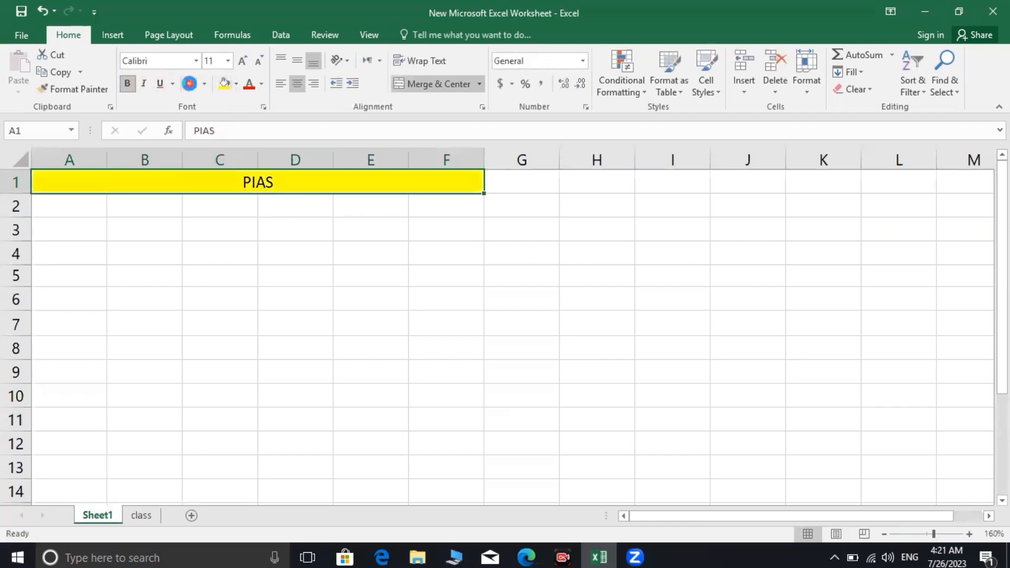
left_click(243, 62)
left_click(243, 62)
left_click(243, 62)
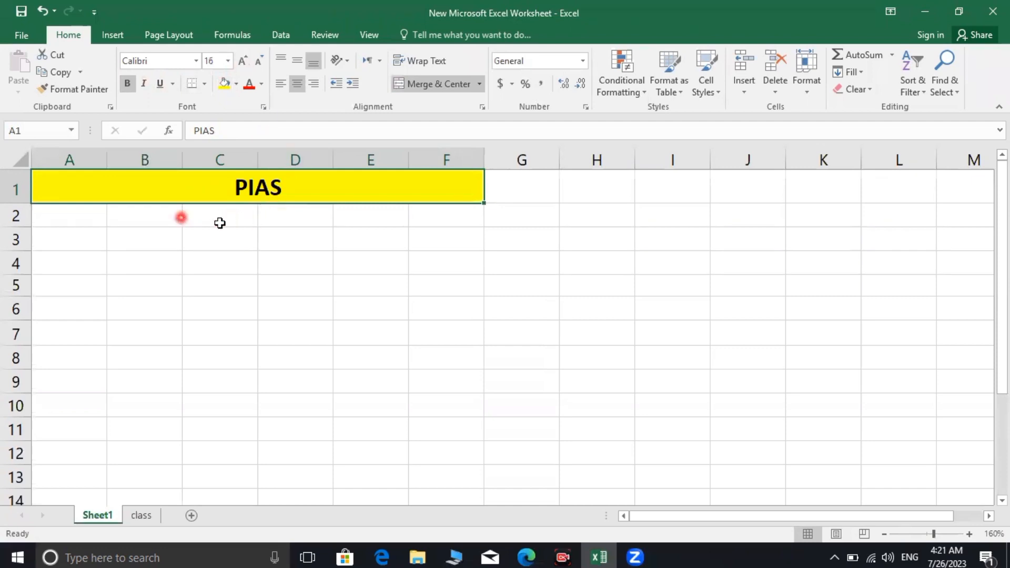
left_click(277, 211)
left_click_drag(72, 214, 423, 216)
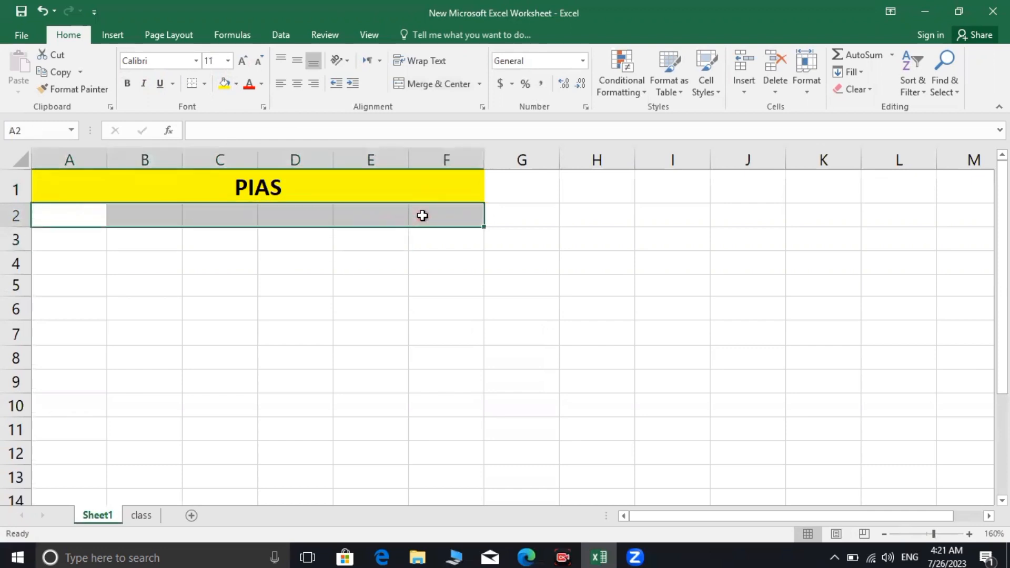
Merge A2:F2 and enter LAHORE centred beneath the PIAS title
left_click(397, 93)
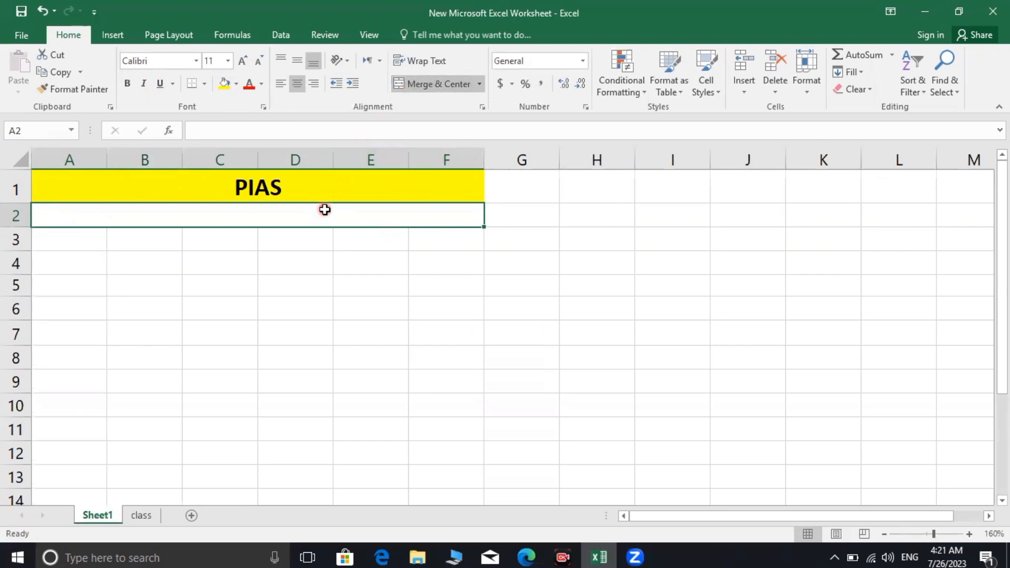
type("LAHORE")
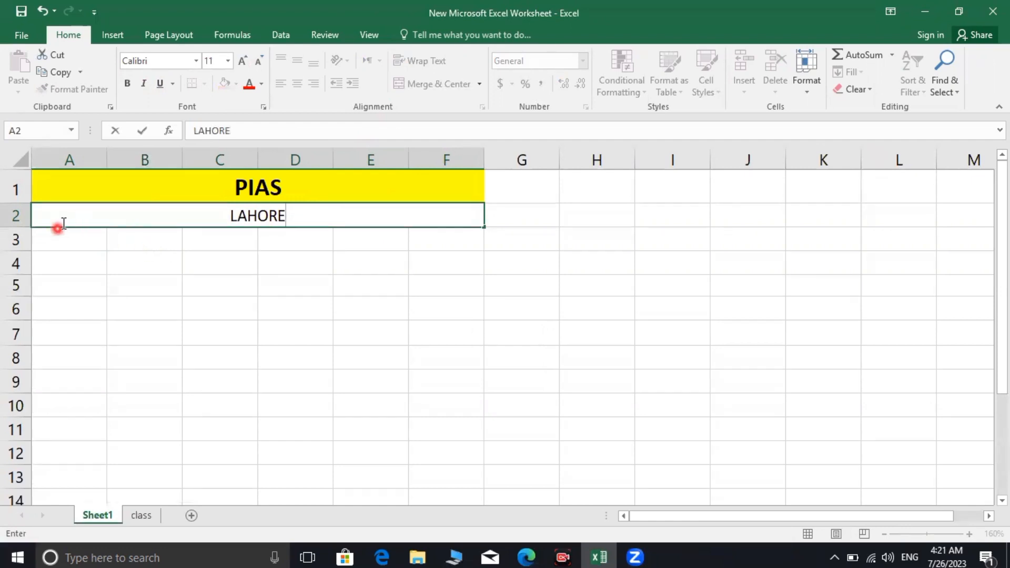
left_click_drag(64, 237, 440, 227)
Merge A3:F3 and enter the heading 'Test Report 2023', fixing typos along the way
left_click(399, 83)
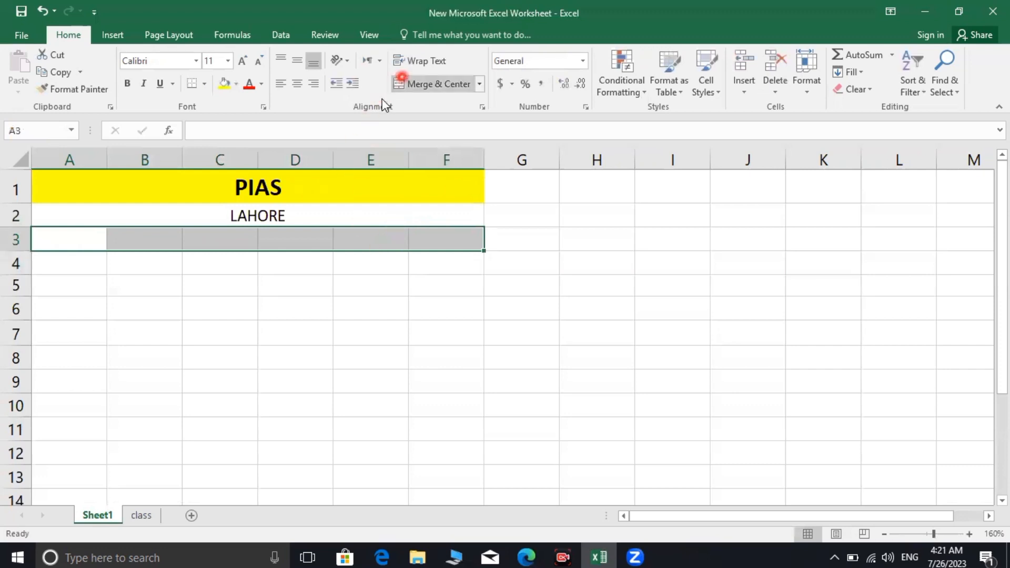
left_click(279, 247)
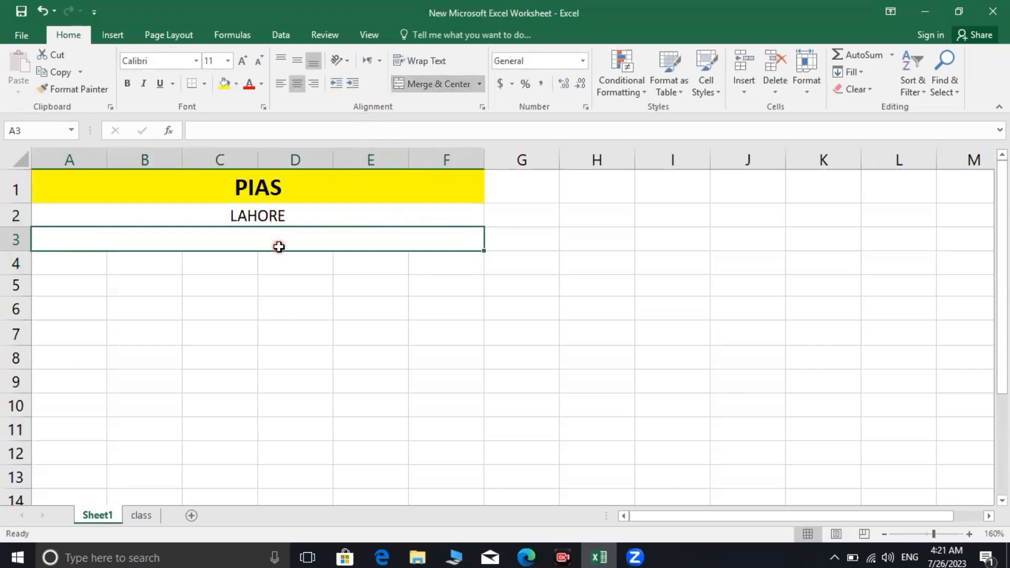
type("Tesy")
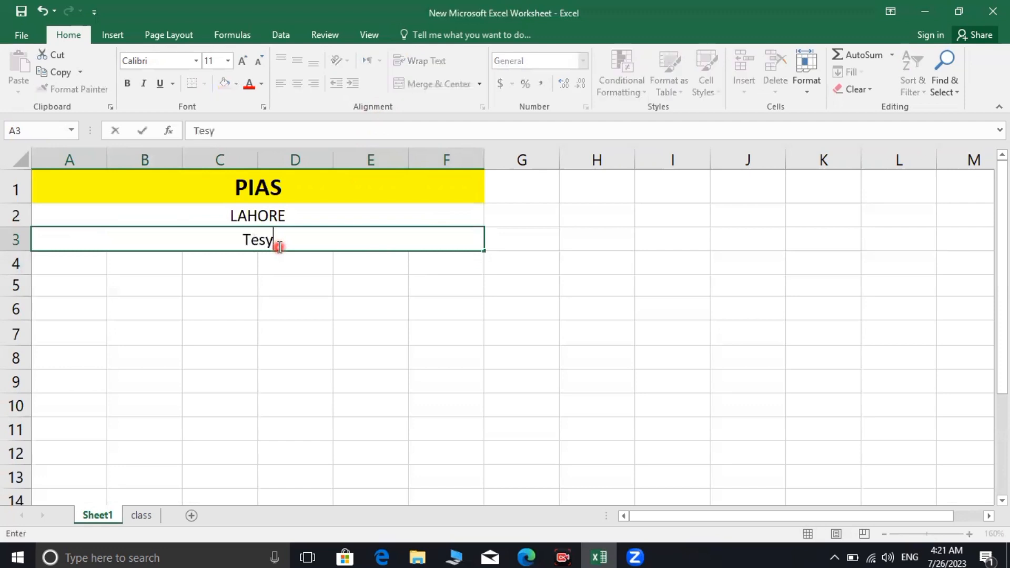
key("BackSpace")
type("t 2023")
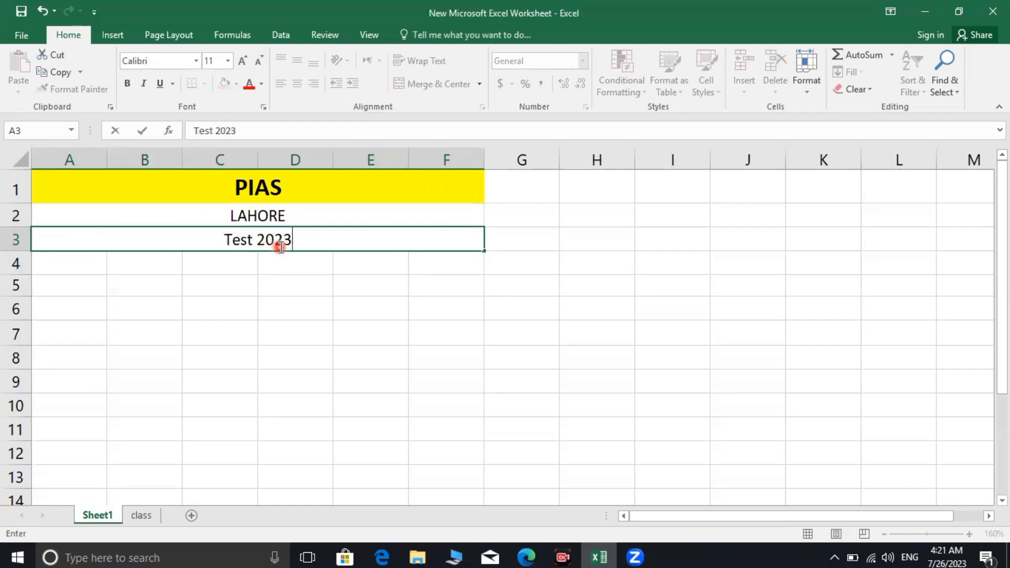
left_click(264, 242)
left_click(258, 239)
type(":")
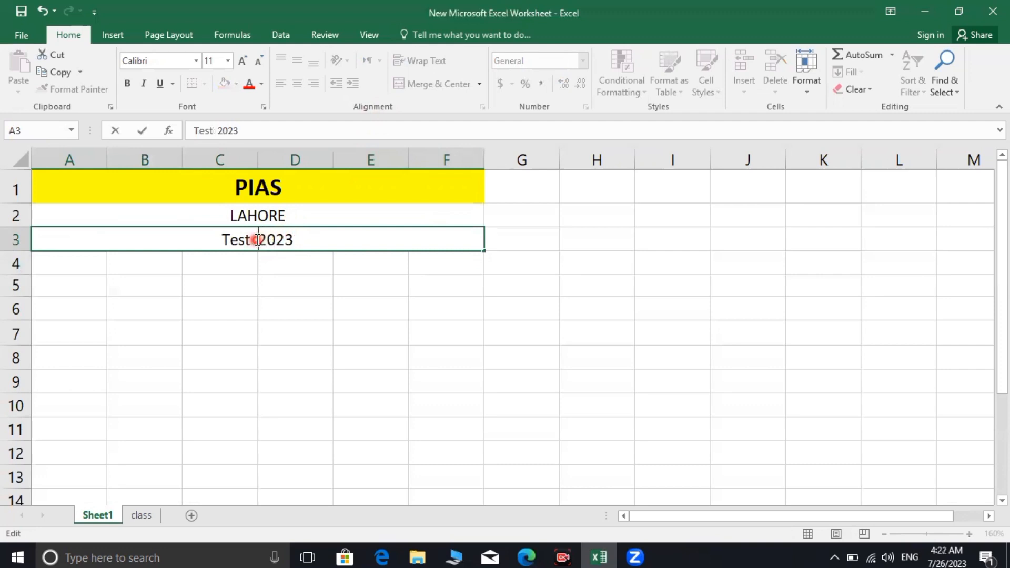
type("REs")
key("BackSpace")
key("BackSpace")
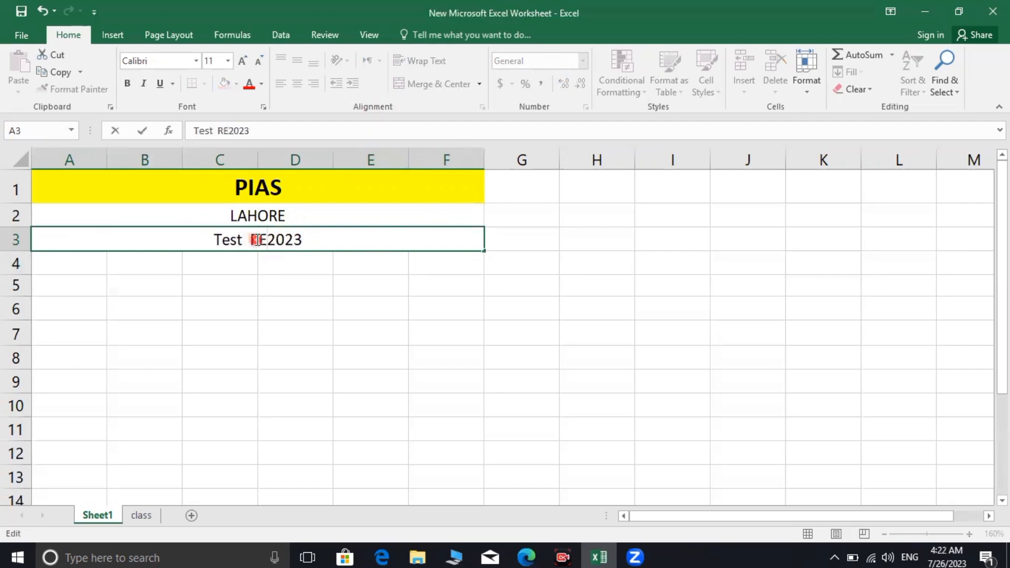
type("eport")
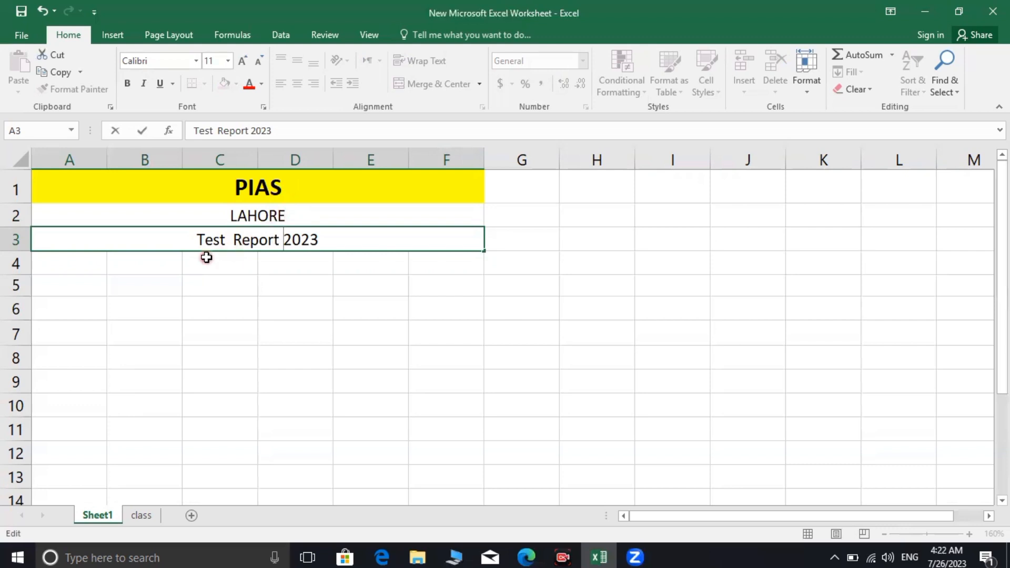
left_click(298, 283)
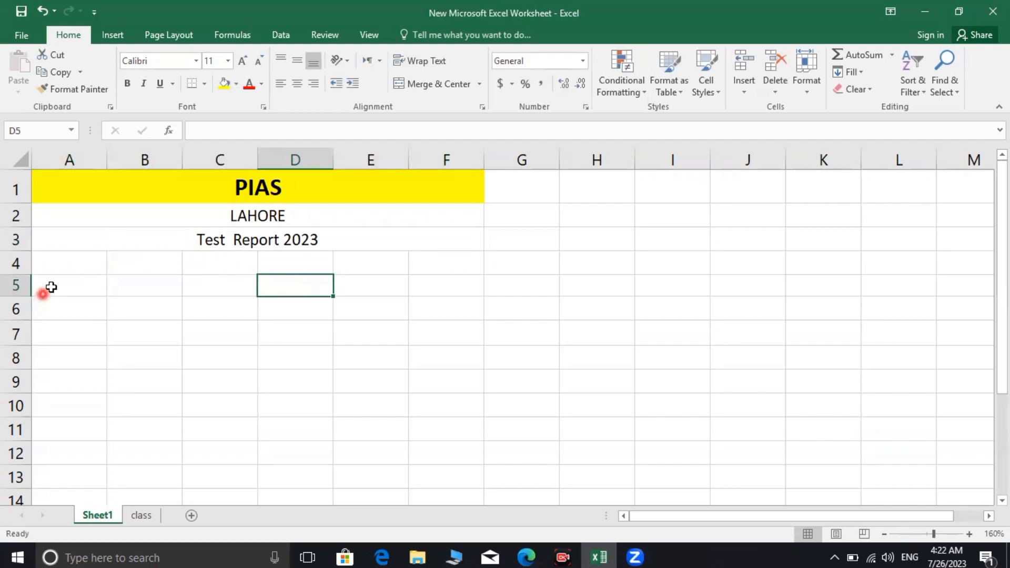
Type Roll in A4 and give B4 All Borders
left_click(71, 267)
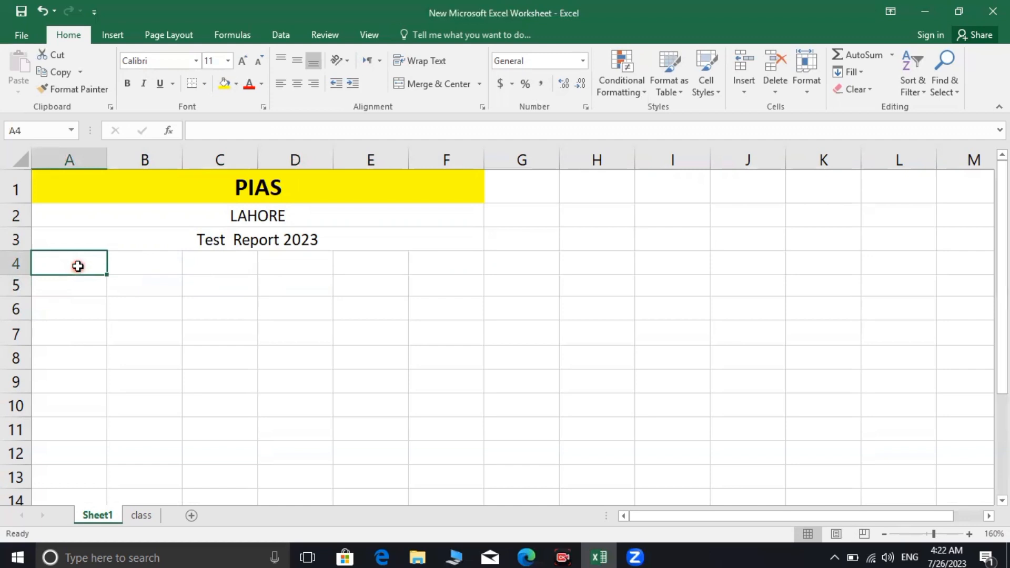
type("Roll")
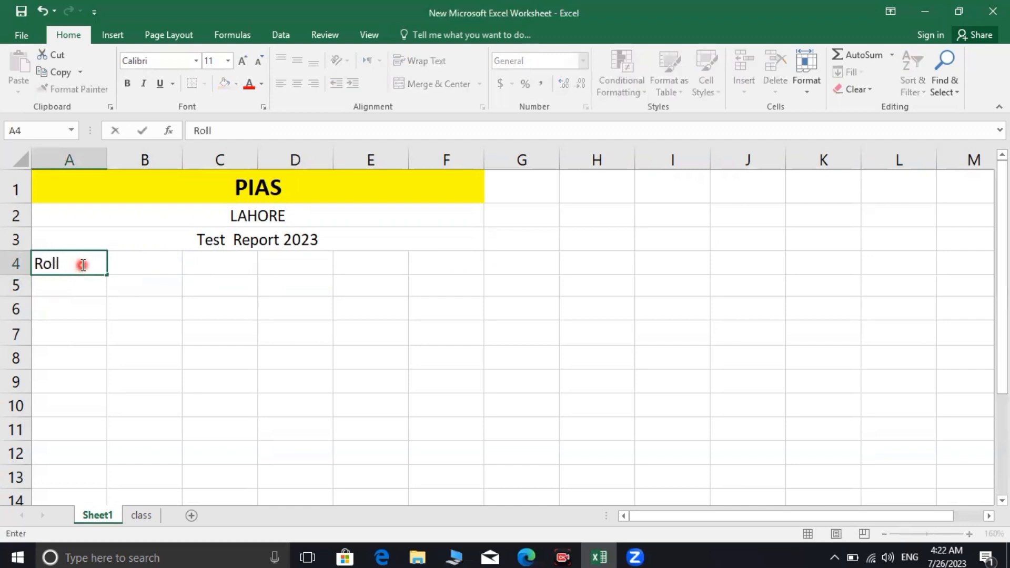
left_click(154, 257)
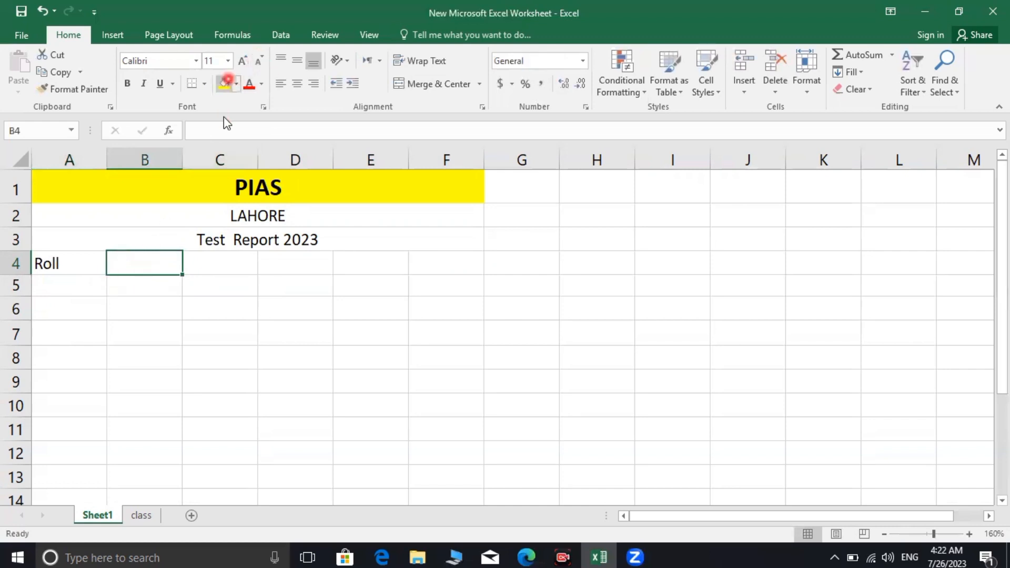
left_click(205, 84)
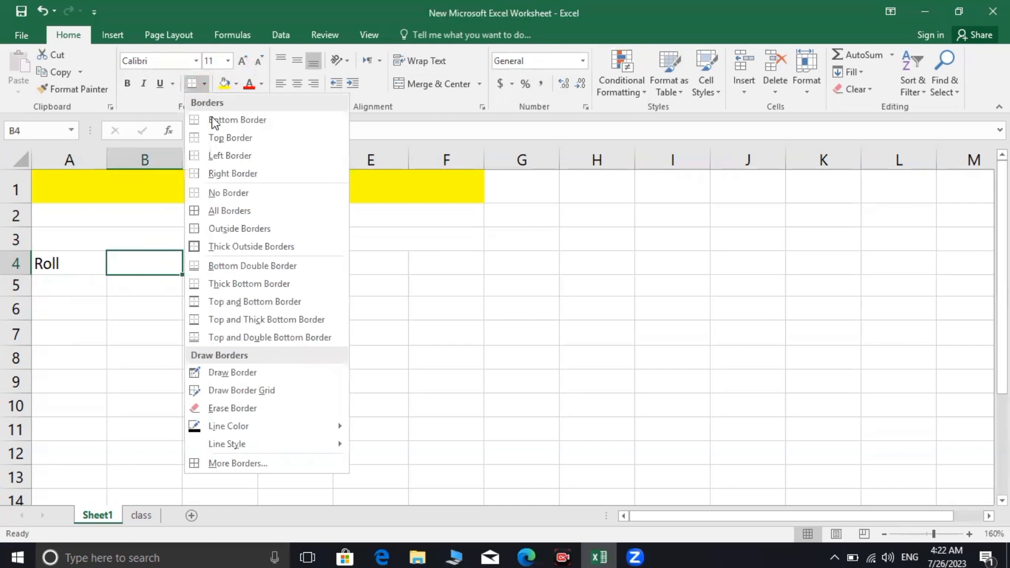
left_click(226, 210)
left_click(122, 308)
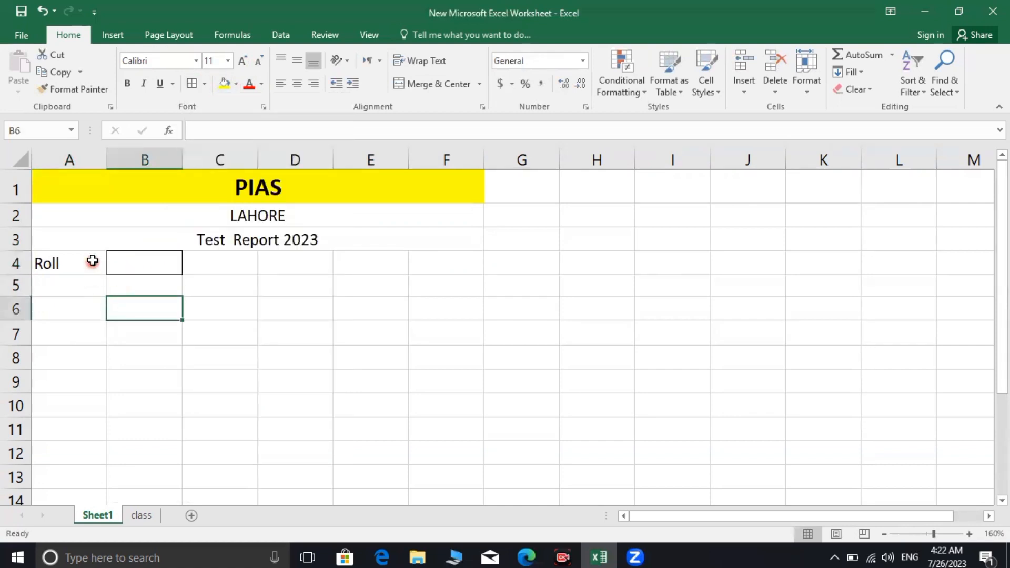
Change the A4 label to 'Roll:' via the formula bar
left_click(85, 266)
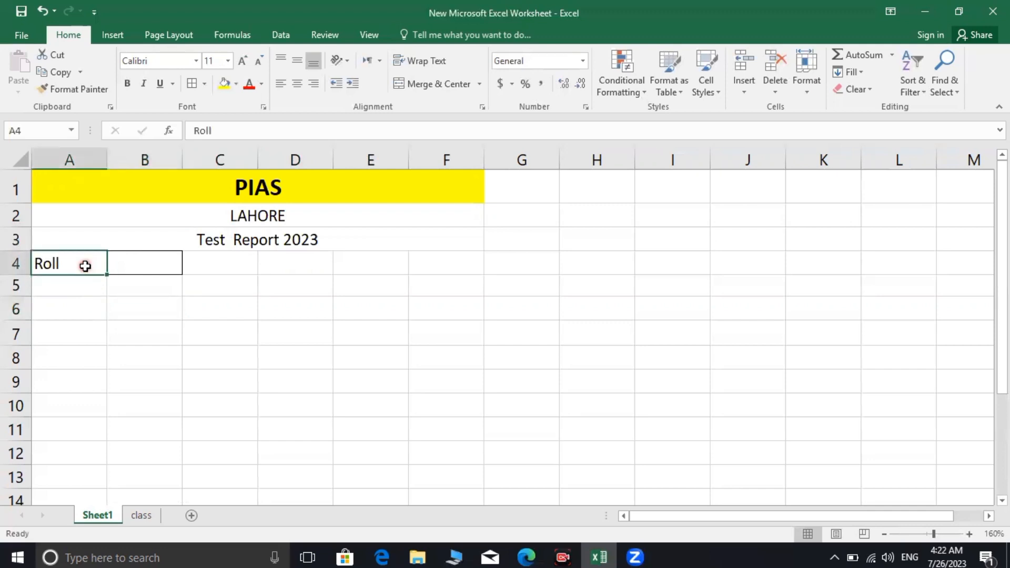
left_click(248, 132)
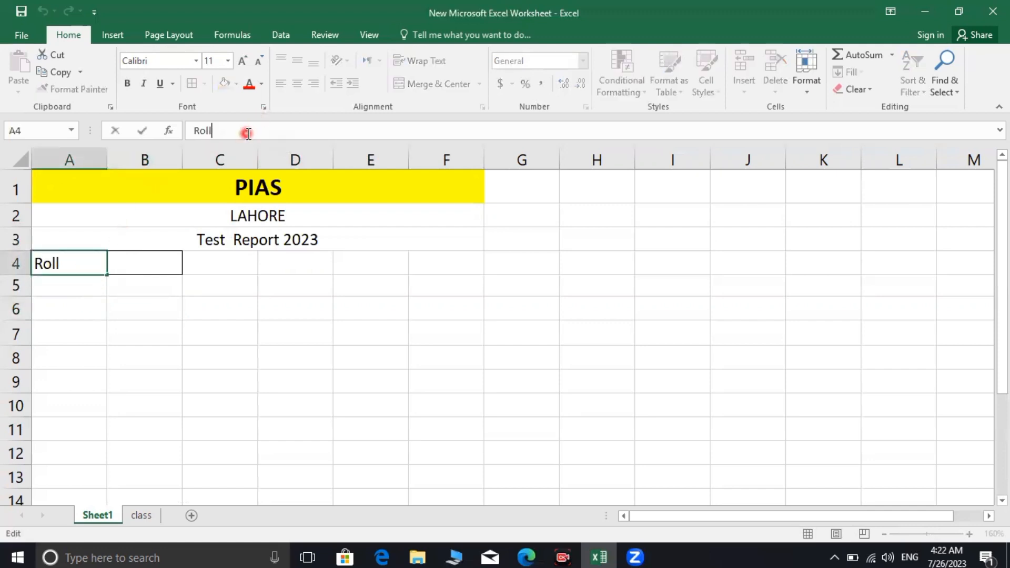
type(":")
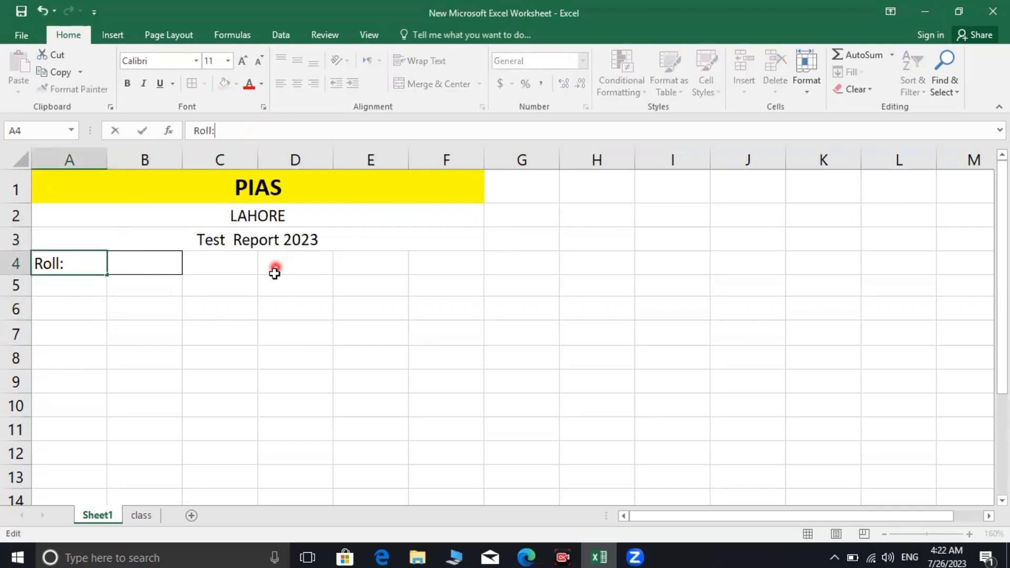
left_click_drag(224, 378, 228, 363)
left_click(305, 260)
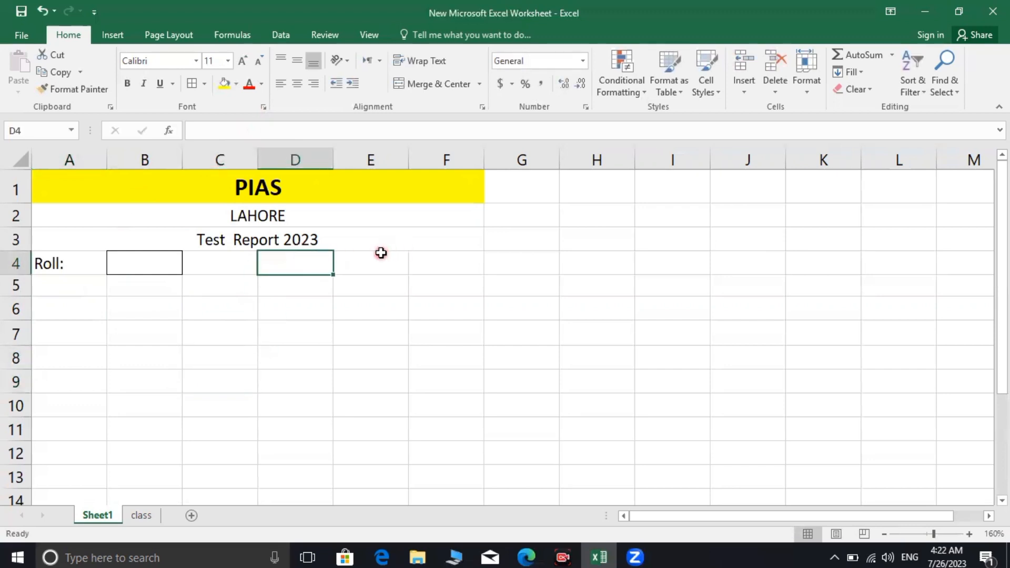
Enter 'Class:' in E4 and put All Borders around F4
left_click(363, 270)
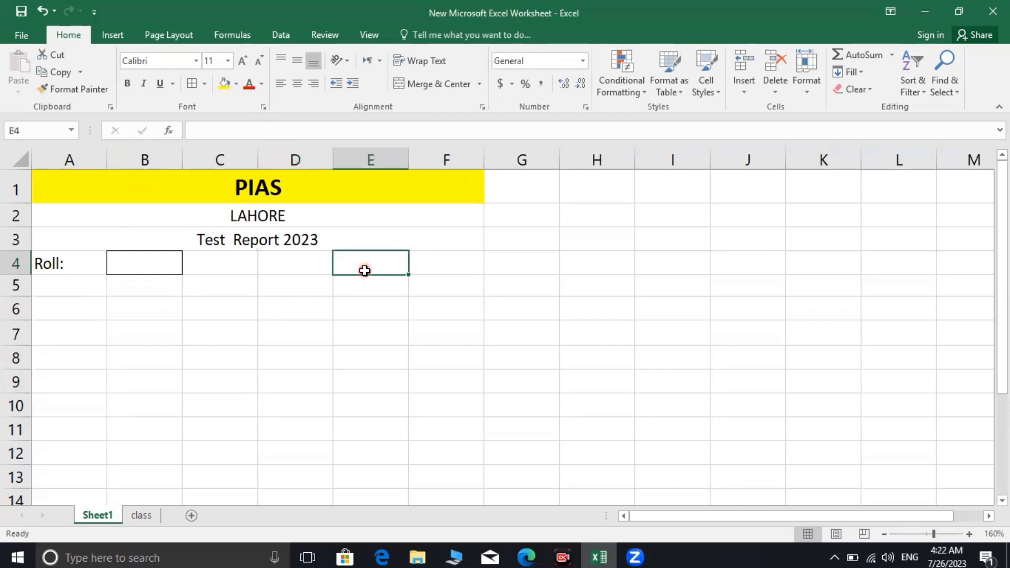
type("Class:")
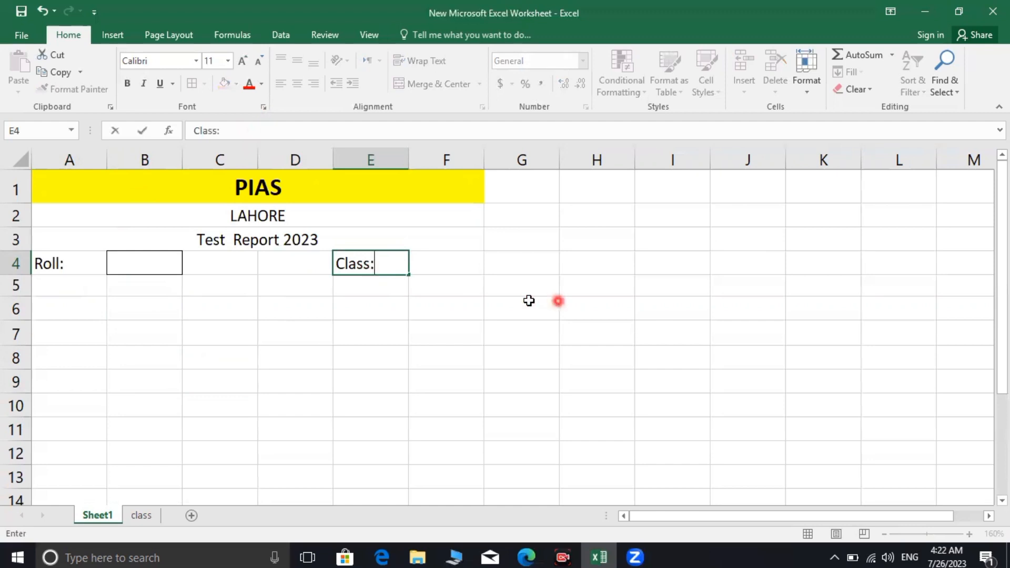
left_click(467, 276)
left_click(462, 268)
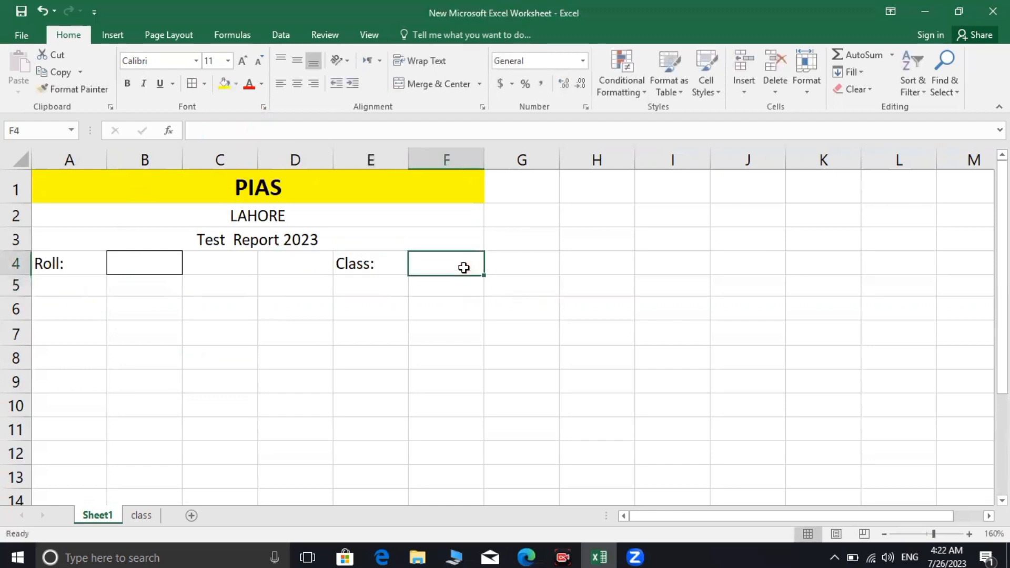
left_click(204, 84)
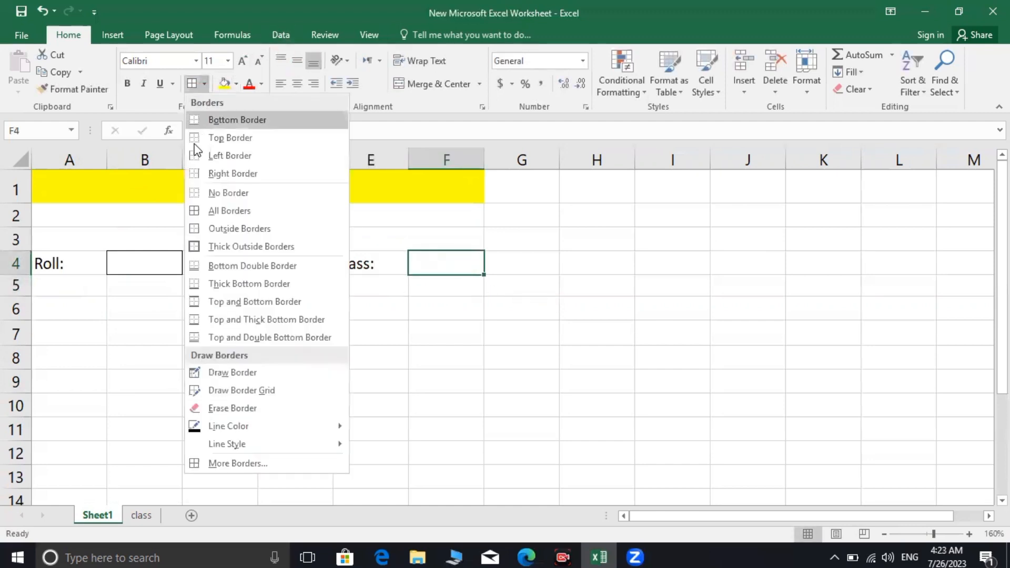
left_click(206, 216)
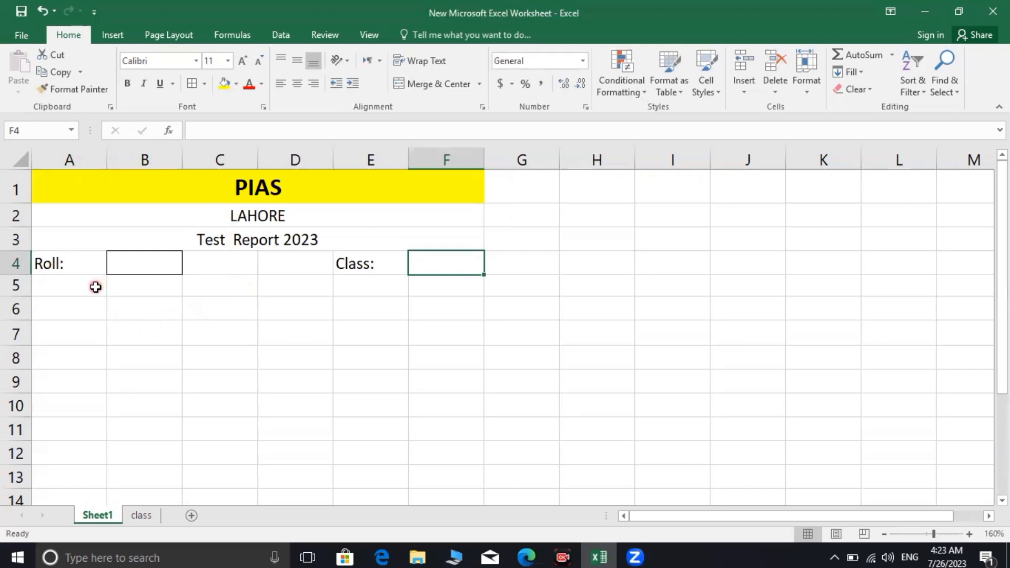
left_click(86, 312)
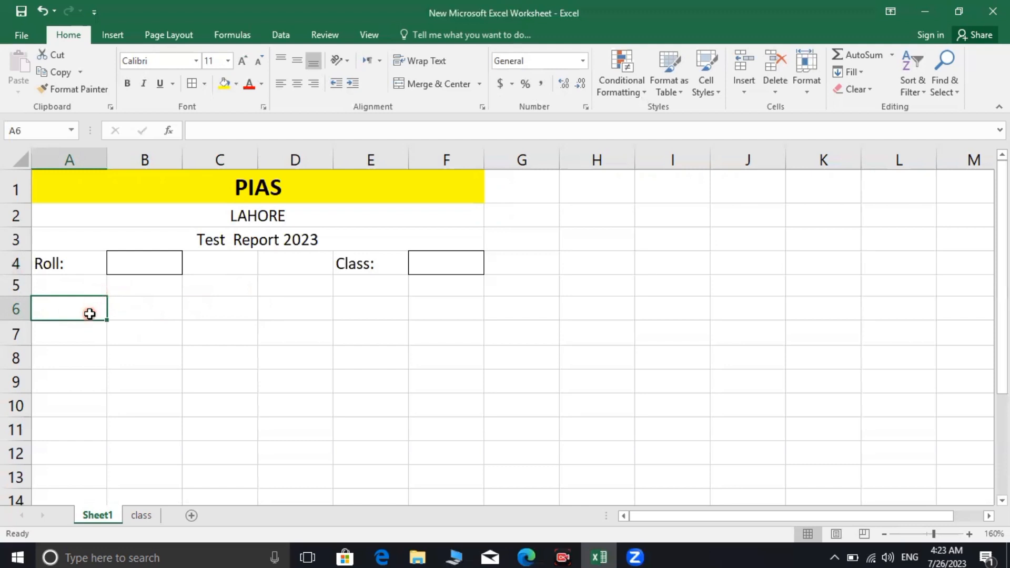
Merge A6:B6 and enter the centred label 'Name:'
left_click_drag(97, 313, 133, 316)
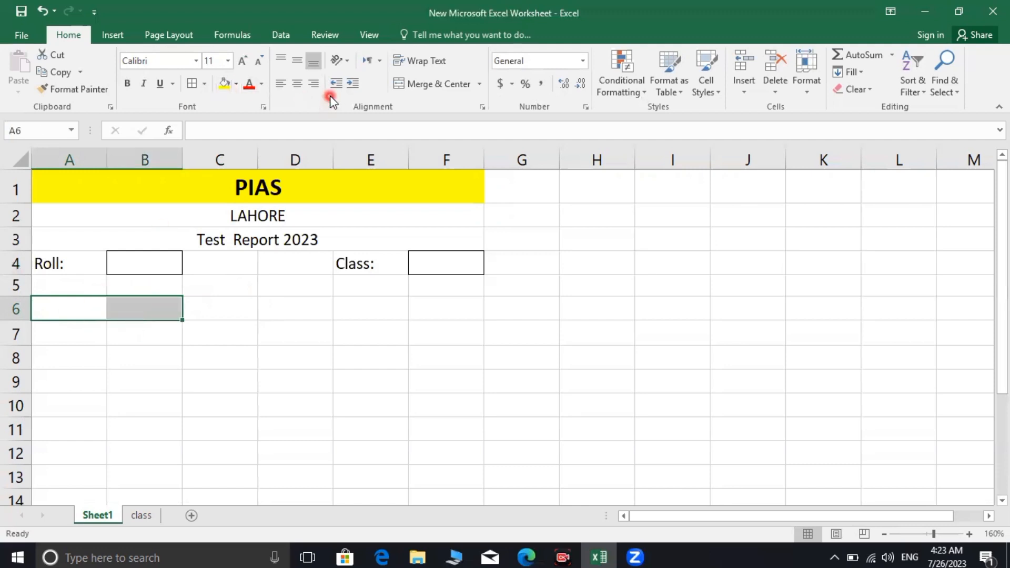
left_click(413, 84)
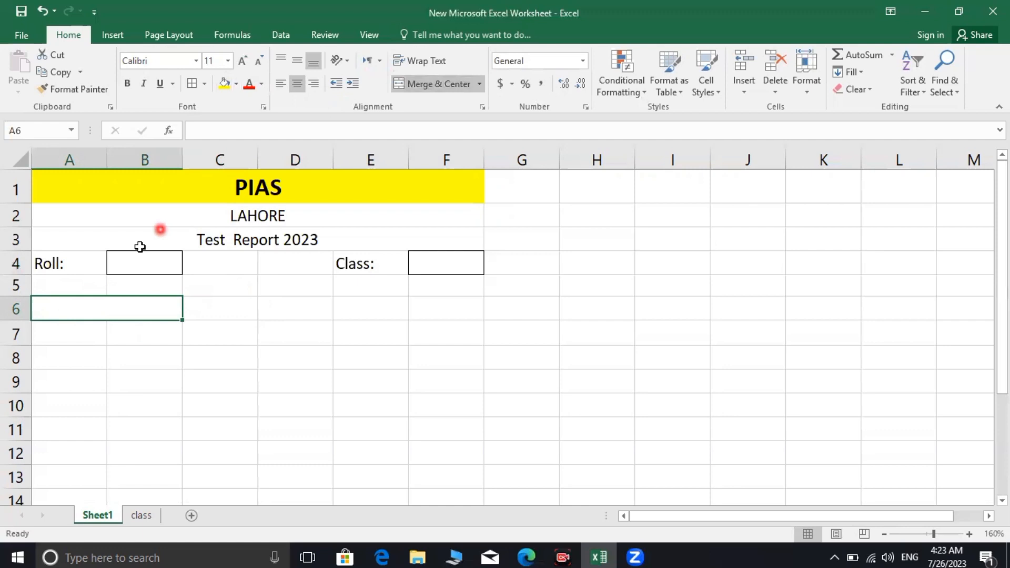
left_click(113, 310)
type("Name")
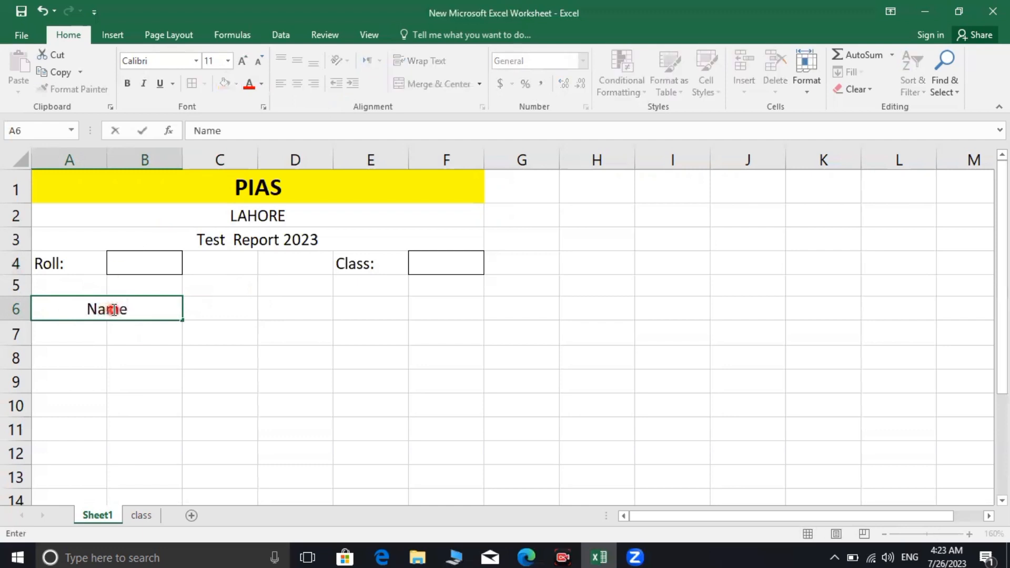
type(":")
left_click(102, 338)
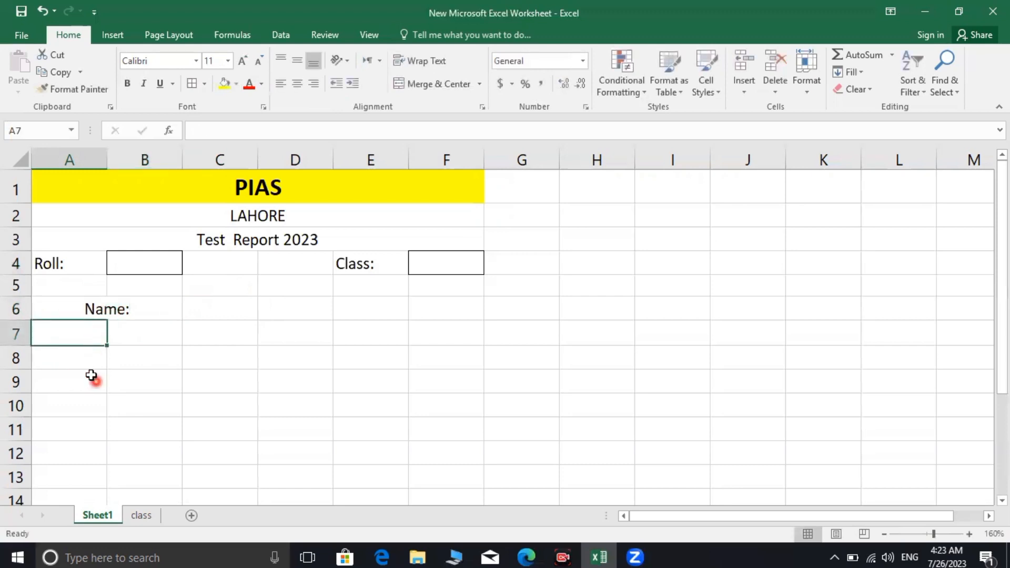
Merge A8:B8 and enter the centred label 'Father'
left_click(51, 352)
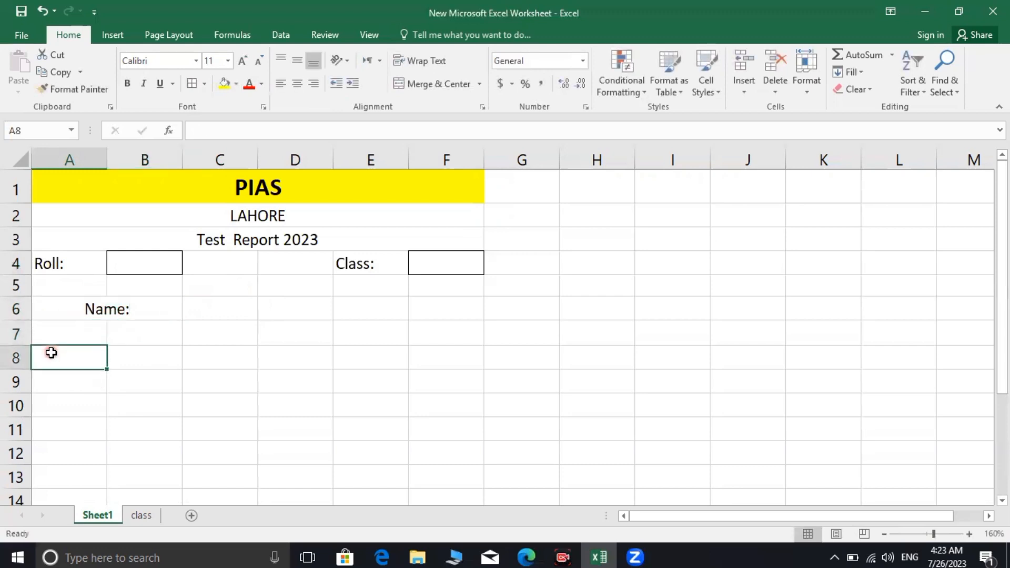
left_click(154, 360)
left_click_drag(151, 356, 85, 347)
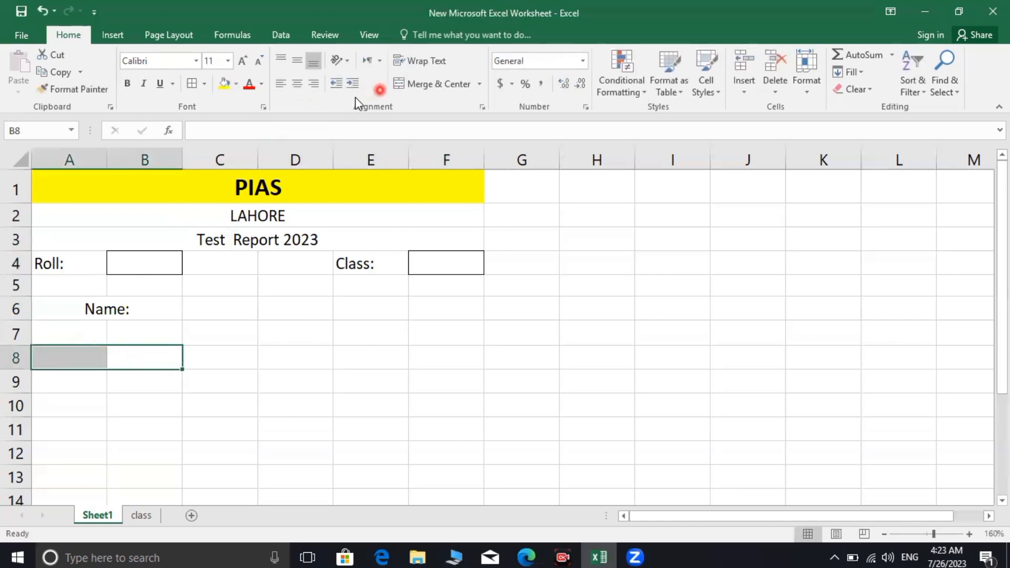
left_click(432, 83)
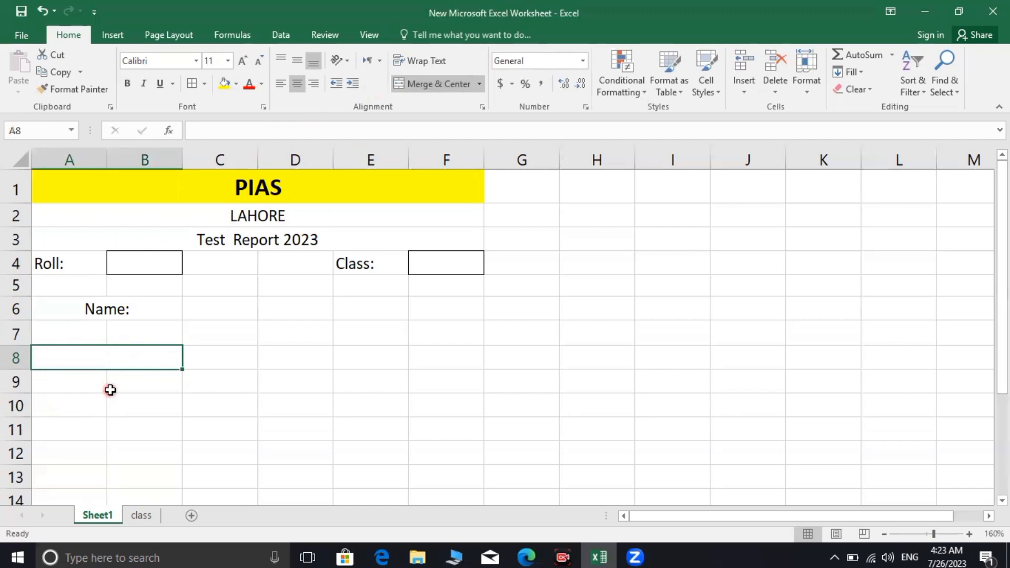
type("Father")
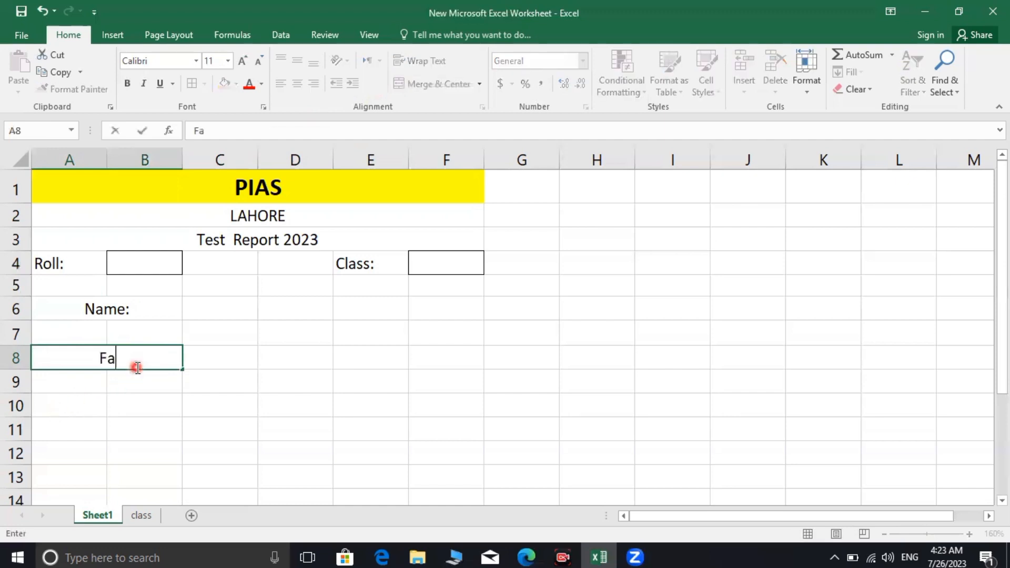
left_click(212, 317)
left_click_drag(221, 314, 424, 300)
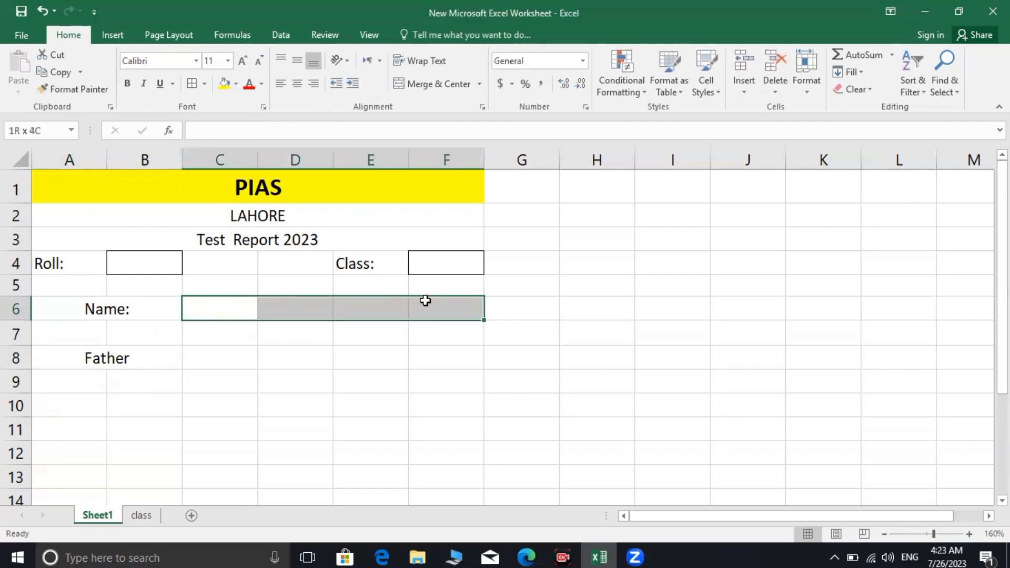
Merge C6:F6 and C8:F8 into entry boxes and give the row 8 box borders
left_click(403, 85)
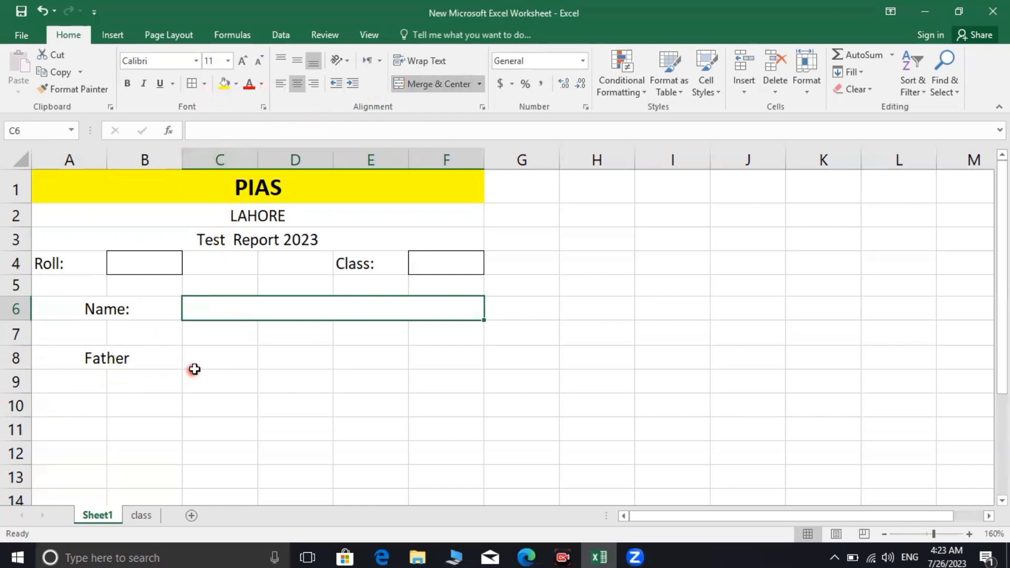
left_click_drag(196, 367, 424, 356)
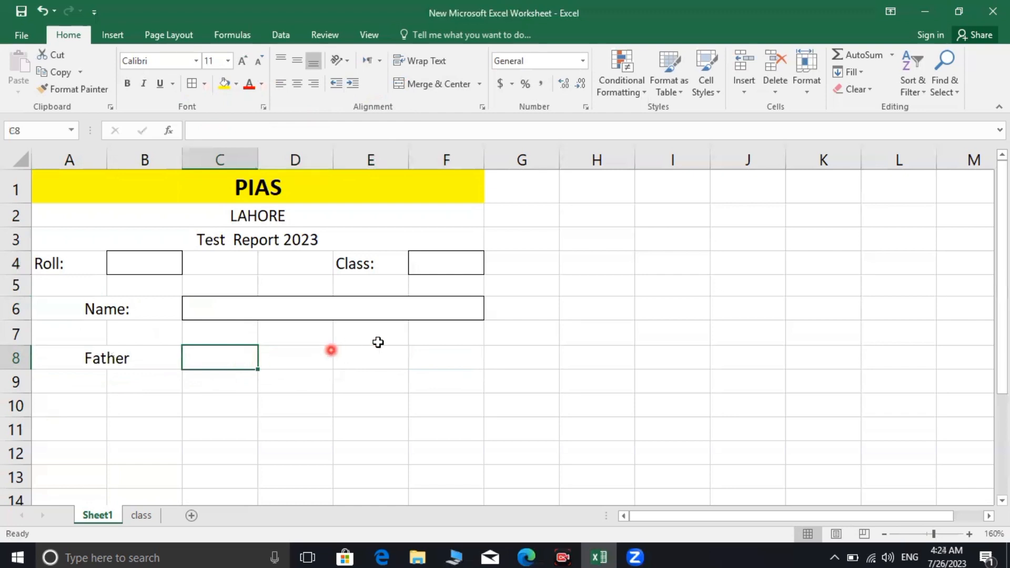
left_click_drag(443, 354, 223, 346)
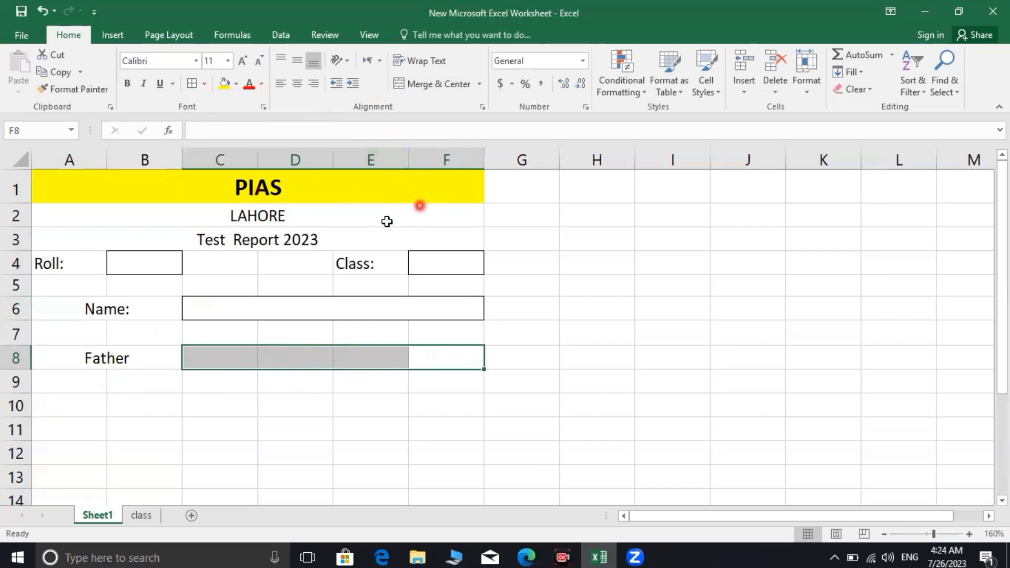
left_click(191, 84)
left_click(402, 90)
left_click(402, 91)
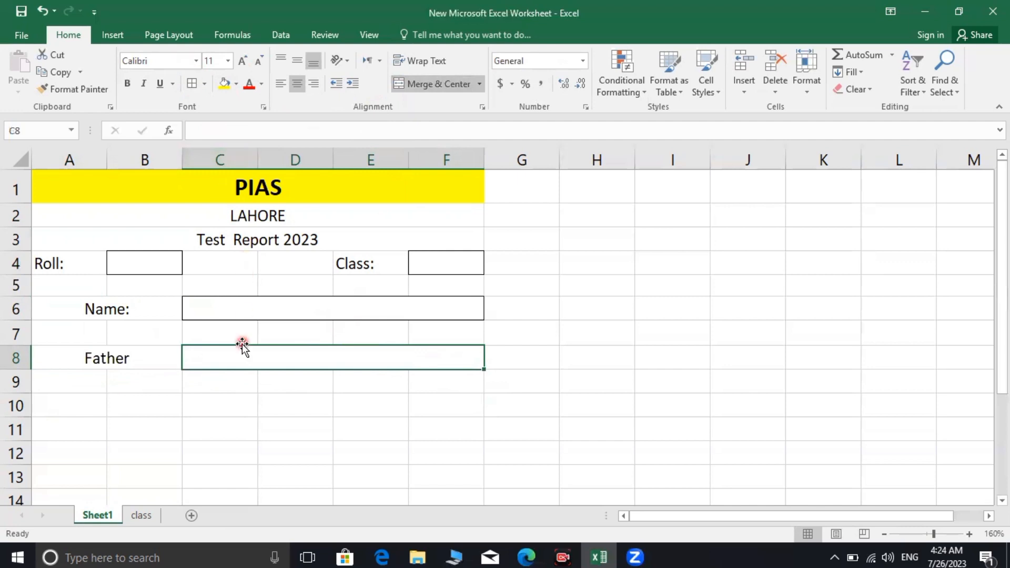
left_click(206, 405)
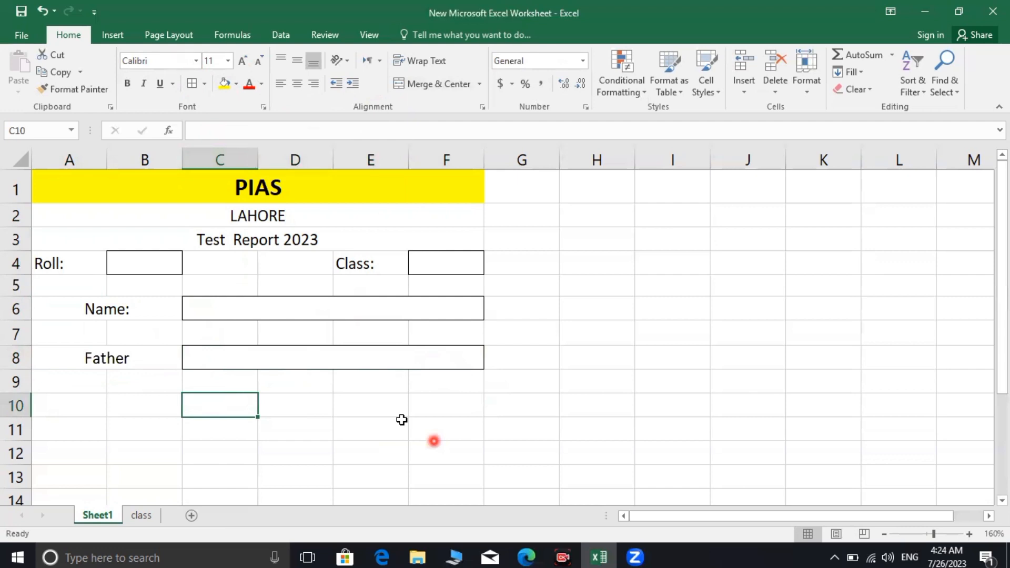
Select the Father label in A8 to edit its text
left_click(816, 51)
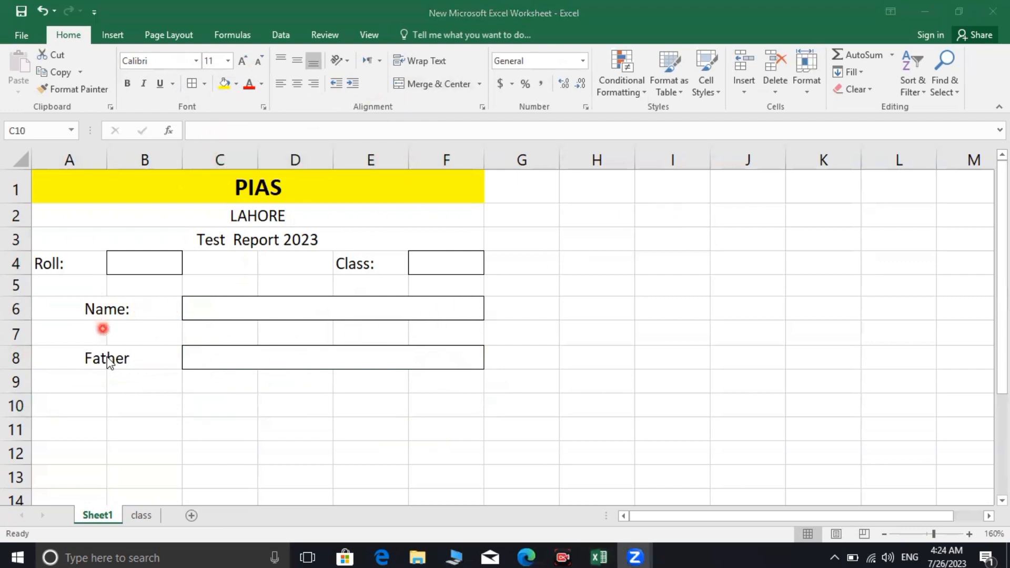
left_click(143, 350)
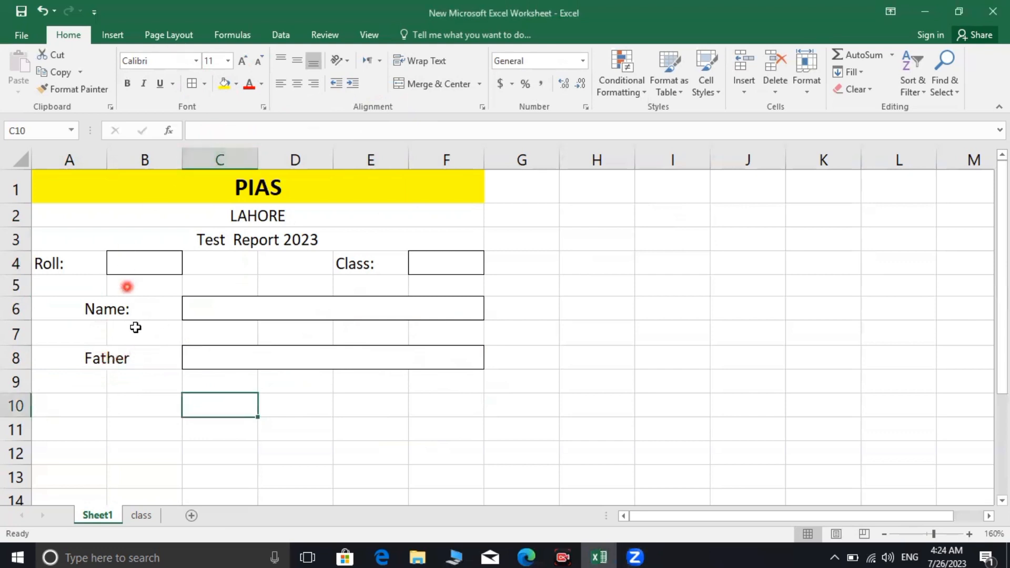
left_click(151, 356)
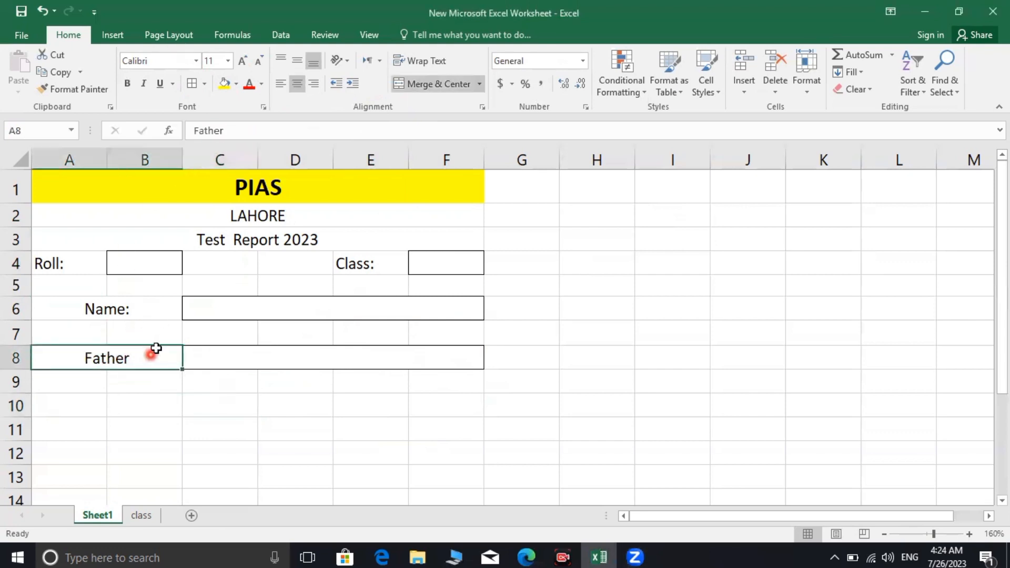
left_click(287, 136)
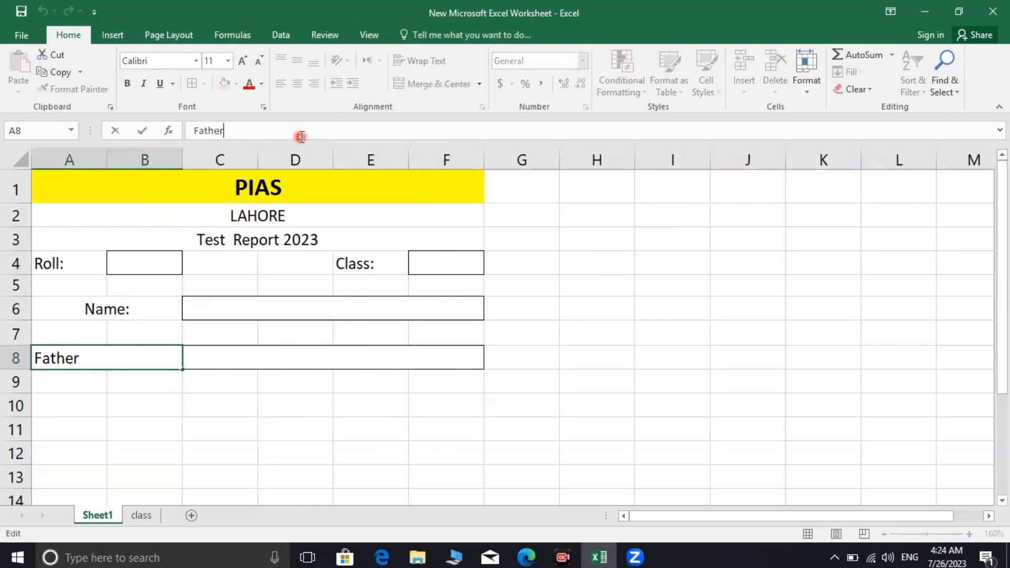
Commit the label as 'Father:' and shrink rows 5 and 7 to heights 5.25 and 8.25
left_click(172, 427)
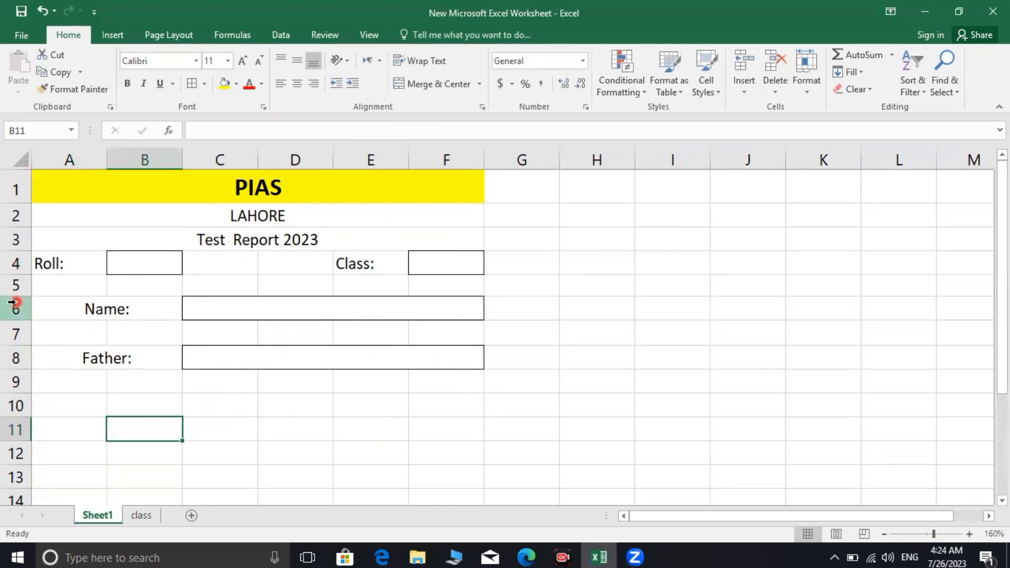
left_click_drag(13, 297, 18, 285)
left_click_drag(19, 329, 18, 316)
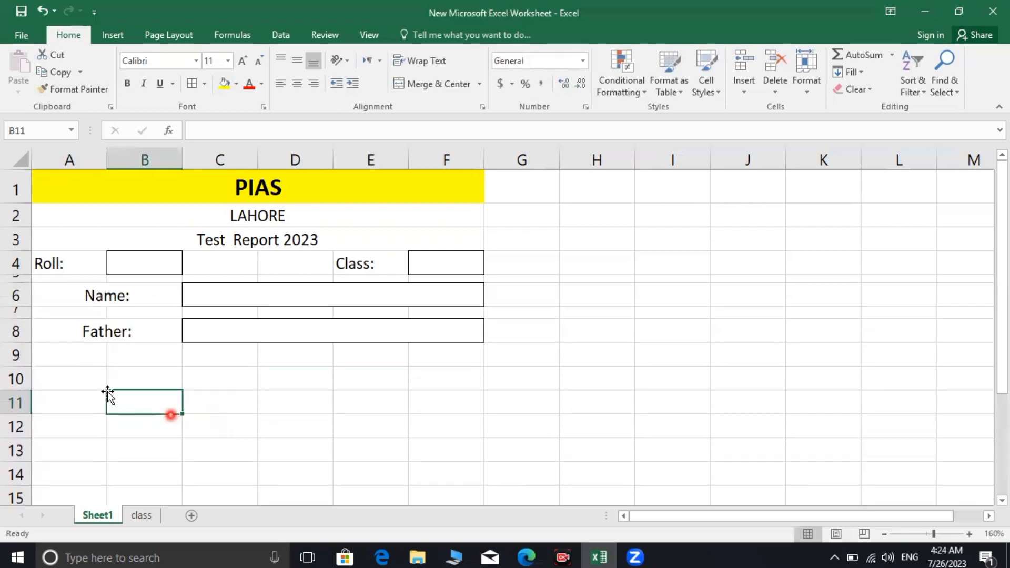
Merge A9:F9 and type the centred heading 'Marks sheet'
left_click(220, 382)
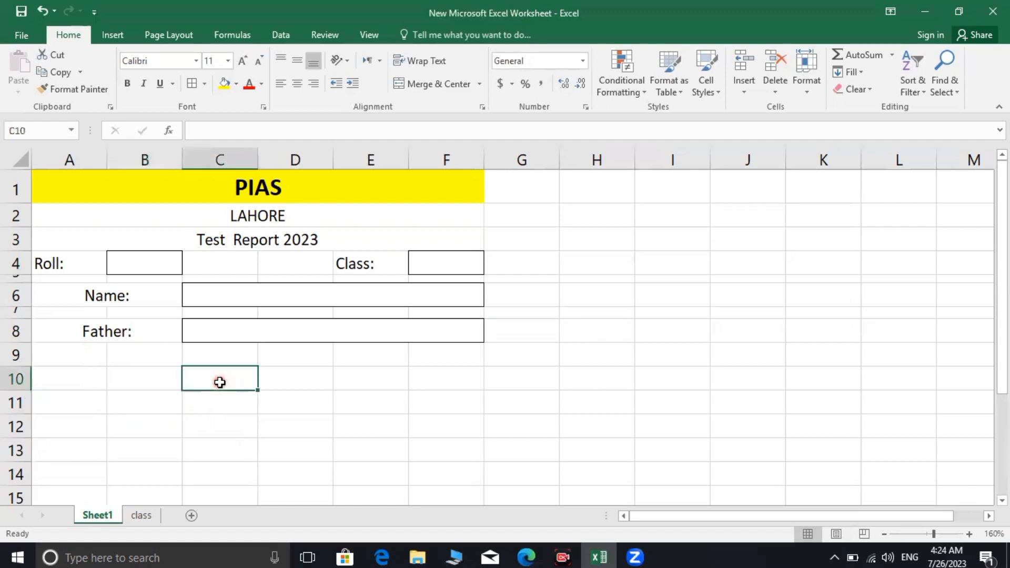
left_click(201, 359)
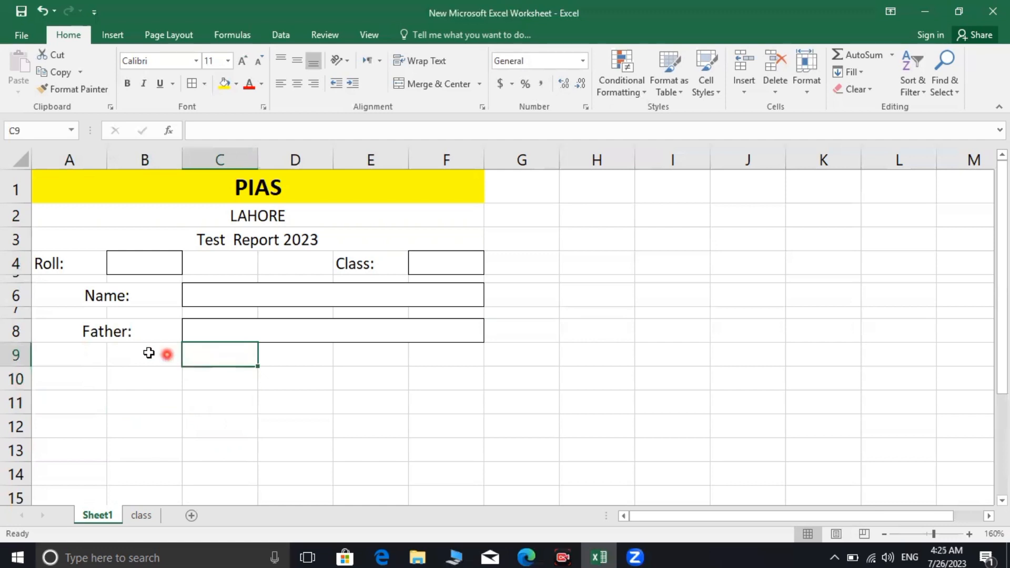
left_click_drag(81, 361, 435, 361)
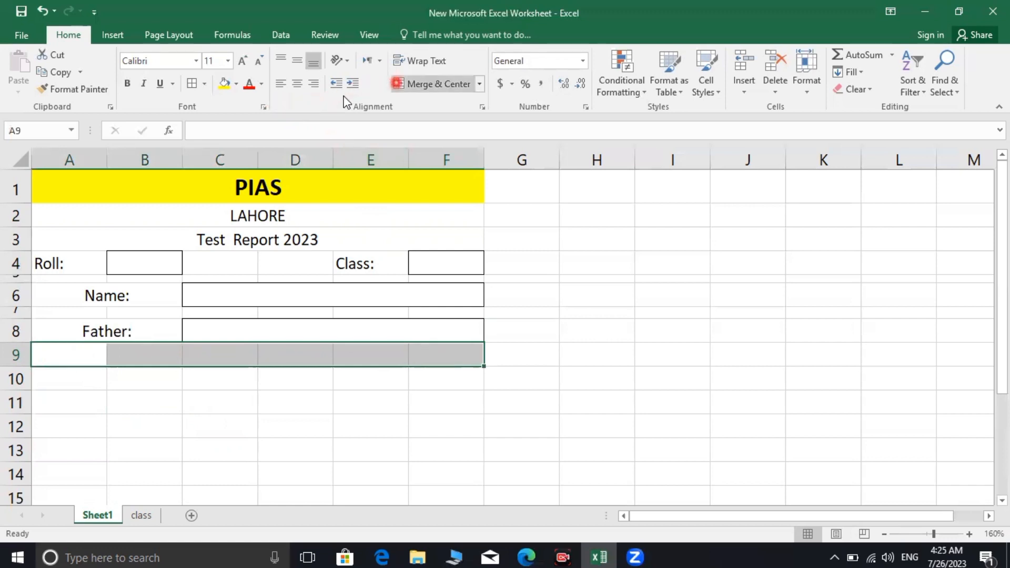
left_click(416, 84)
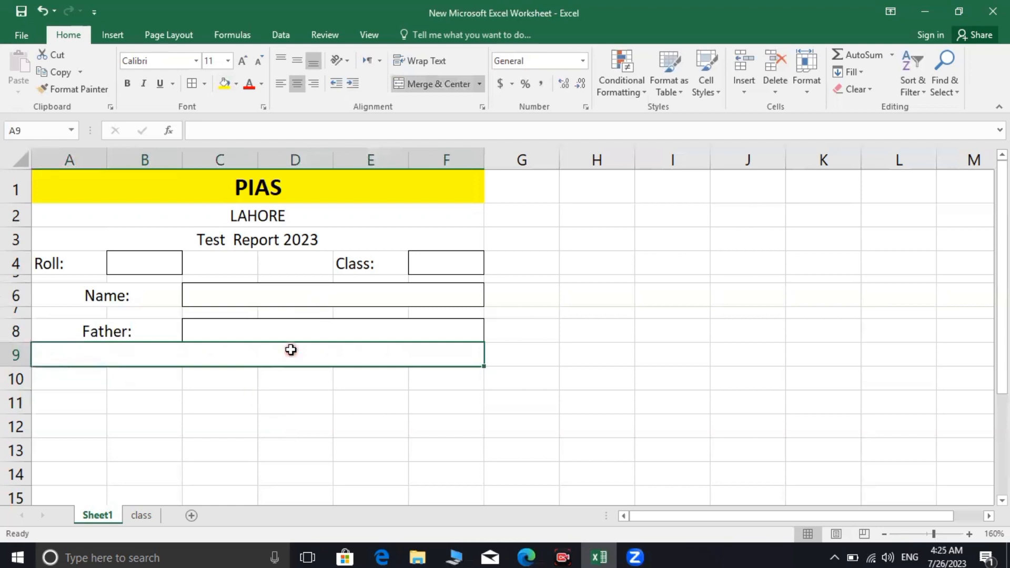
type("Mar")
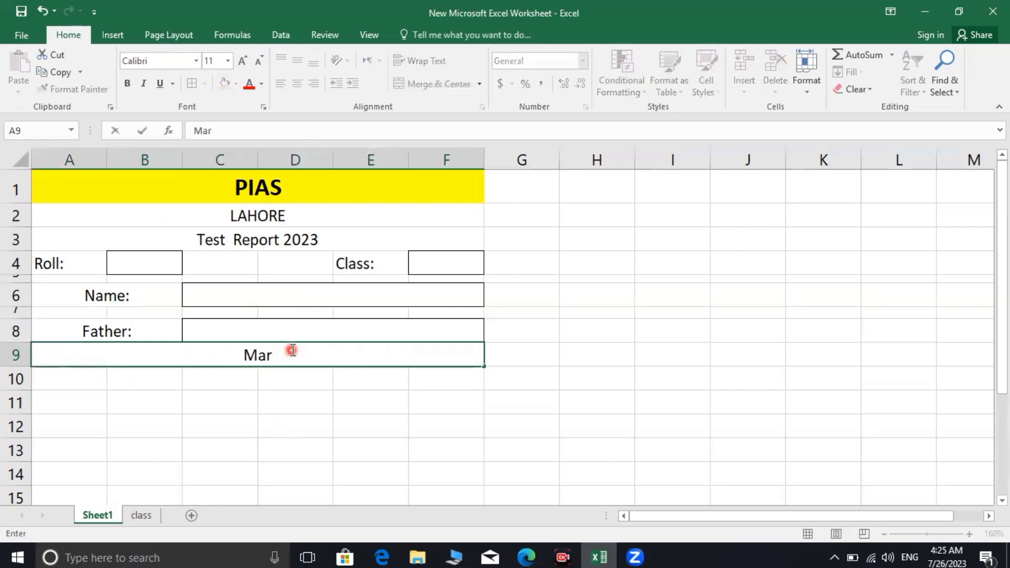
type("ks sheet")
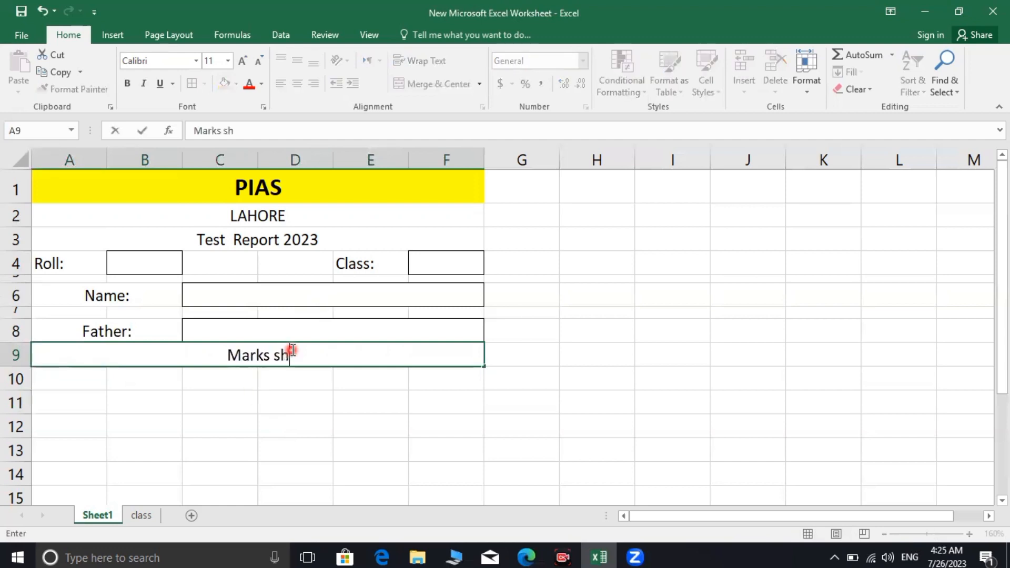
left_click(268, 382)
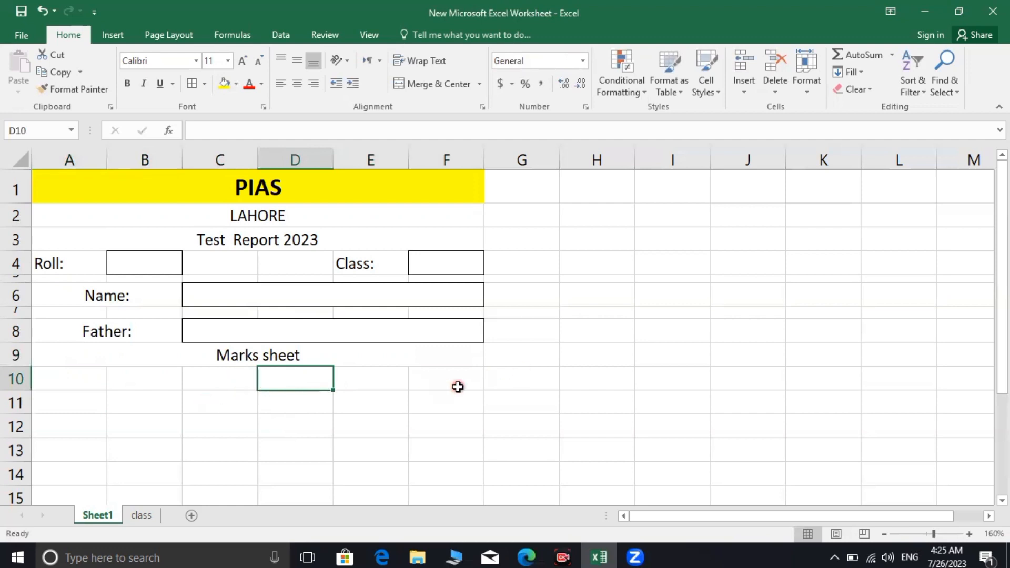
Add grid borders to the marks table and type headers Subject, T.marks, Ob.marks, %age in C10:F10
left_click_drag(459, 382, 229, 395)
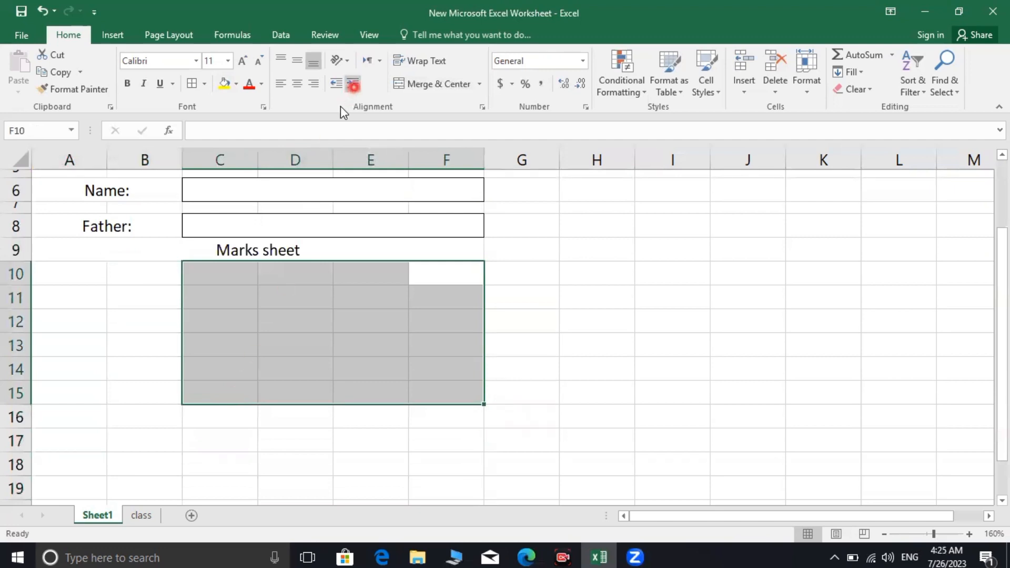
left_click(193, 83)
left_click(295, 317)
left_click(246, 276)
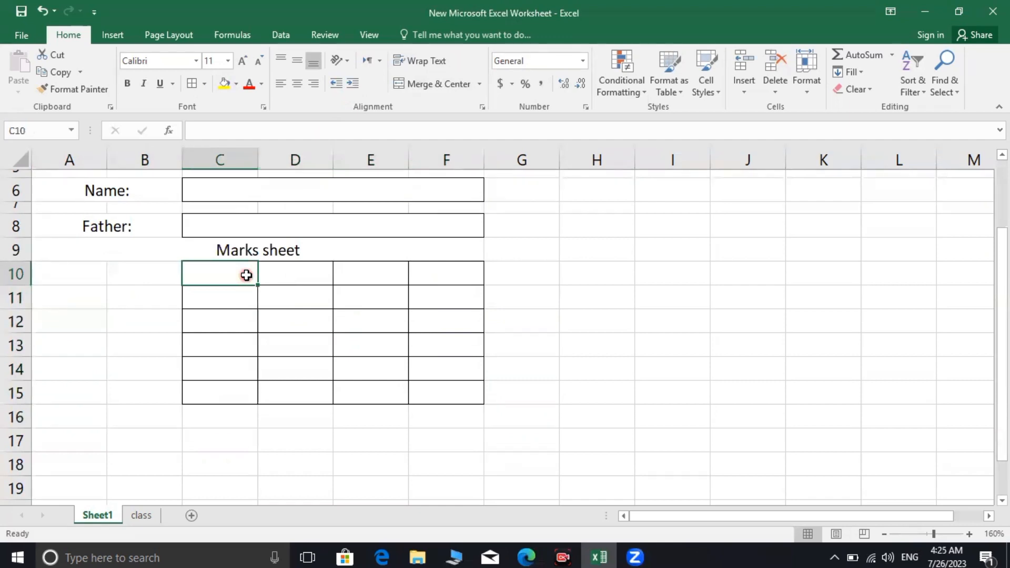
type("Subject")
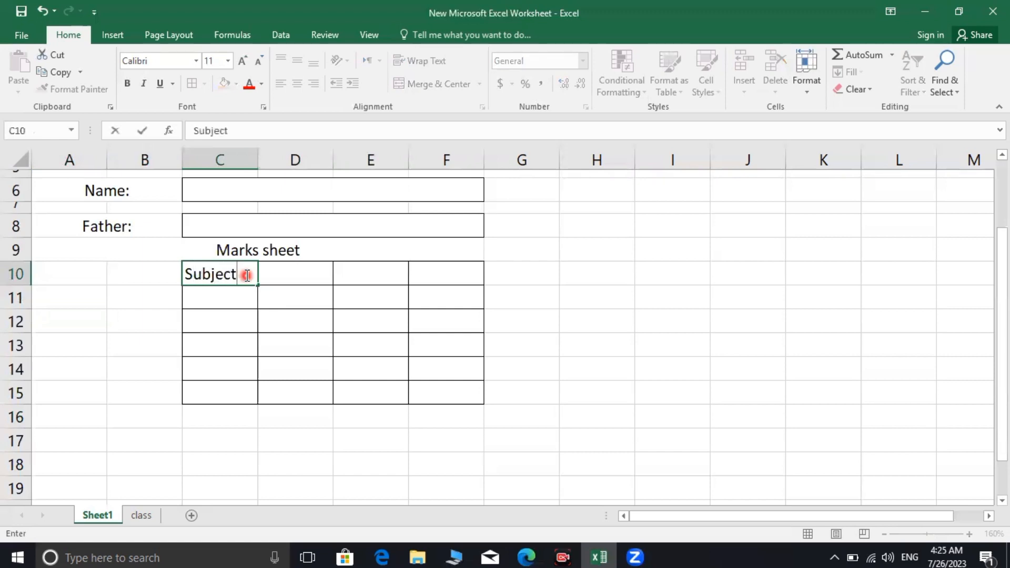
key("Tab")
type("T")
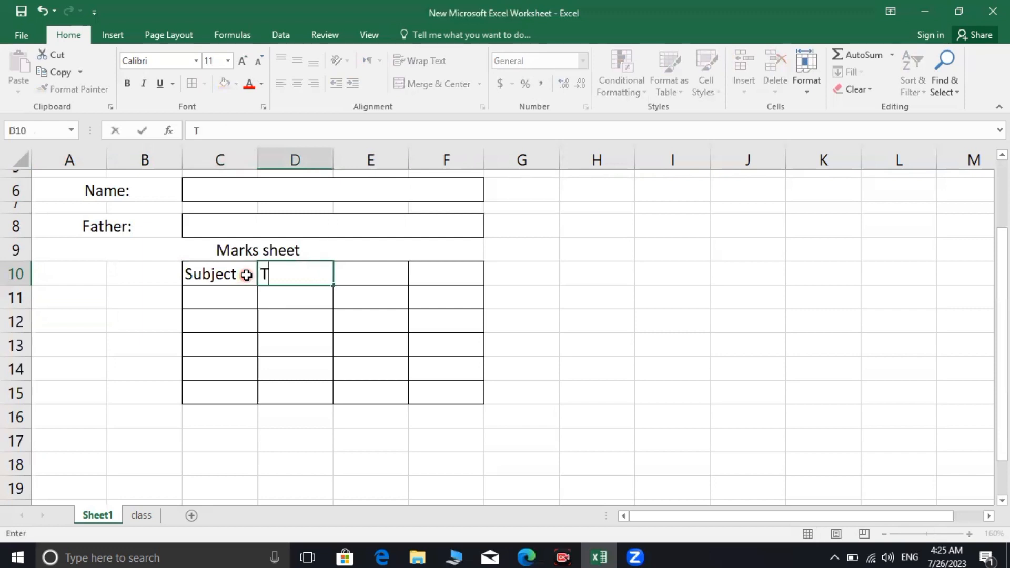
type(".marks")
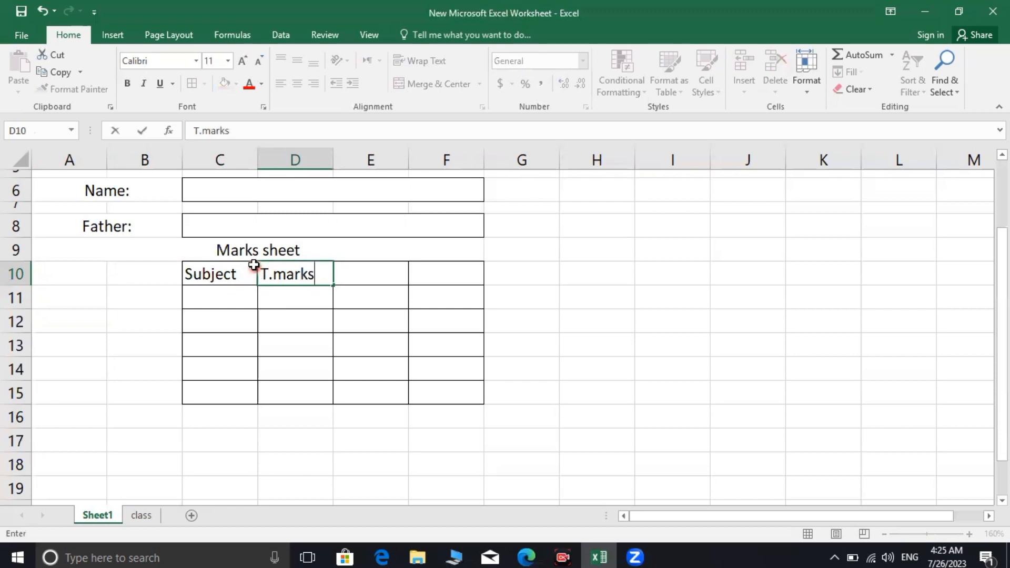
left_click(372, 271)
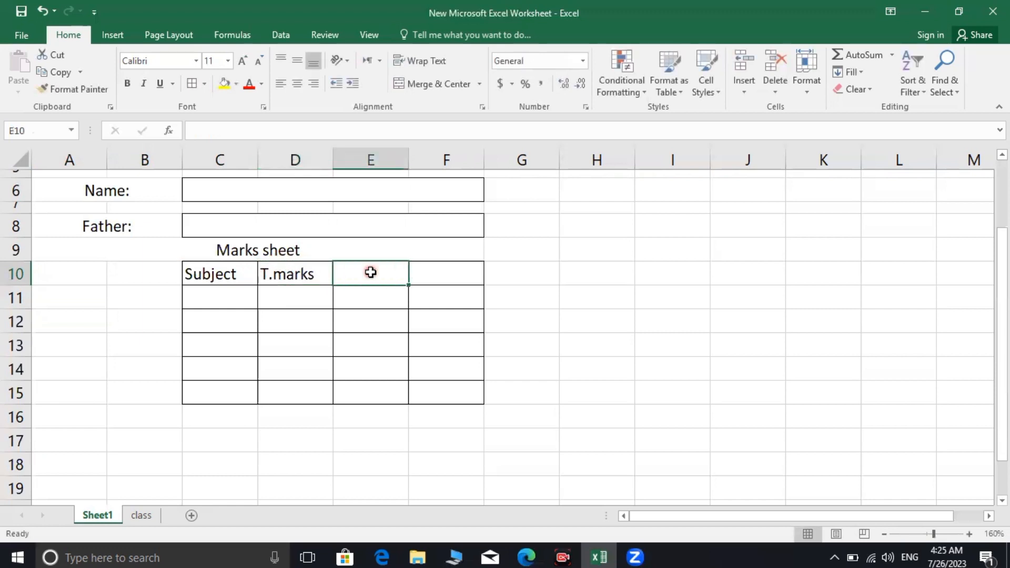
type("Ob")
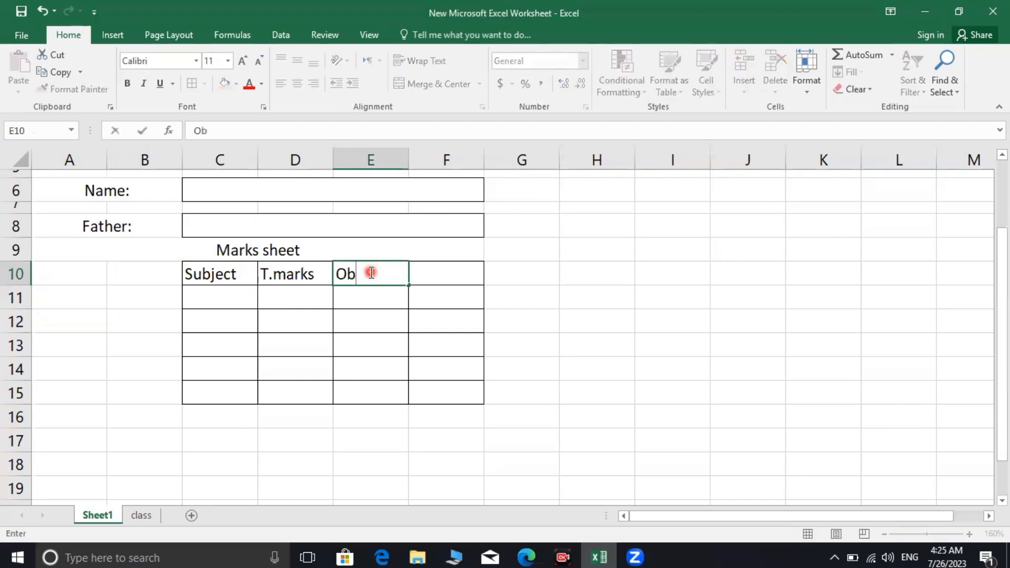
type(".marks")
left_click(437, 274)
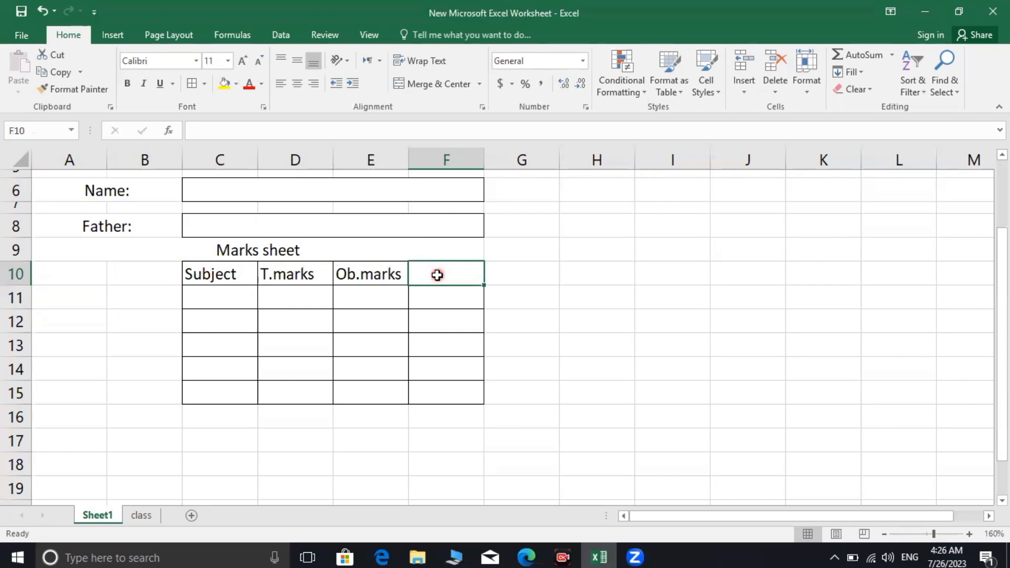
type("%age")
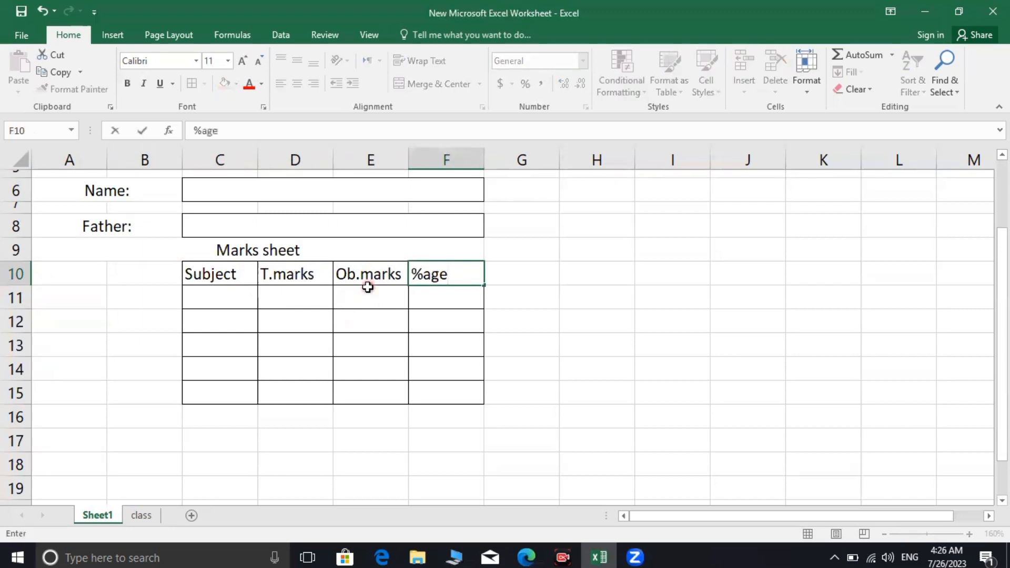
Fill the C10:F10 header row green and make it bold
left_click_drag(219, 281, 442, 273)
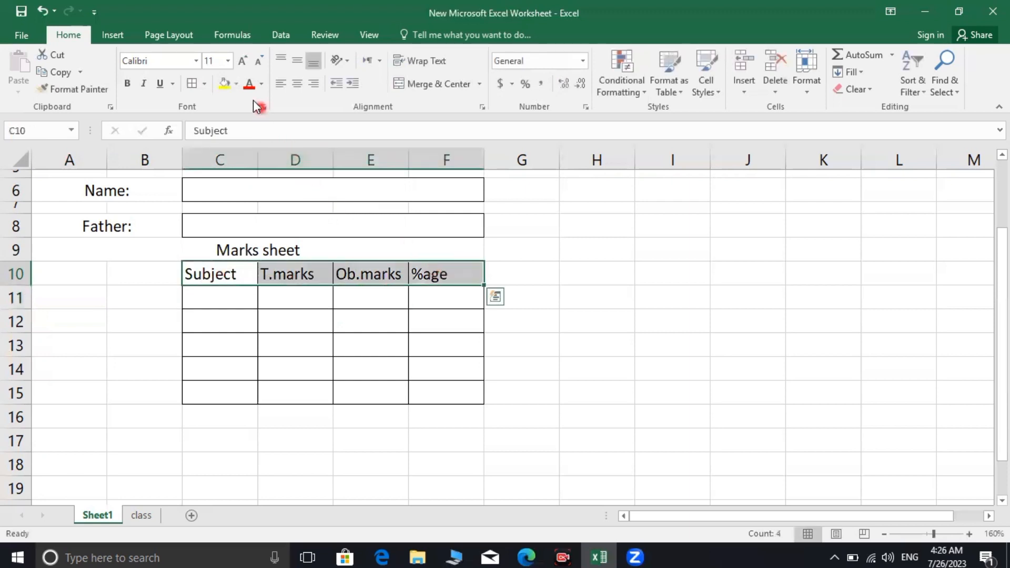
left_click(227, 86)
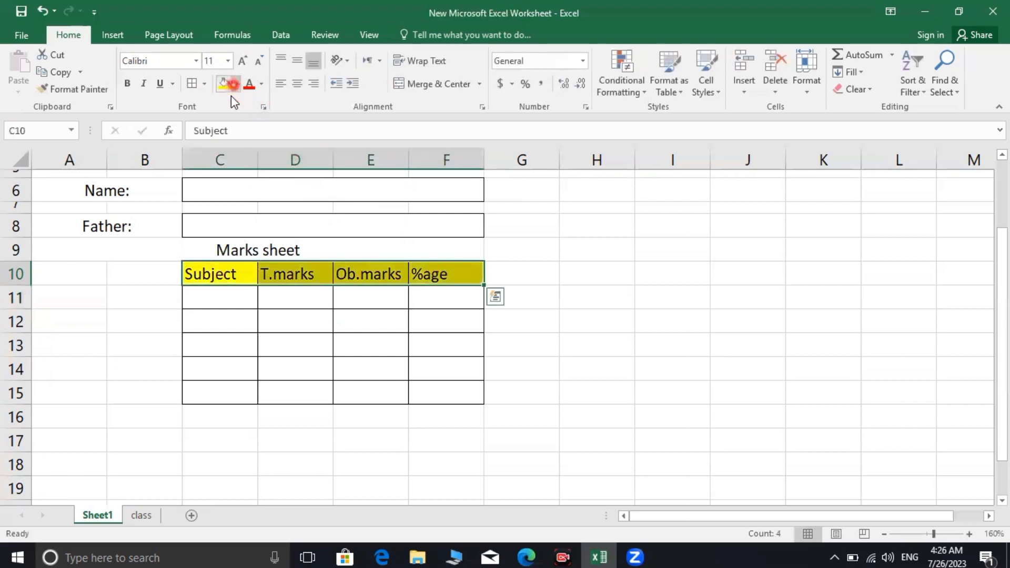
left_click(236, 84)
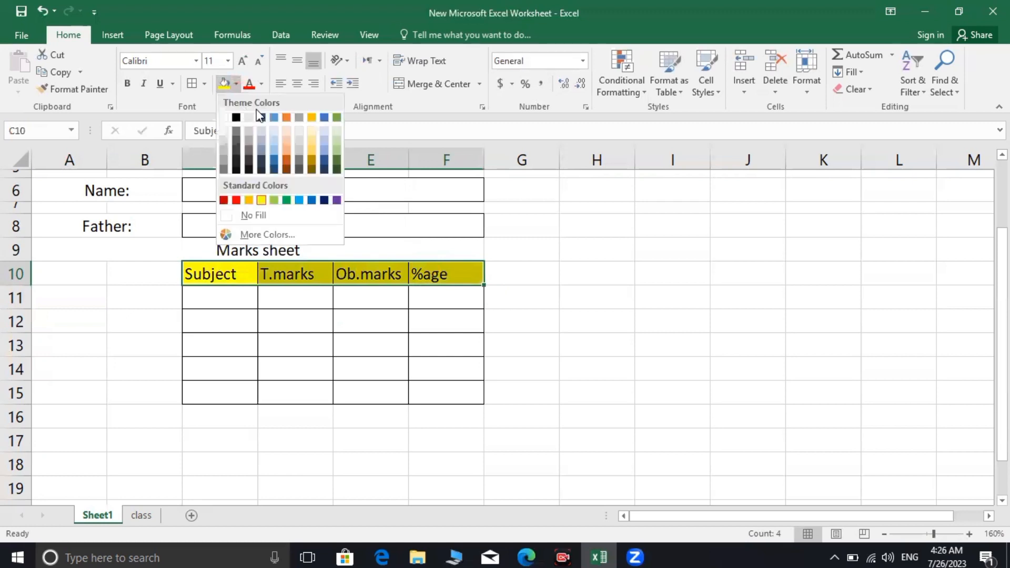
left_click(338, 117)
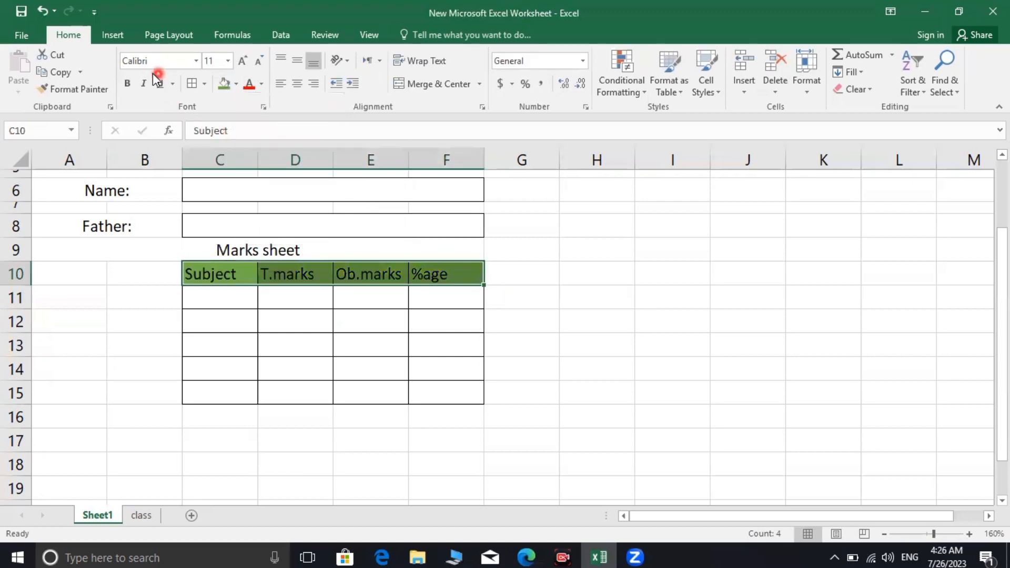
left_click(129, 85)
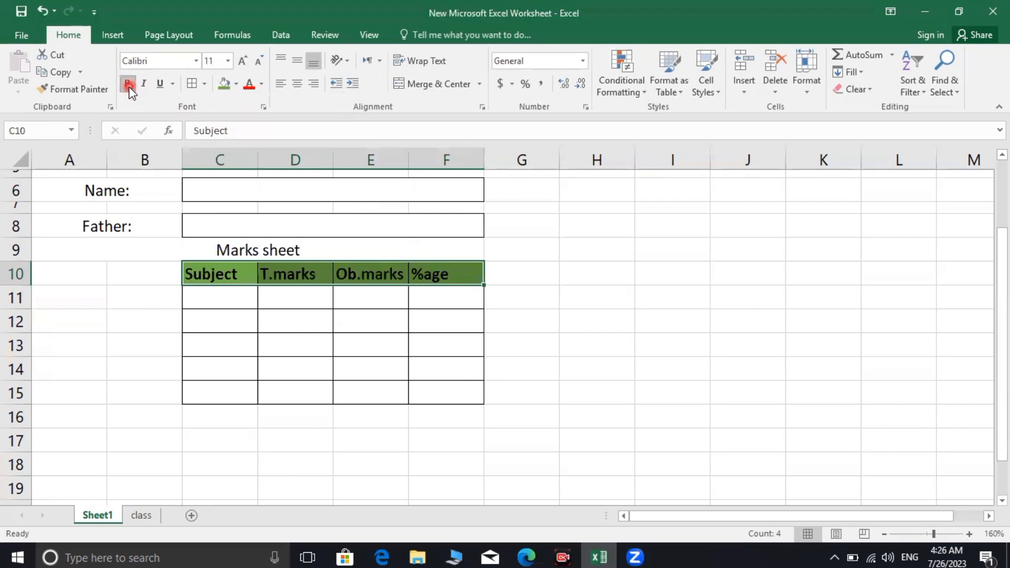
left_click(234, 334)
scroll(404, 402, "up", 2)
scroll(403, 402, "down", 2)
scroll(399, 354, "up", 2)
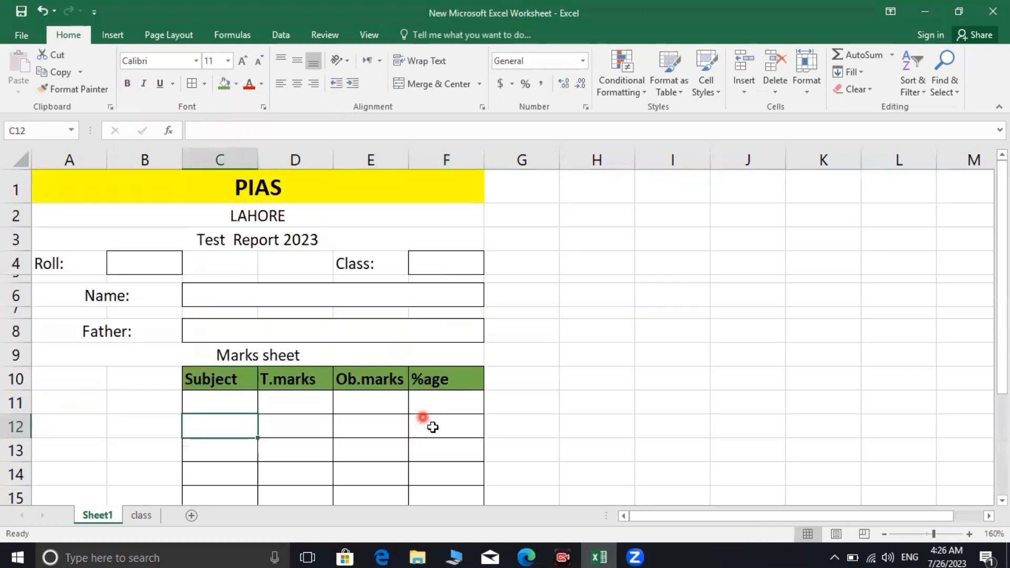
scroll(426, 422, "down", 1)
Set the font of the whole form A1:F15 to Times New Roman
left_click(470, 416)
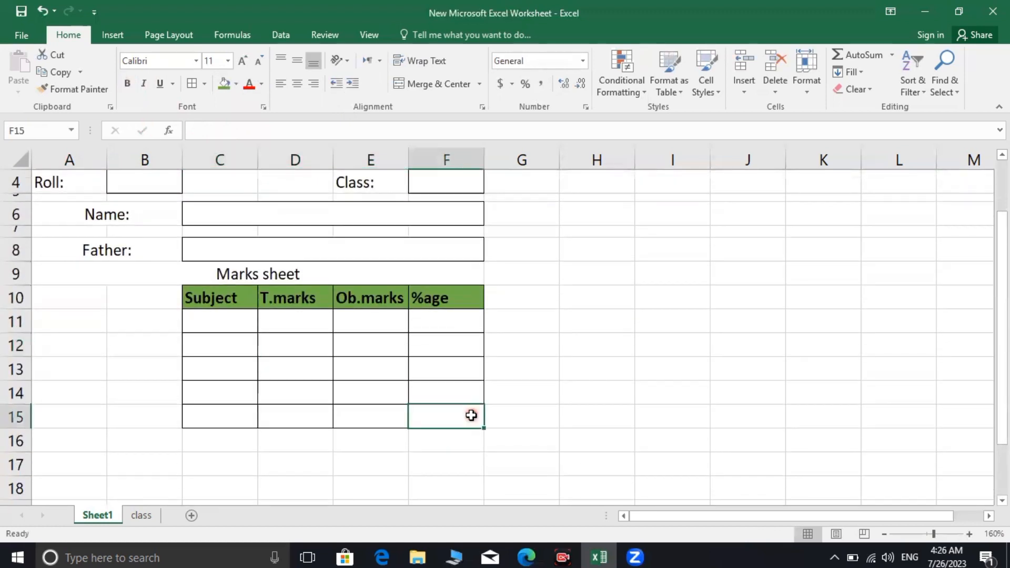
left_click(378, 454)
left_click_drag(452, 421, 389, 184)
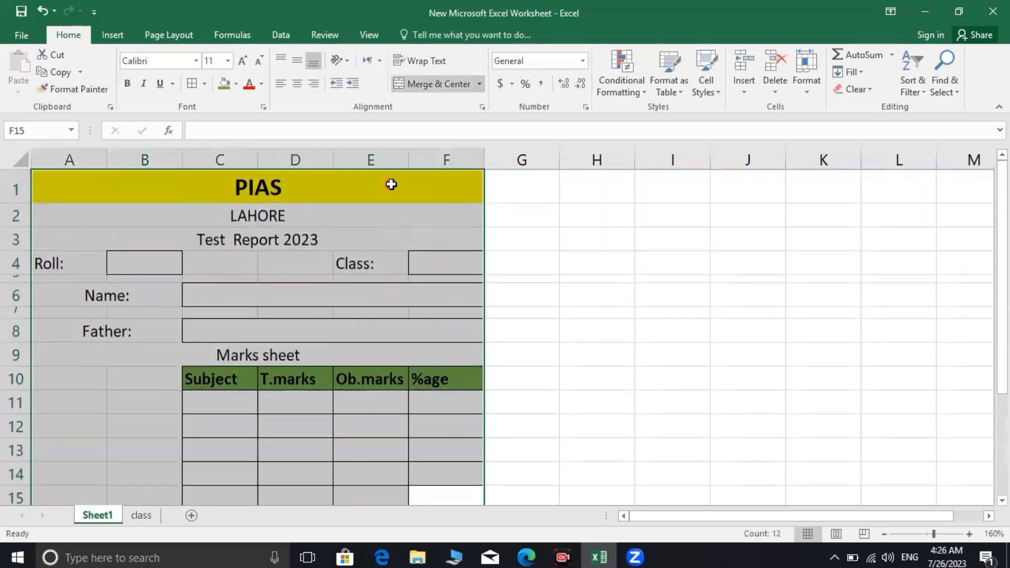
left_click(196, 65)
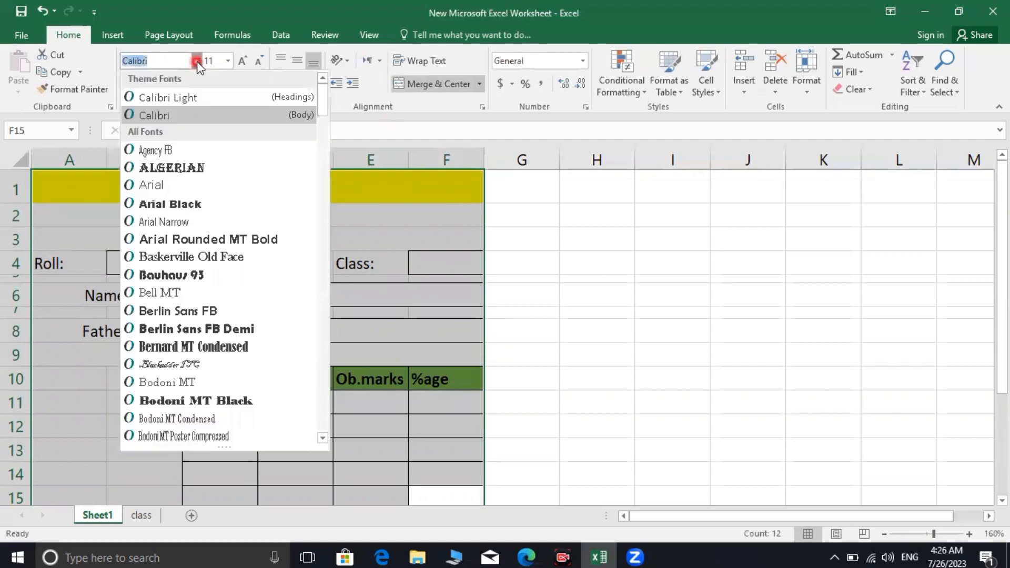
type("Times New Roma")
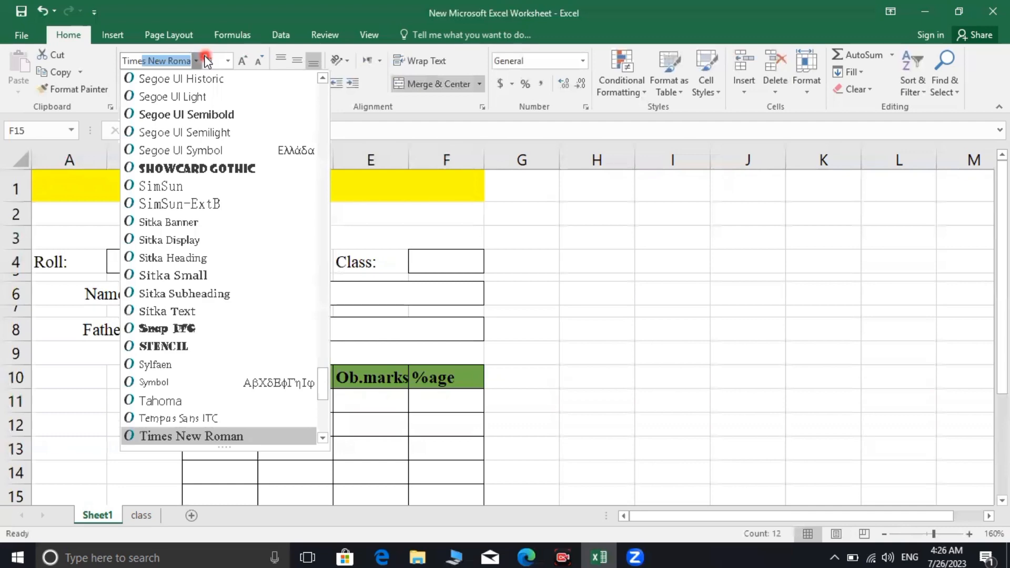
key("Return")
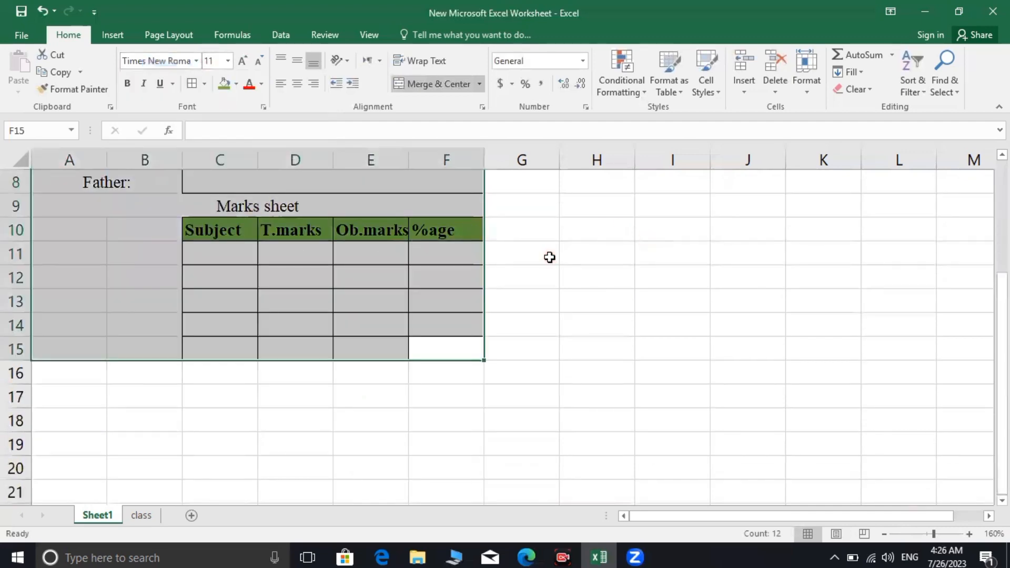
left_click(550, 257)
scroll(431, 295, "up", 3)
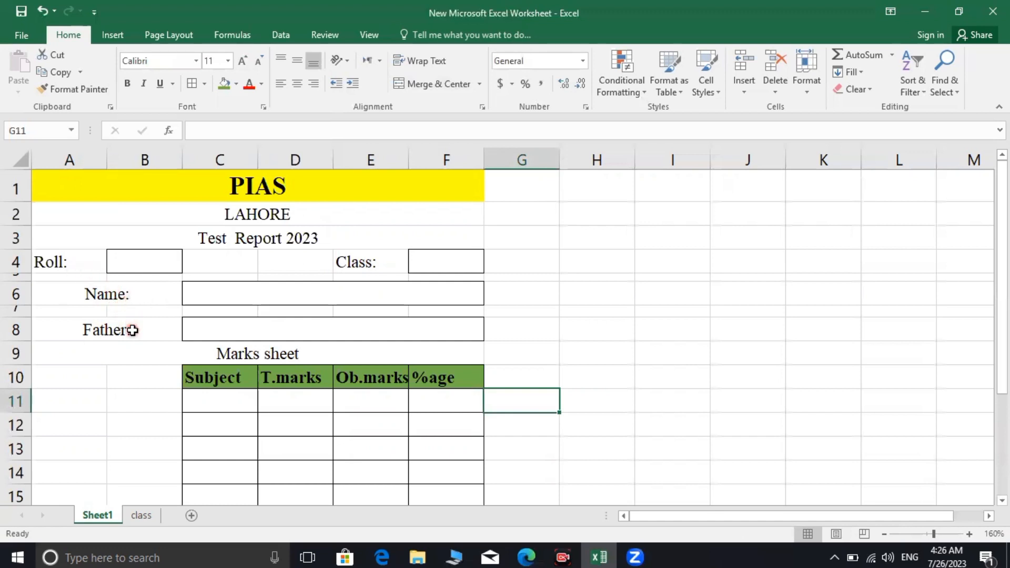
Left-align the Name: and Father: labels
left_click(135, 294)
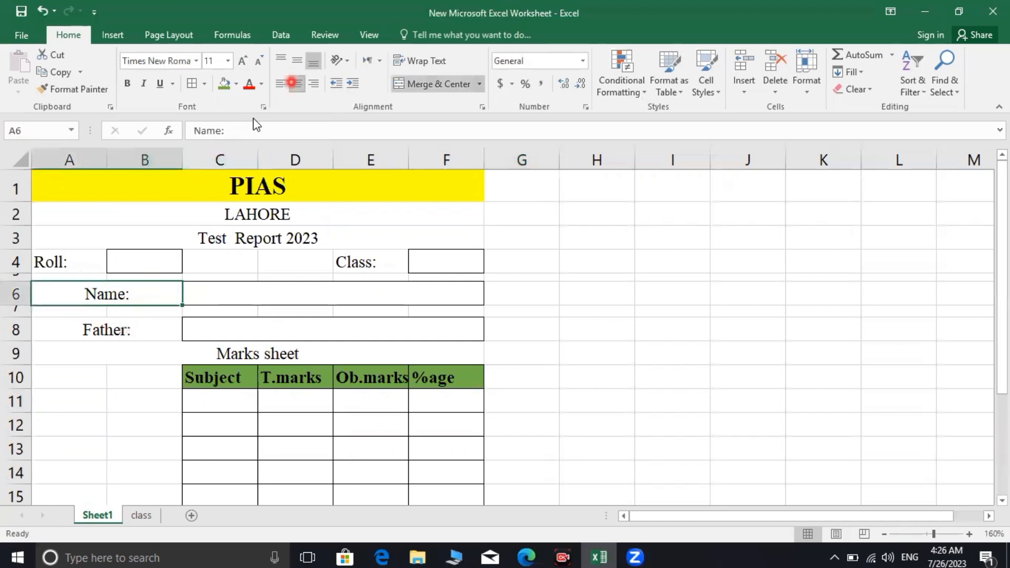
left_click(280, 84)
left_click(121, 318)
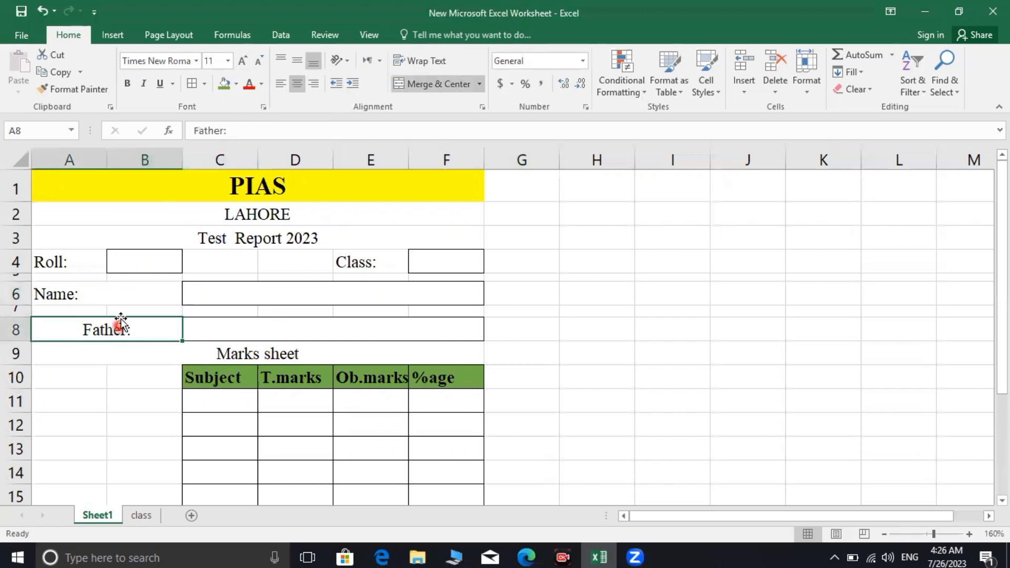
left_click(281, 84)
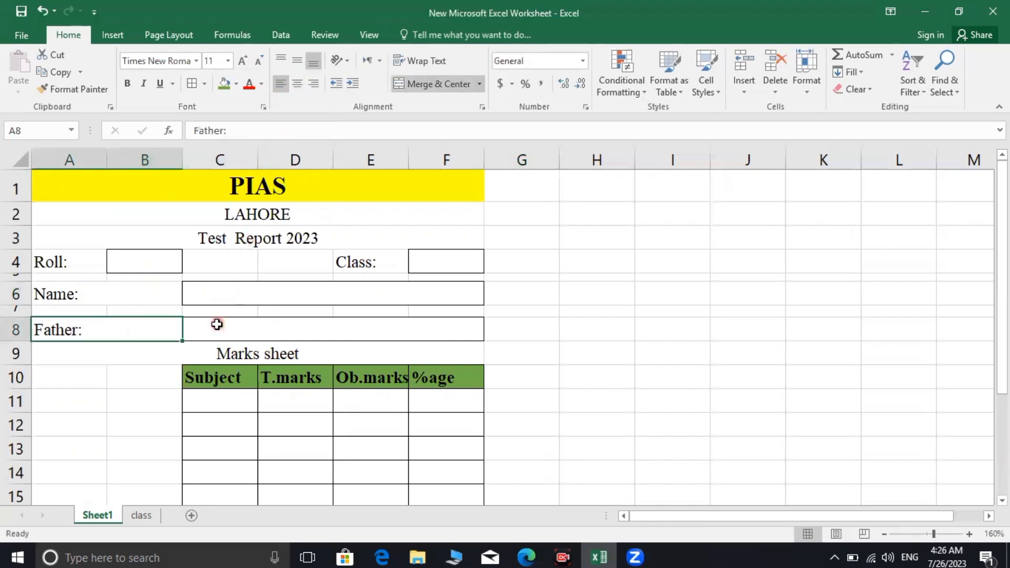
scroll(270, 406, "down", 2)
scroll(263, 388, "up", 1)
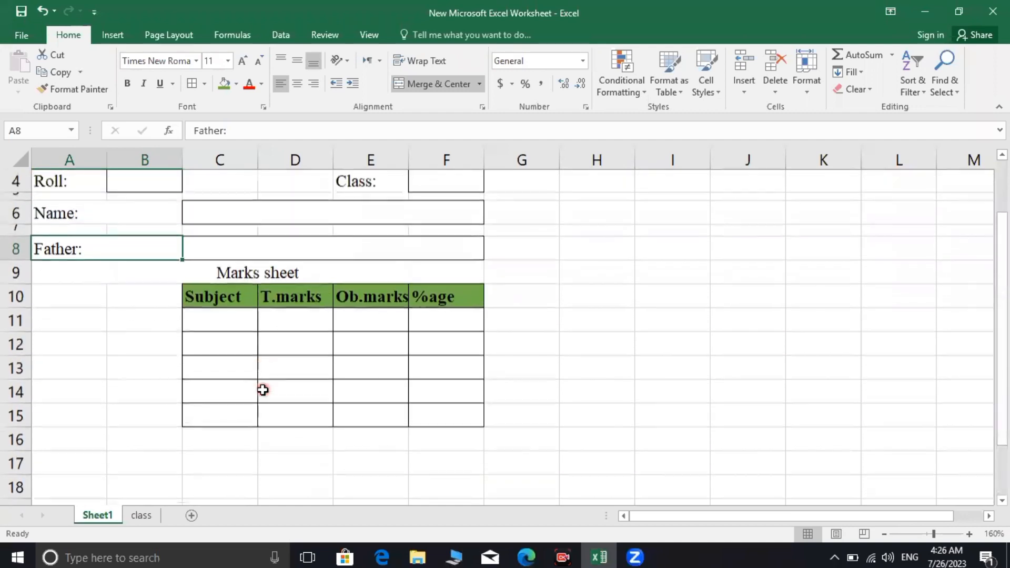
scroll(258, 379, "up", 1)
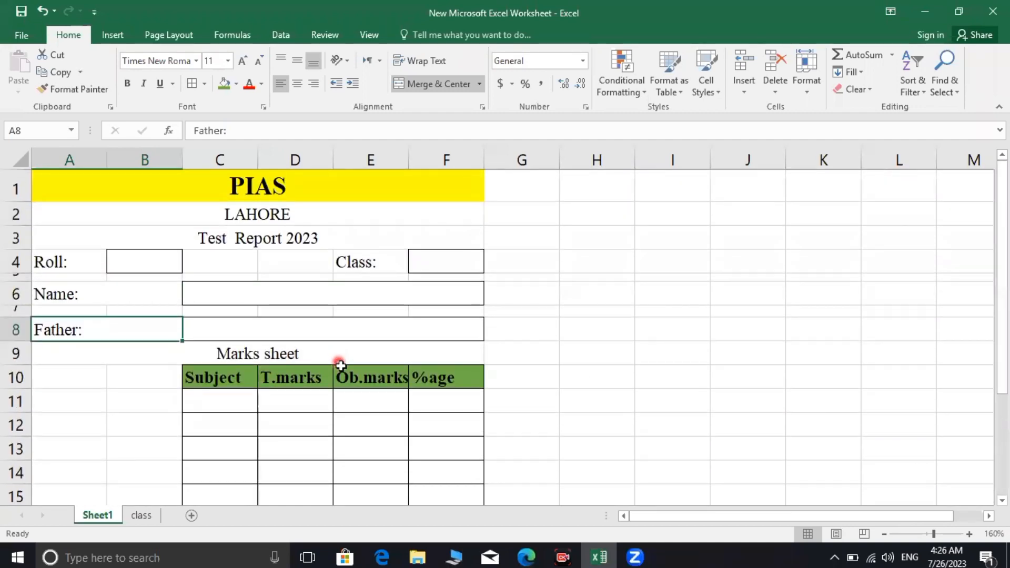
left_click(145, 521)
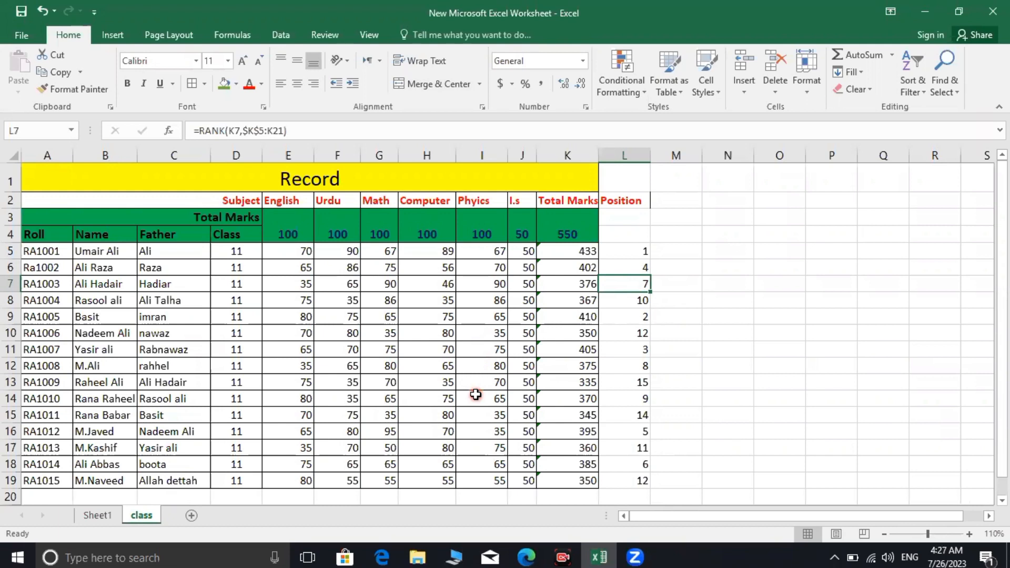
left_click(114, 516)
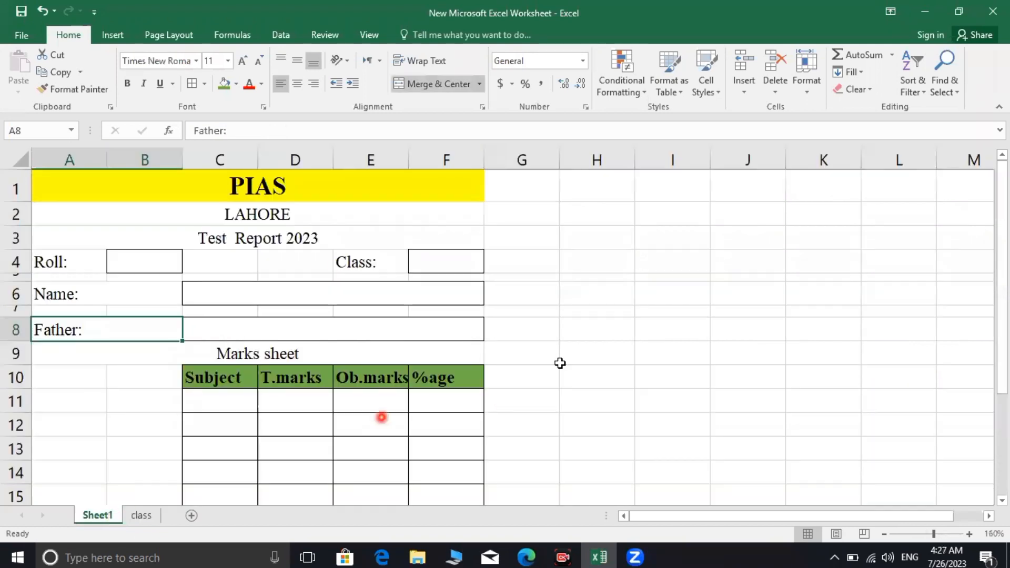
left_click(142, 517)
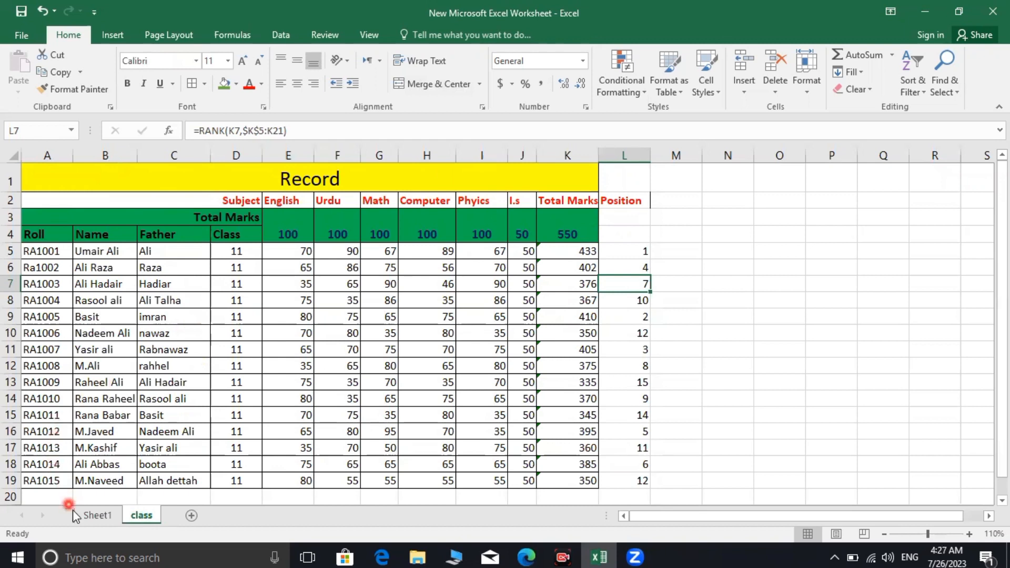
left_click(99, 516)
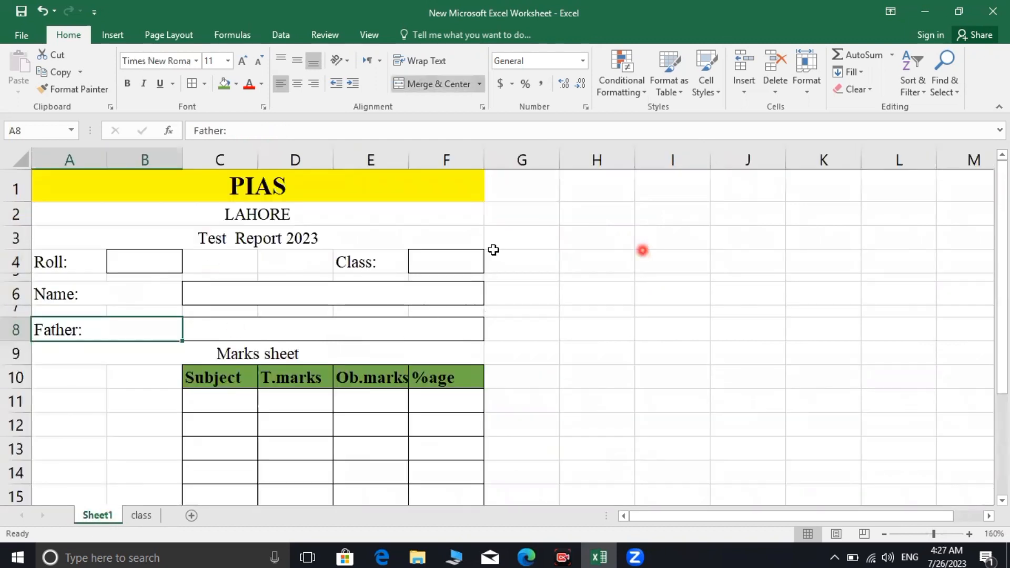
left_click(675, 263)
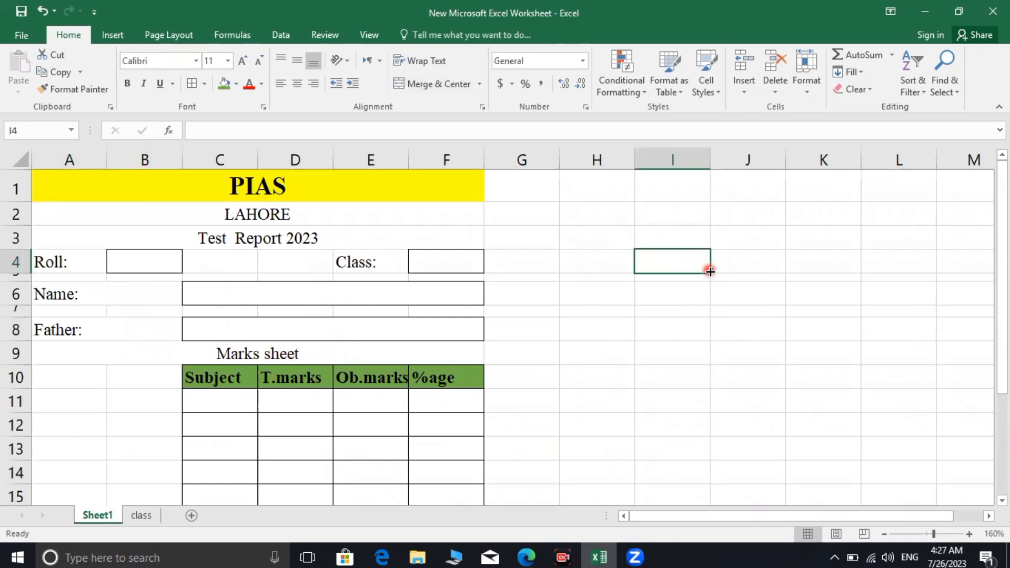
Enter =class!C3 in I4, which shows 0, and compare it with the class sheet
type("=")
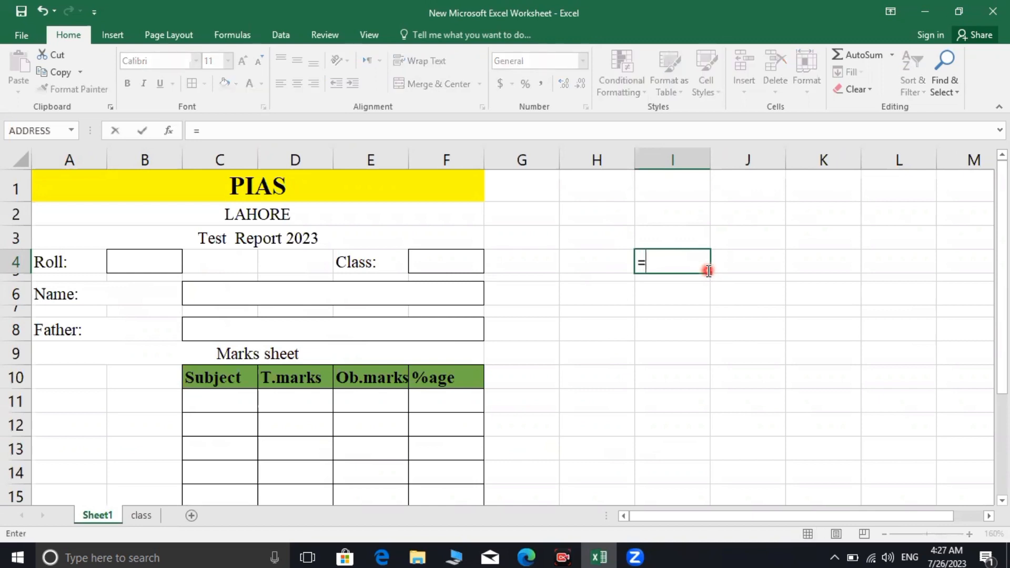
type("class")
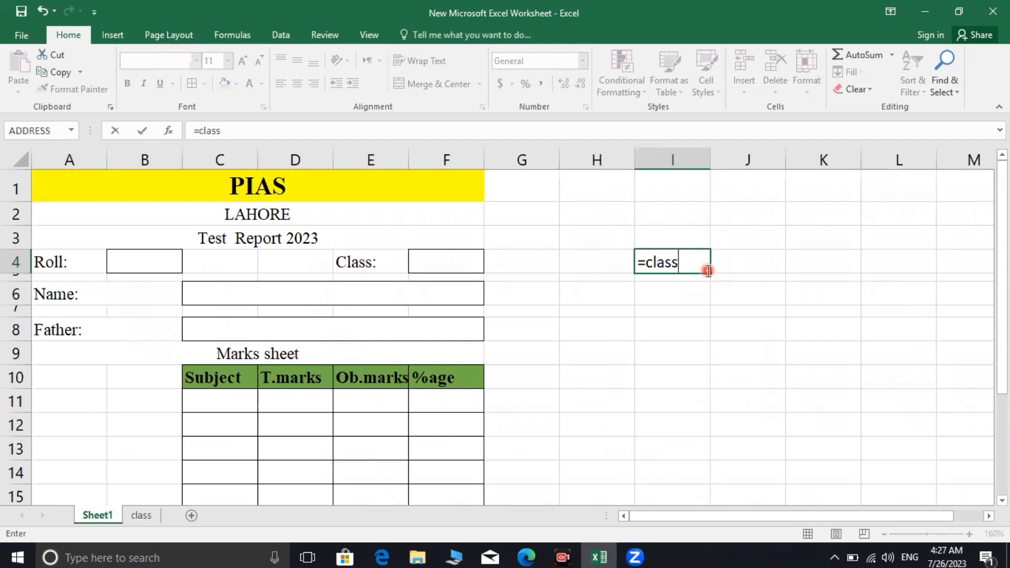
type("!")
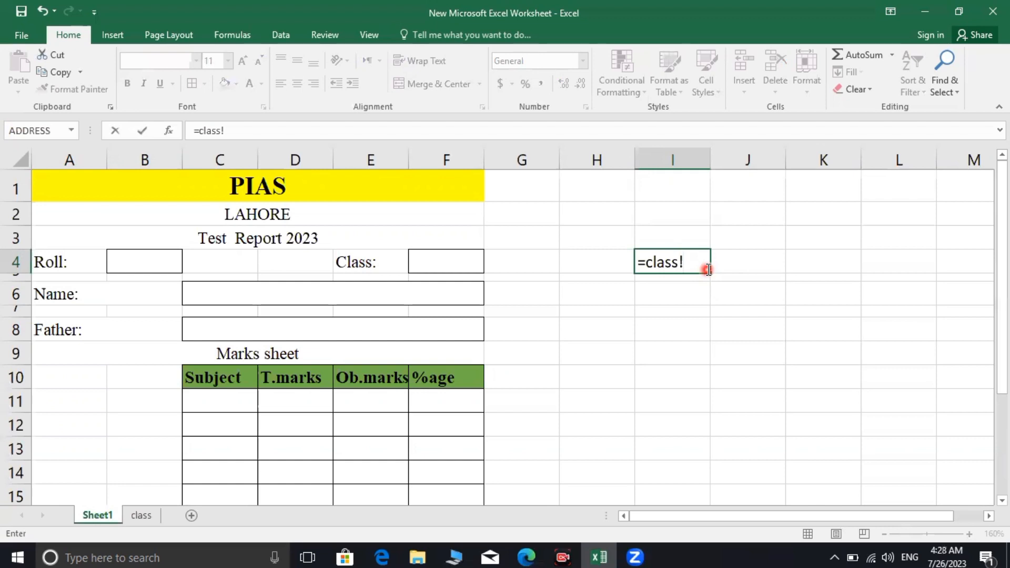
type("c3")
key("Return")
left_click(681, 261)
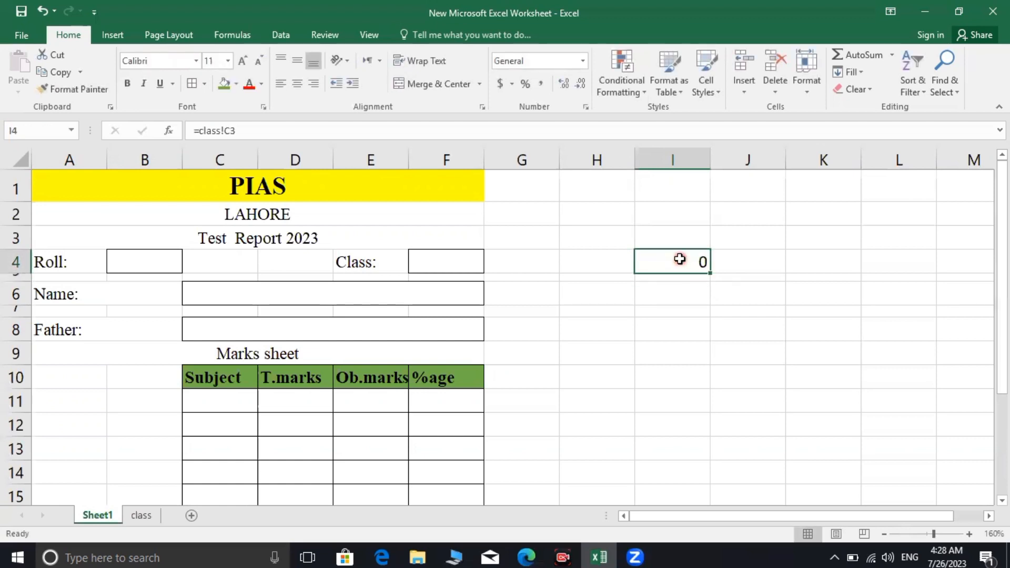
left_click(129, 519)
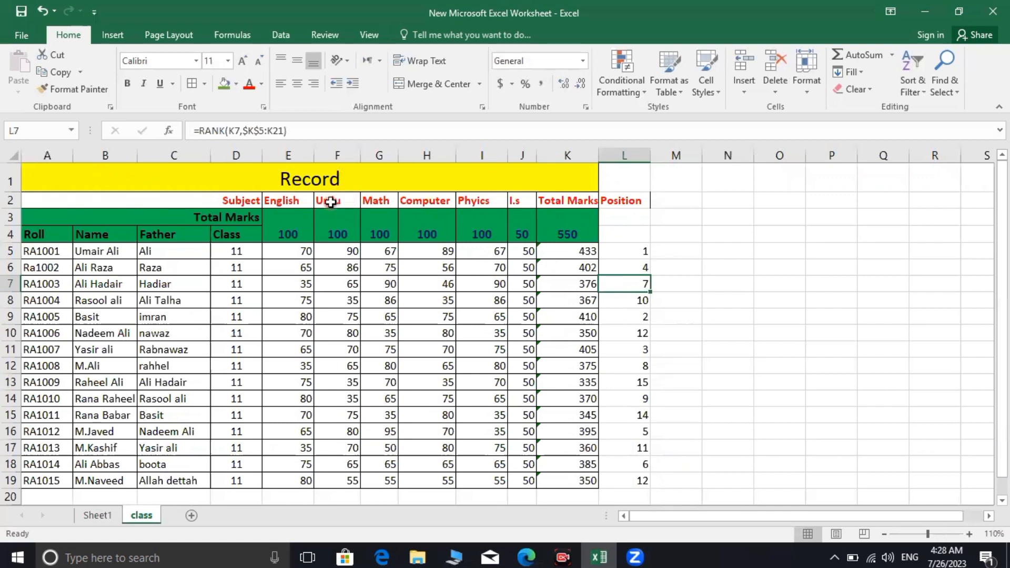
left_click(96, 515)
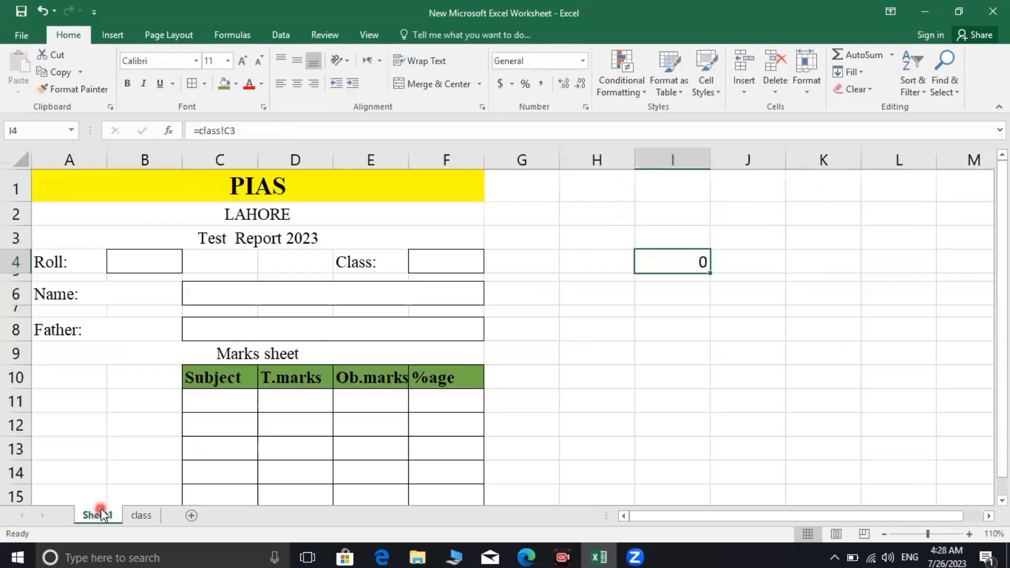
left_click(659, 291)
Enter =class!F2 in I6 so it shows 'Urdu', checking it against the class sheet
type("=")
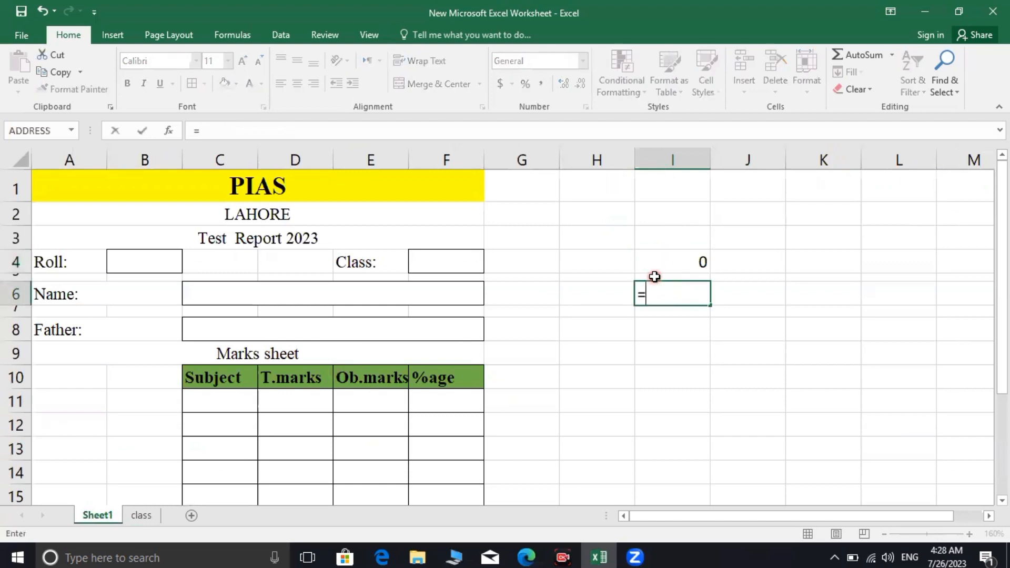
type("class")
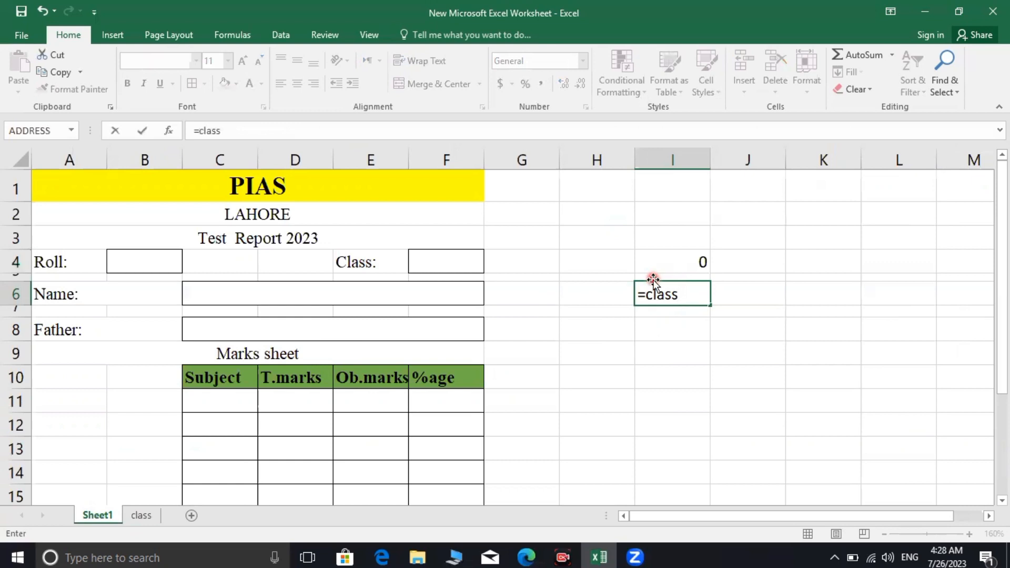
type("!f2")
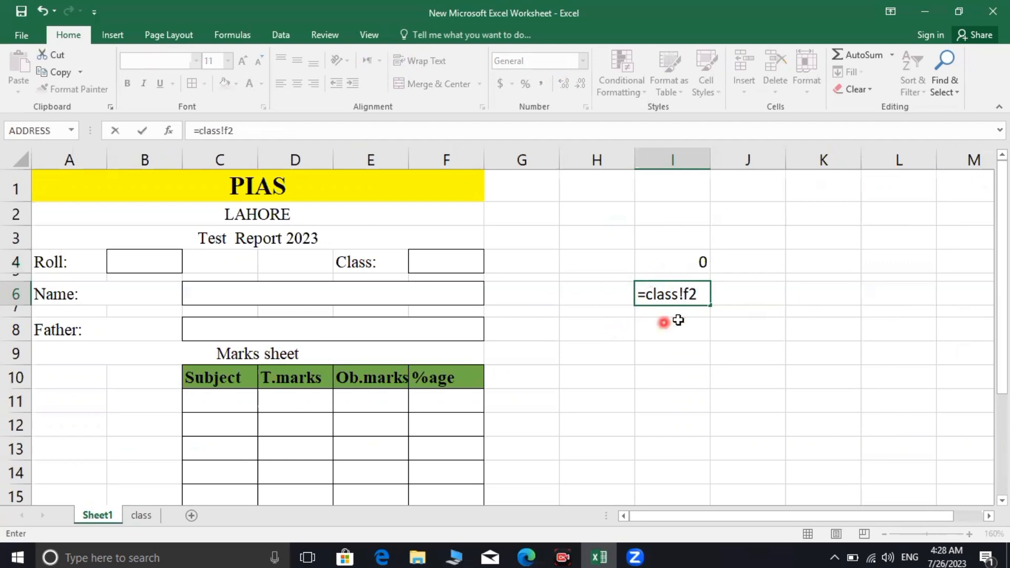
key("Return")
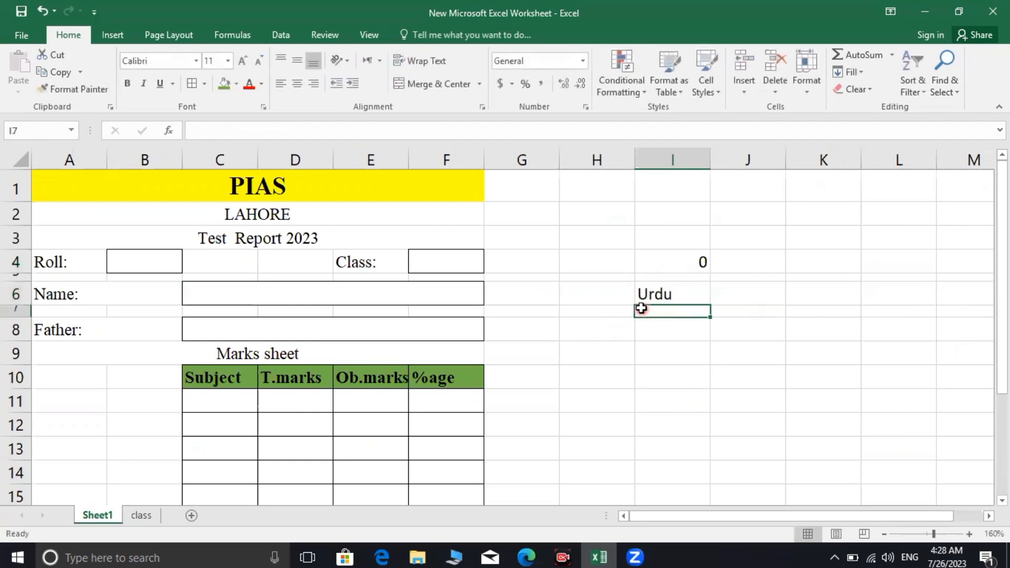
left_click(657, 298)
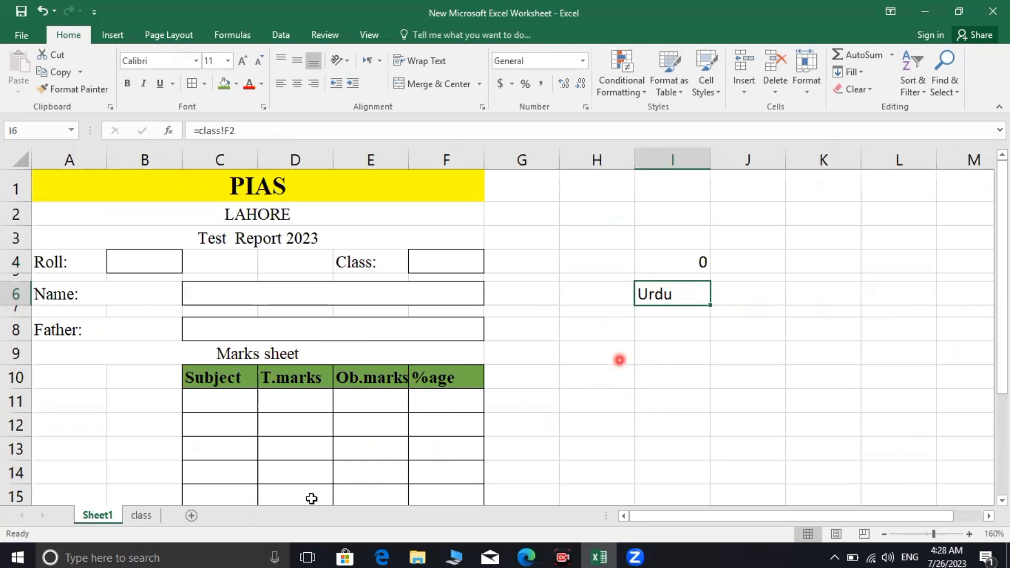
left_click(142, 516)
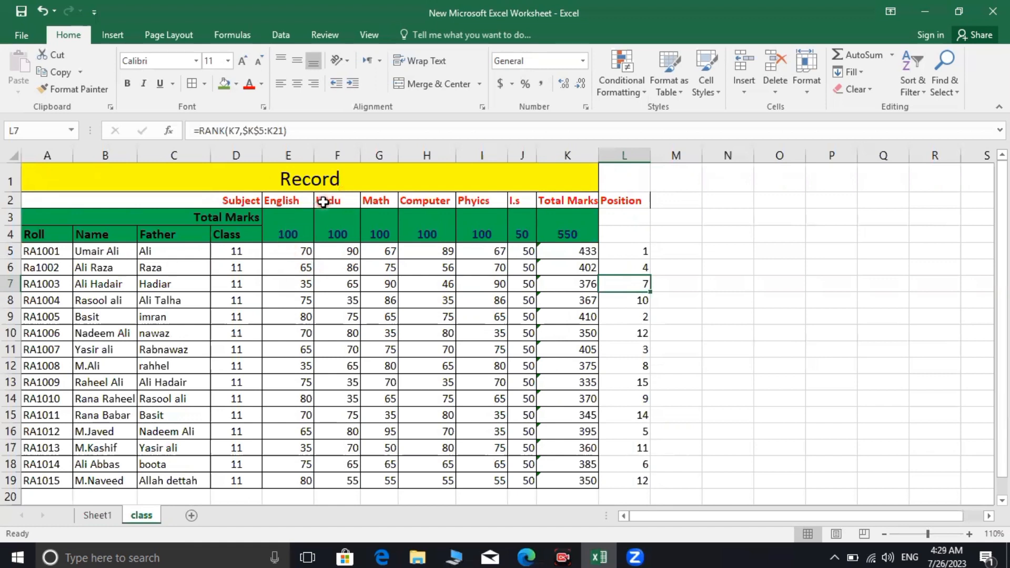
left_click(110, 516)
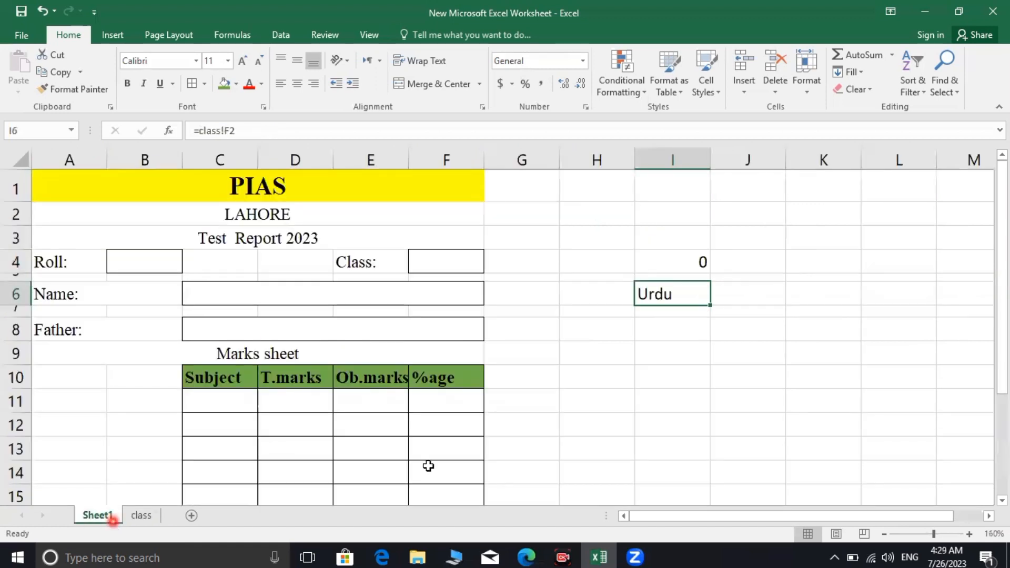
left_click_drag(674, 257, 659, 293)
left_click(724, 296)
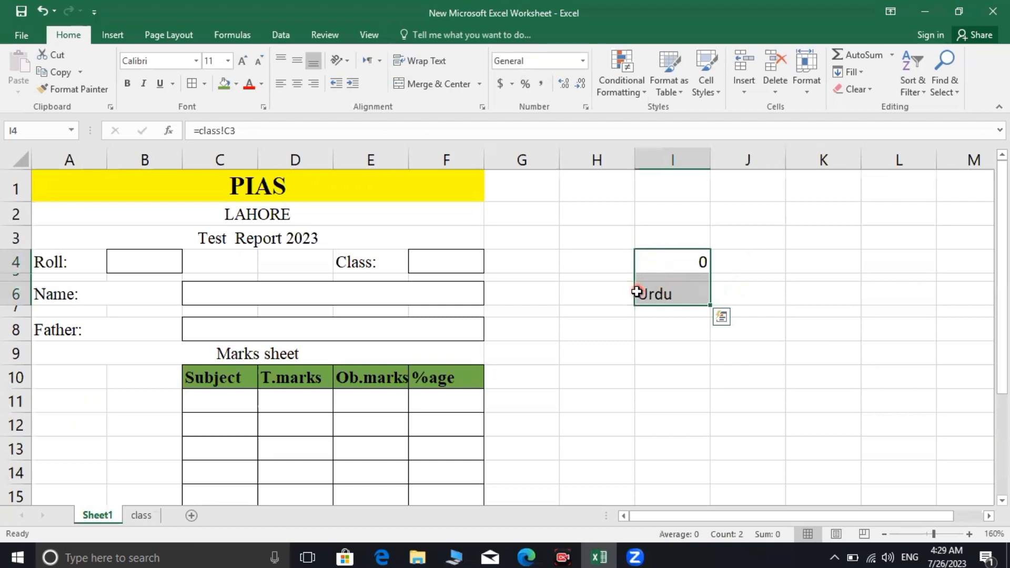
Delete the entire column I holding the trial formulas in I4:I6
left_click(643, 290)
right_click(667, 289)
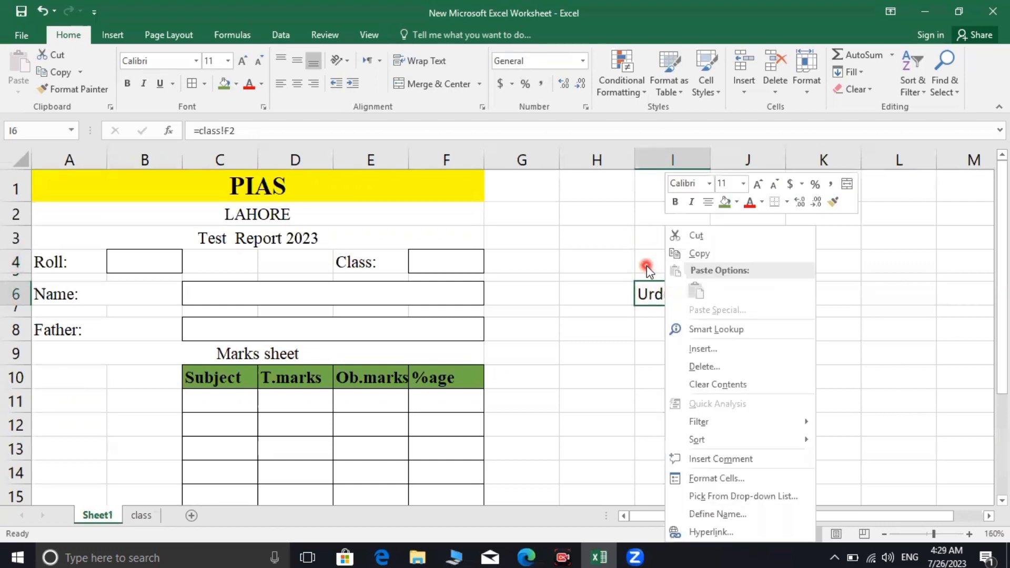
left_click_drag(647, 266, 670, 299)
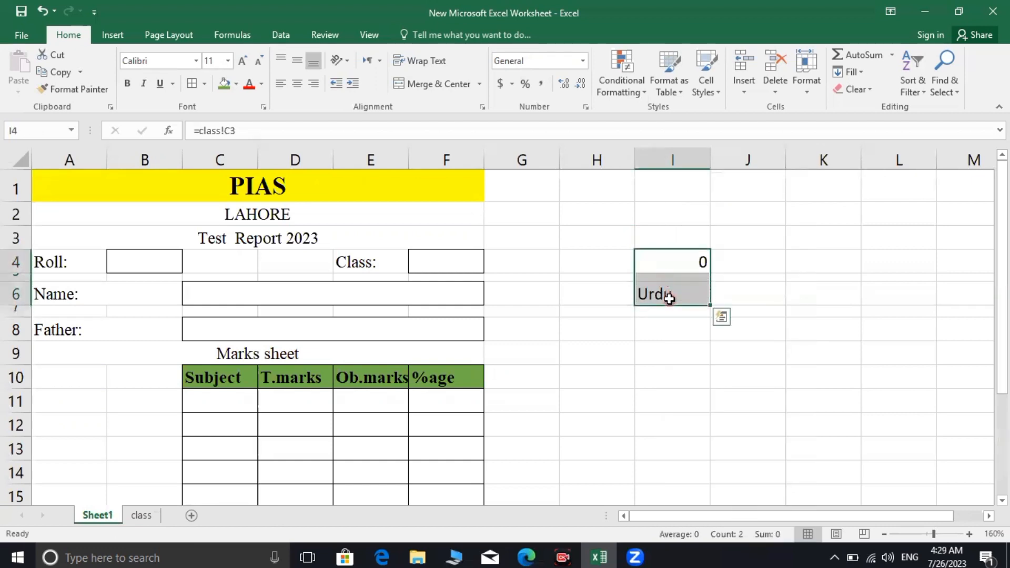
right_click(670, 299)
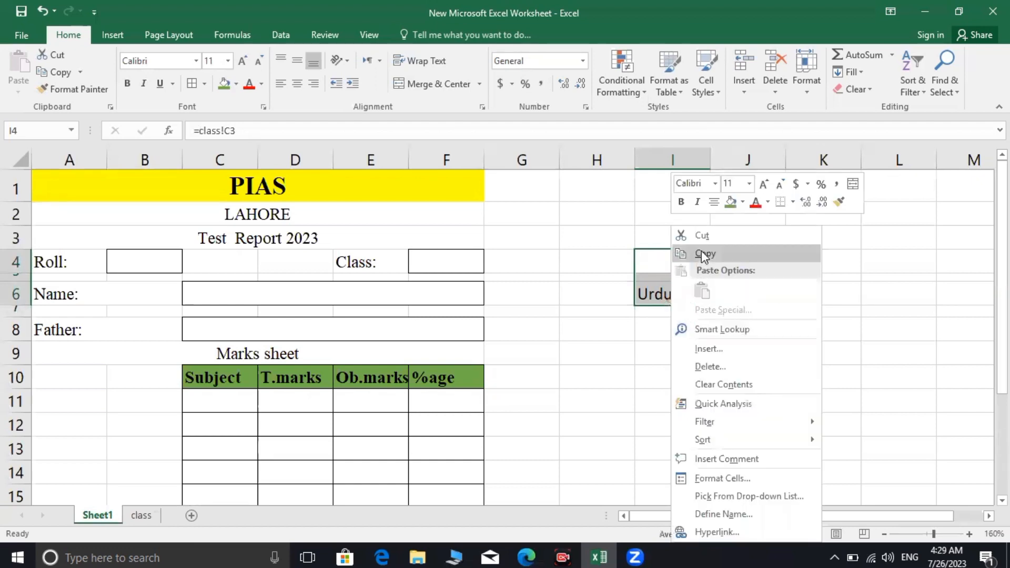
left_click(737, 374)
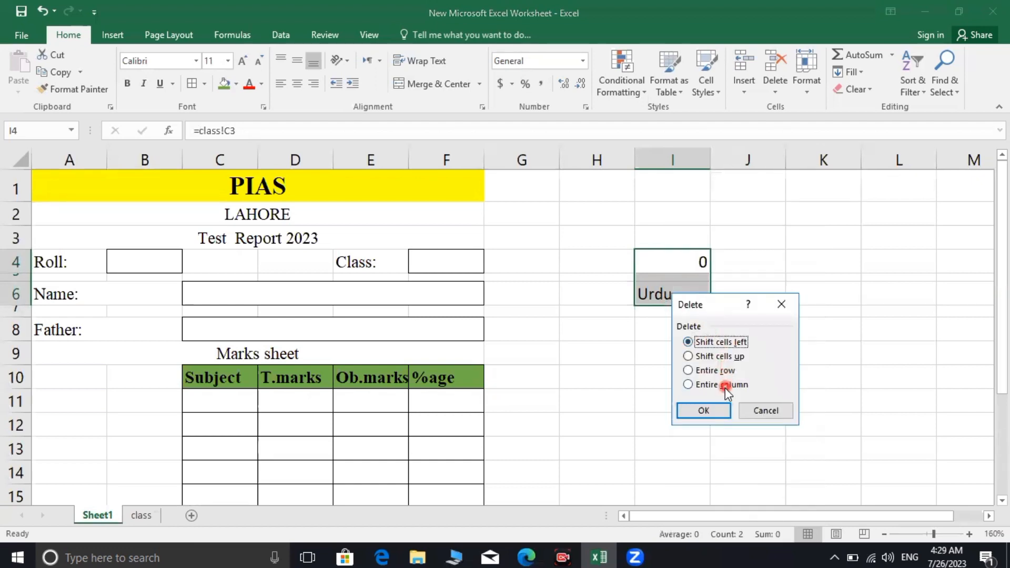
left_click(722, 388)
left_click(716, 416)
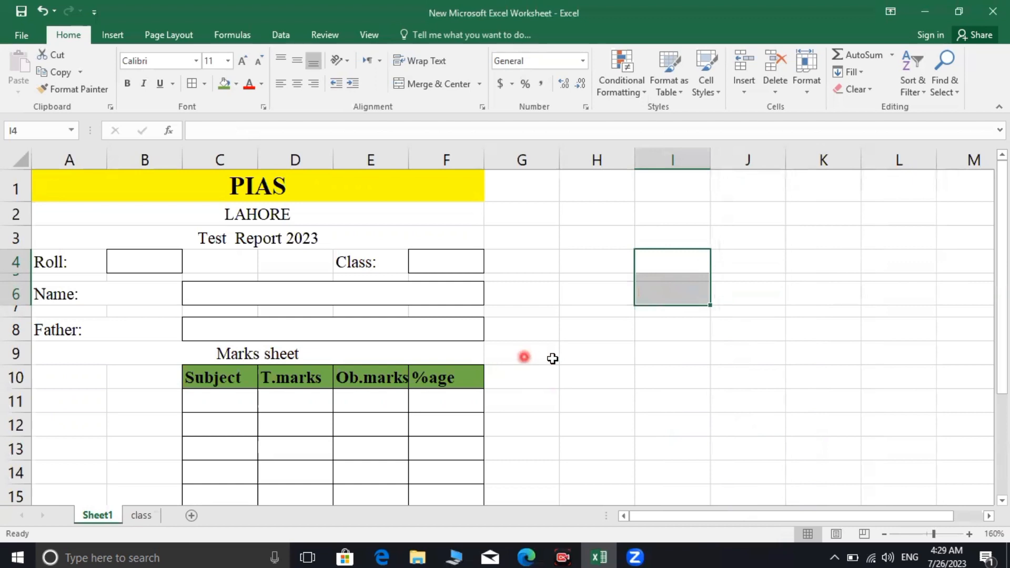
left_click(574, 351)
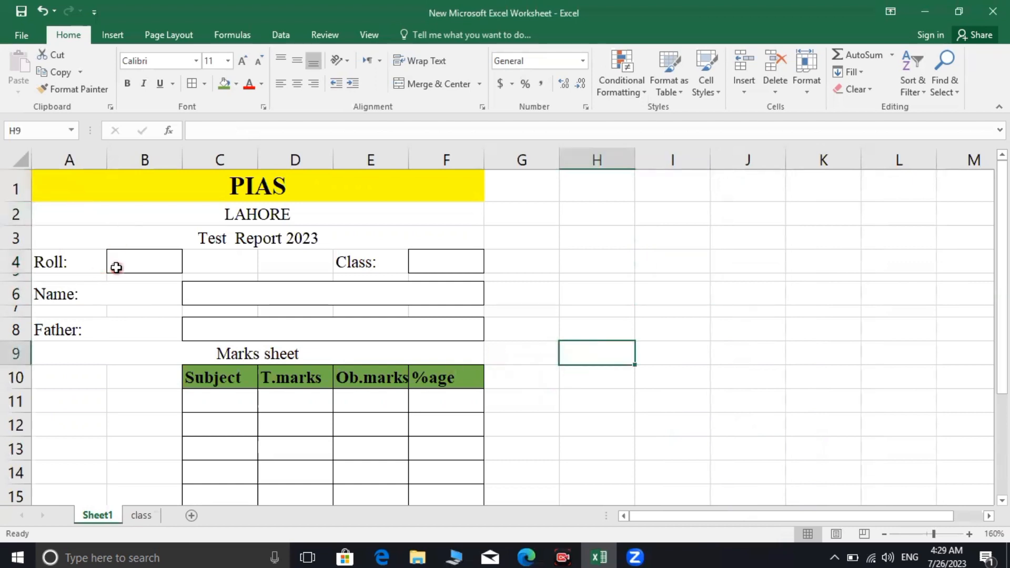
Enter a student's roll number in the Roll box, cell B4
left_click(128, 255)
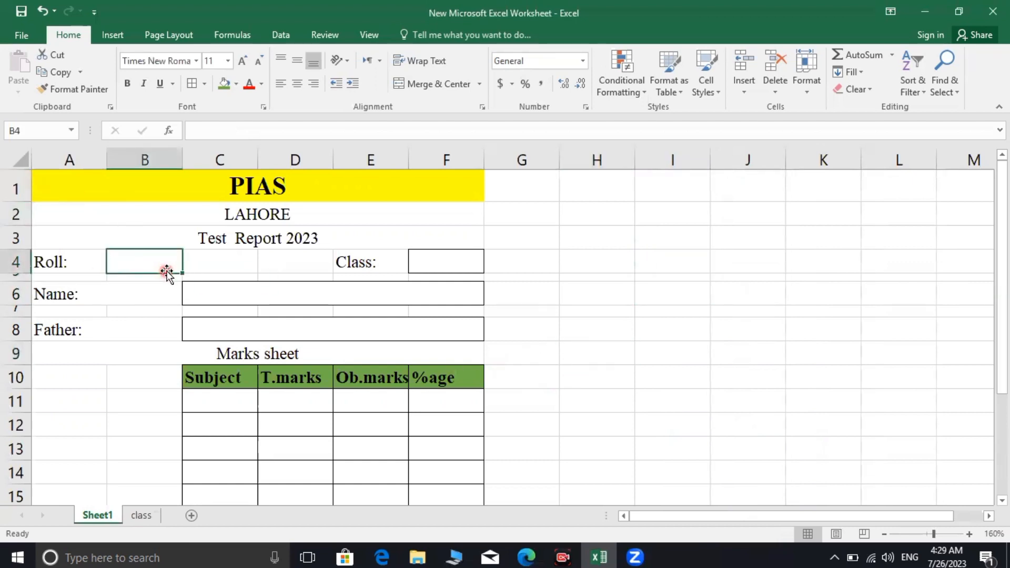
type("Ra")
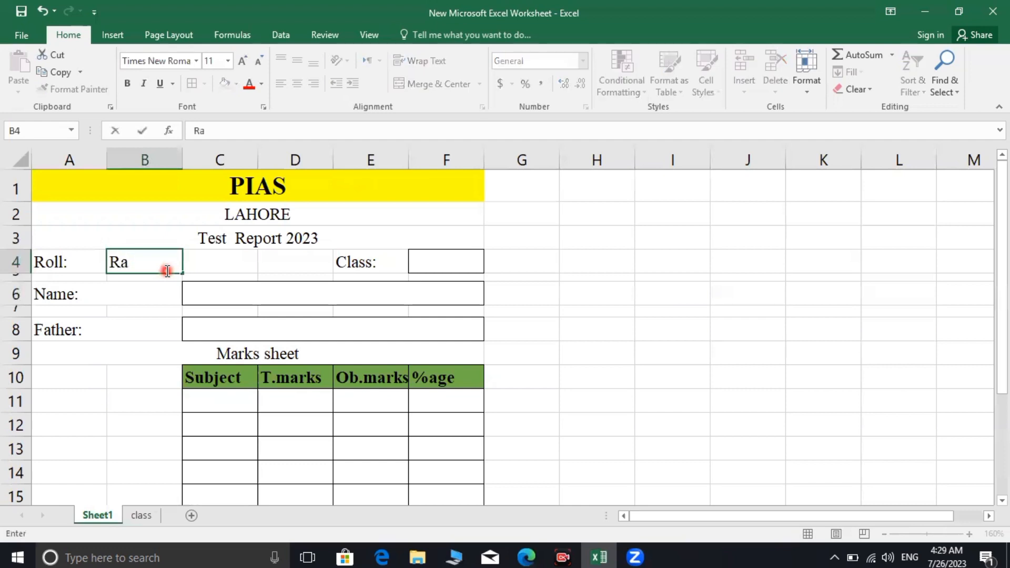
key("BackSpace")
type("A1003")
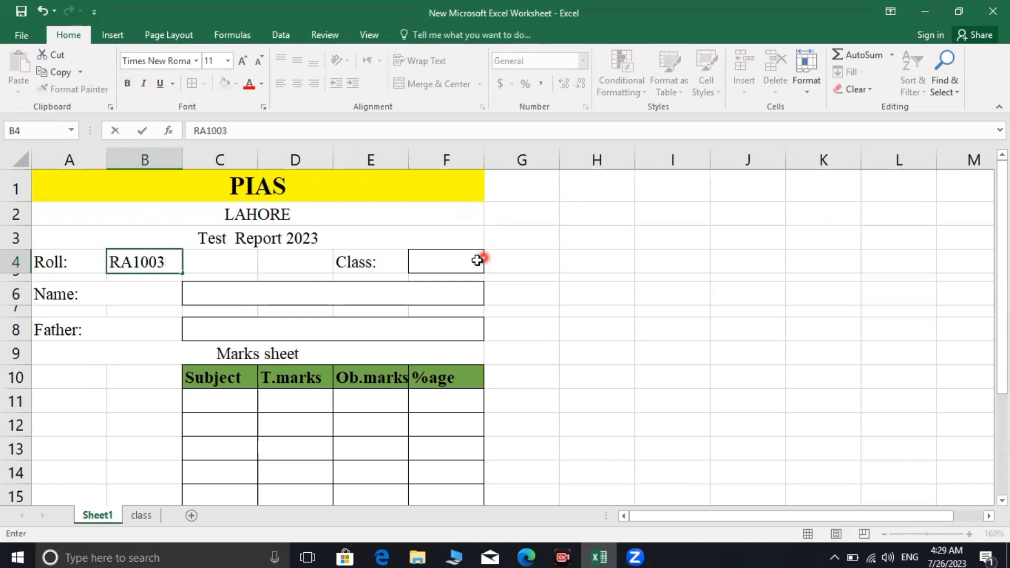
scroll(468, 266, "down", 2)
scroll(266, 325, "up", 2)
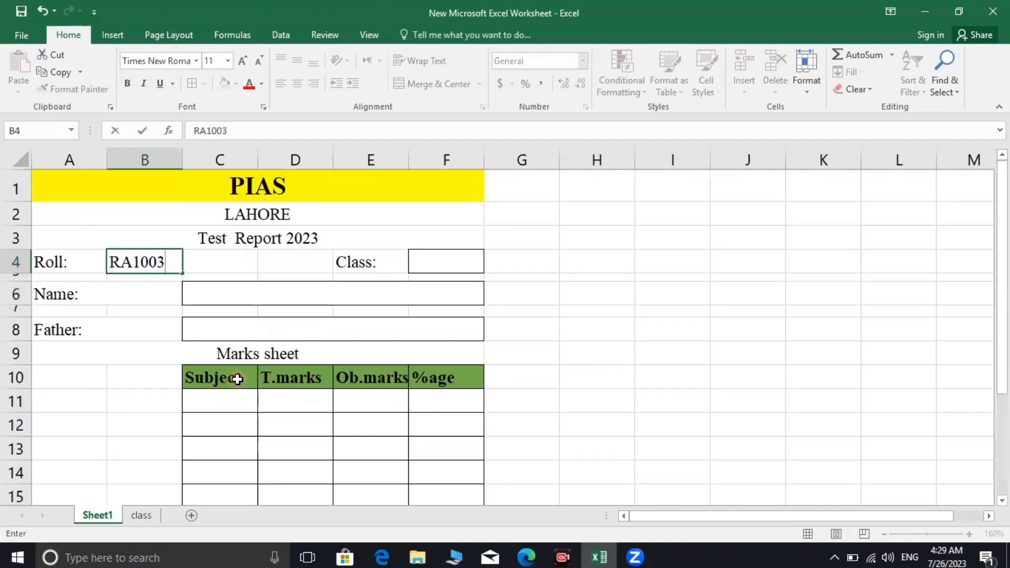
left_click(225, 402)
scroll(223, 403, "down", 1)
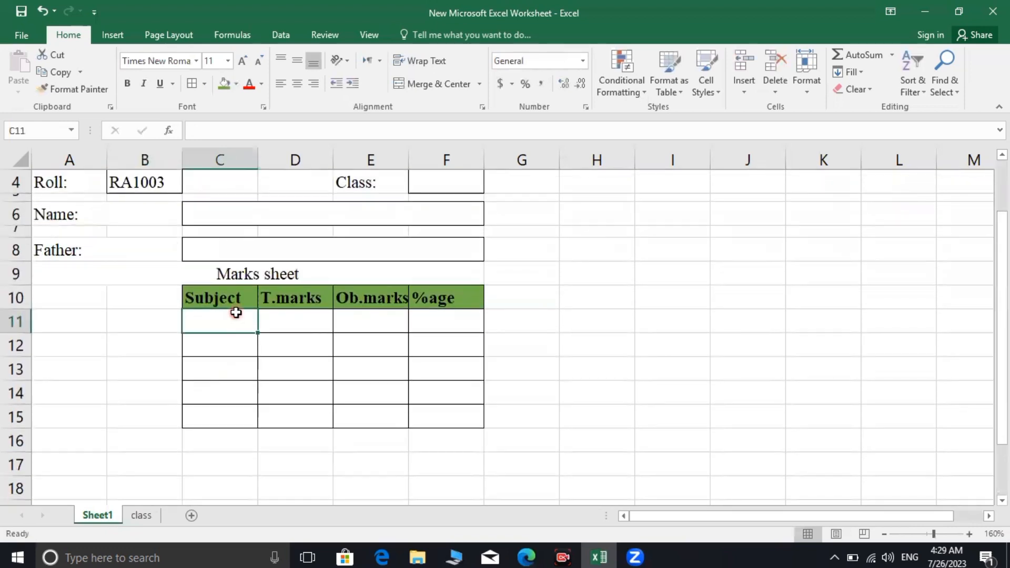
Check the subject headings on the class sheet, then return to Sheet1
left_click(142, 516)
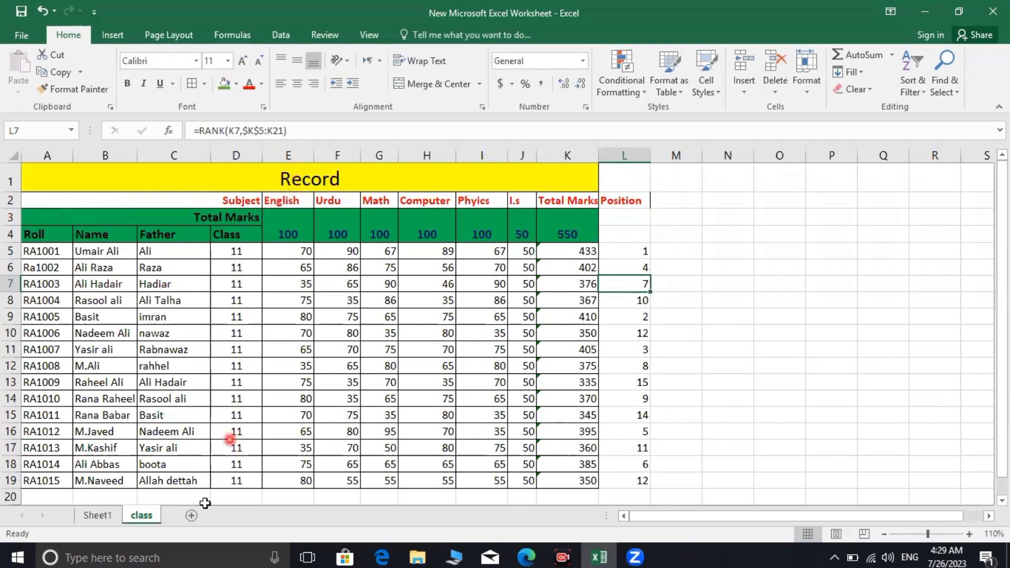
left_click(137, 510)
left_click(96, 515)
left_click(142, 517)
left_click(106, 518)
left_click(114, 519)
left_click(102, 516)
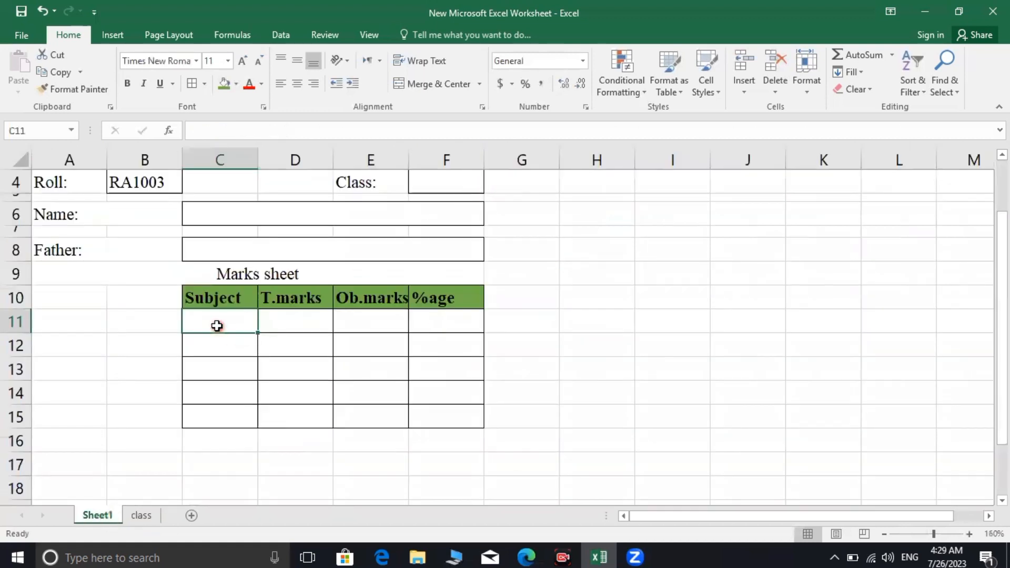
Link C11 to =class!E2 (English) and C12 to =class!F2 (Urdu)
left_click(219, 326)
type("=")
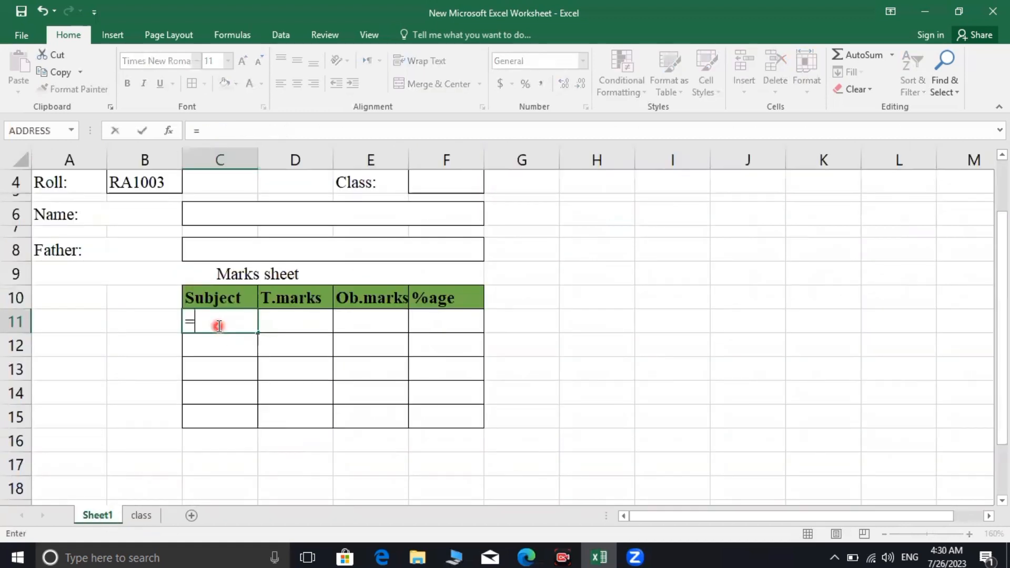
type("class")
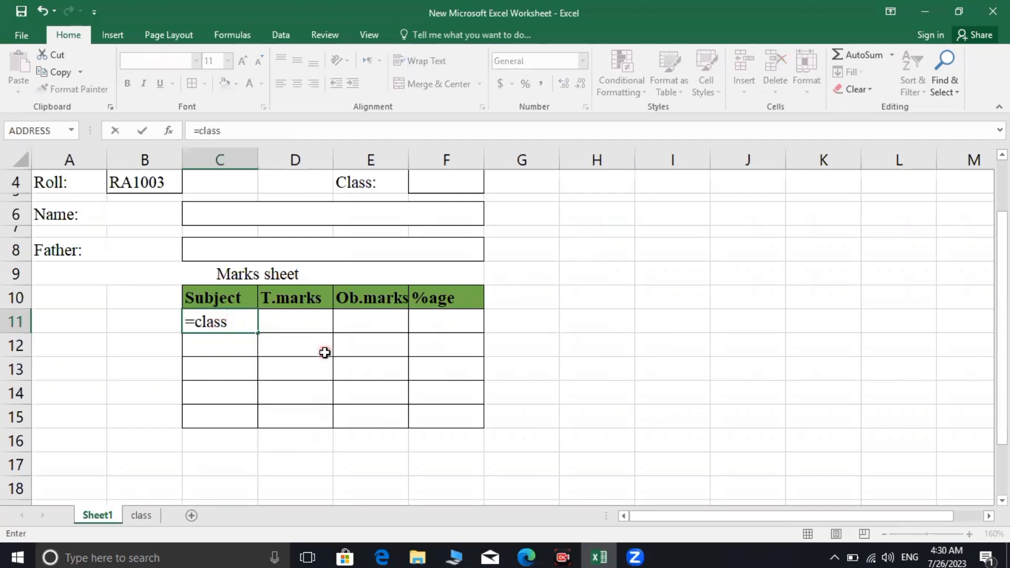
type("!")
type("e2")
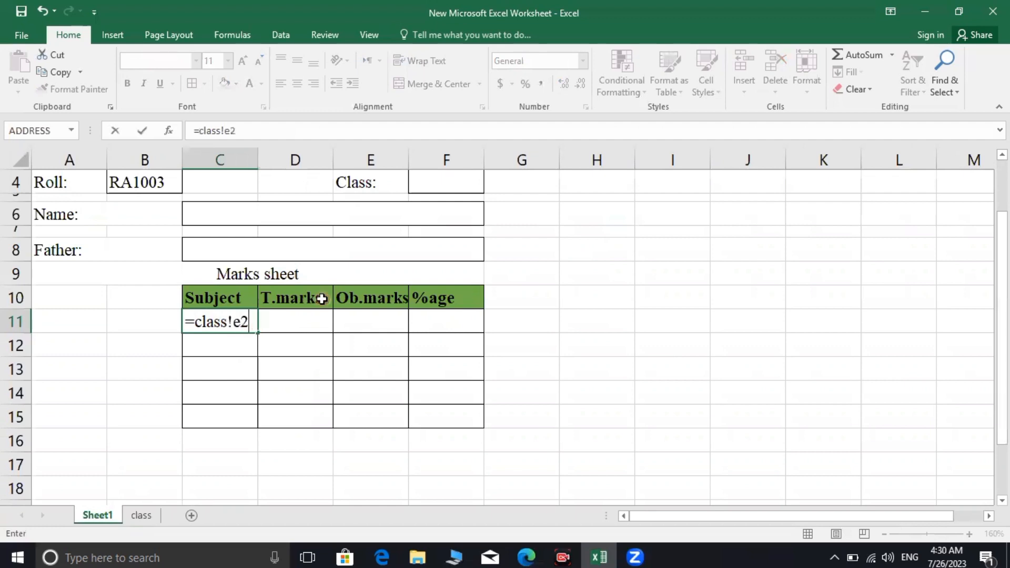
key("Return")
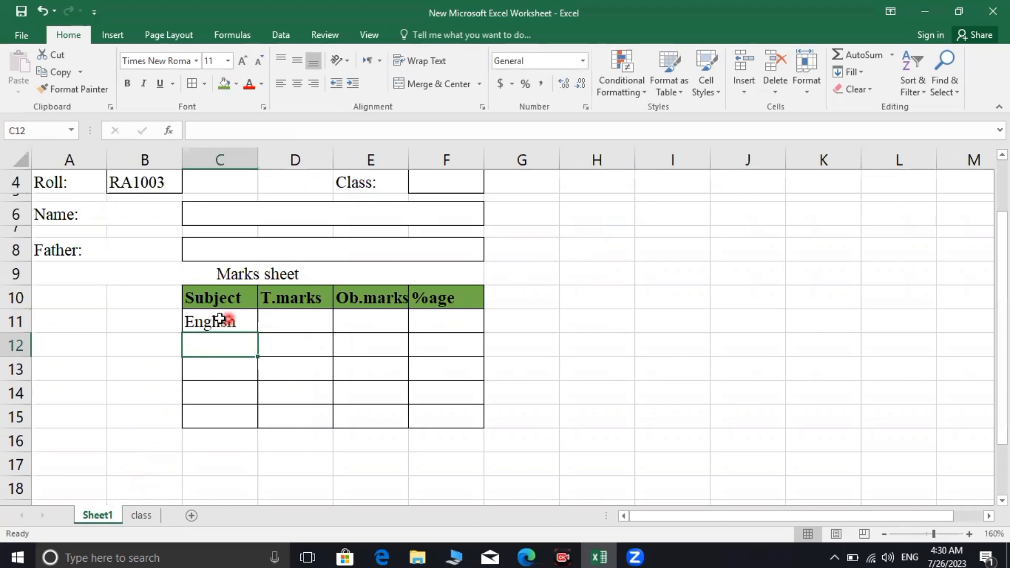
left_click(233, 350)
type("=")
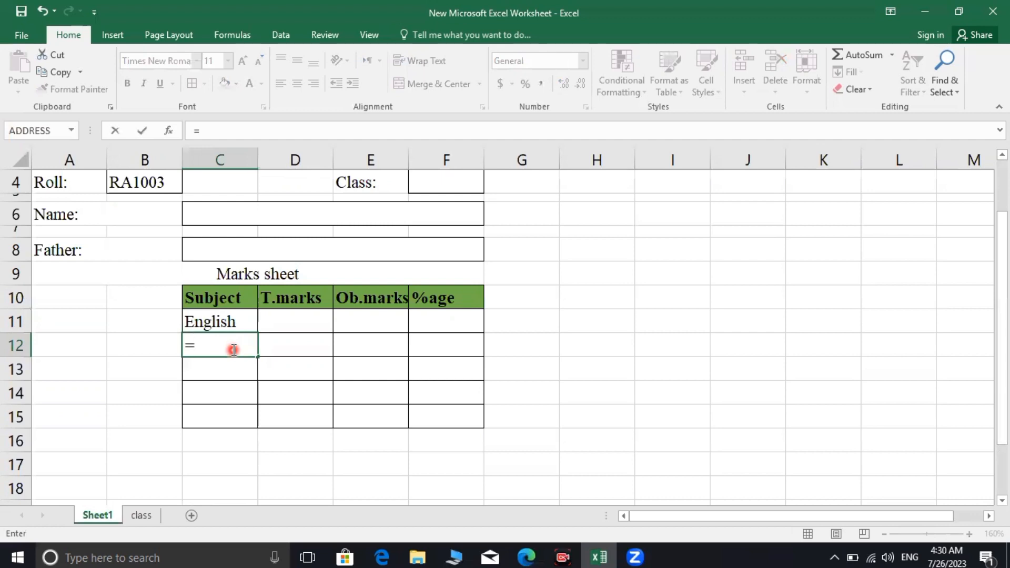
type("class")
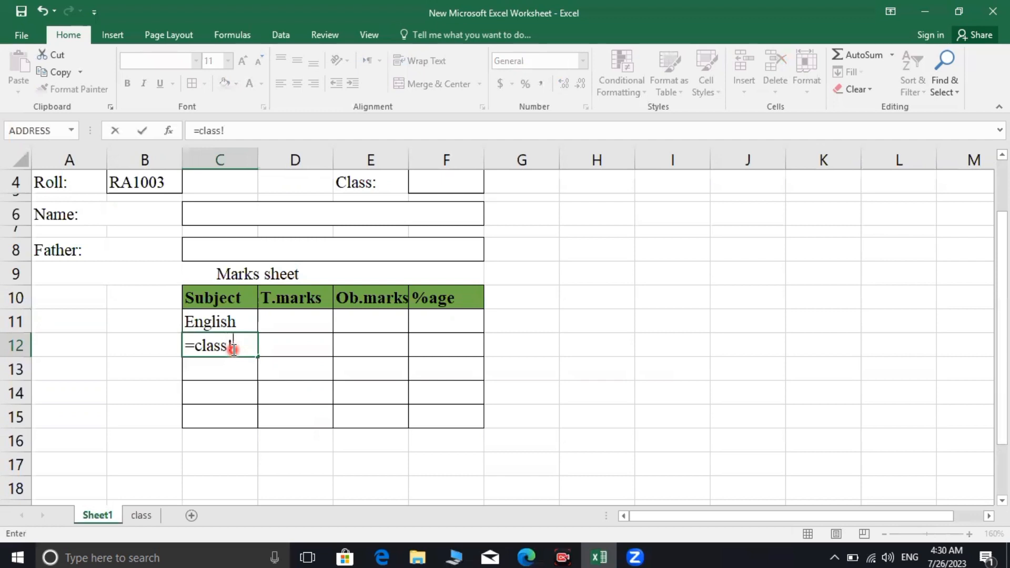
type("!f2")
key("Return")
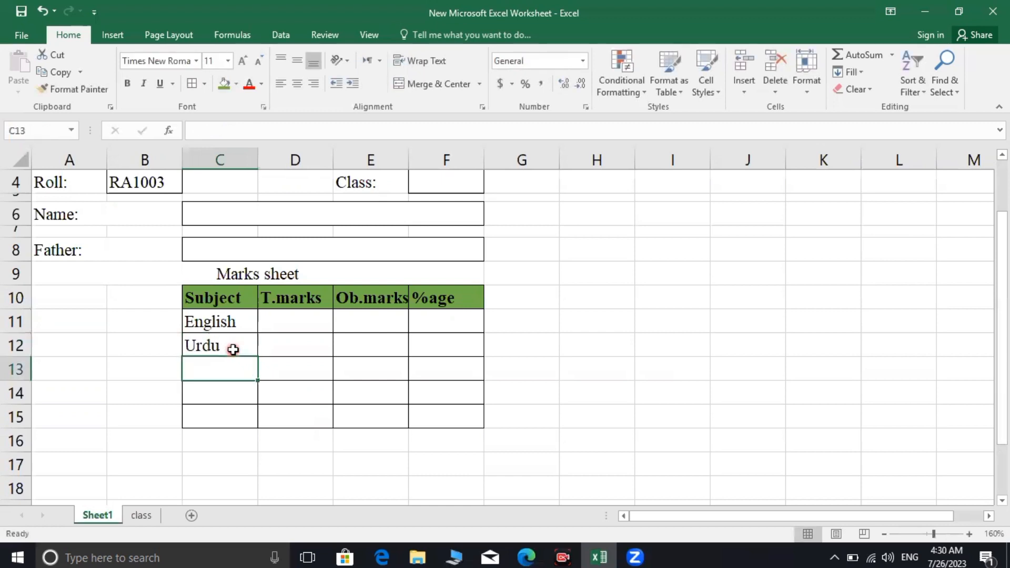
Link C13 to =class!G2 (Math) and C14 to =class!H2 (Computer)
type("=cla")
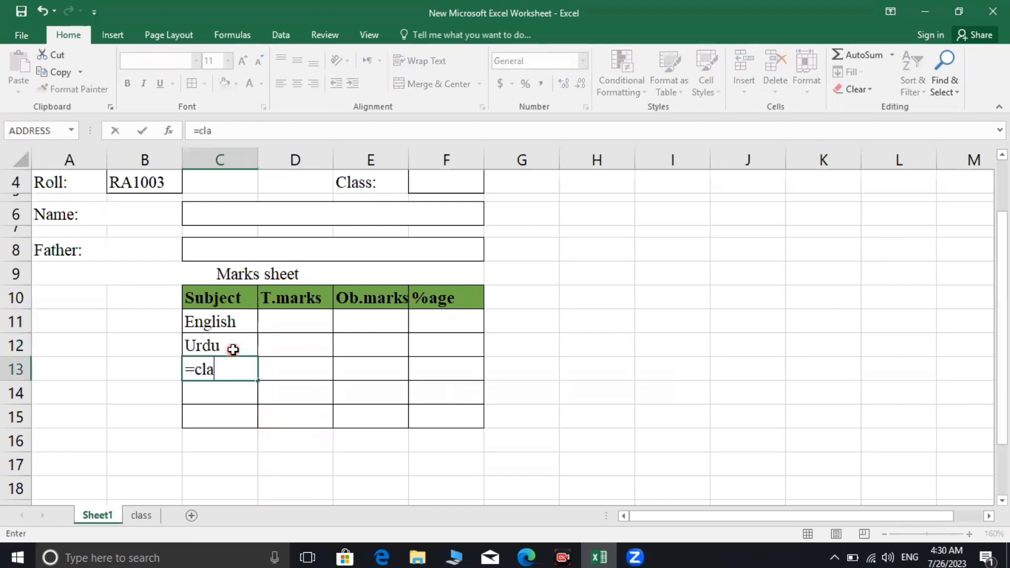
type("ss!")
type("g2")
key("Return")
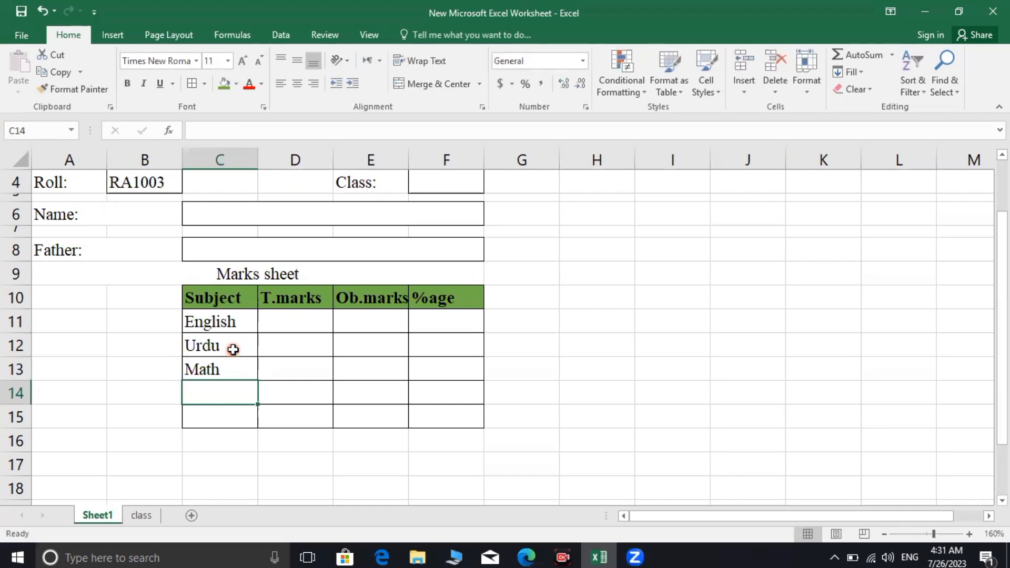
type("class")
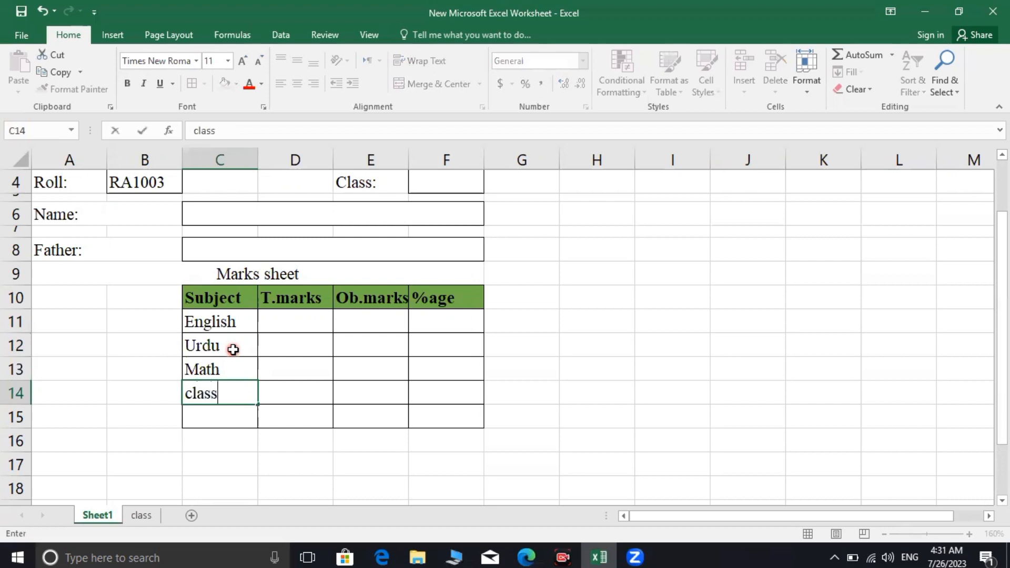
key("BackSpace")
key("BackSpace")
key("BackSpace")
key("BackSpace")
key("BackSpace")
type("=class!")
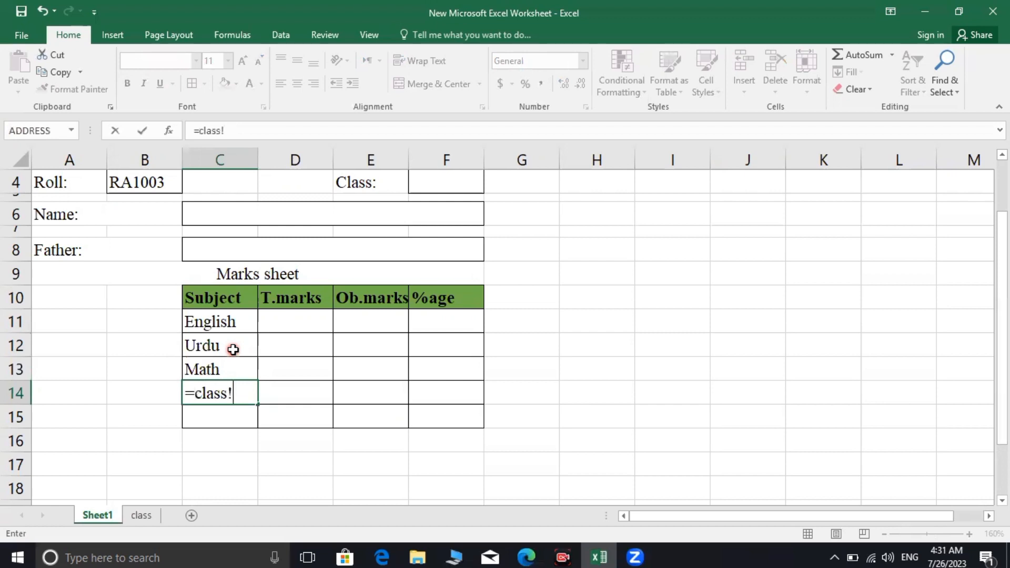
type("h2")
key("Return")
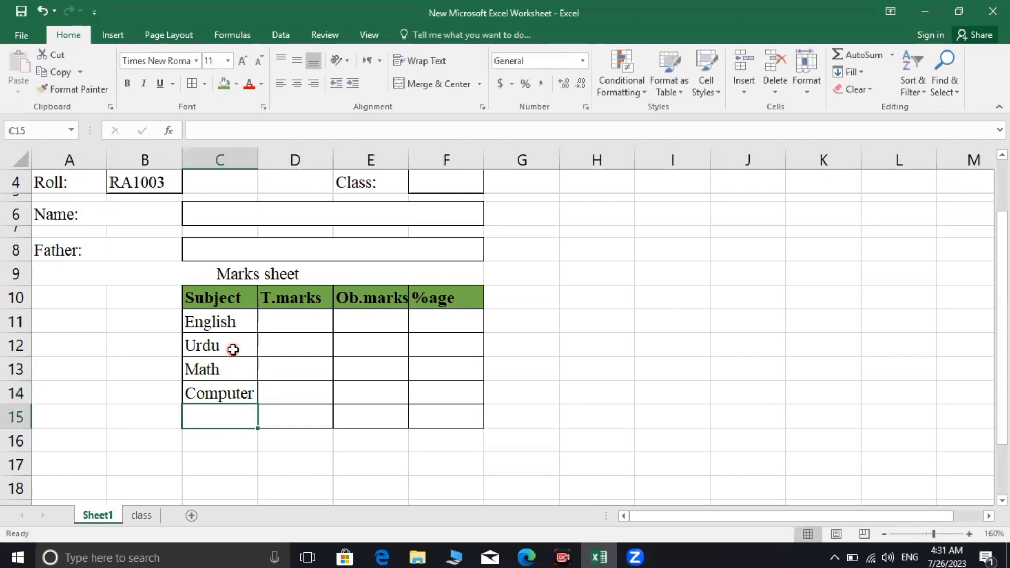
Enter Phyics in C15 and link C16 to =class!J2 for l.s
type("=")
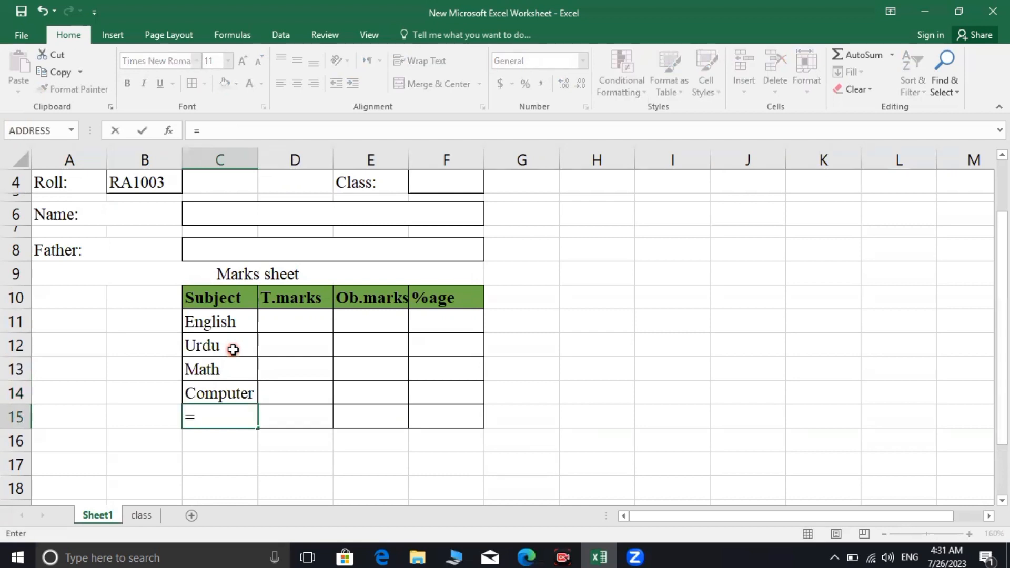
type("class")
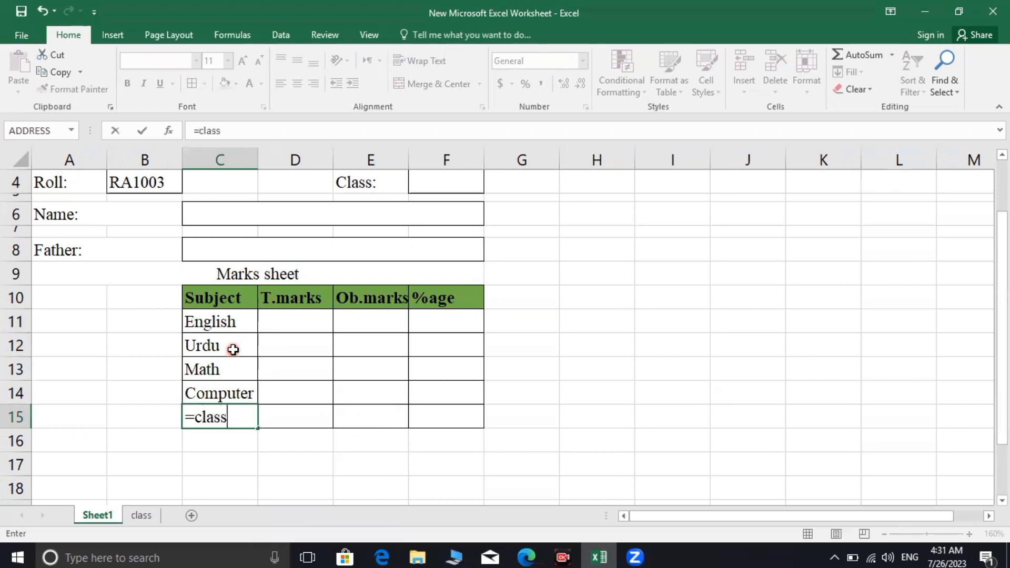
type("!")
type("i2")
key("ctrl+Return")
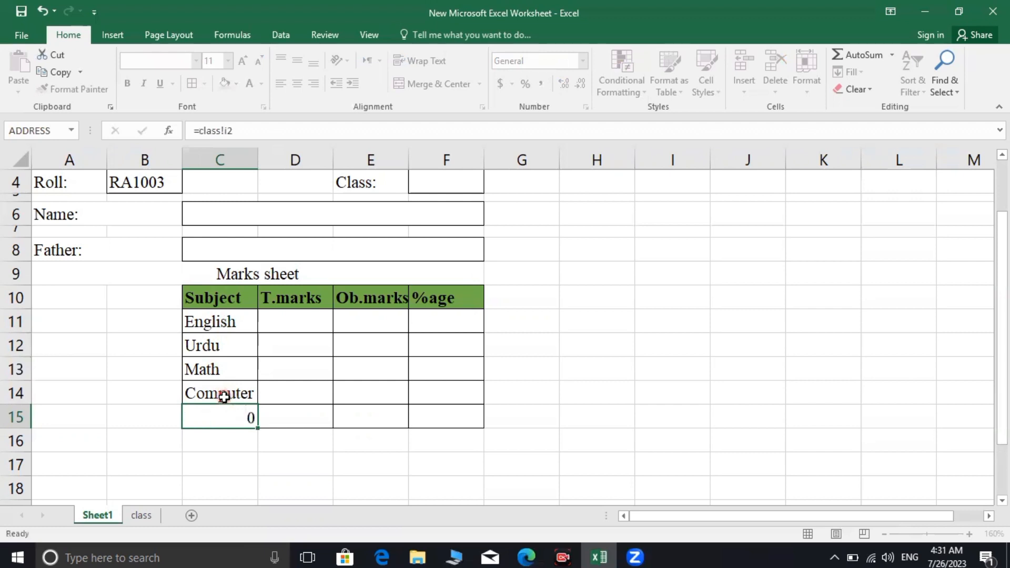
type("Phyics")
key("Return")
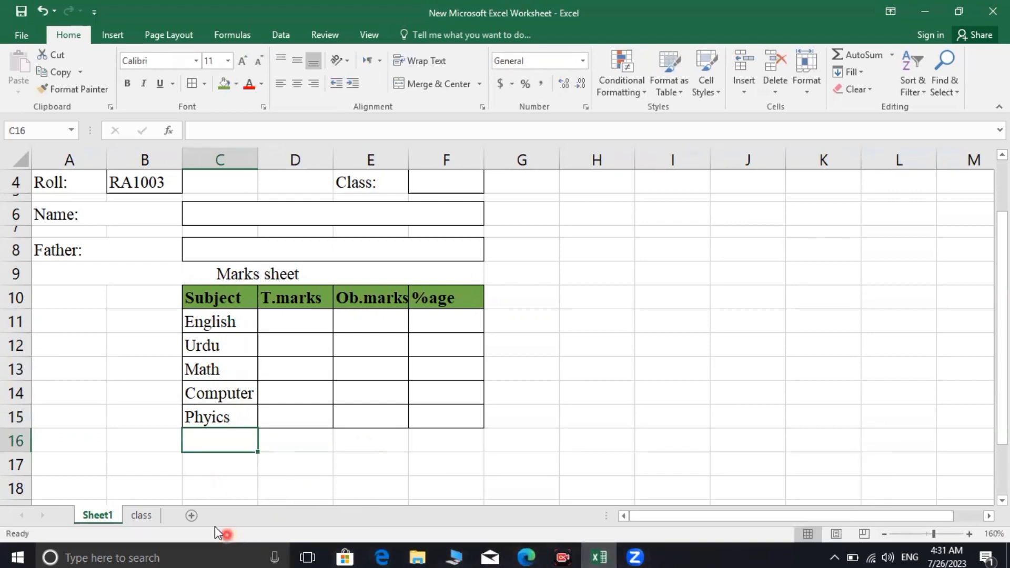
left_click(150, 516)
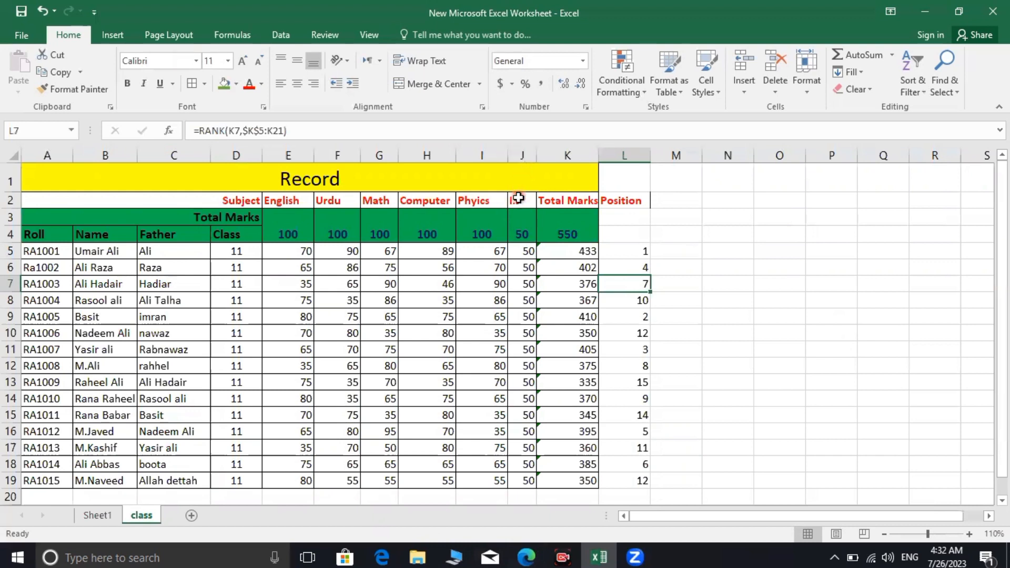
left_click(84, 520)
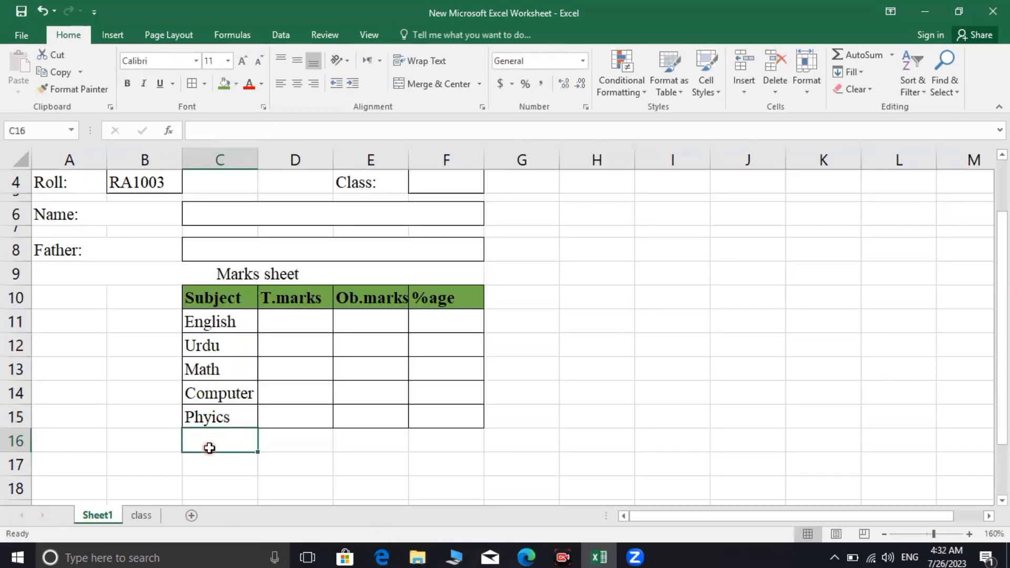
type("=")
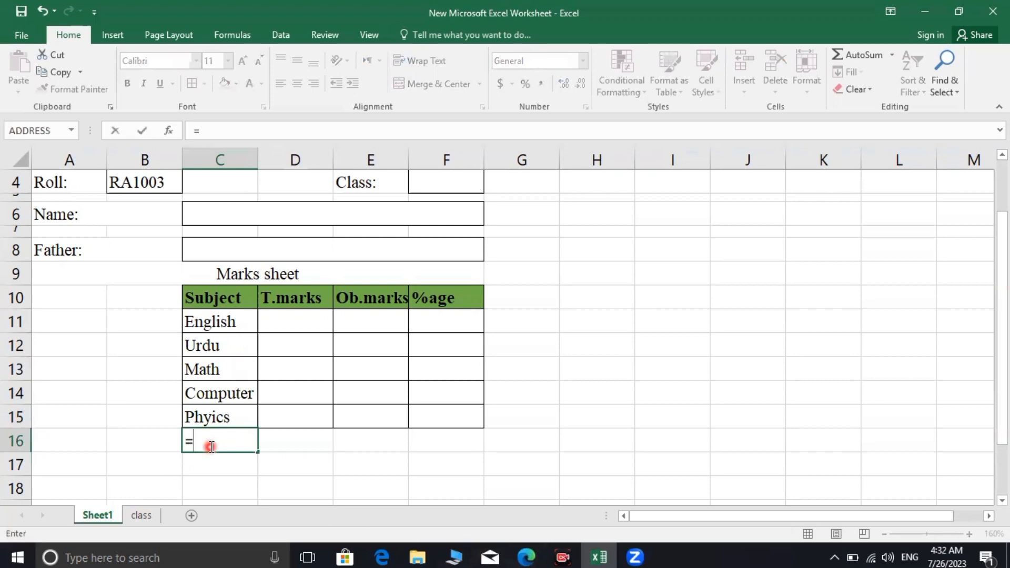
type("class!")
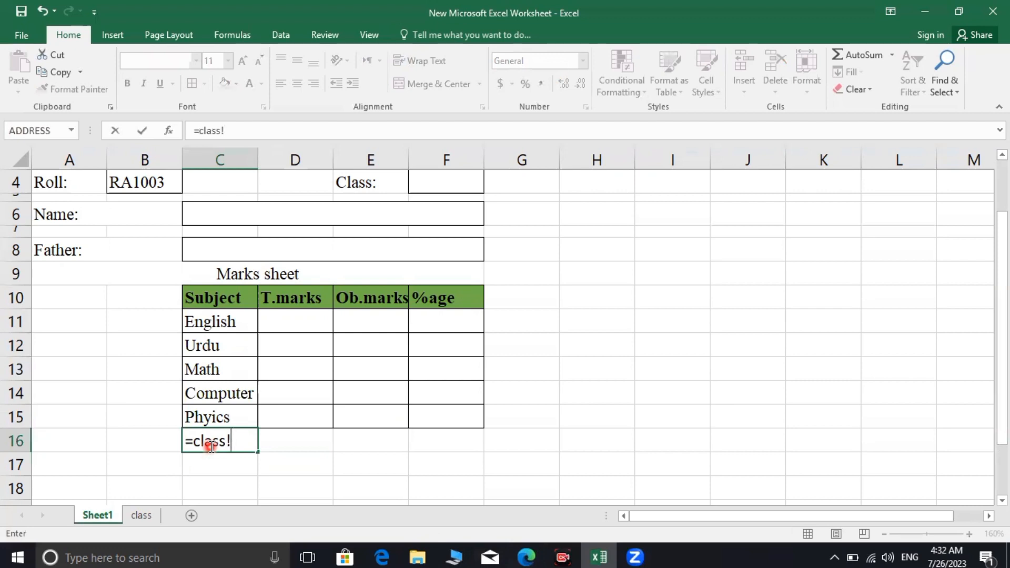
type("j2")
key("Return")
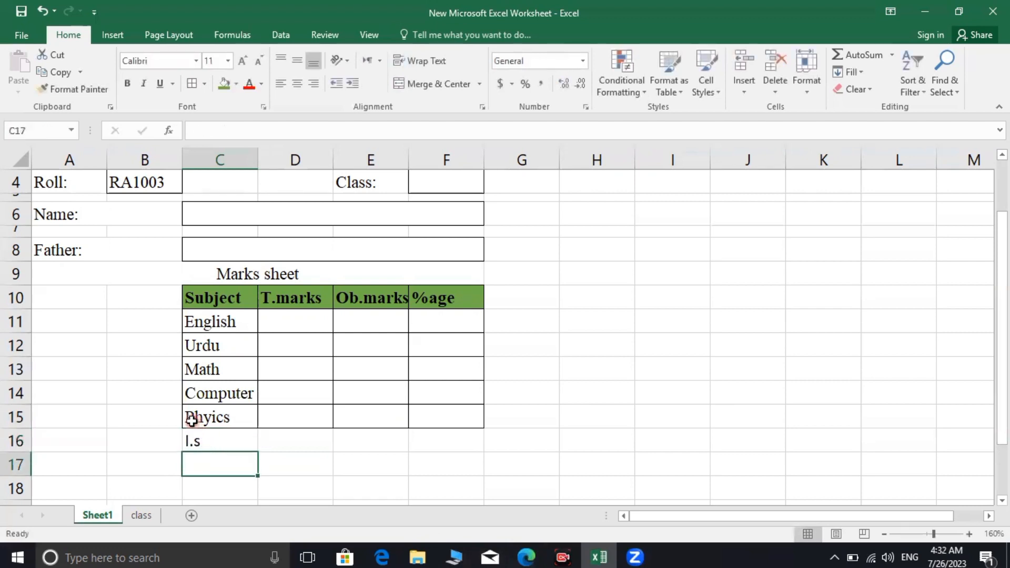
Apply All Borders to C15:F16 to extend the table through row 16
left_click_drag(194, 421, 464, 427)
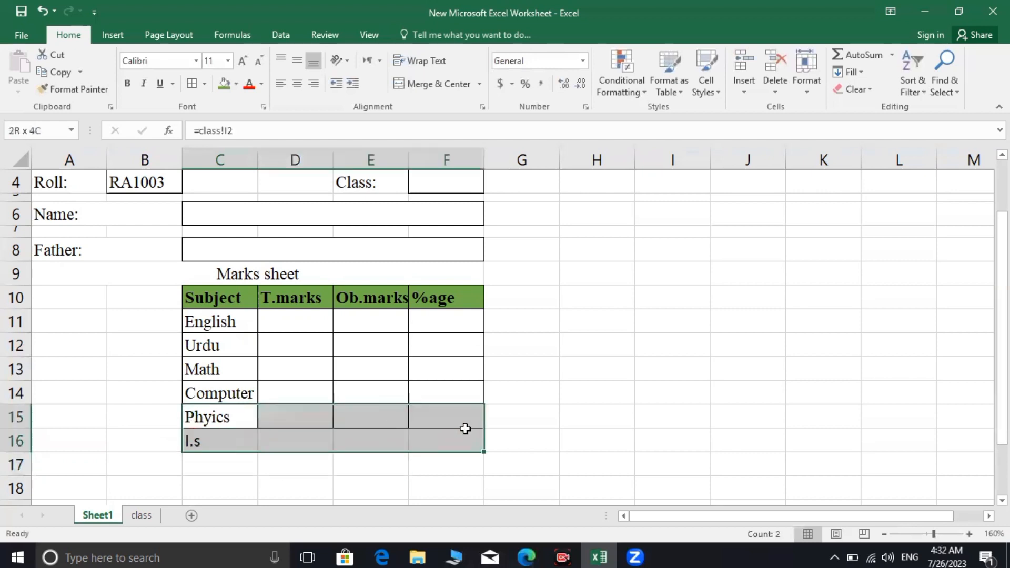
left_click(191, 84)
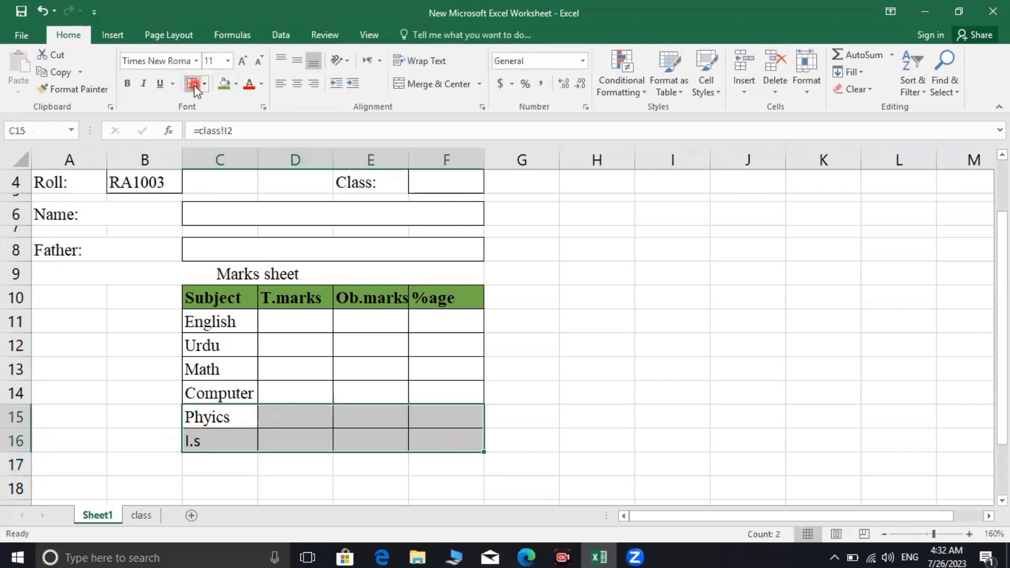
left_click(293, 489)
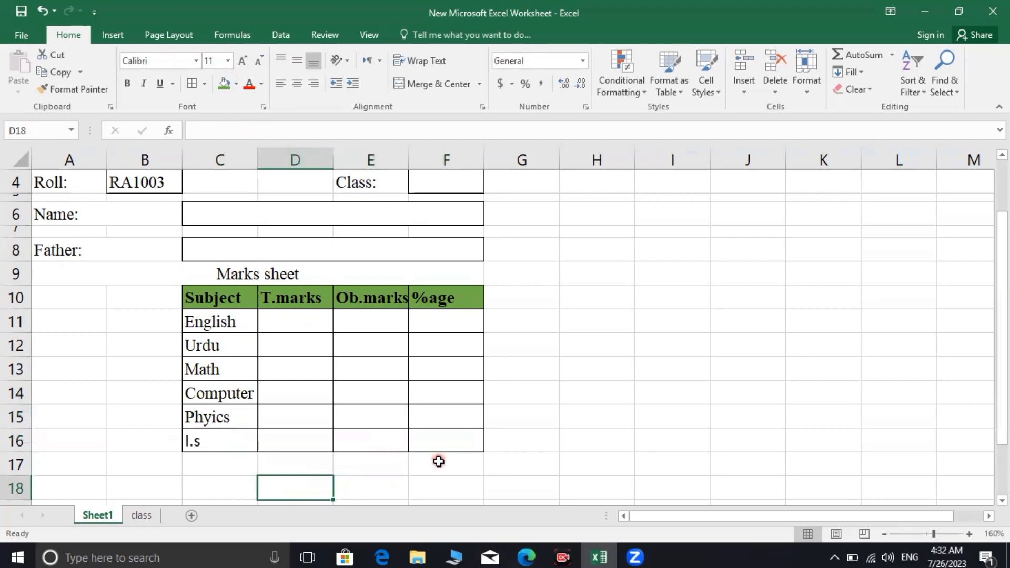
Apply All Borders to the empty row C17:F17 beneath the marks table
scroll(377, 411, "down", 1)
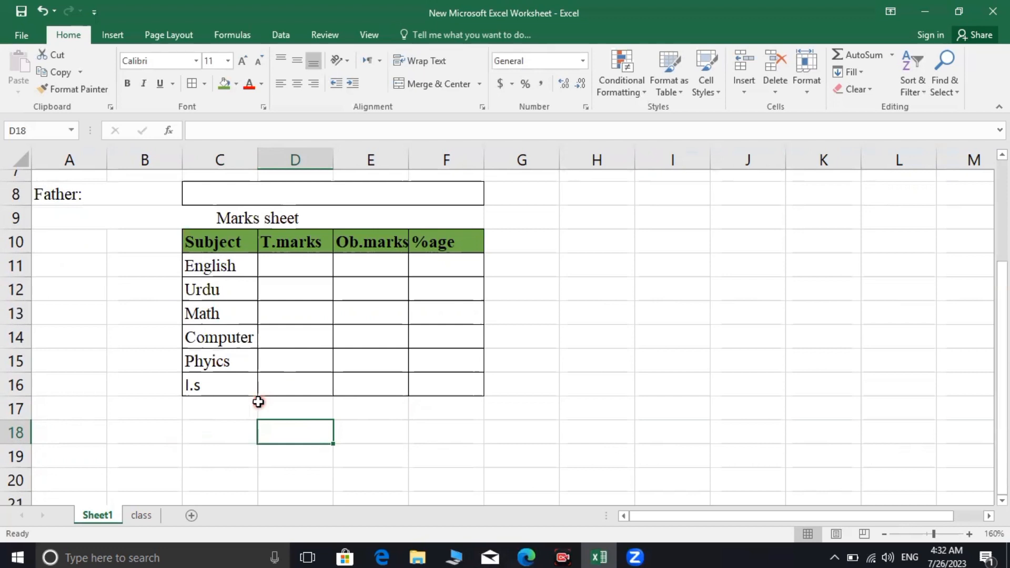
left_click(259, 403)
left_click(386, 411)
left_click(274, 402)
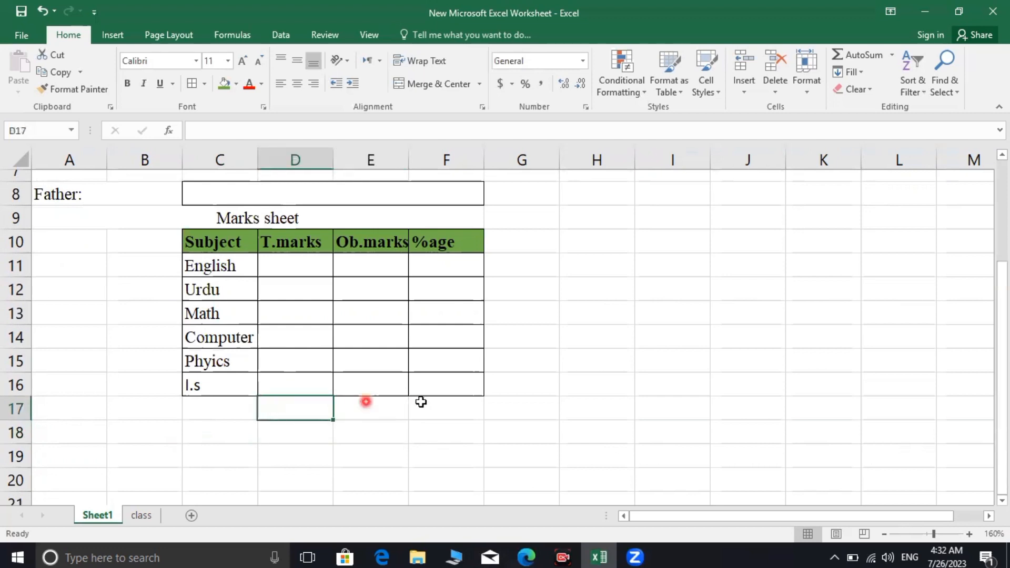
left_click(179, 402)
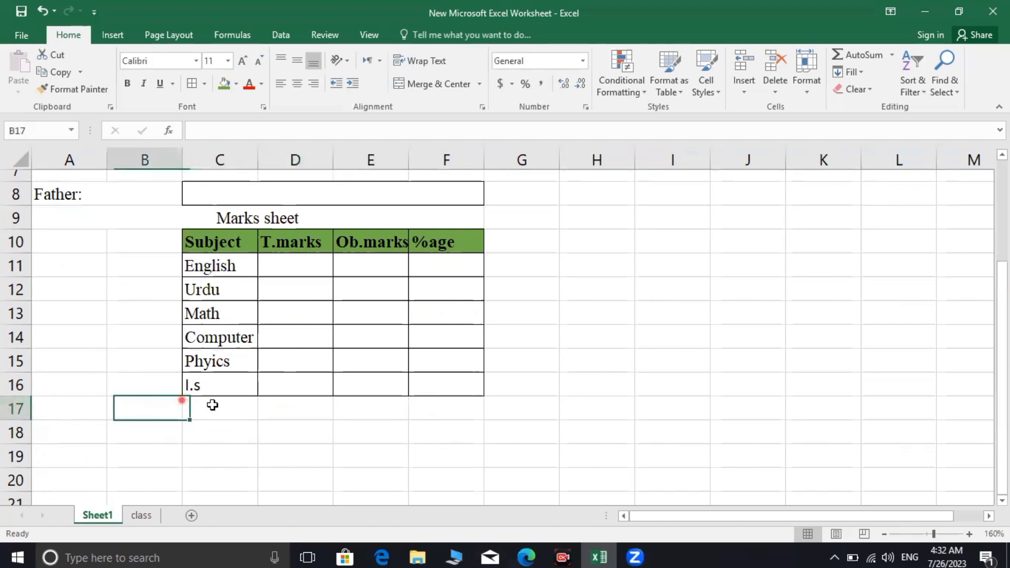
left_click_drag(213, 404, 429, 401)
left_click(413, 433)
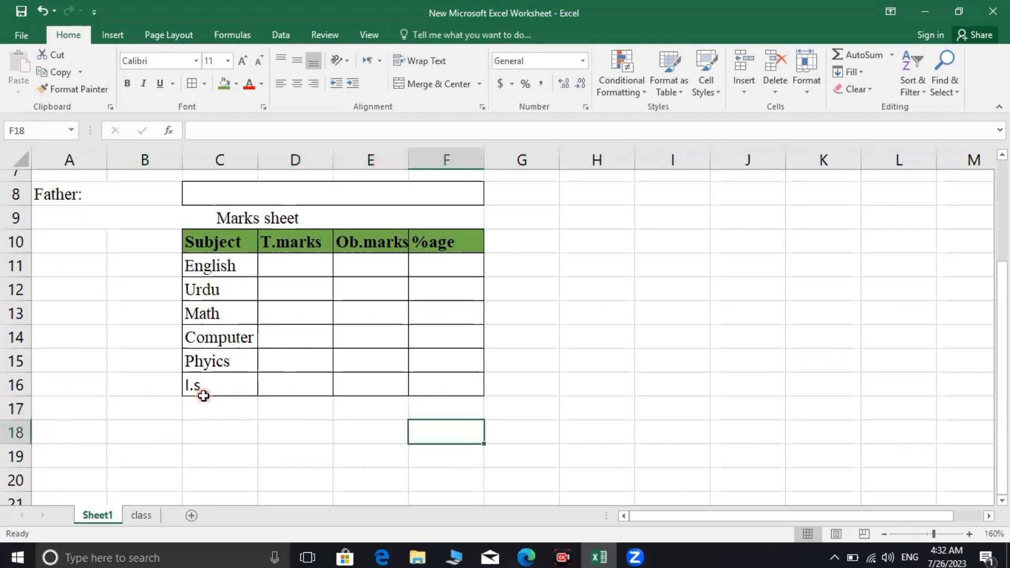
left_click_drag(204, 402, 423, 406)
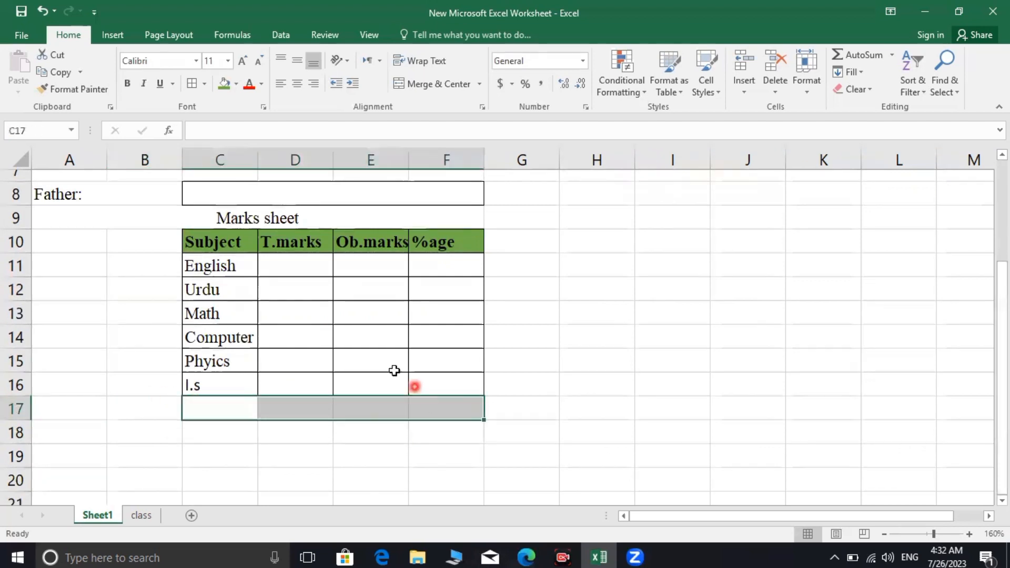
left_click(190, 87)
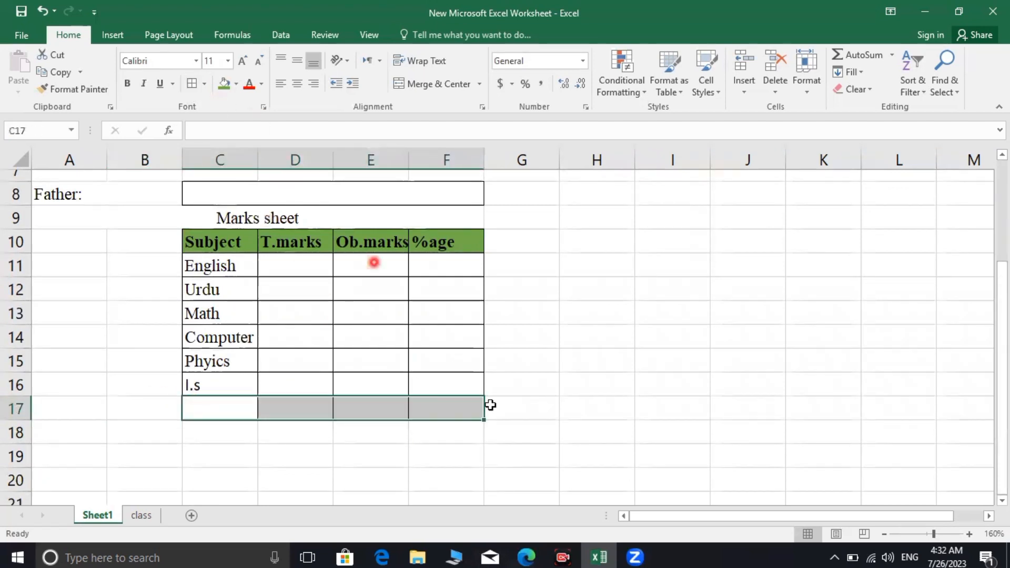
left_click(422, 428)
Apply All Borders to cells E17:F18
left_click(351, 417)
left_click_drag(352, 417, 421, 433)
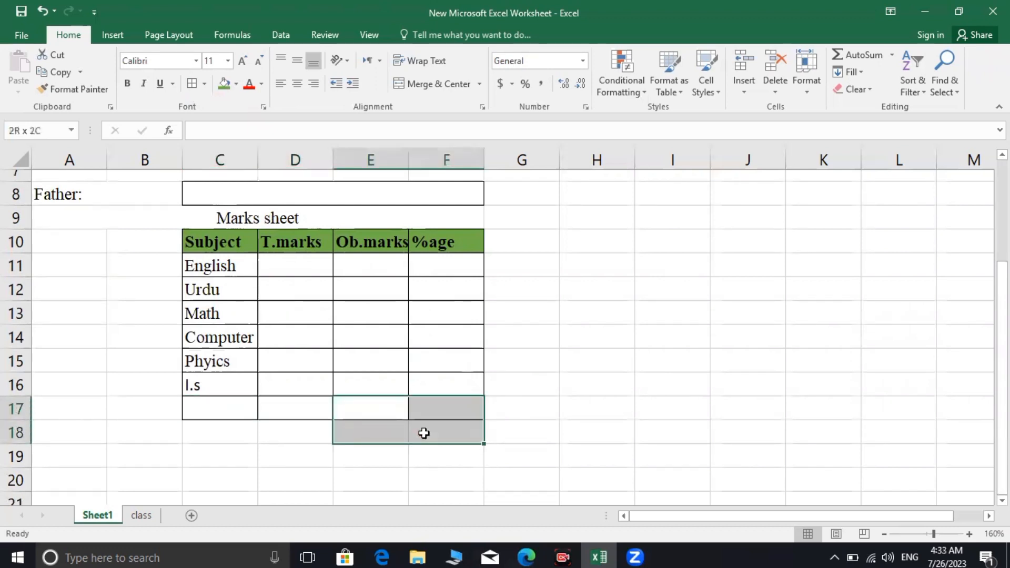
left_click(193, 84)
left_click(360, 446)
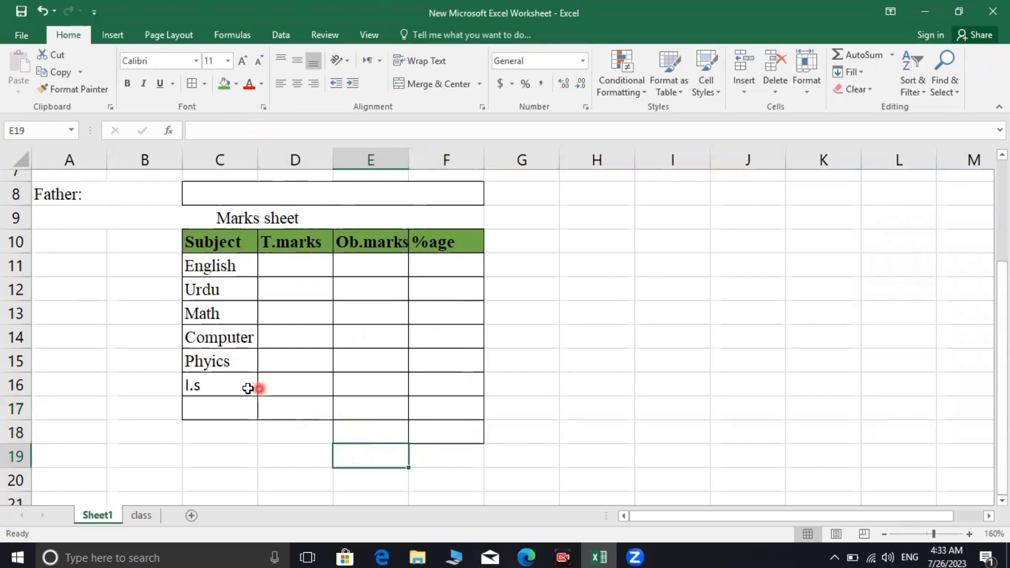
left_click(233, 414)
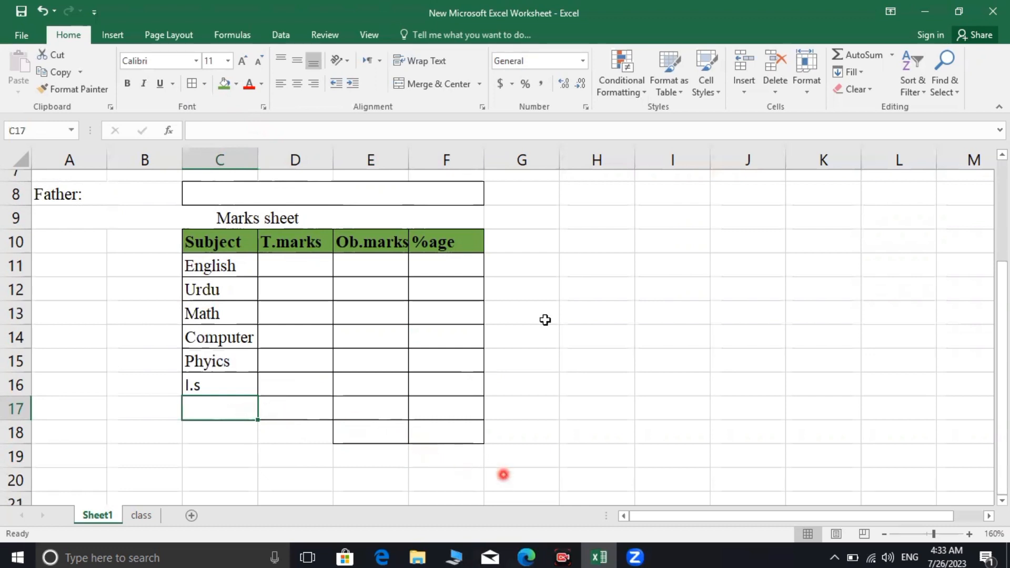
left_click(146, 518)
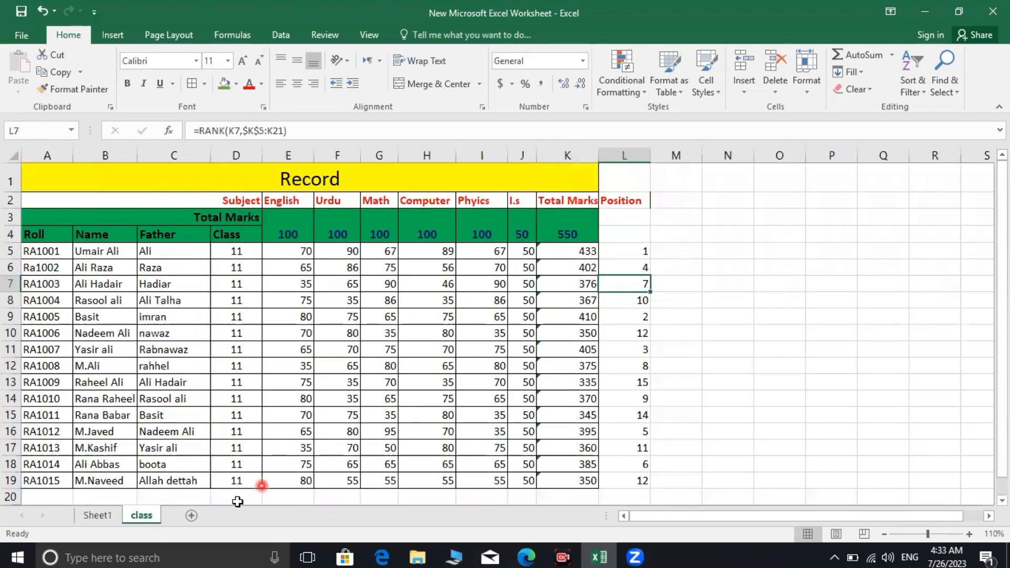
left_click(90, 517)
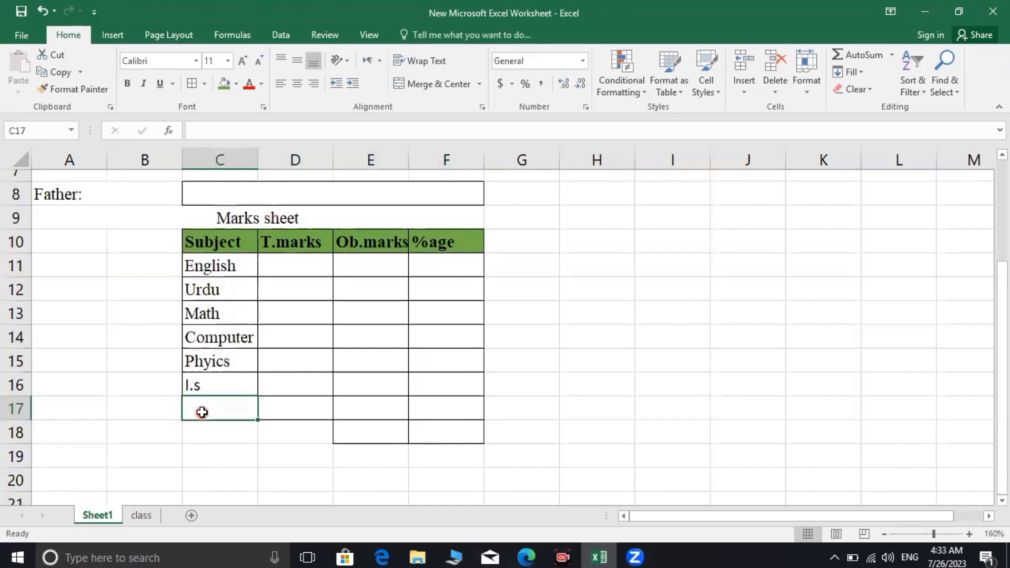
type("=c")
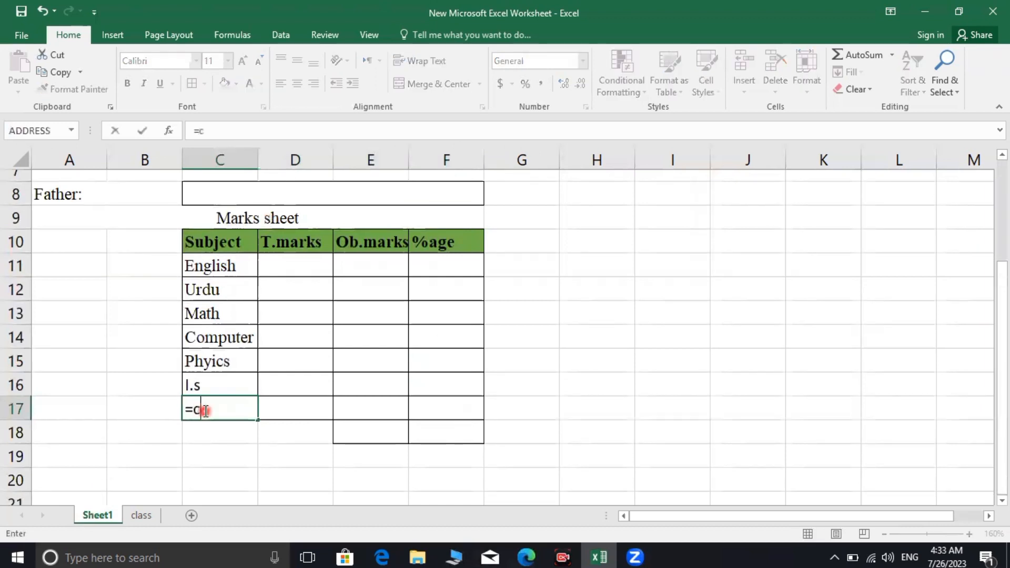
type("lass1")
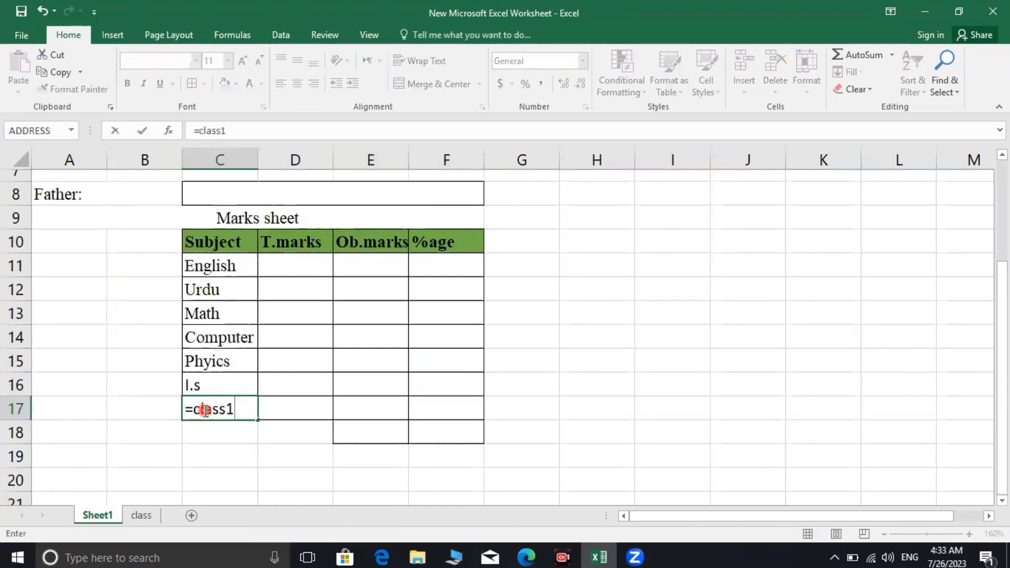
key("BackSpace")
type("!")
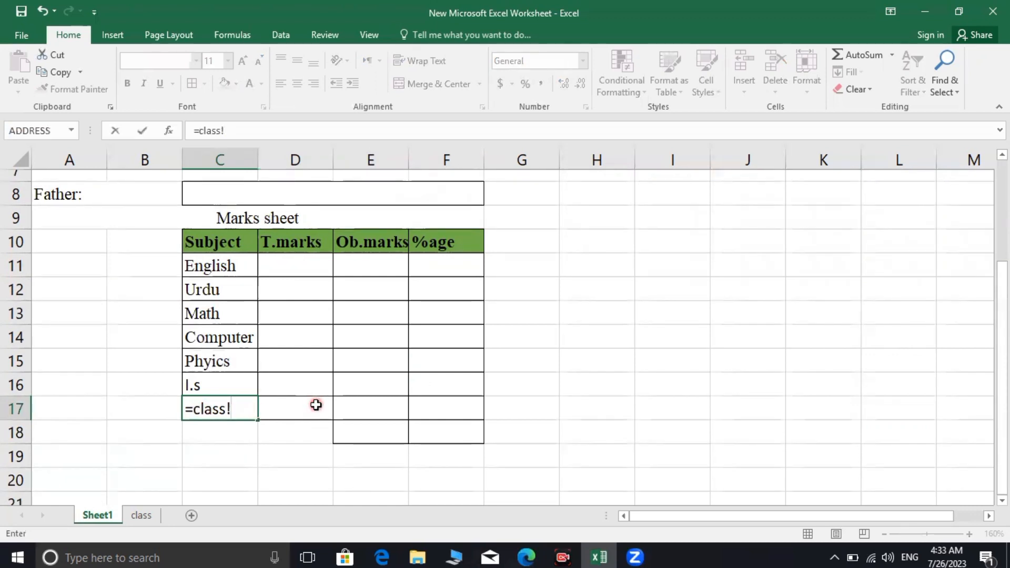
type("k2")
key("Return")
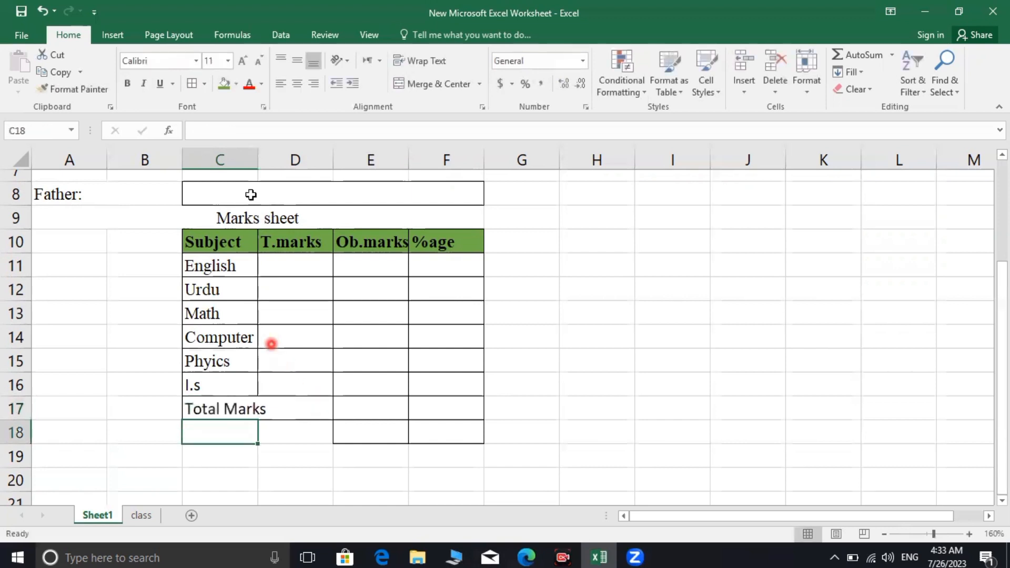
Widen column C so subject names and the Total Marks label fit
left_click(259, 241)
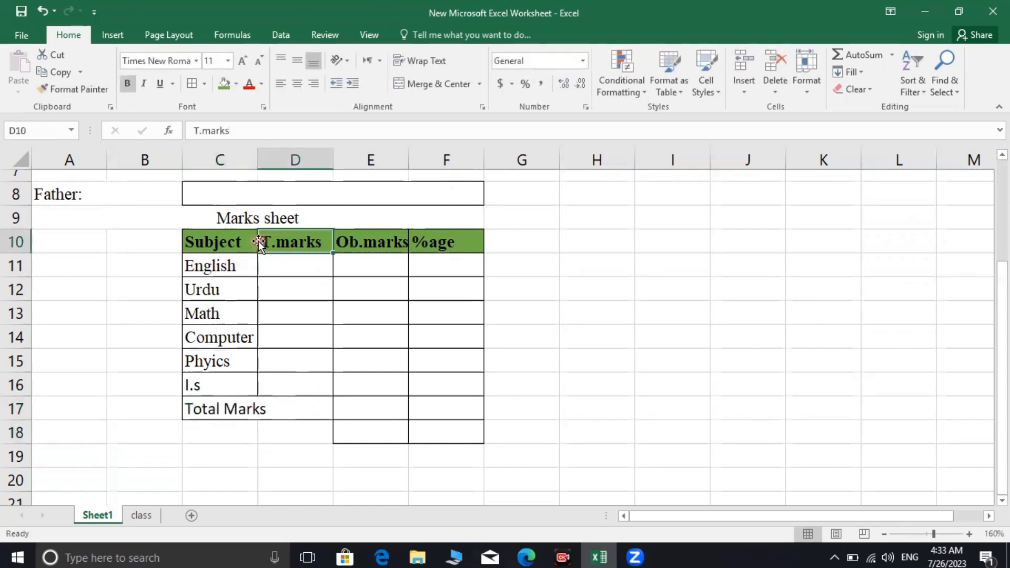
scroll(247, 240, "up", 3)
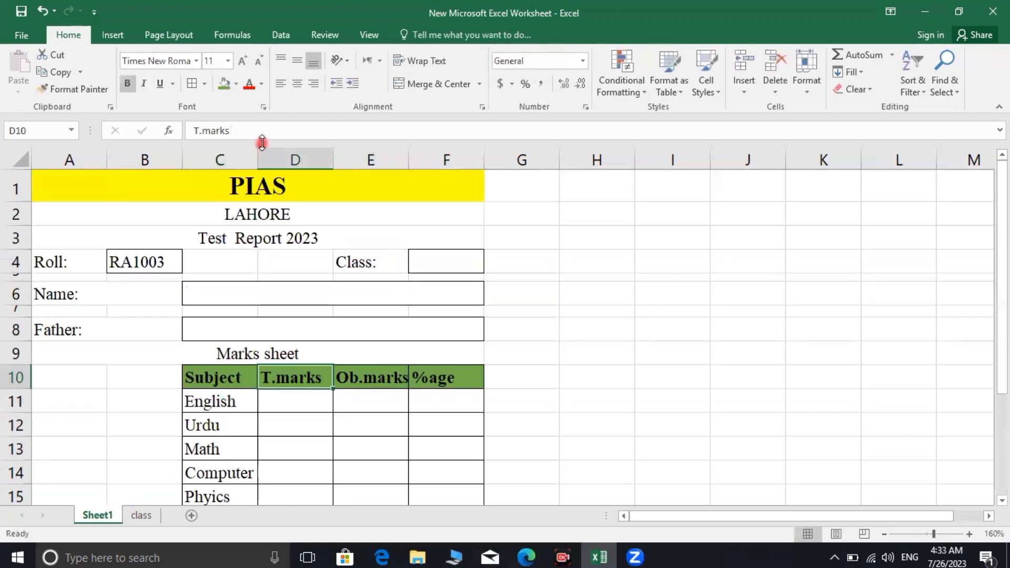
left_click_drag(254, 152, 262, 156)
scroll(307, 425, "down", 2)
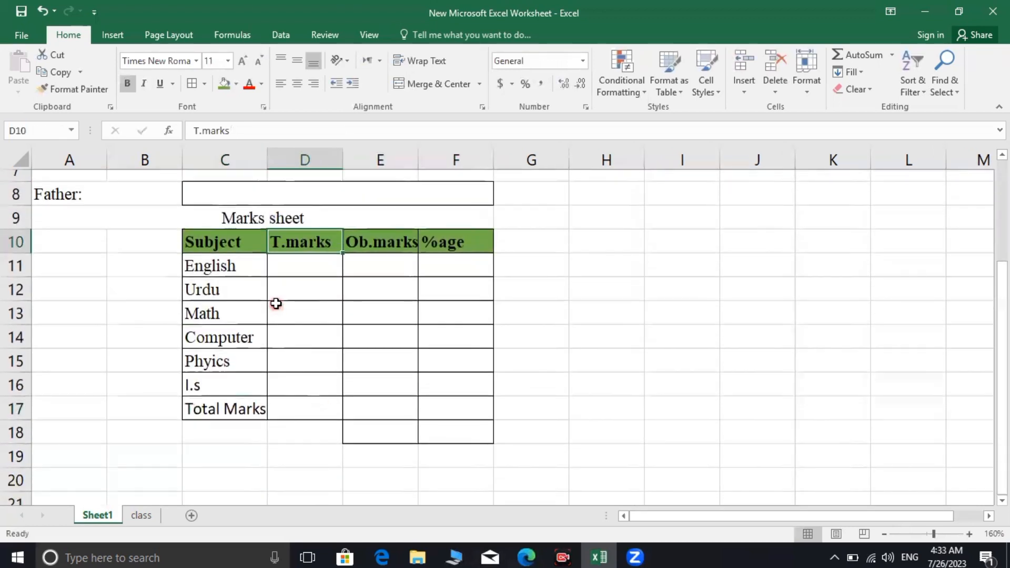
scroll(308, 268, "up", 1)
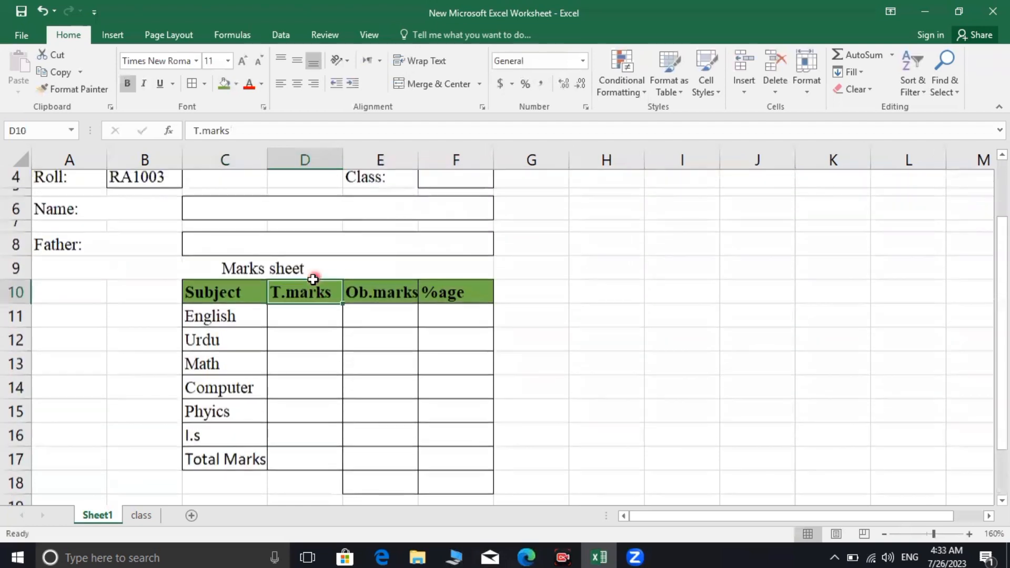
left_click(313, 328)
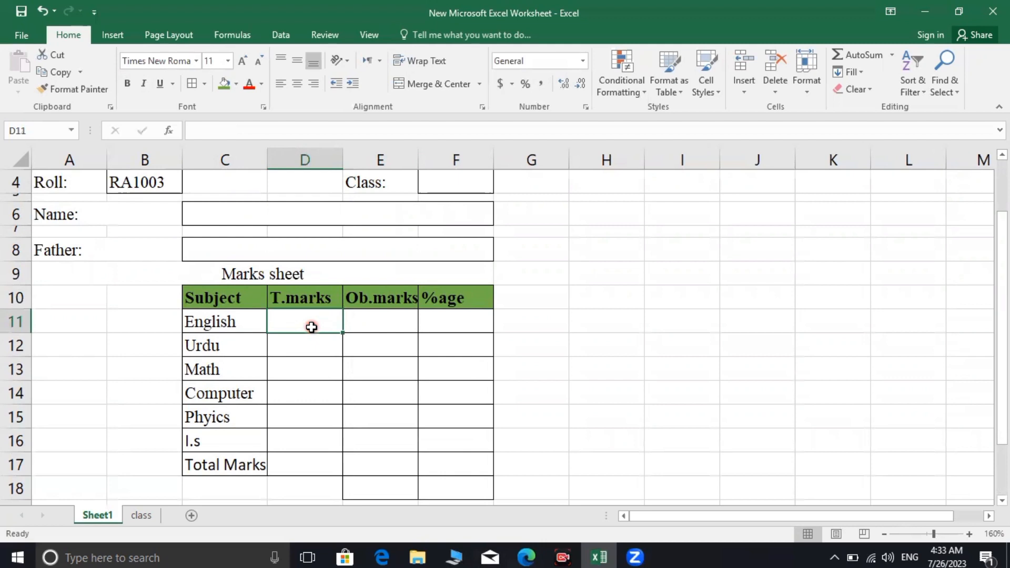
Enter =class!e4 in D11 (showing 0), then check the class sheet's data
type("=")
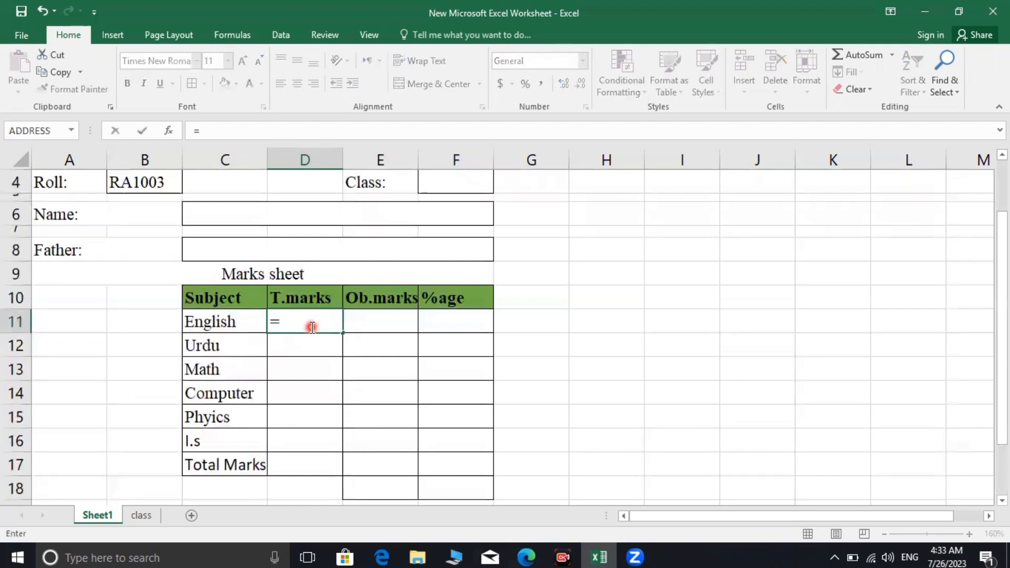
type("clas")
type("ss")
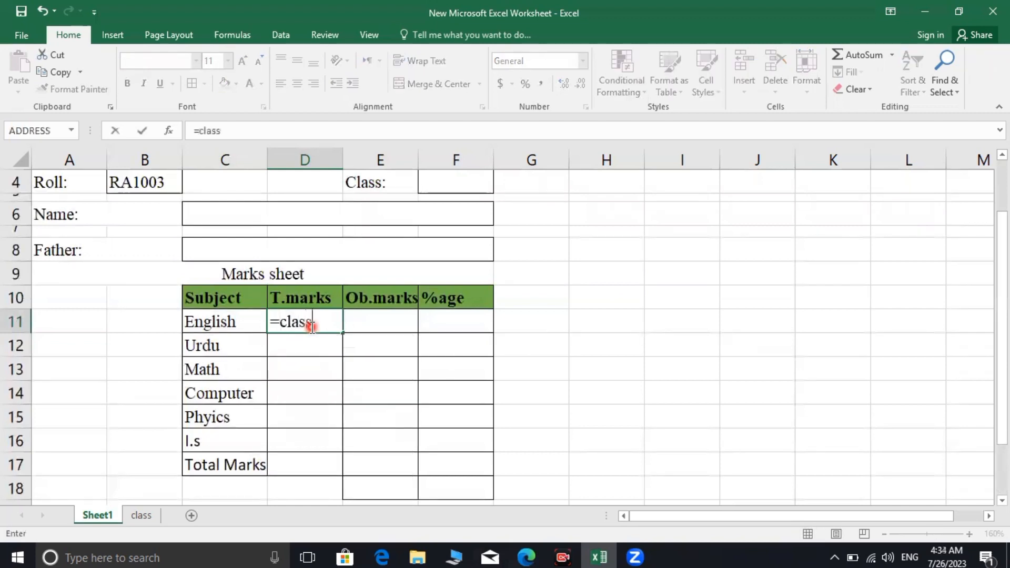
type("!")
left_click(143, 515)
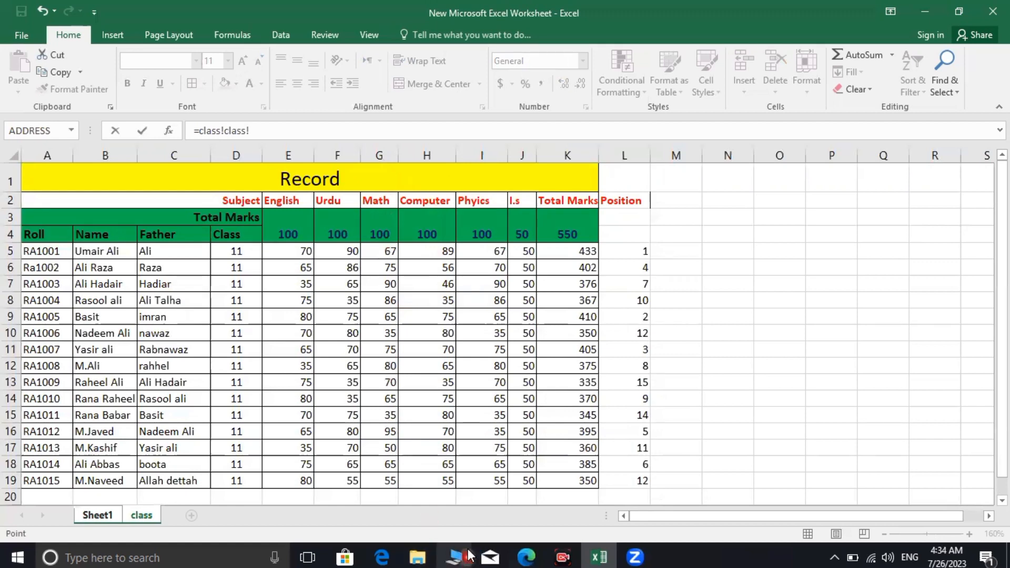
left_click(97, 515)
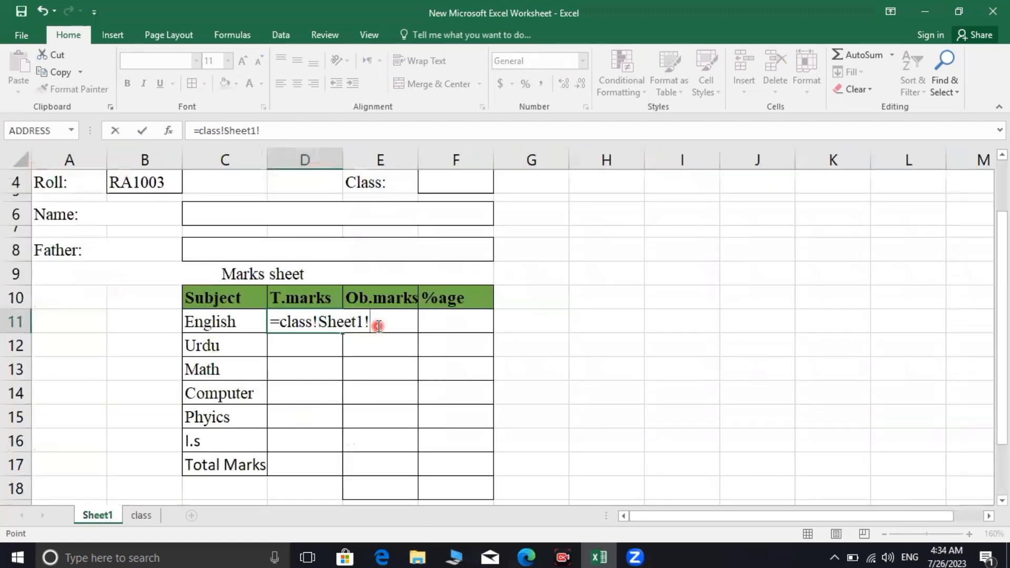
key("BackSpace")
key("BackSpace")
key("BackSpace")
key("BackSpace")
key("BackSpace")
key("BackSpace")
key("BackSpace")
key("BackSpace")
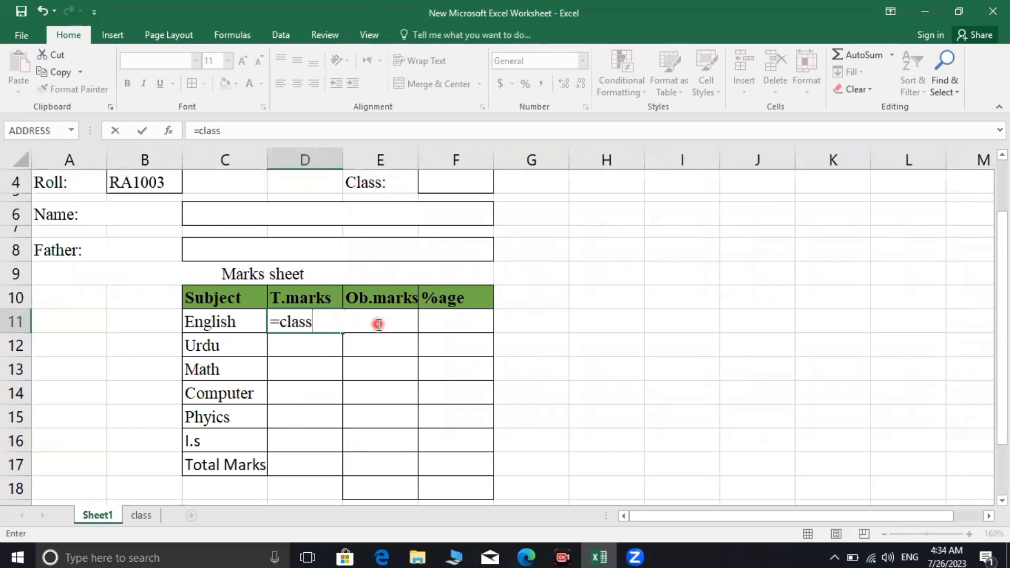
type("!e4")
key("Return")
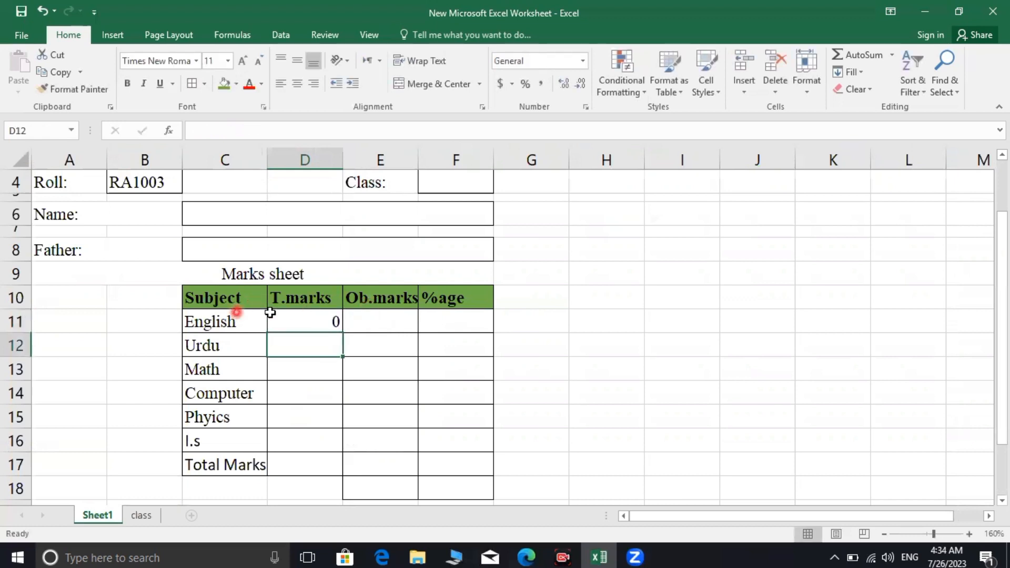
left_click(291, 316)
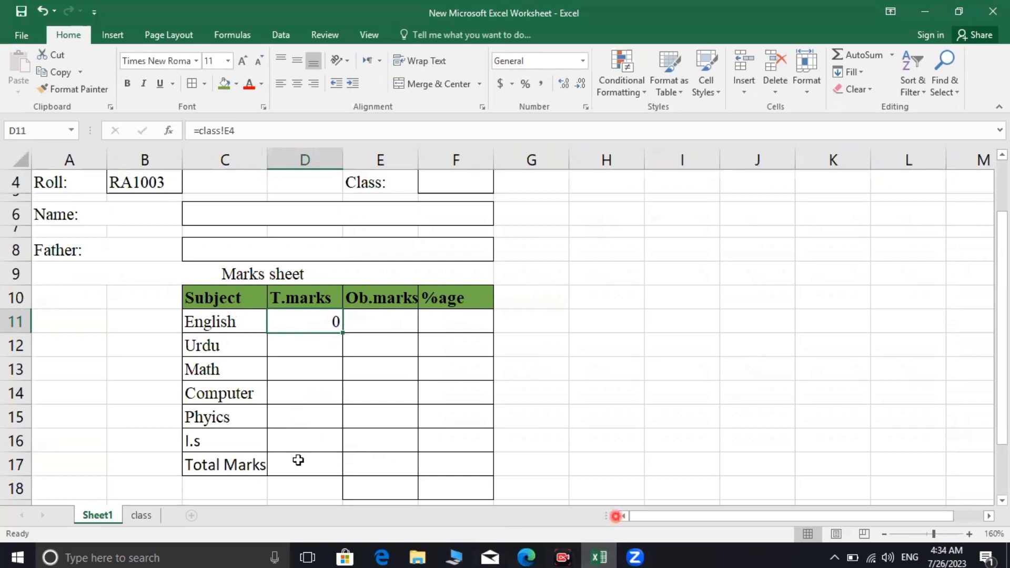
left_click(148, 519)
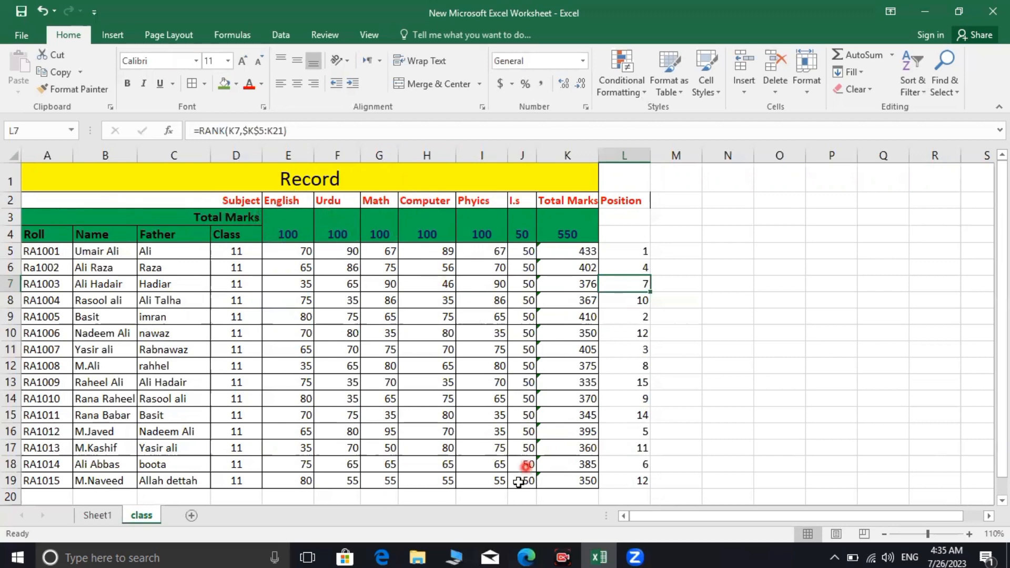
Set English, Urdu and Math T.marks to =class!c3, =class!f3 and =class!g3, each showing 100
left_click(97, 516)
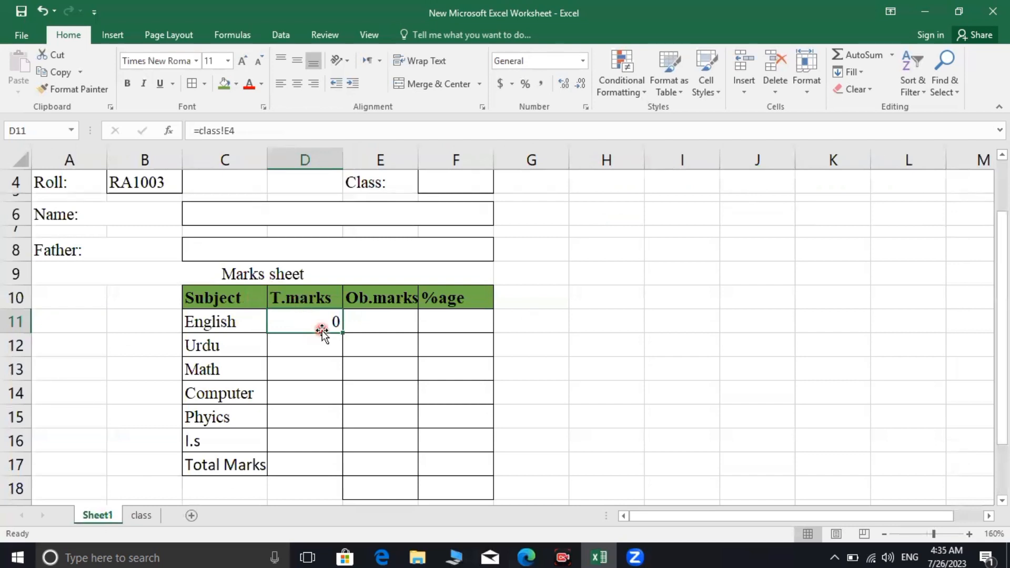
type("=class!")
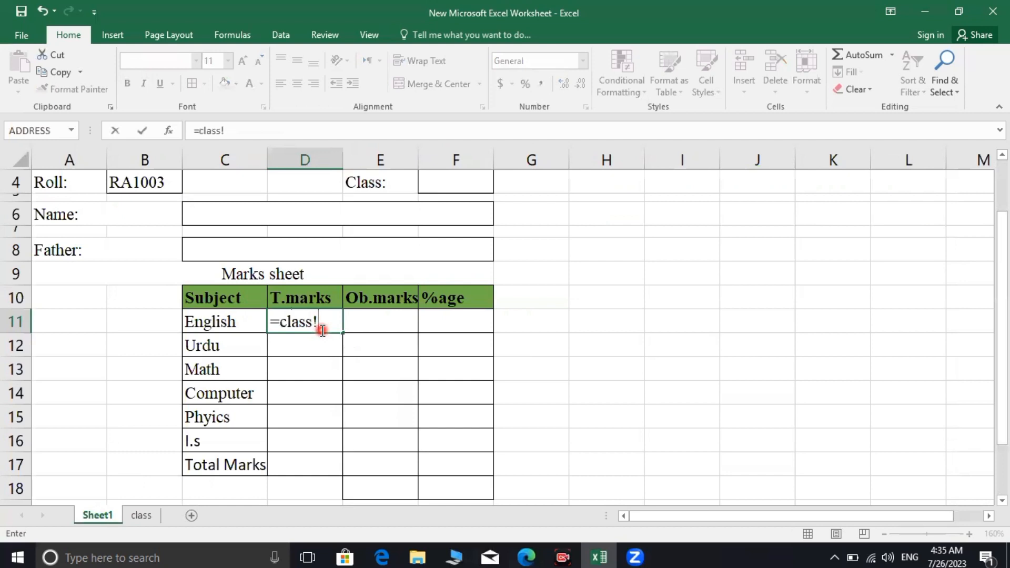
type("c3")
key("Return")
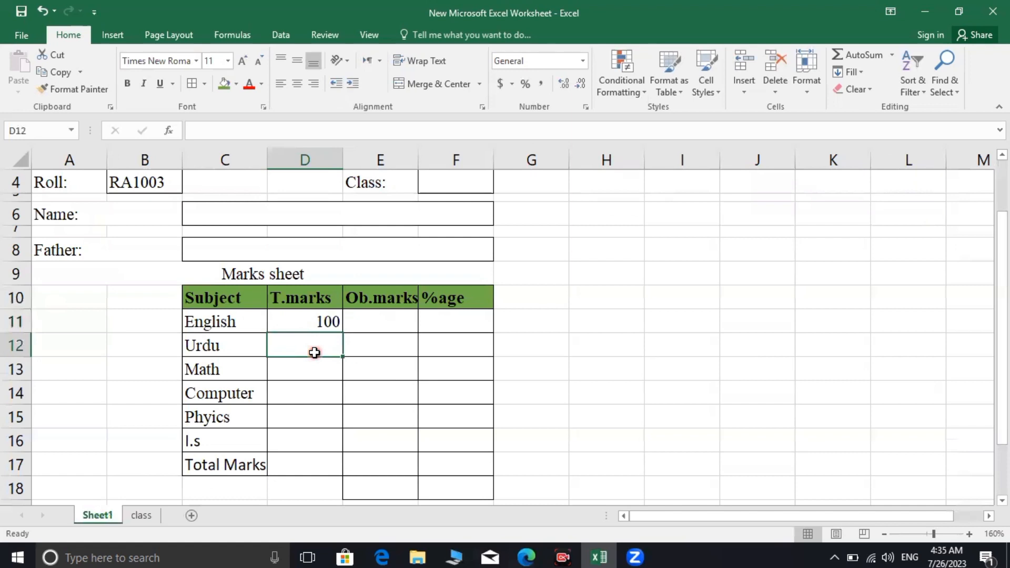
type("=c")
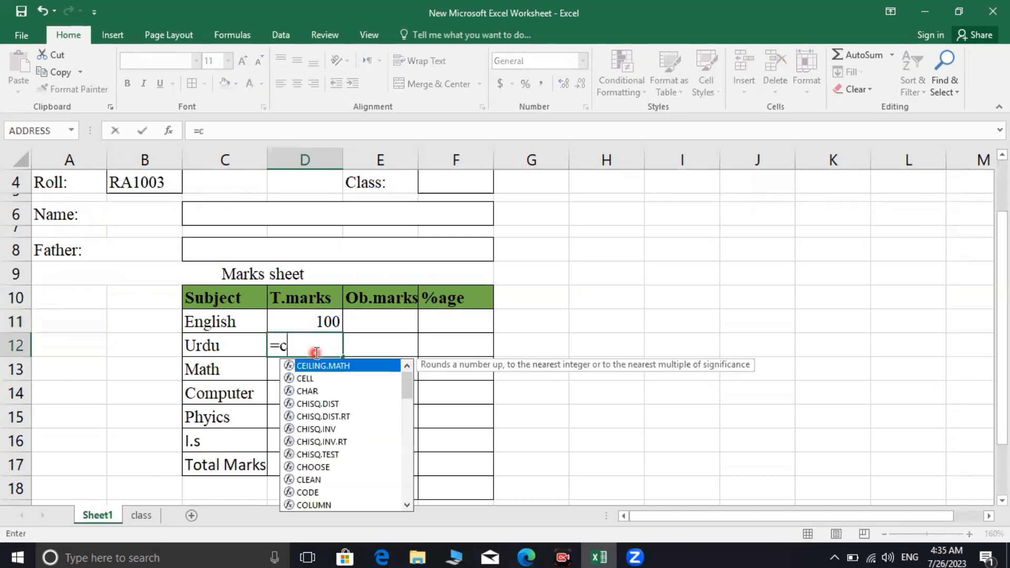
type("lass")
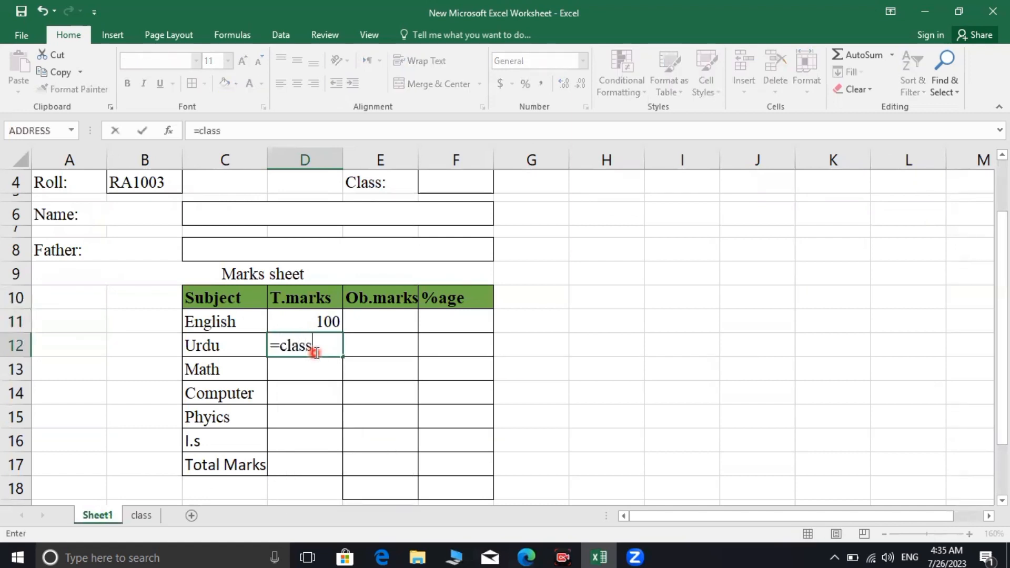
type("!f3")
key("Return")
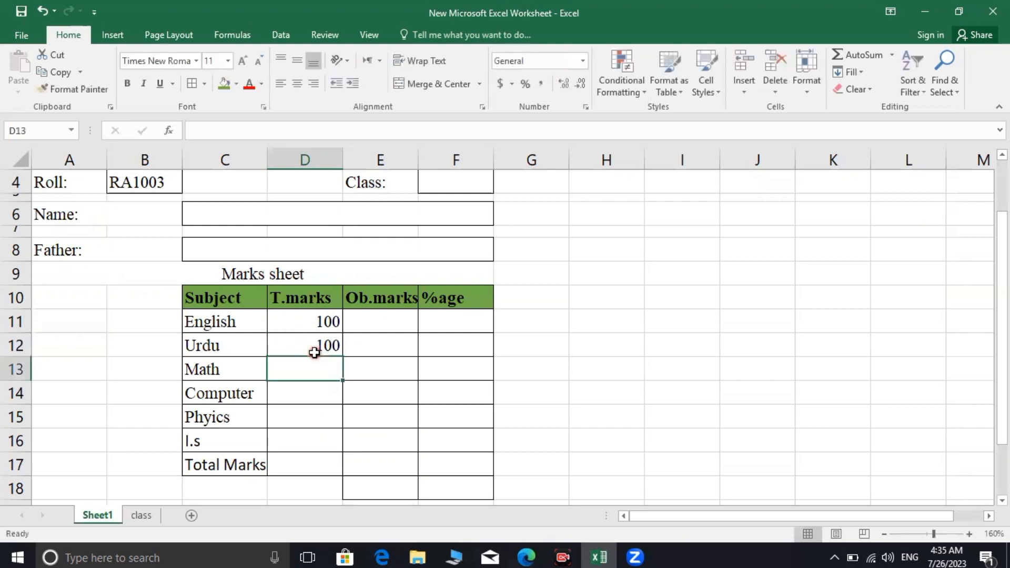
type("=")
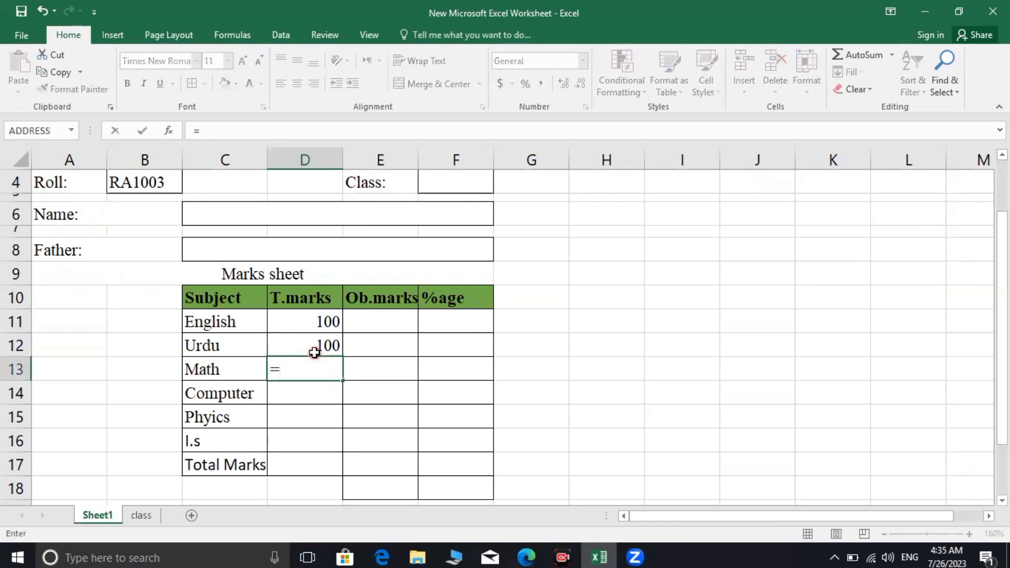
type("class!")
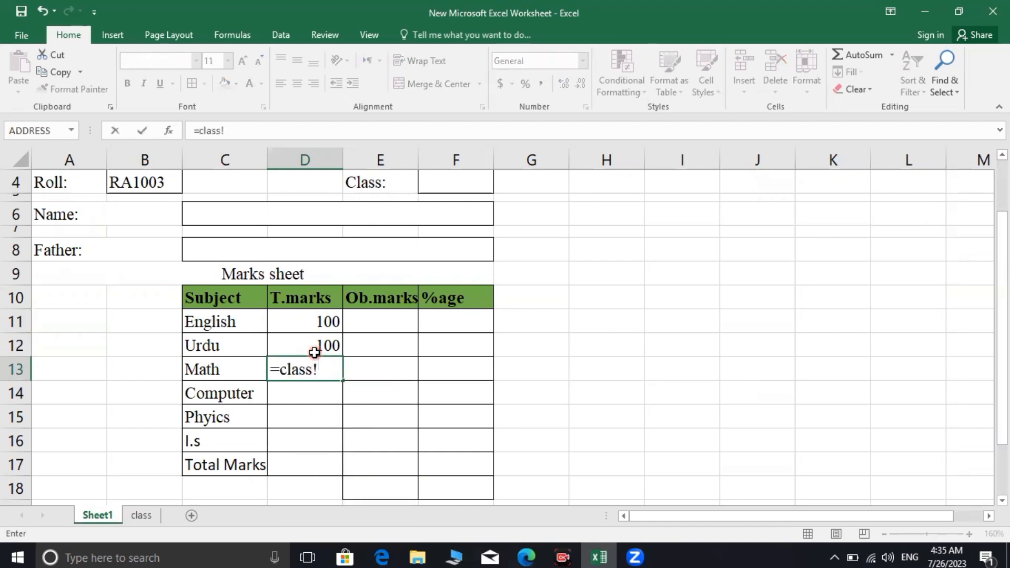
type("g3")
key("Return")
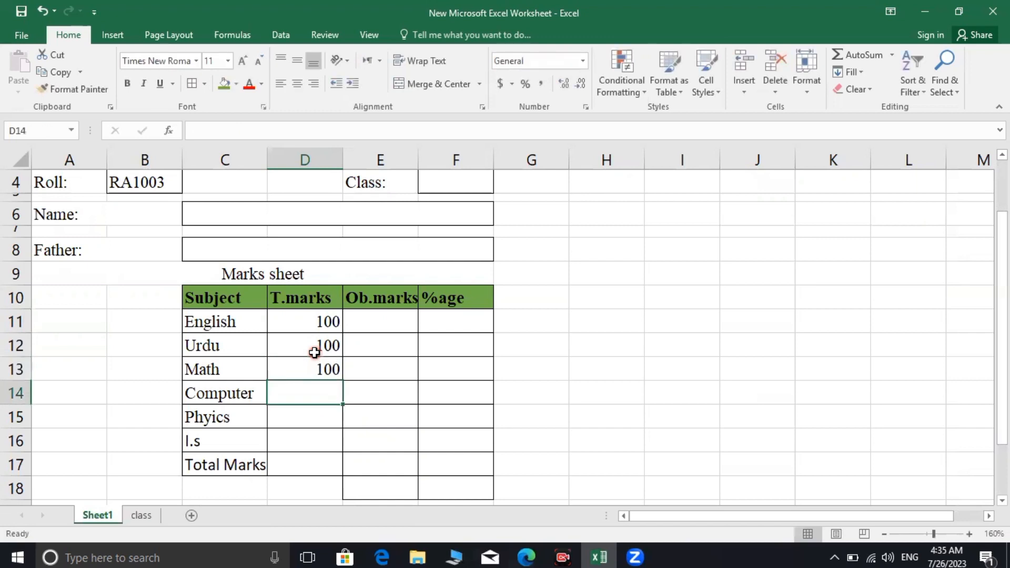
type("=class")
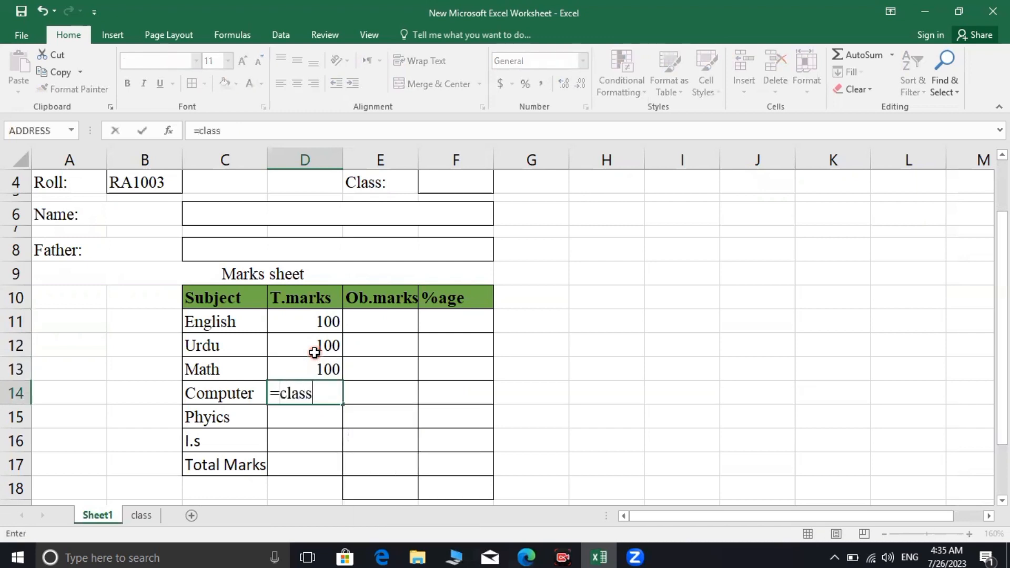
type("!h3")
Fill Computer, Phyics and l.s T.marks with =class!h3, i3, j3, and total =class!k3 showing 550
key("Return")
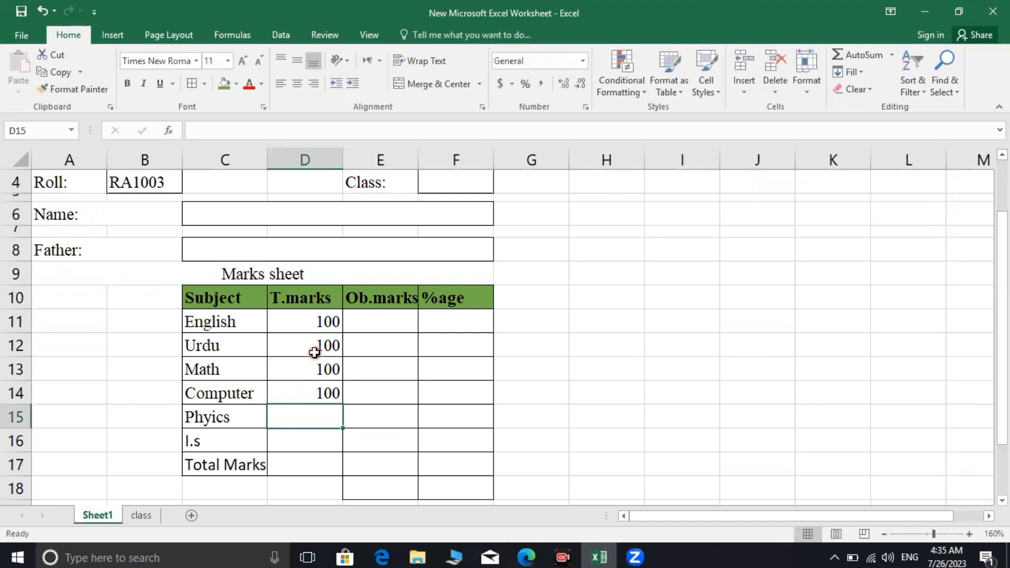
type("=class")
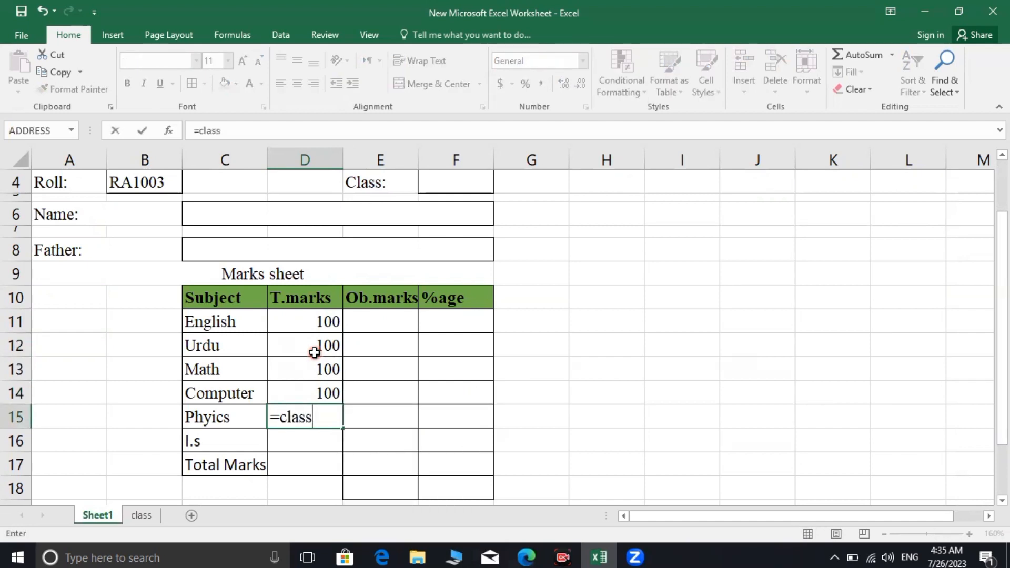
type("!i3")
key("Return")
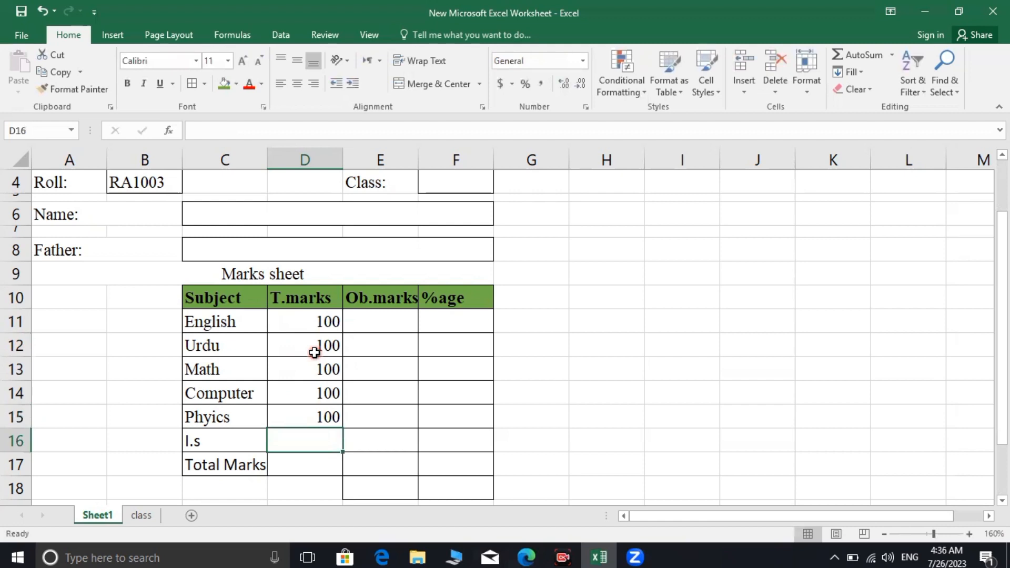
type("=")
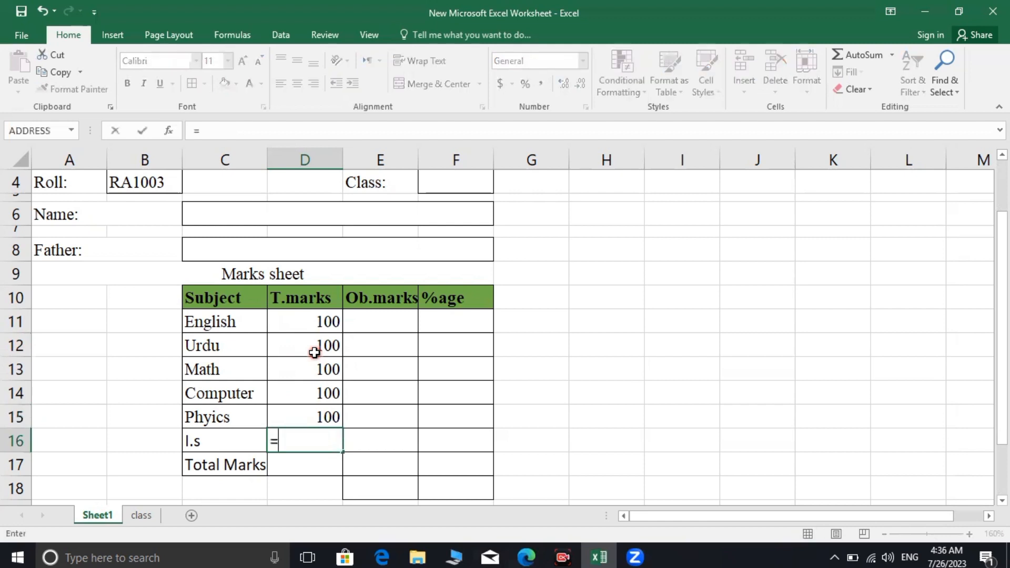
type("class!")
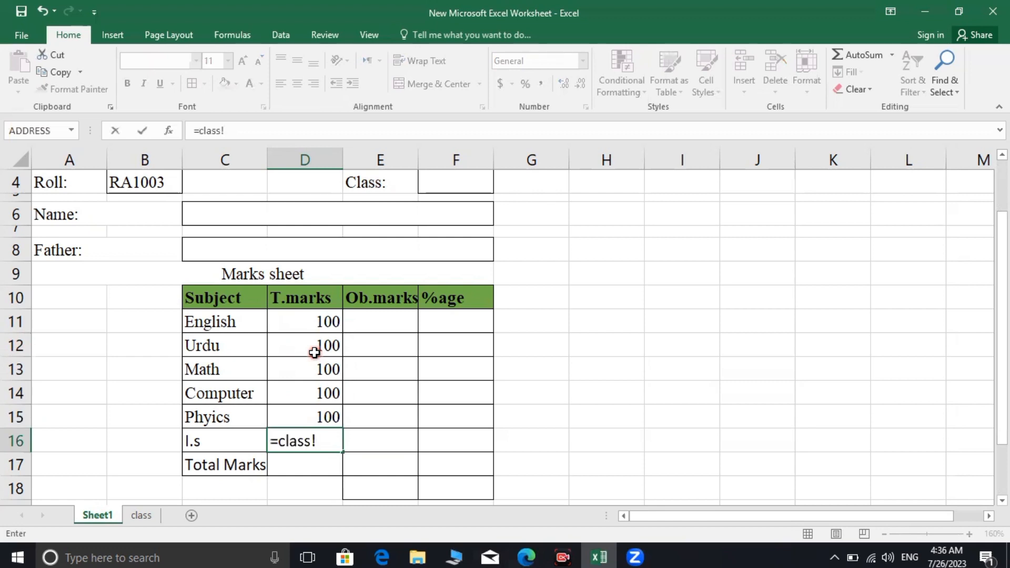
type("j3")
key("Return")
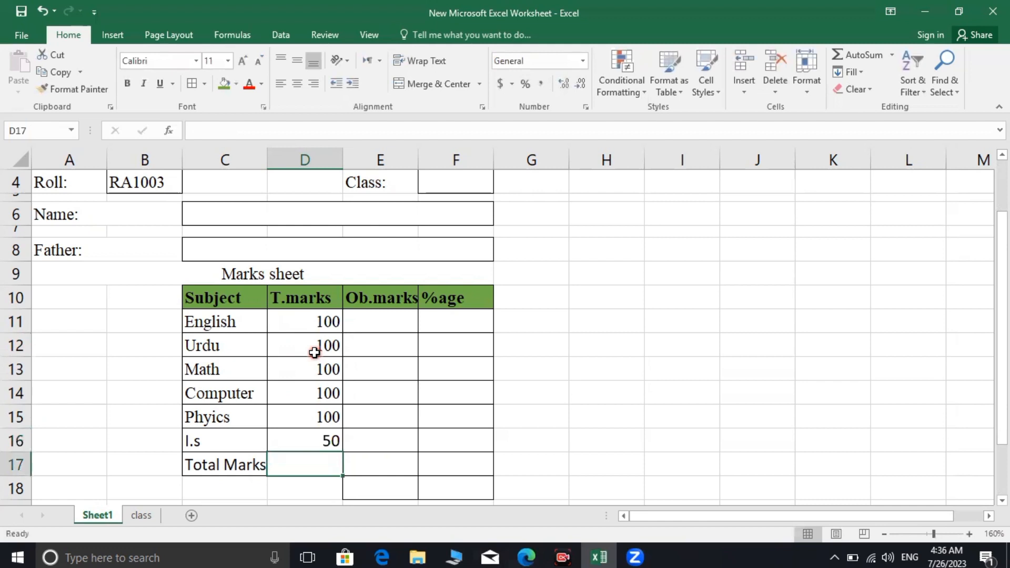
type("=")
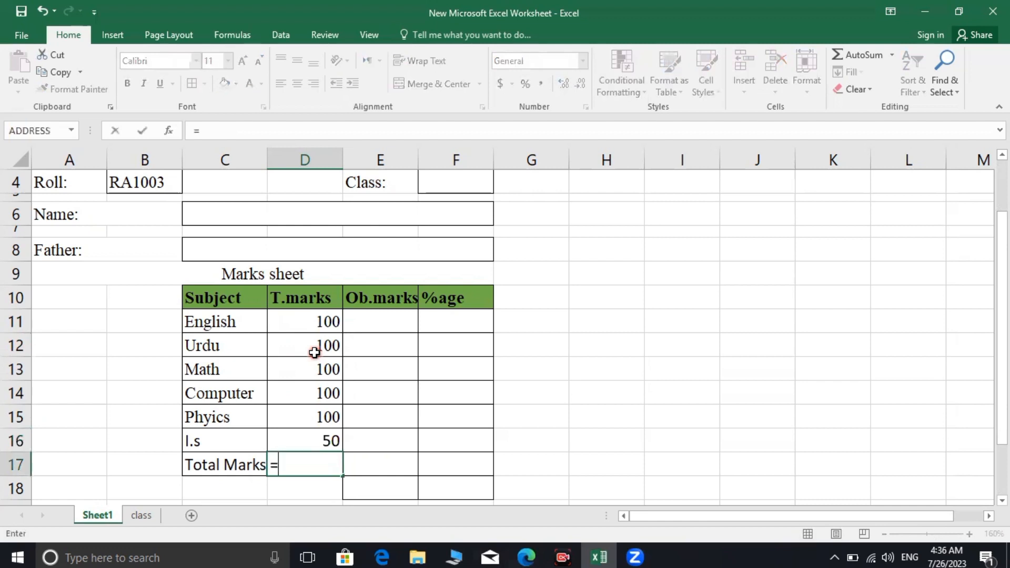
type("class")
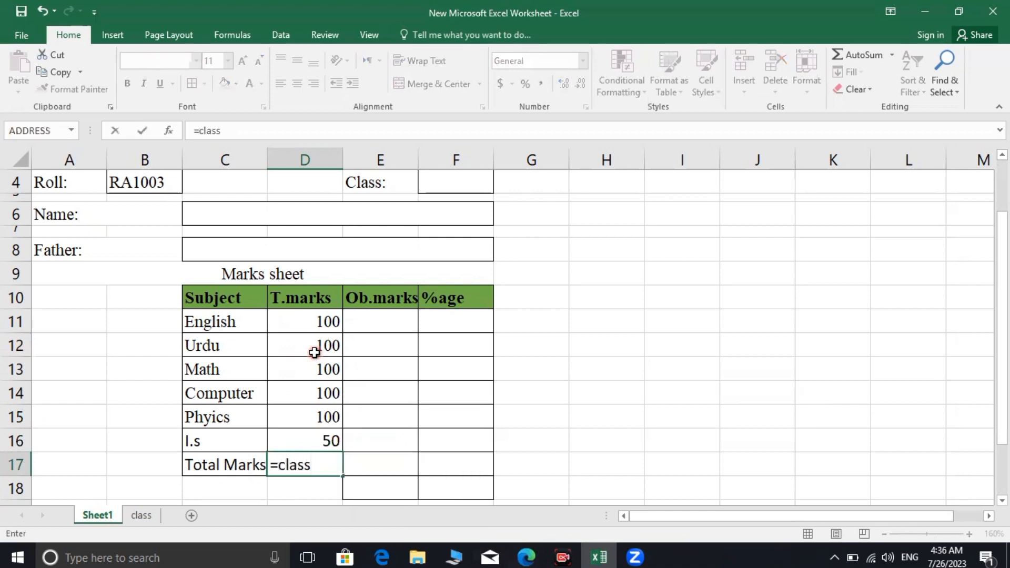
type("!k3")
key("Return")
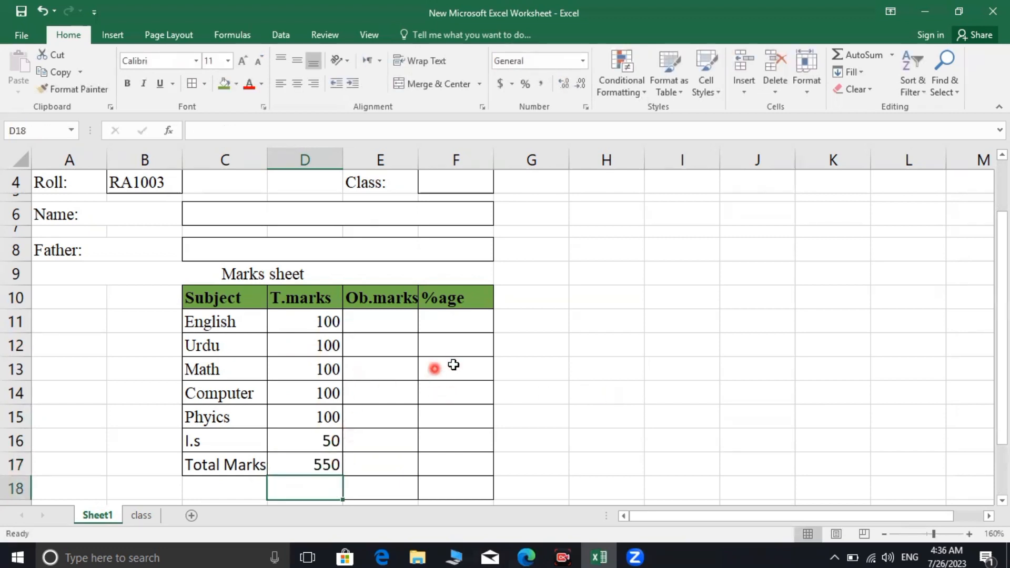
Select the class sheet's Record table and enter list in the Name Box
scroll(442, 356, "up", 1)
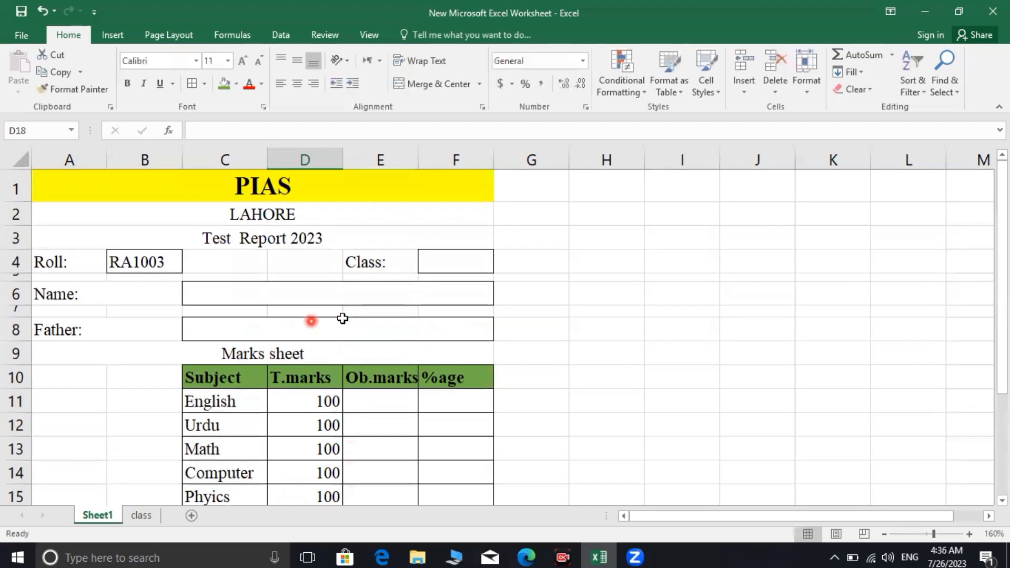
left_click(458, 261)
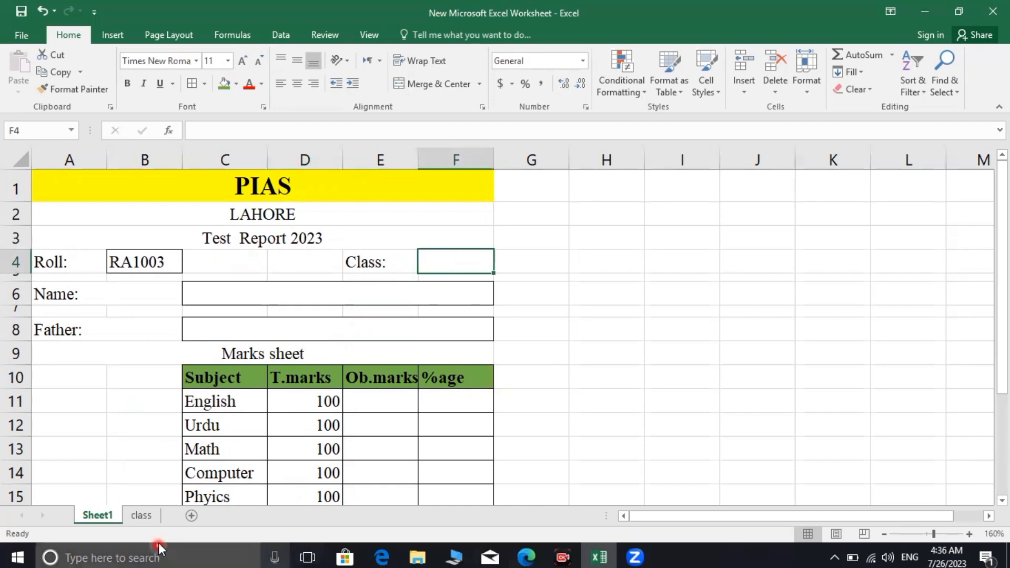
left_click(144, 513)
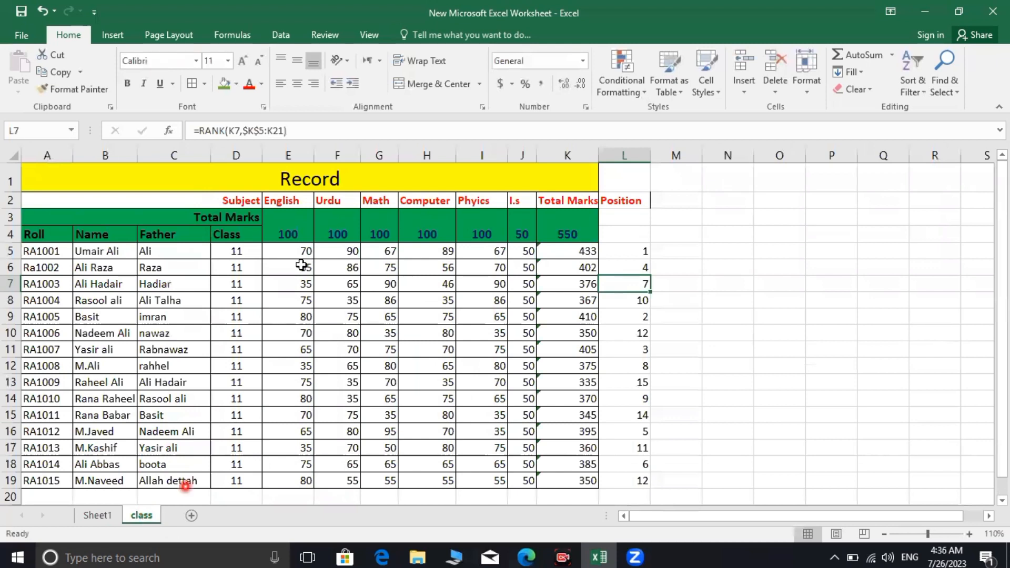
left_click(26, 211)
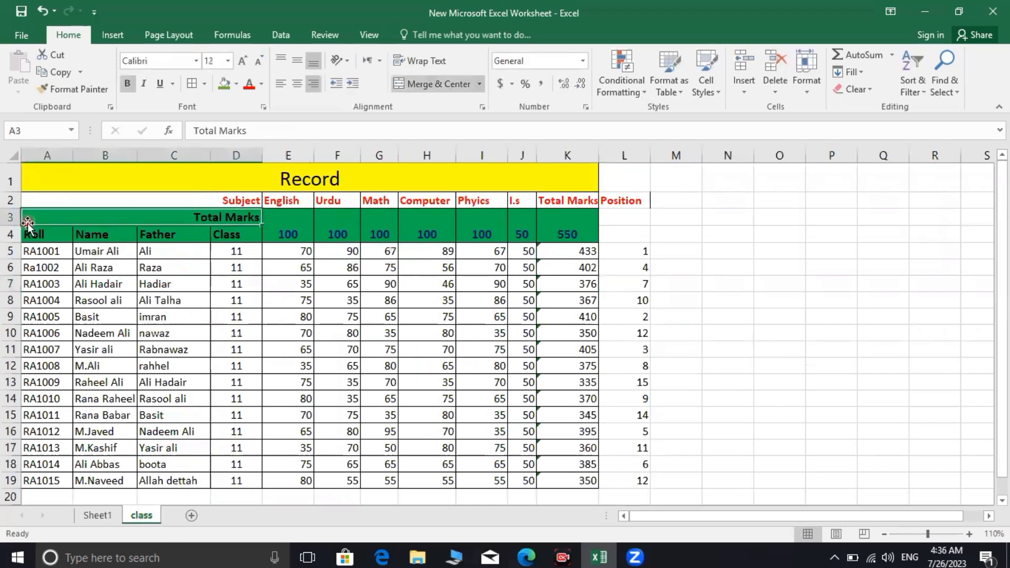
left_click_drag(45, 212, 603, 479)
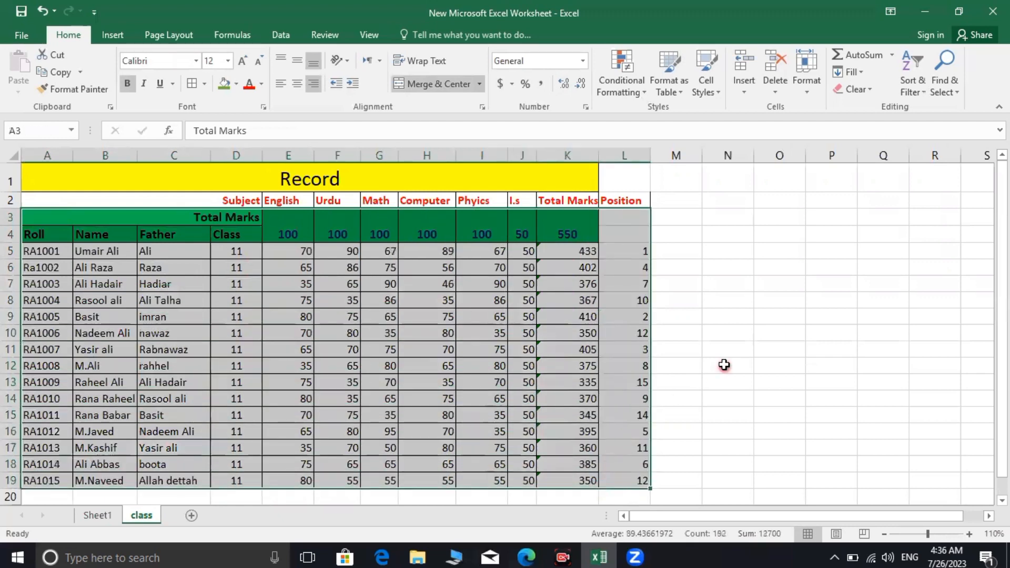
left_click(727, 366)
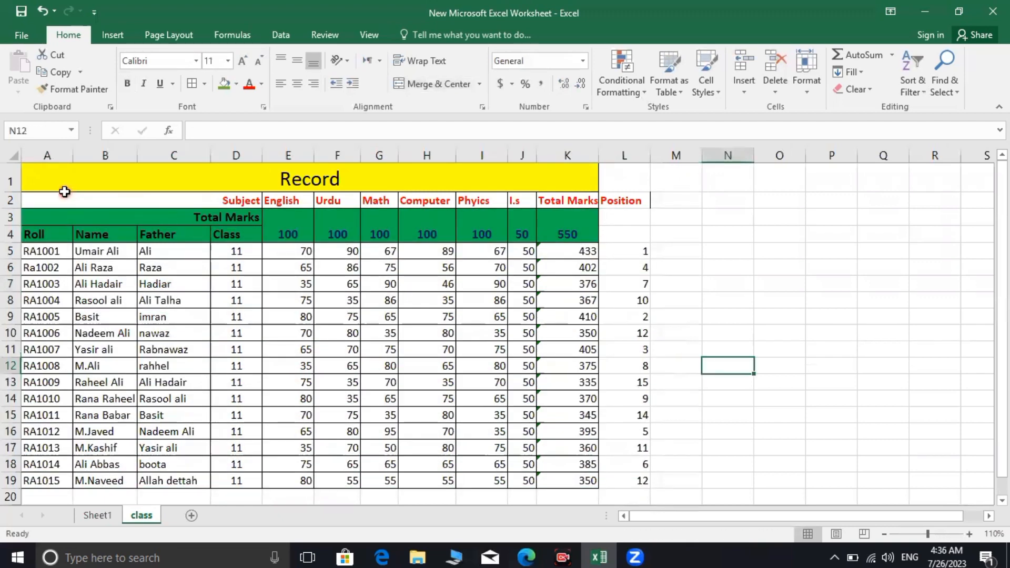
left_click_drag(65, 194, 638, 306)
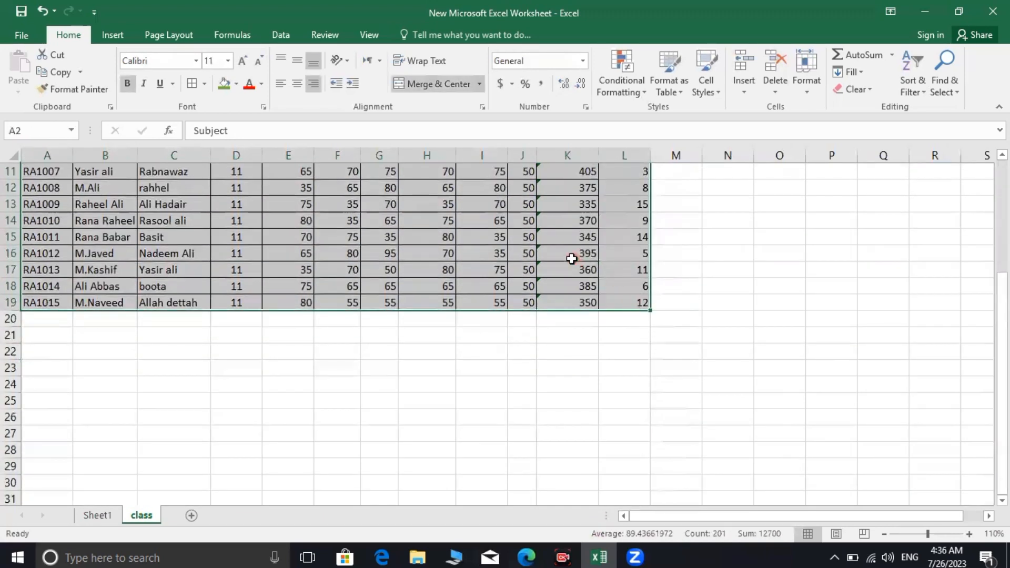
left_click(36, 129)
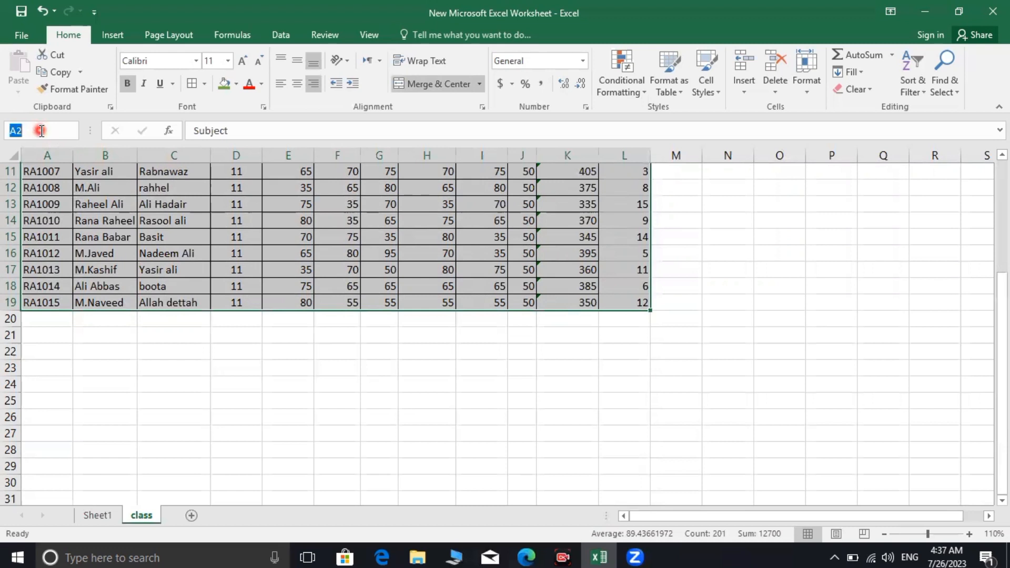
type("list")
key("Return")
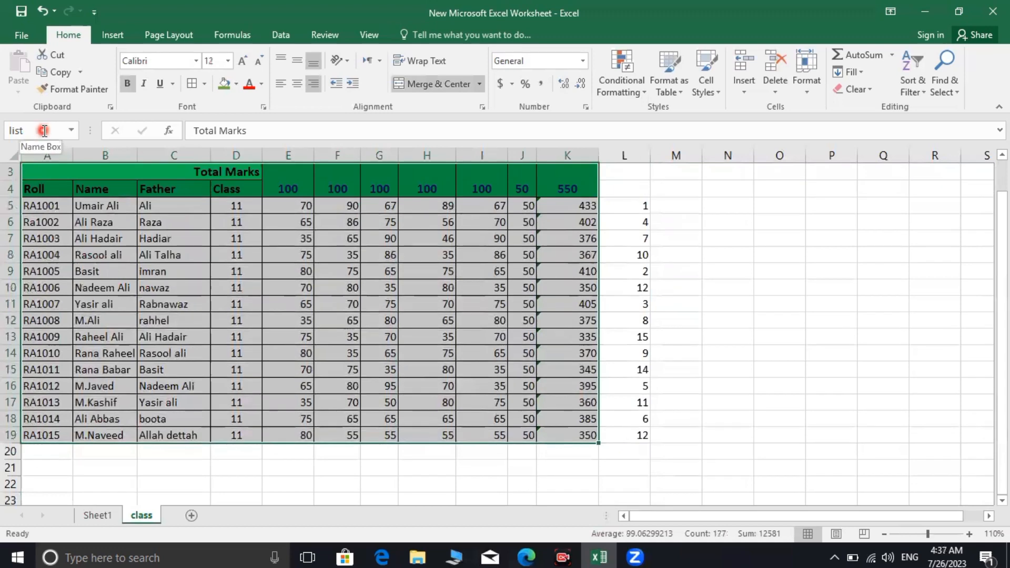
Reselect the table from row 2 down to row 19 and check the list range
scroll(746, 250, "up", 1)
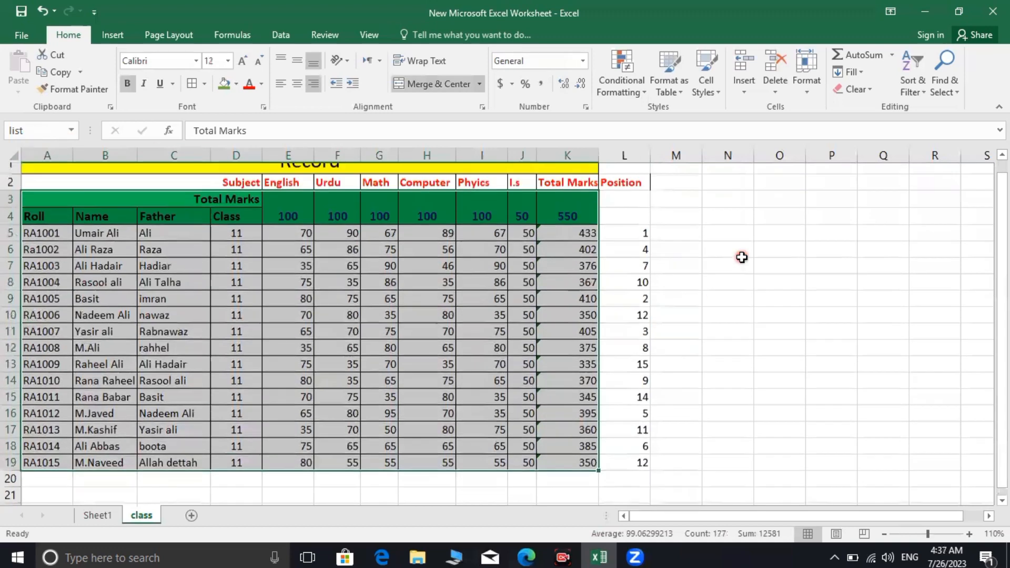
left_click(728, 268)
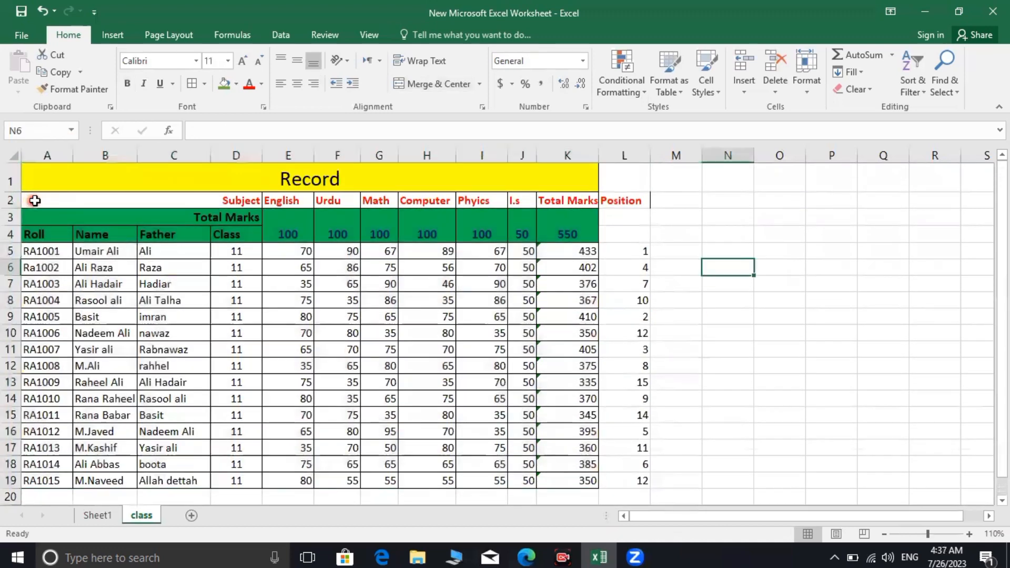
mouse_move(33, 198)
left_mouse_down()
mouse_move(621, 230)
mouse_move(626, 269)
left_mouse_up()
left_click_drag(631, 326, 626, 392)
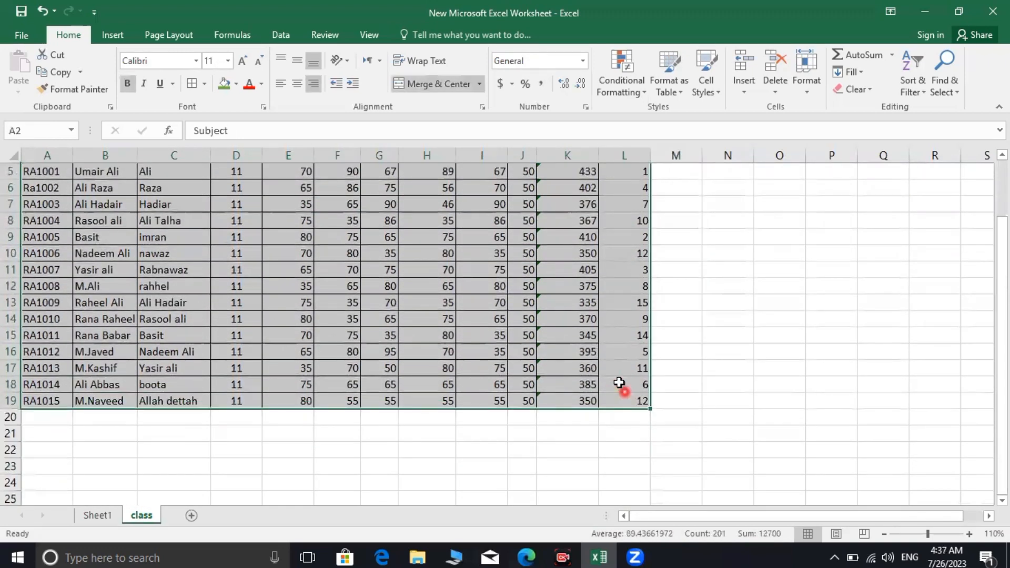
left_click(33, 131)
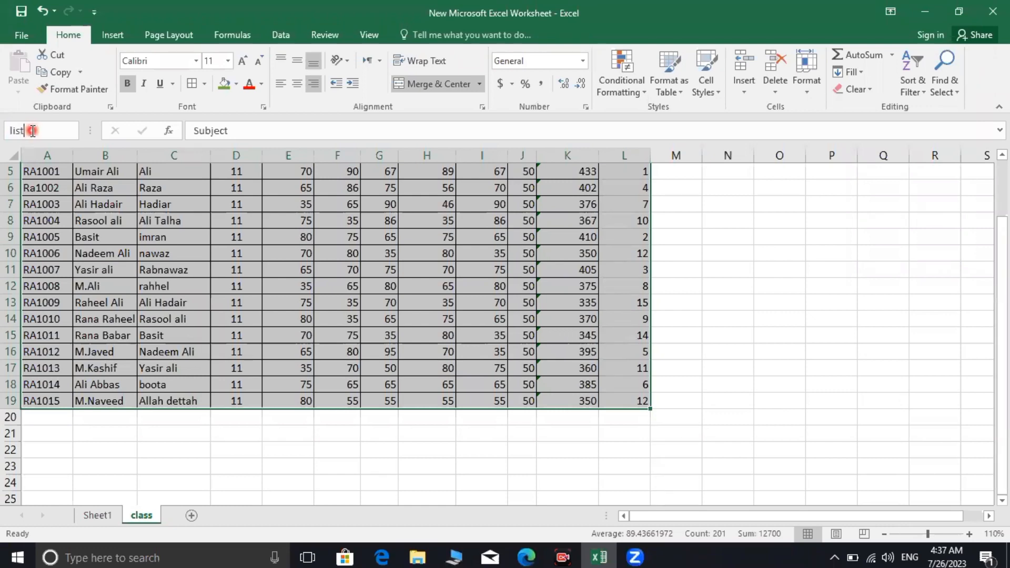
key("Return")
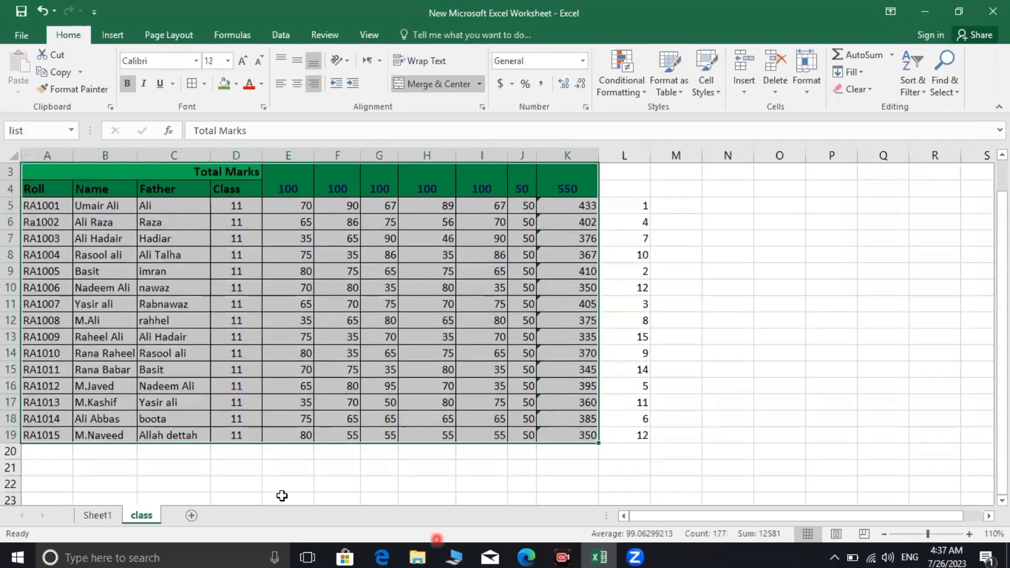
Select the whole Record table A3:K19 with headers and confirm it matches list
scroll(676, 427, "up", 1)
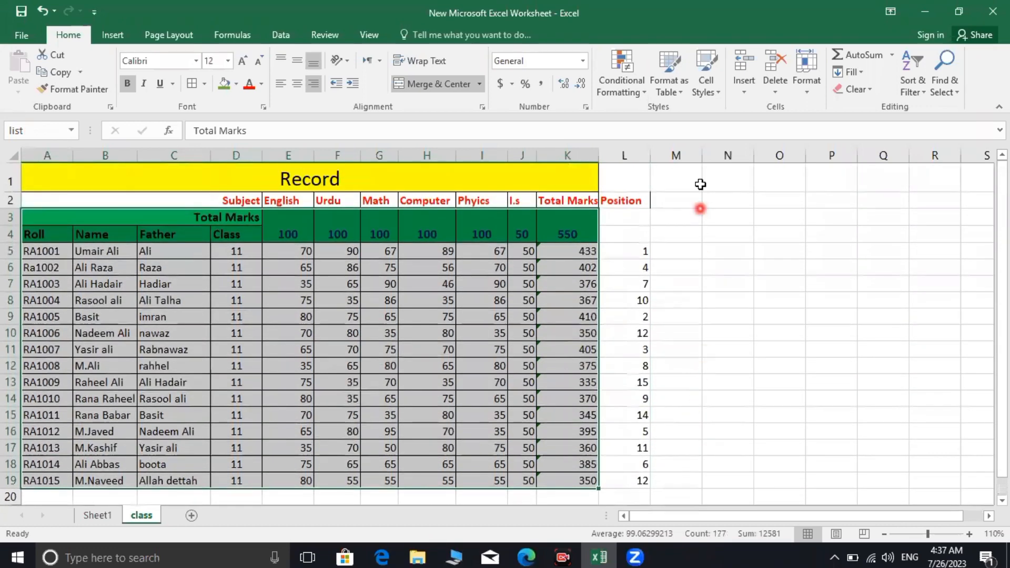
left_click(641, 199)
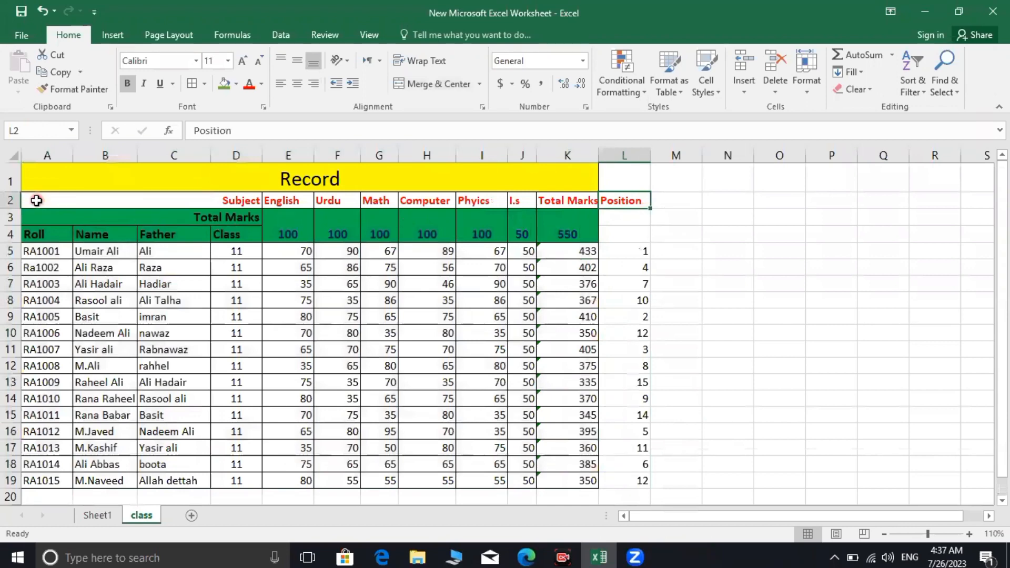
left_click_drag(37, 201, 644, 480)
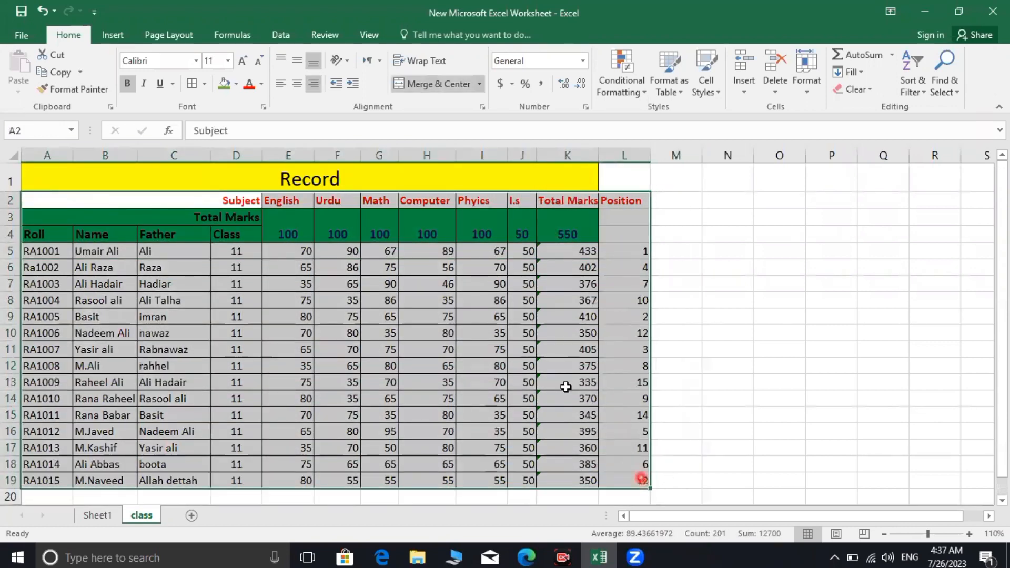
left_click(32, 130)
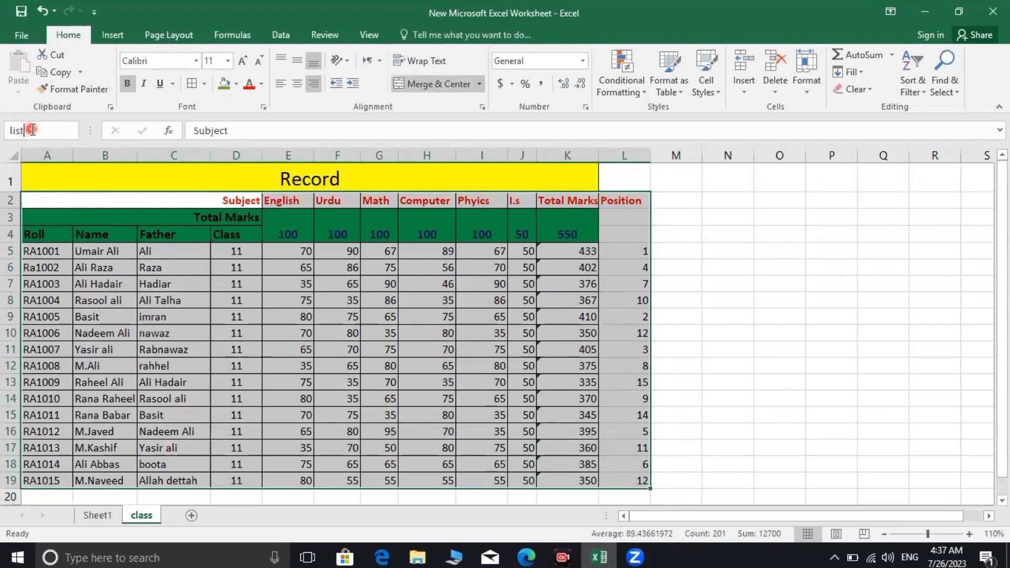
key("Return")
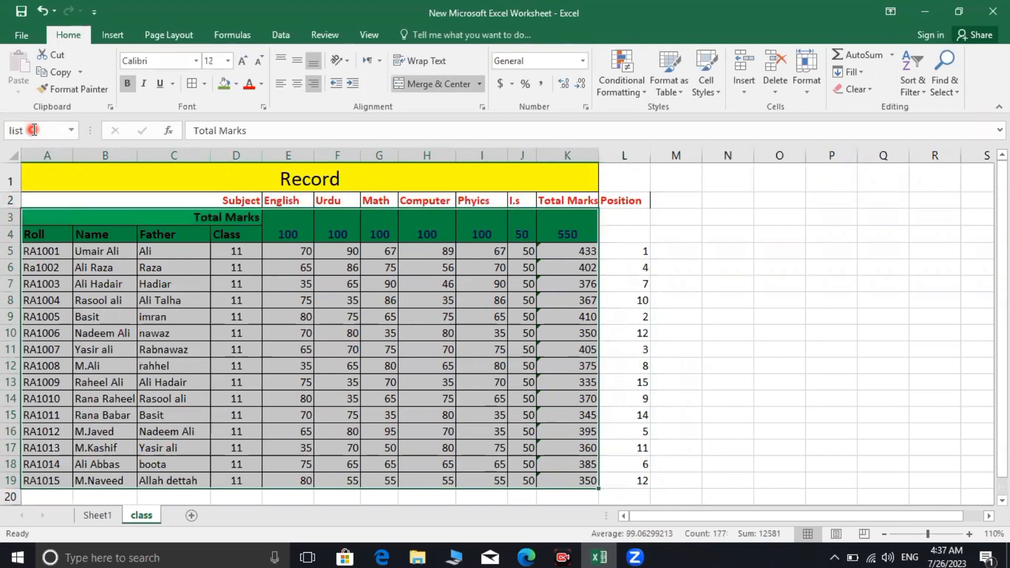
left_click(726, 253)
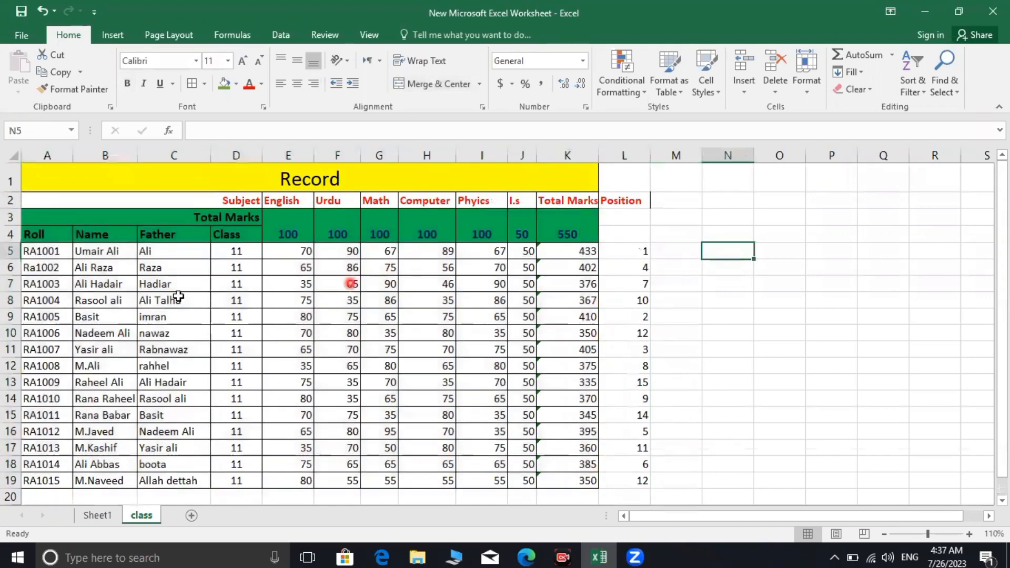
left_click(90, 518)
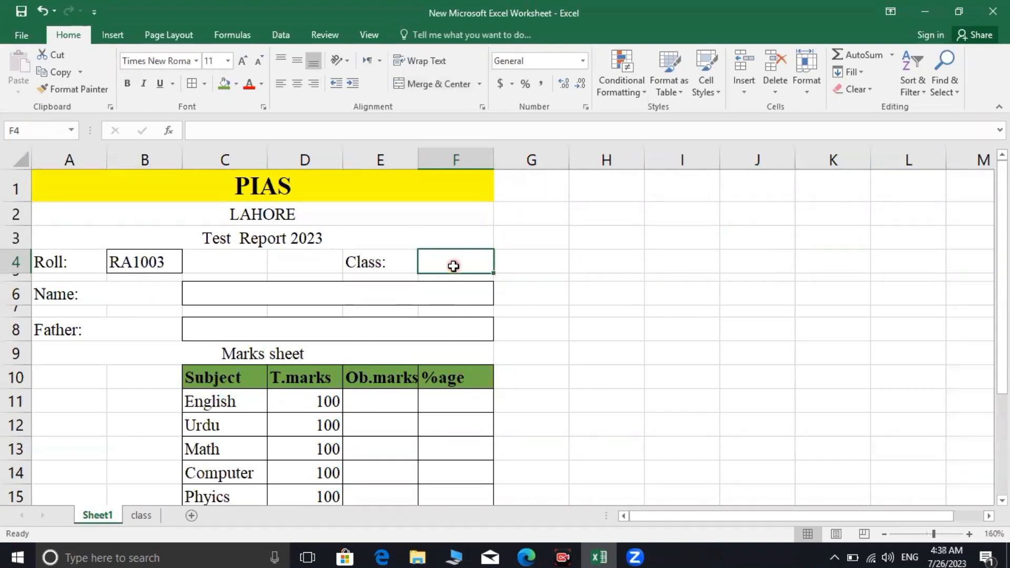
Enter =vlookup(b4,list,4) in F4 so Class shows 11, then compare against the class sheet
type("=")
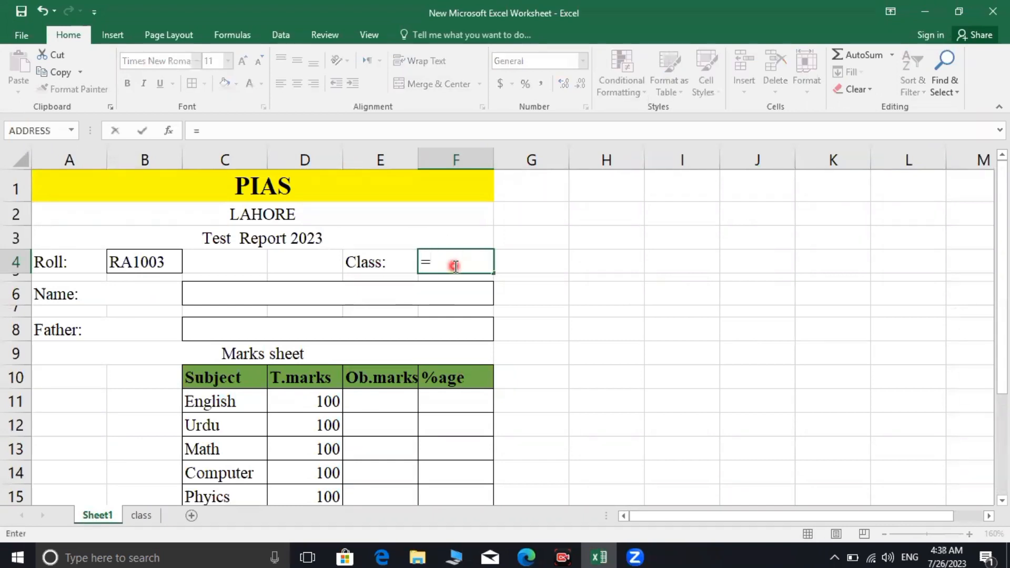
type("vlook")
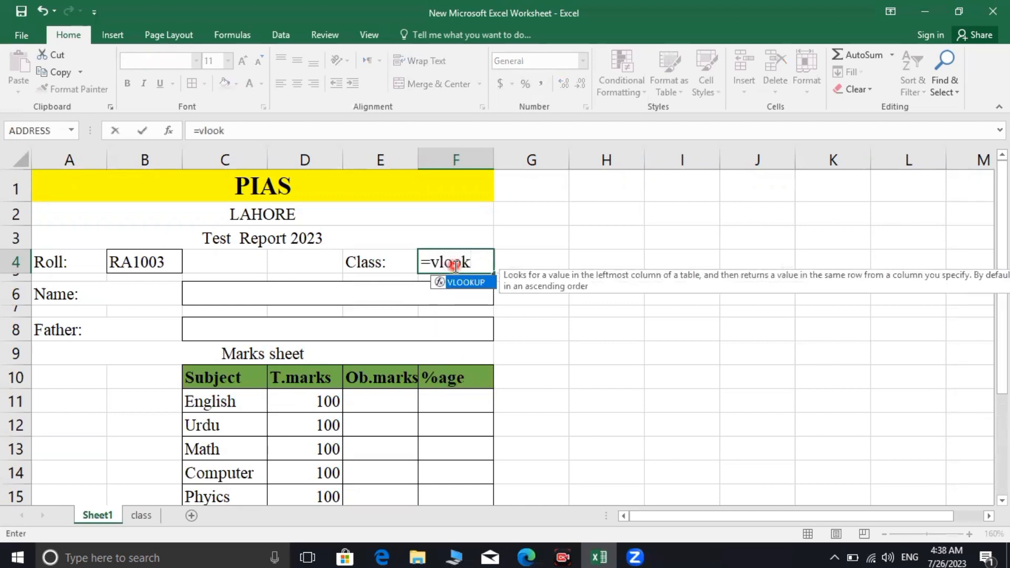
type("up(")
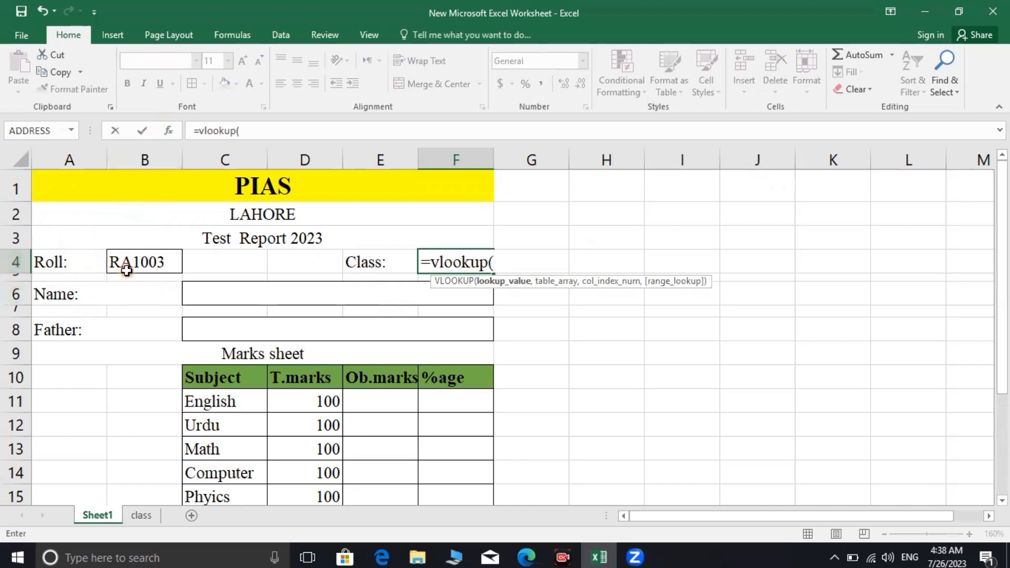
type("b")
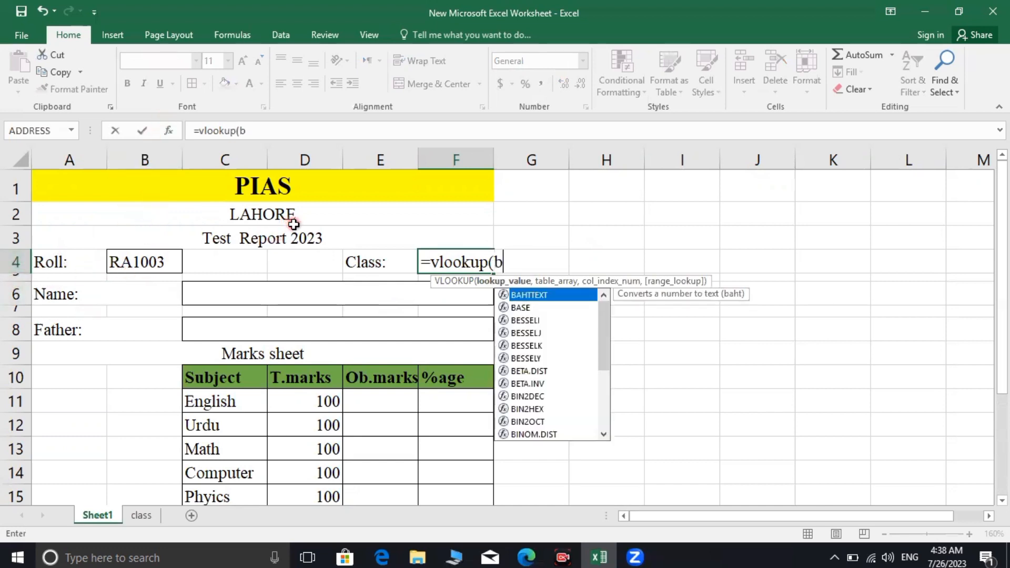
type("4")
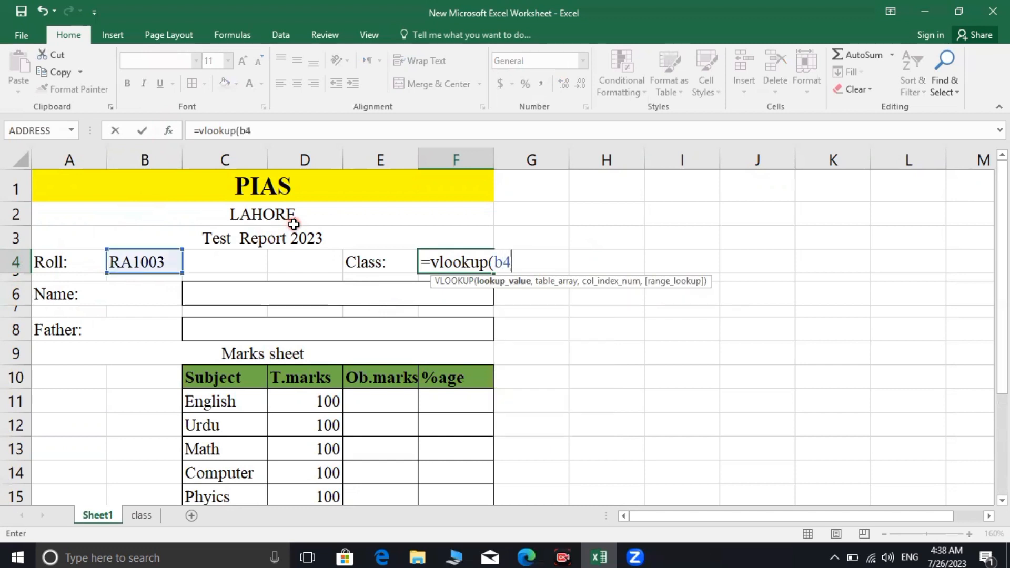
type(",")
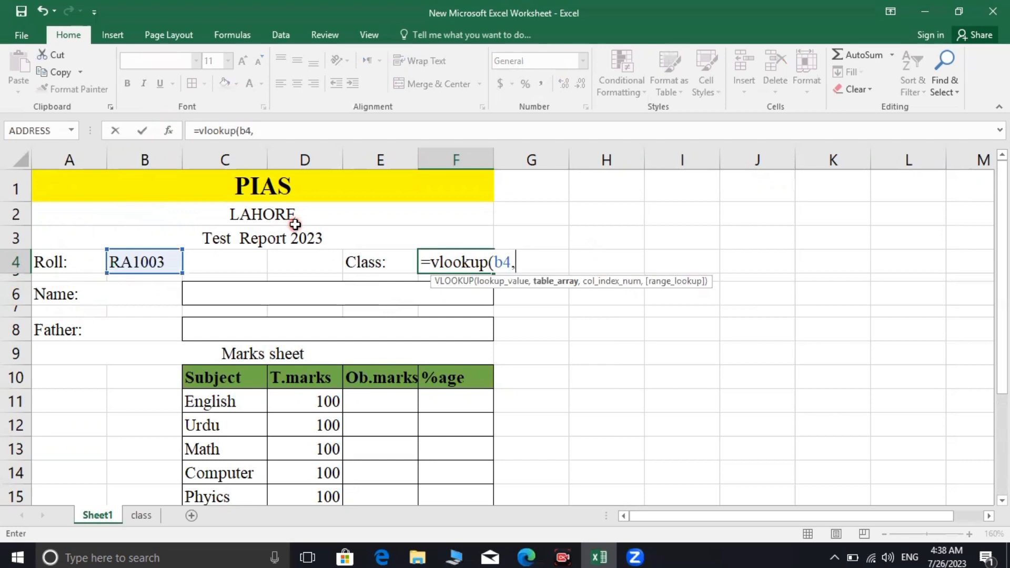
type("list")
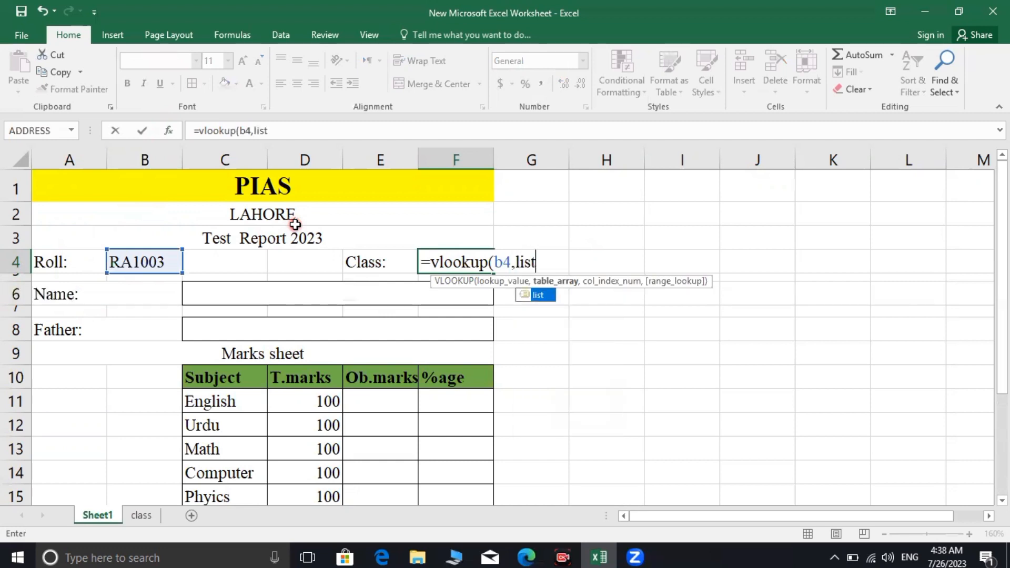
type(",4")
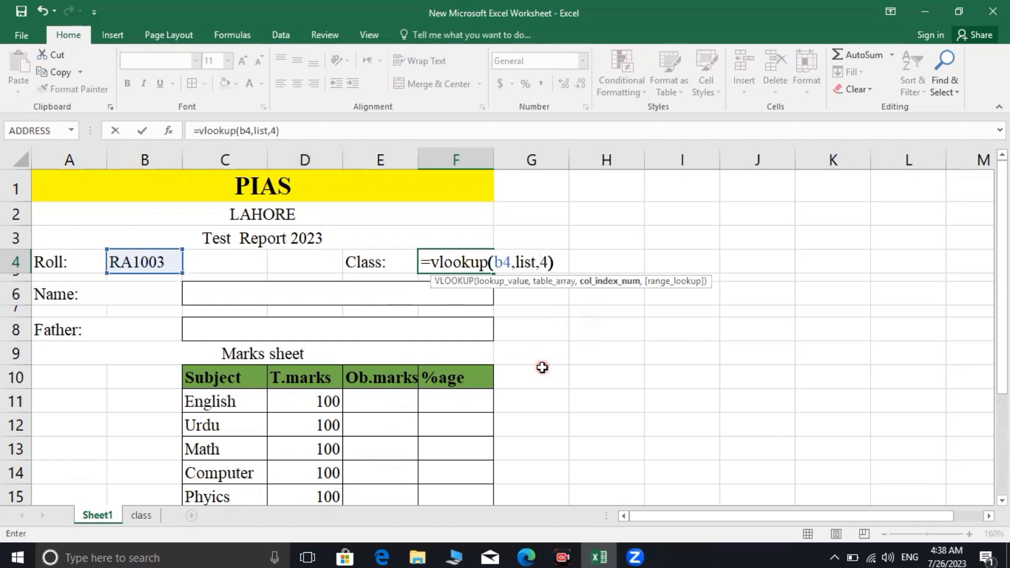
key("Return")
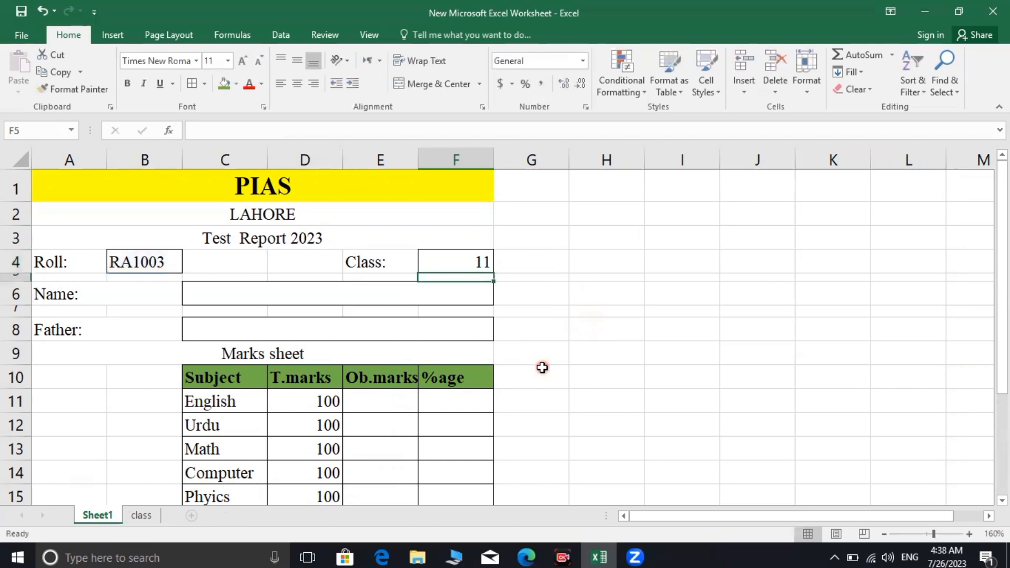
left_click(136, 516)
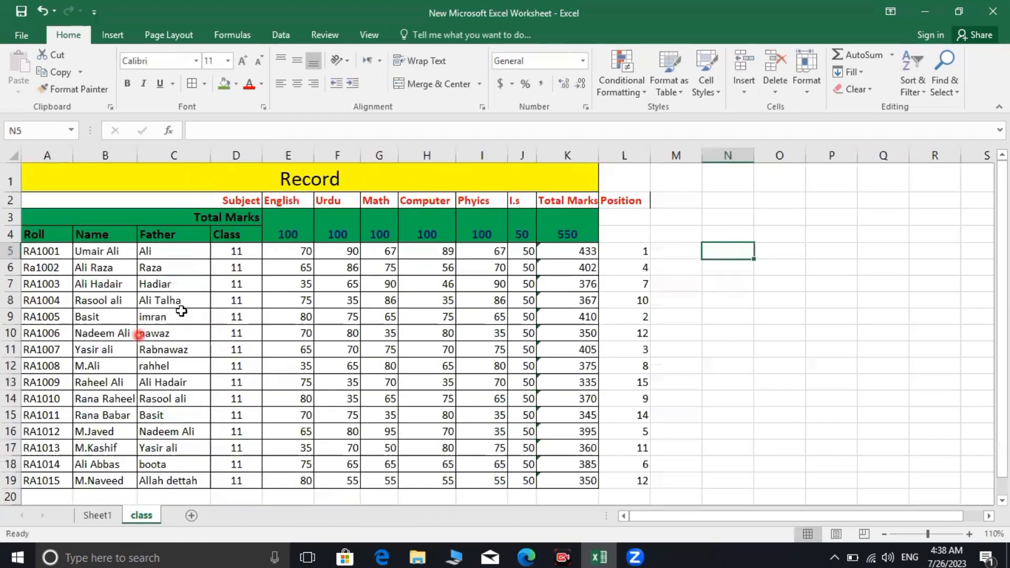
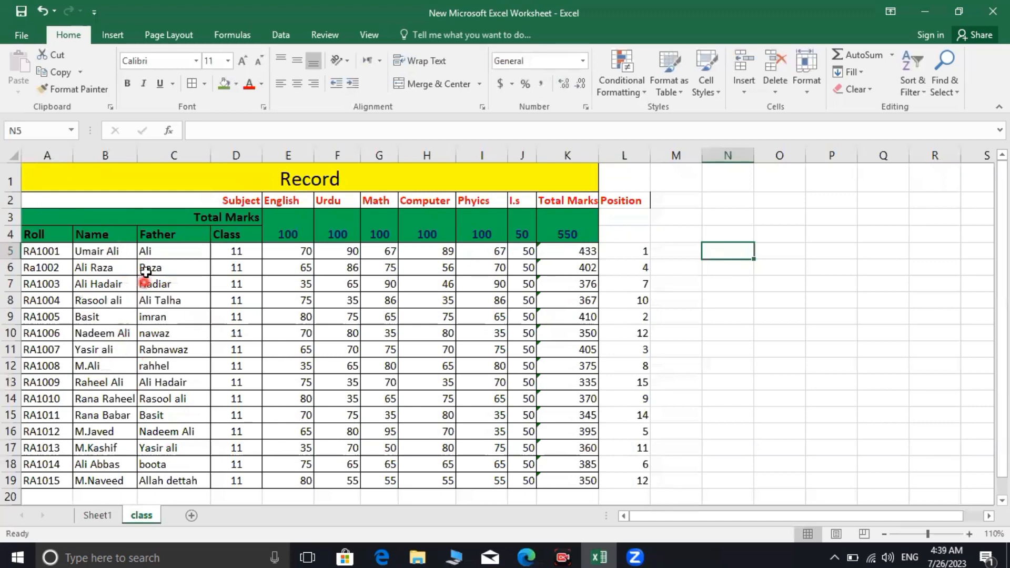
Enter =VLOOKUP(B4,list,2) in Sheet1's Name field C6, copying the partial formula for reuse
left_click(95, 515)
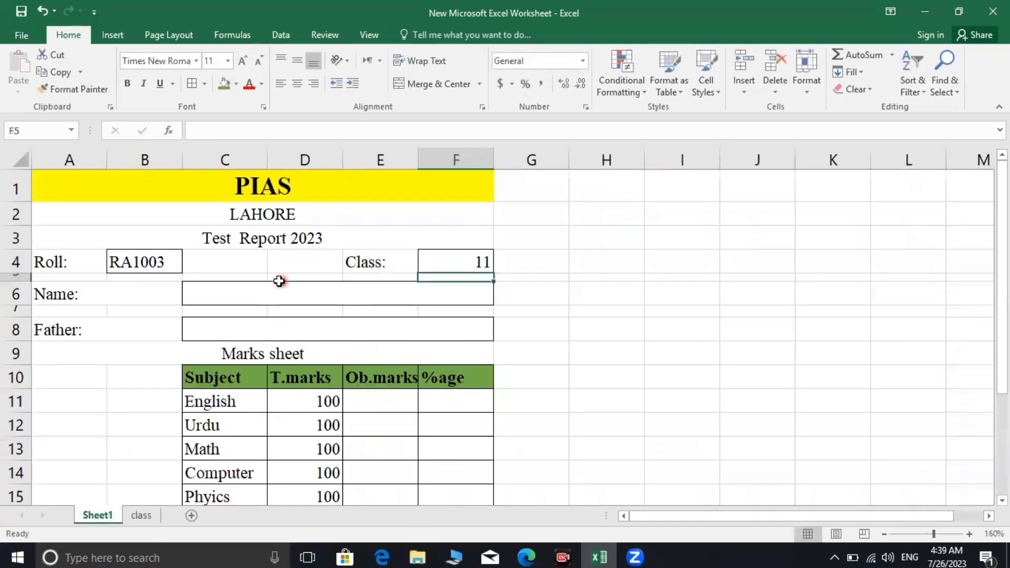
left_click(244, 300)
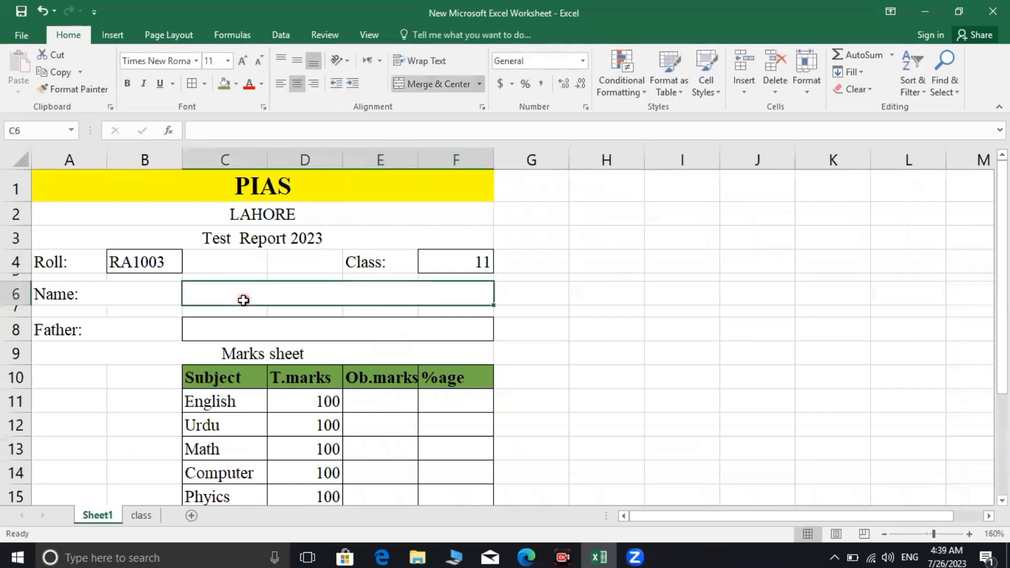
type("=v")
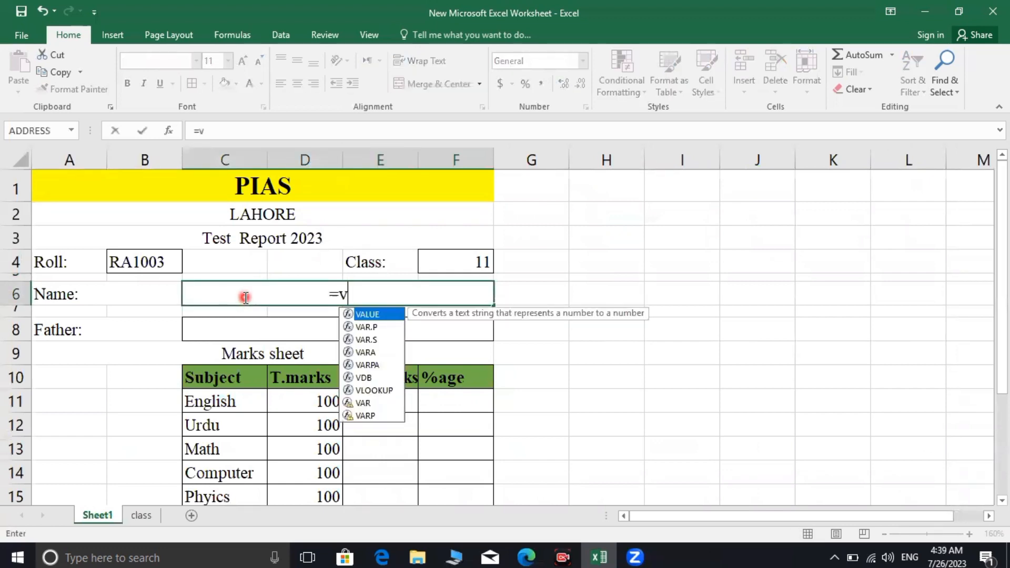
type("look")
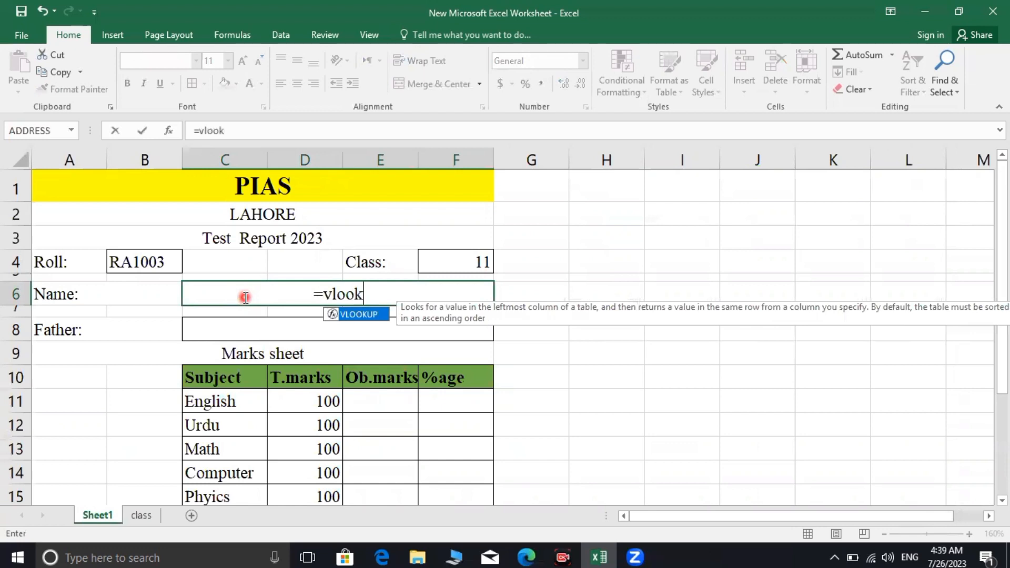
type("up(")
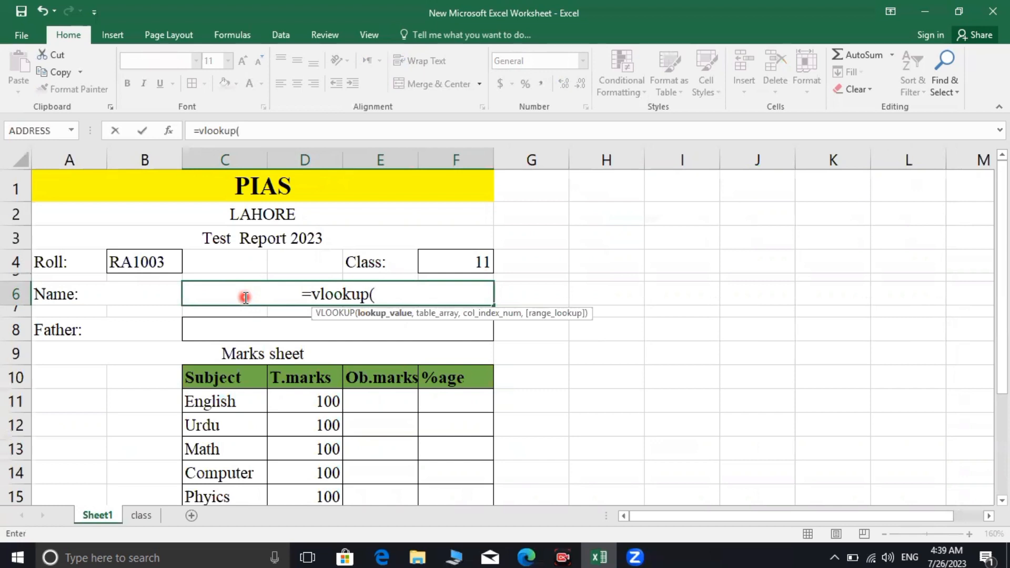
type("b4")
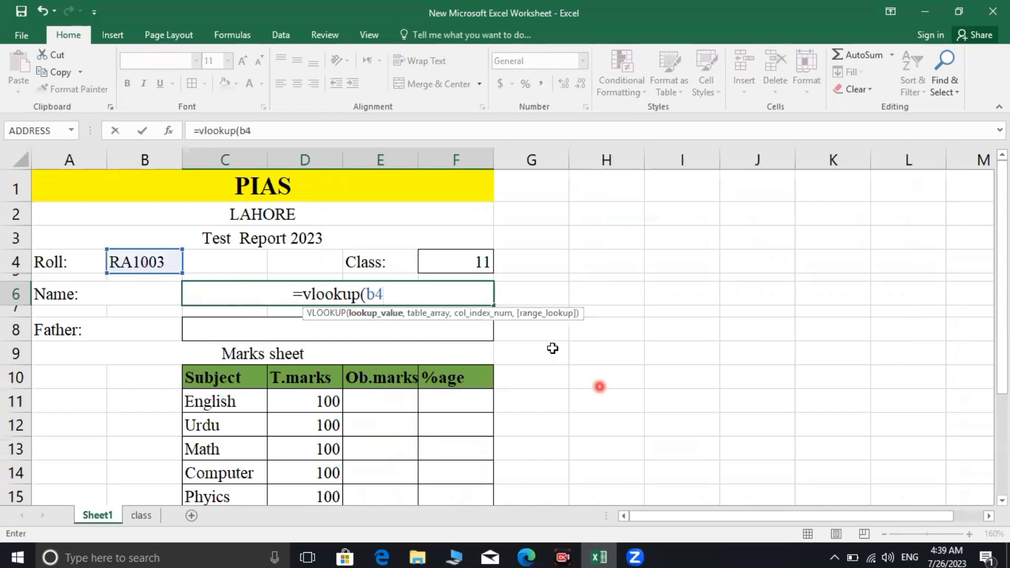
type(",")
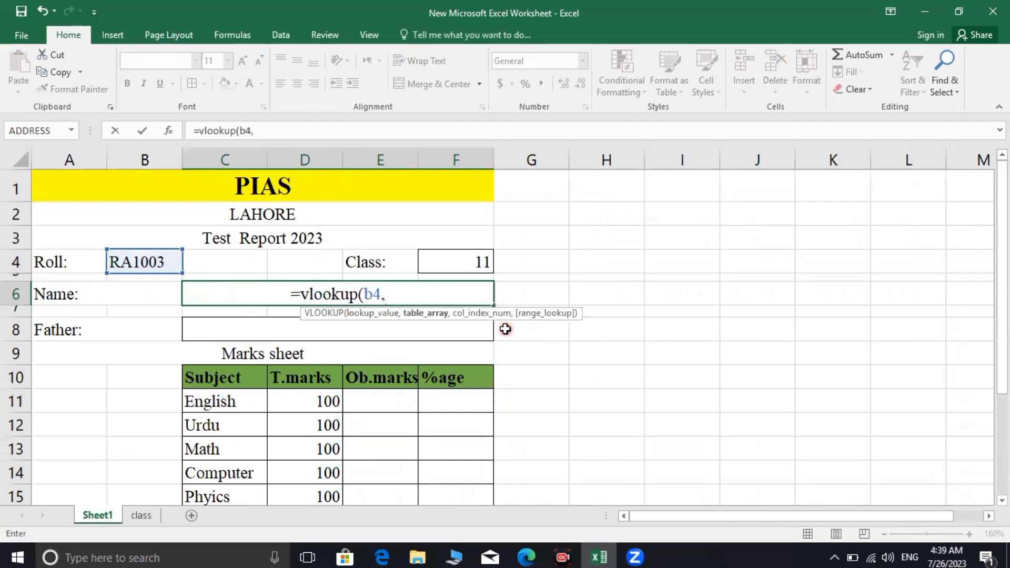
type("l")
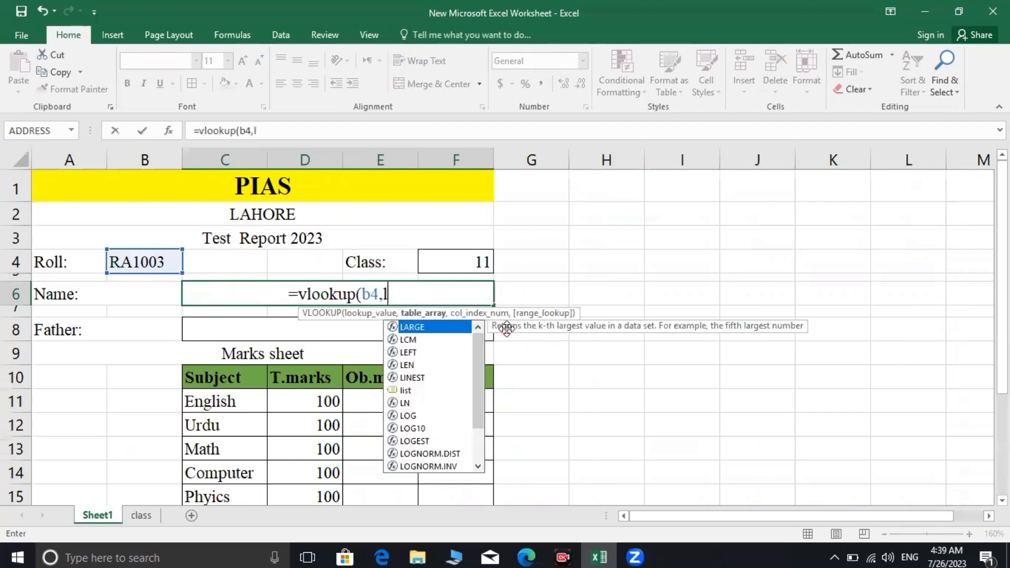
type("ist")
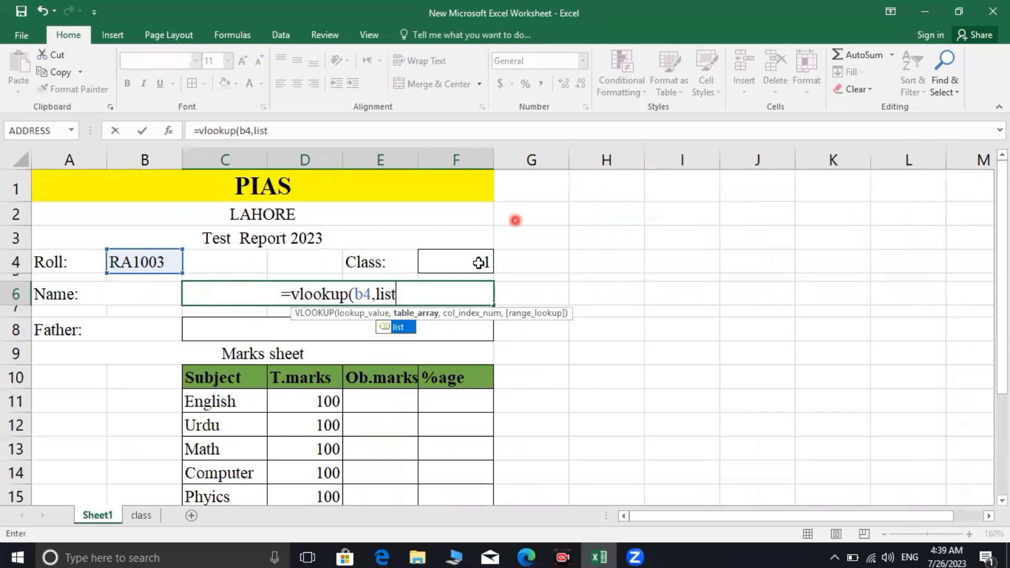
type(",")
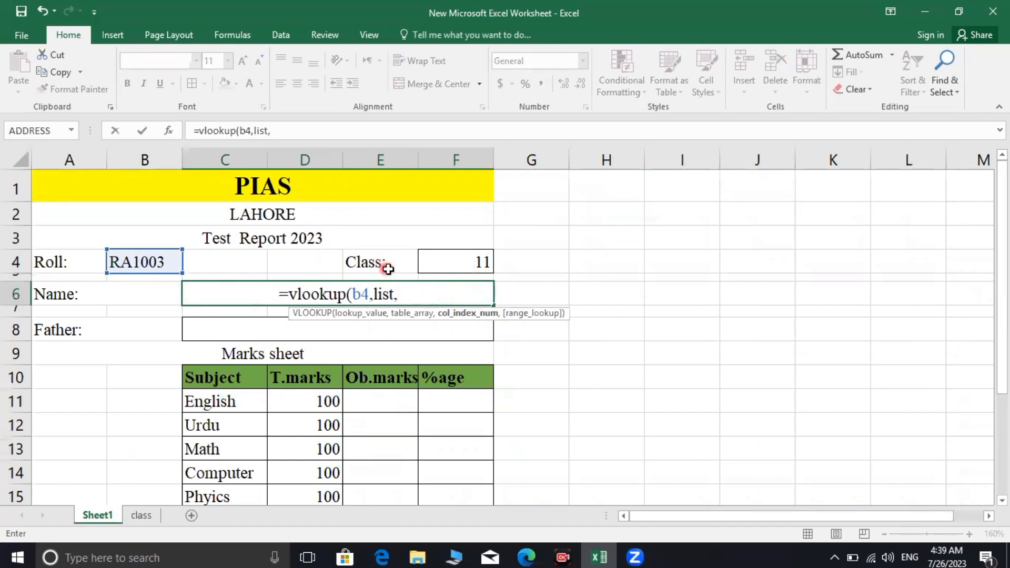
left_click_drag(379, 292, 273, 290)
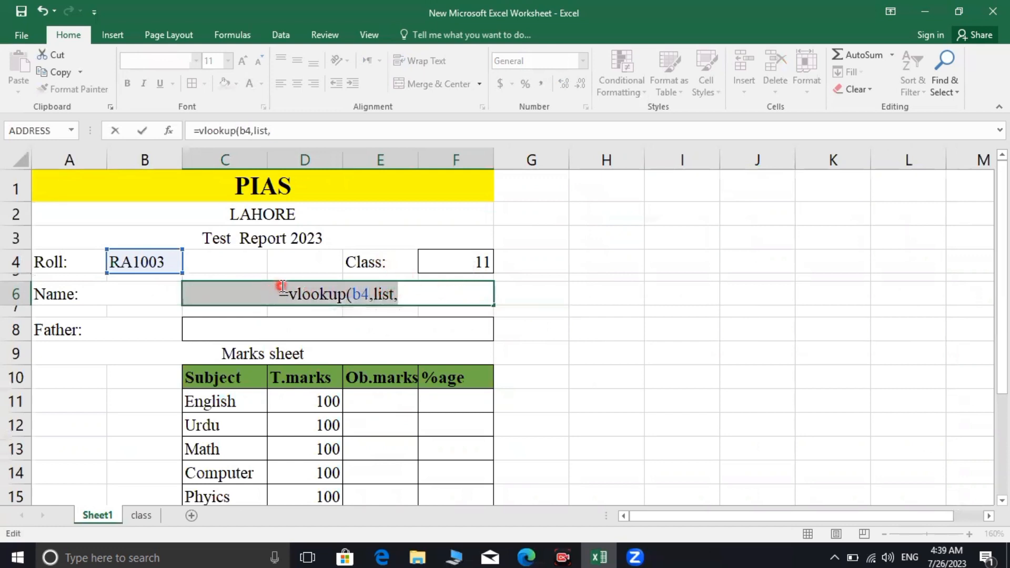
key("ctrl+c")
left_click(425, 290)
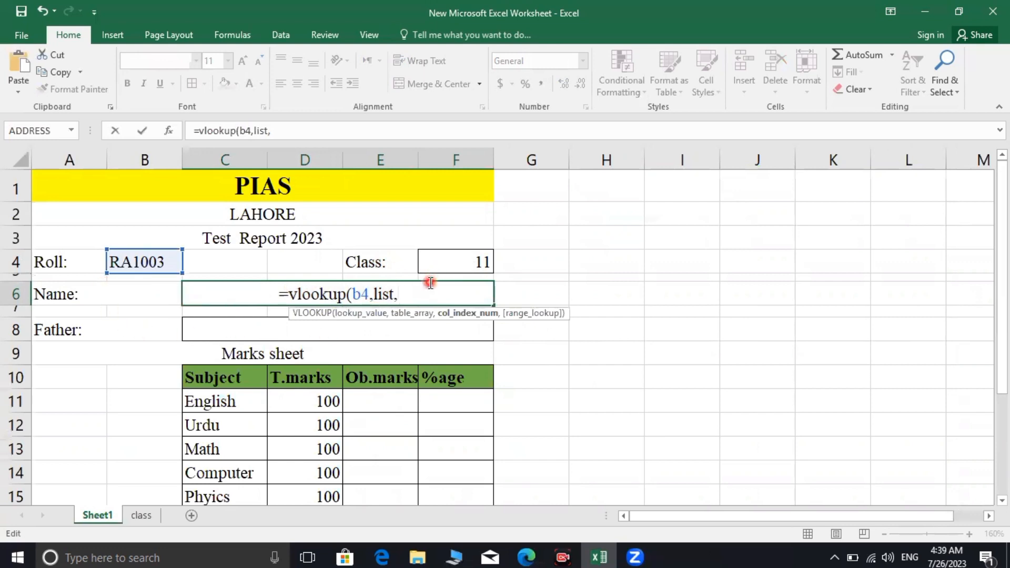
type("2")
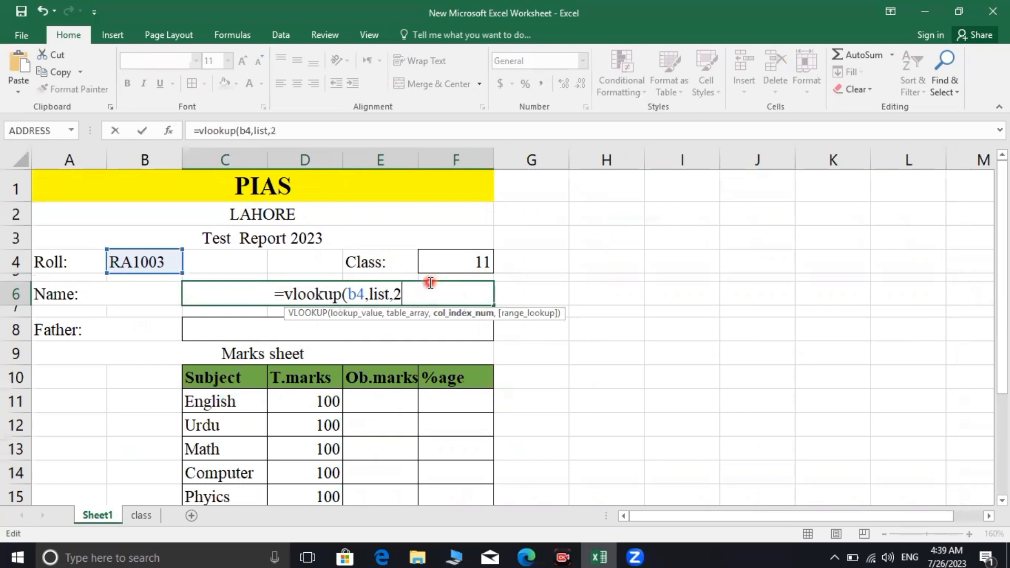
type(")")
key("Return")
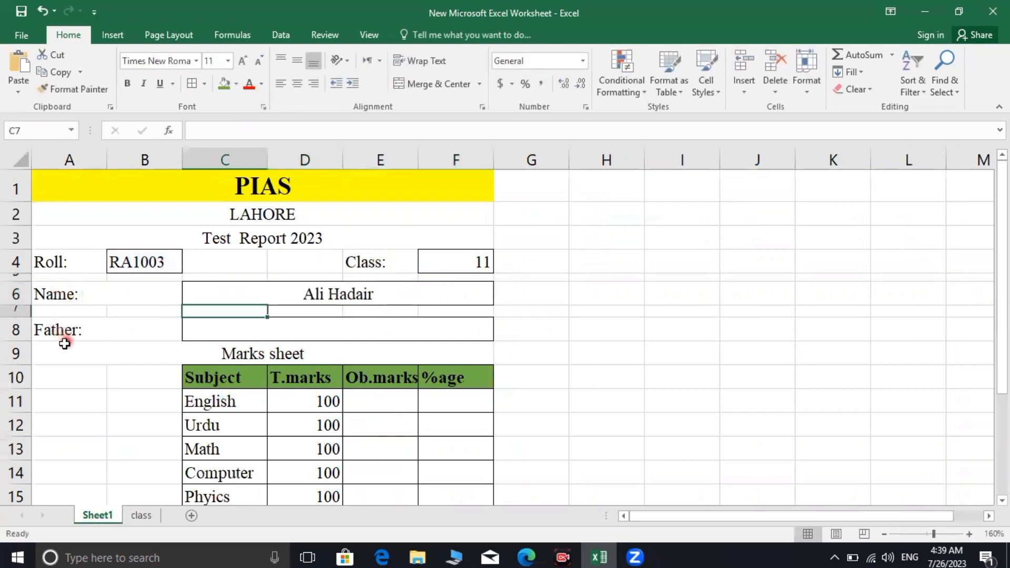
Put =VLOOKUP(B4,list,3) in the Father field C8 after two rejected paste attempts
left_click(217, 336)
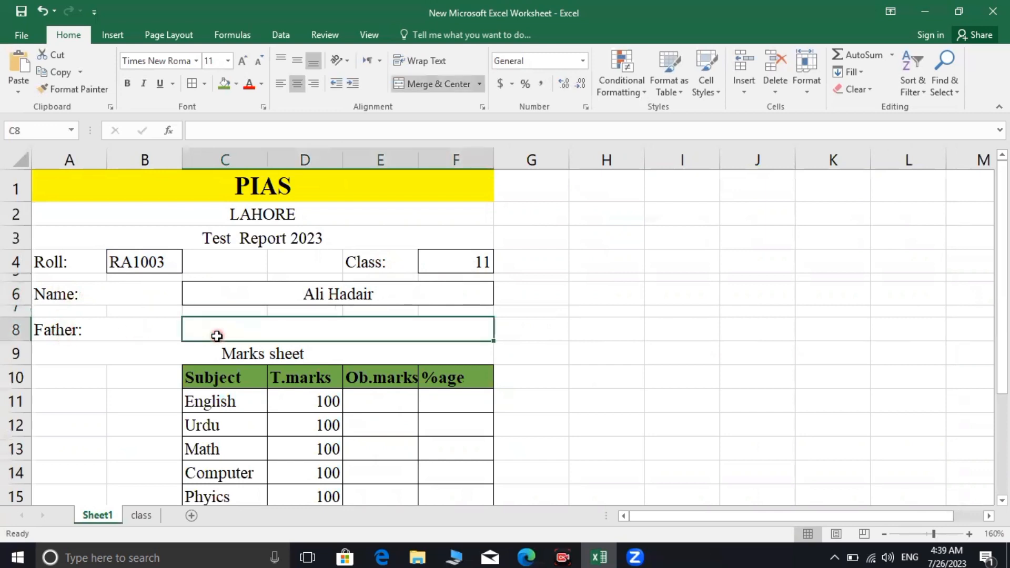
key("ctrl+v")
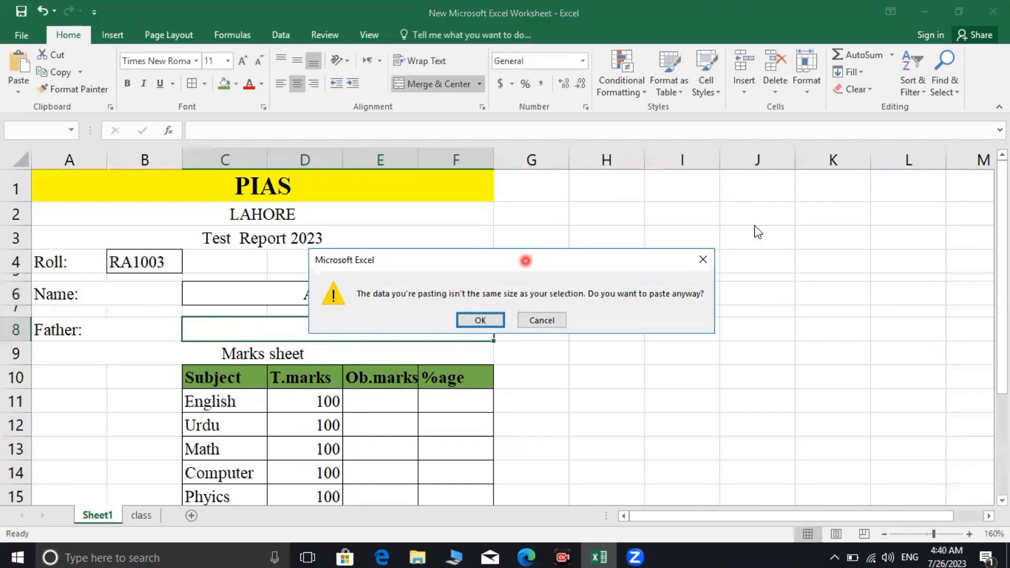
left_click(703, 259)
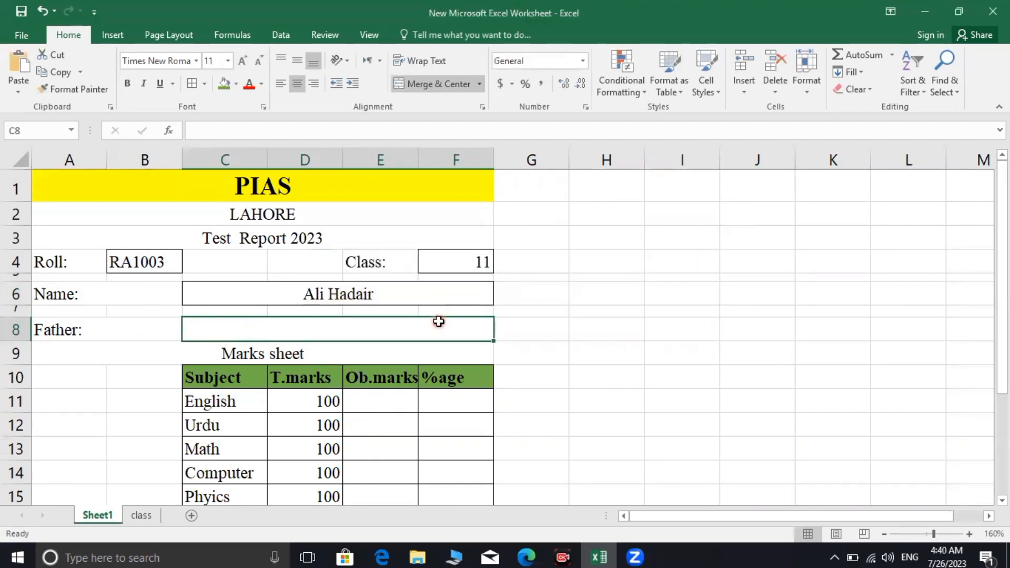
key("ctrl+v")
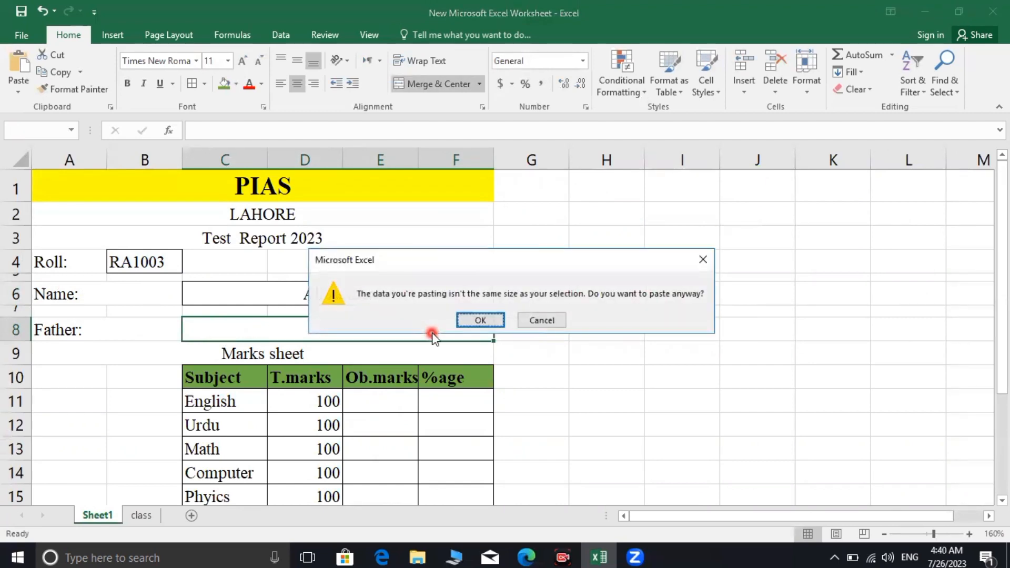
left_click(710, 260)
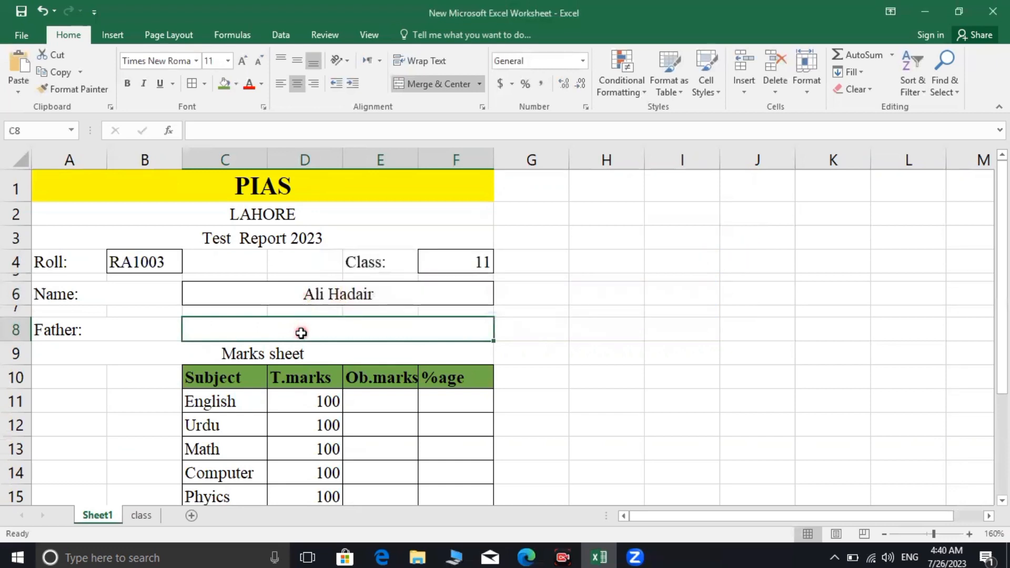
type("=vlook")
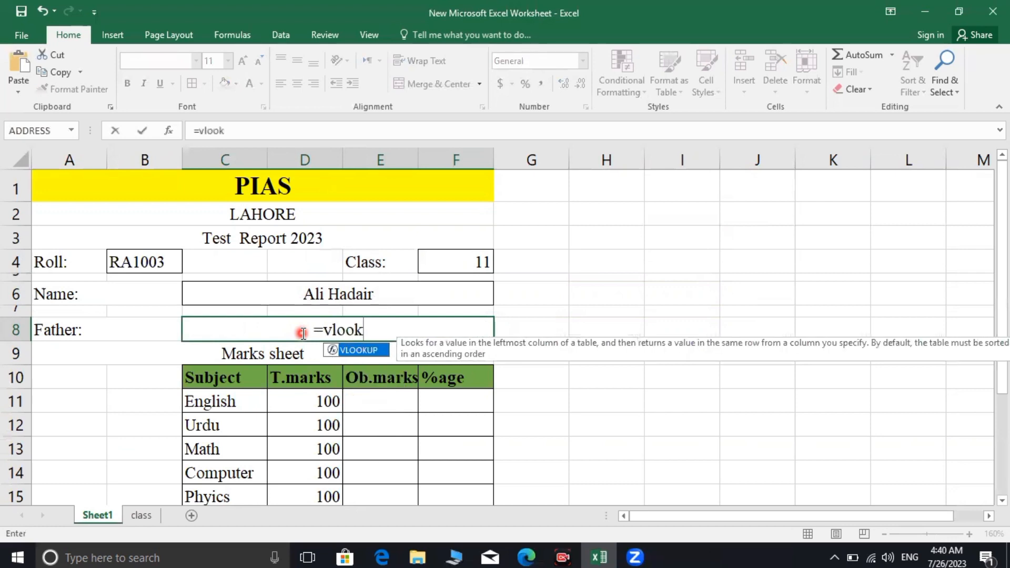
type("up")
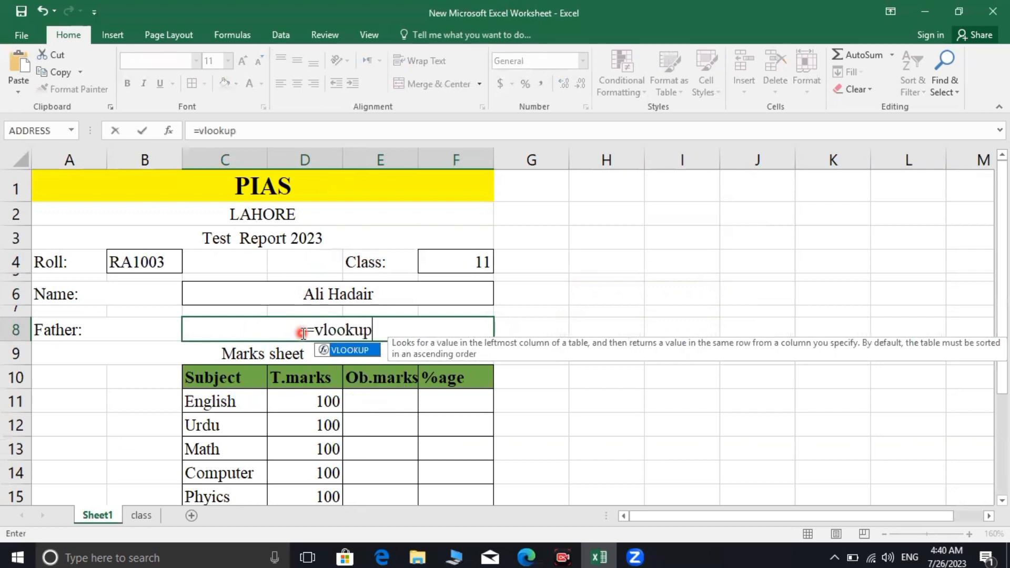
type("(")
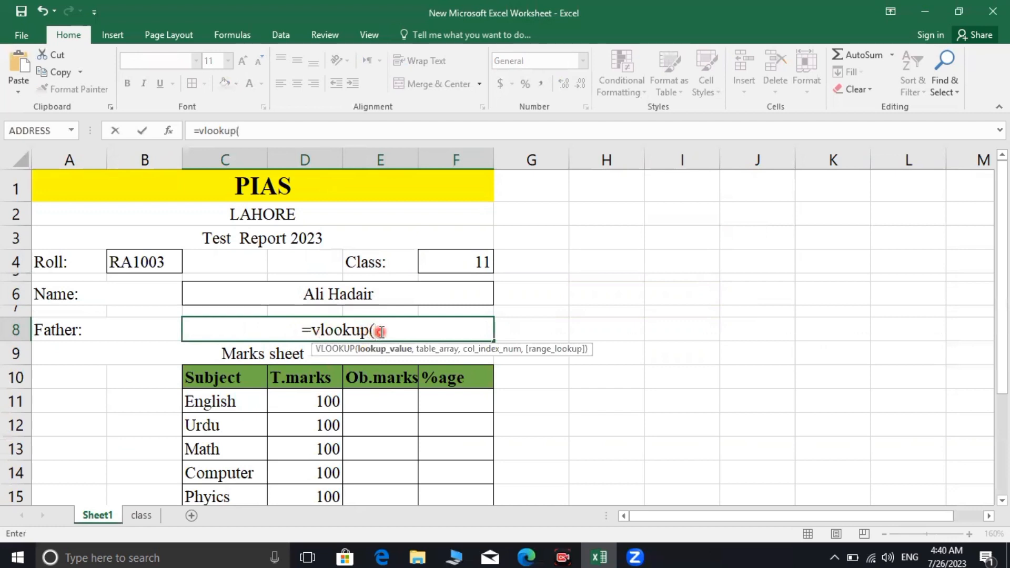
type("b4")
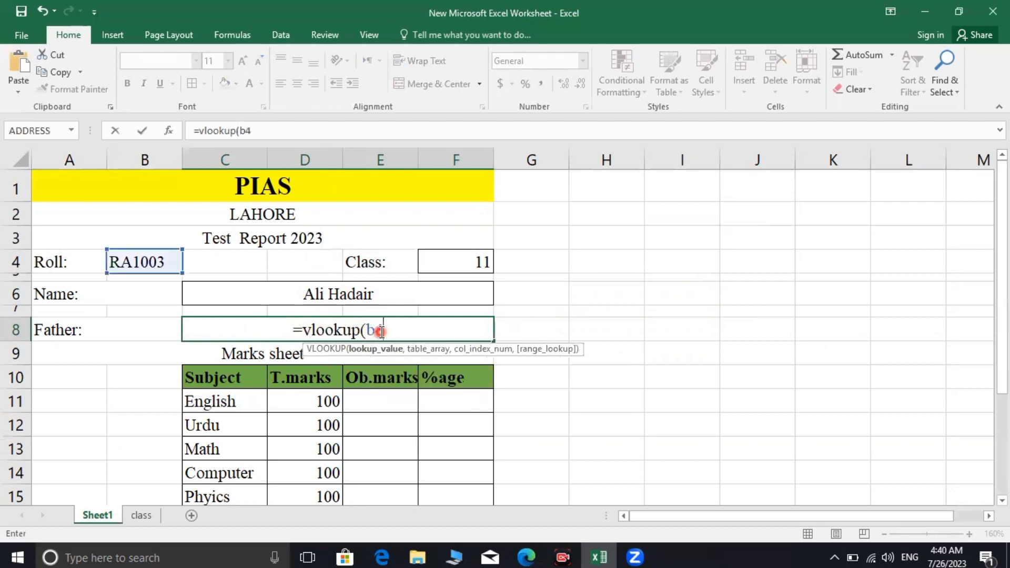
type(",li")
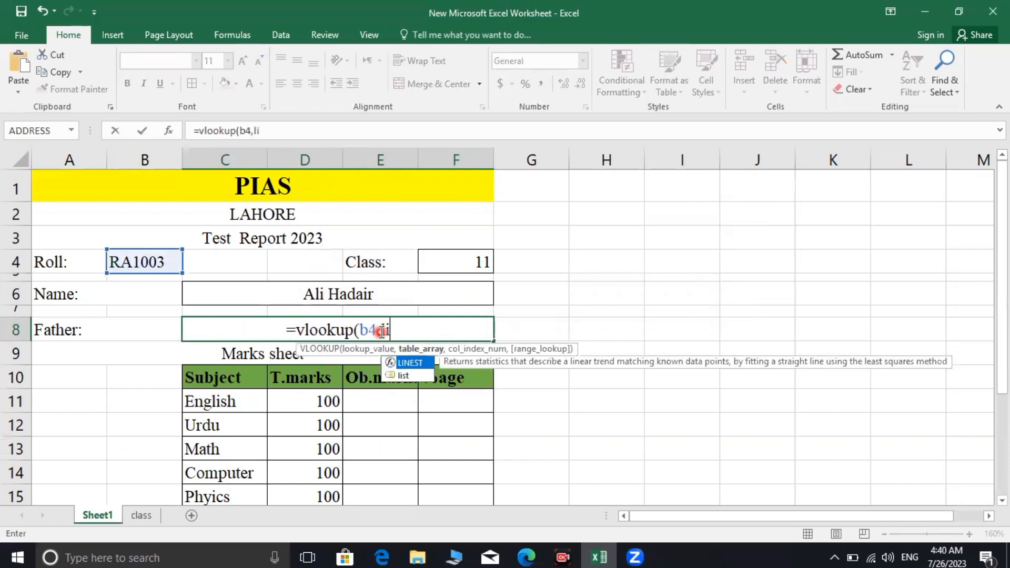
type("st,")
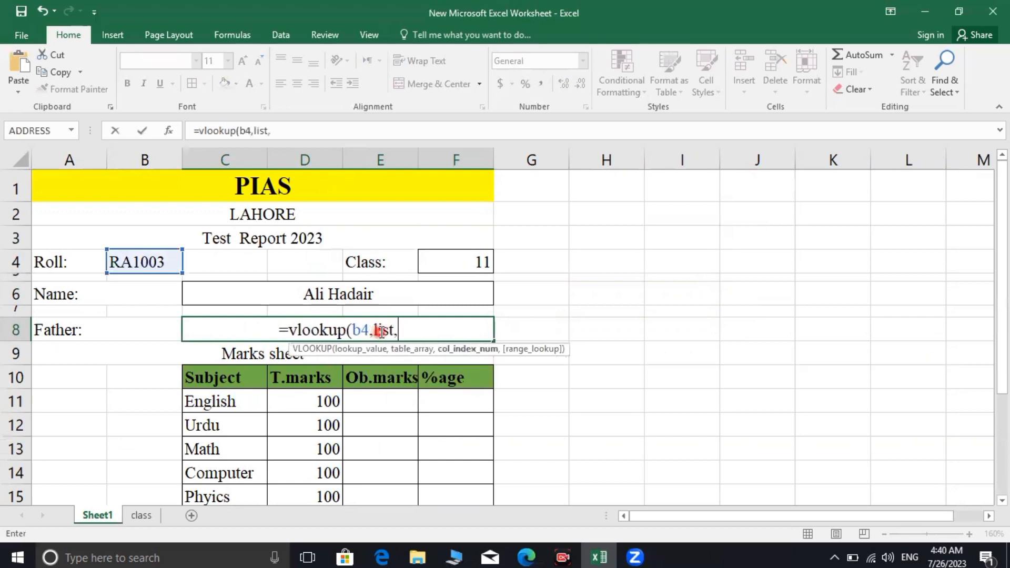
type("3")
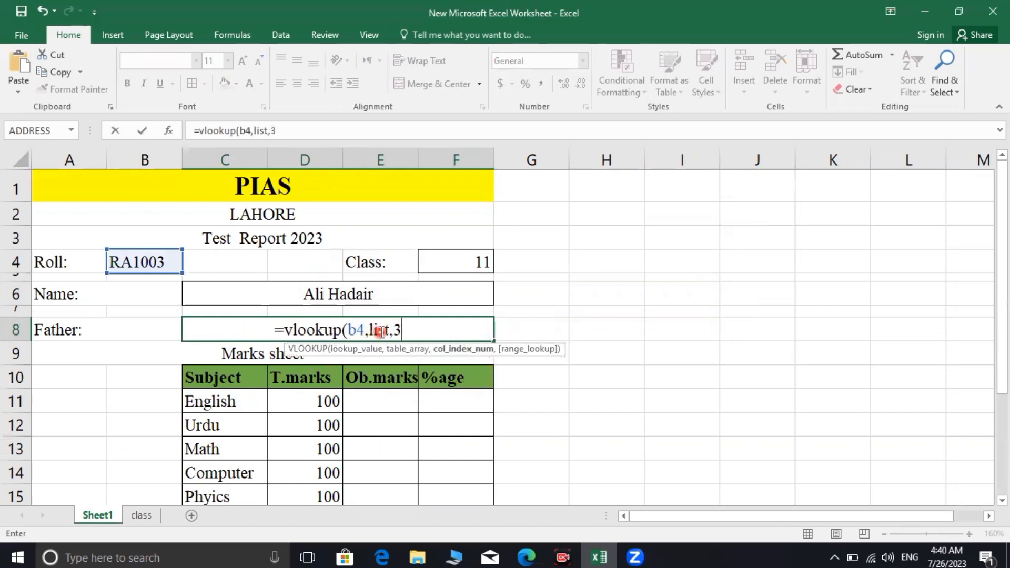
type(")")
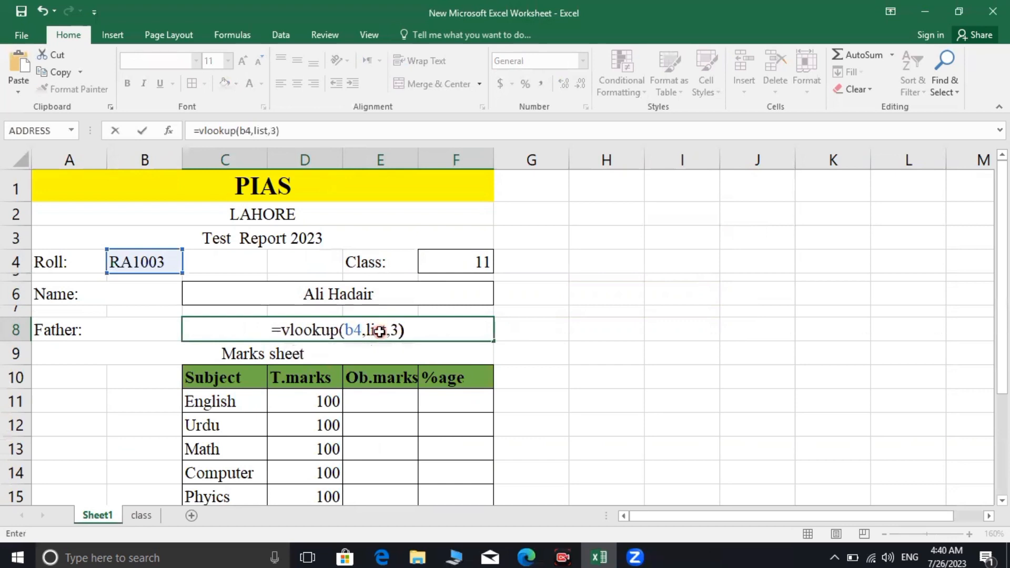
key("Return")
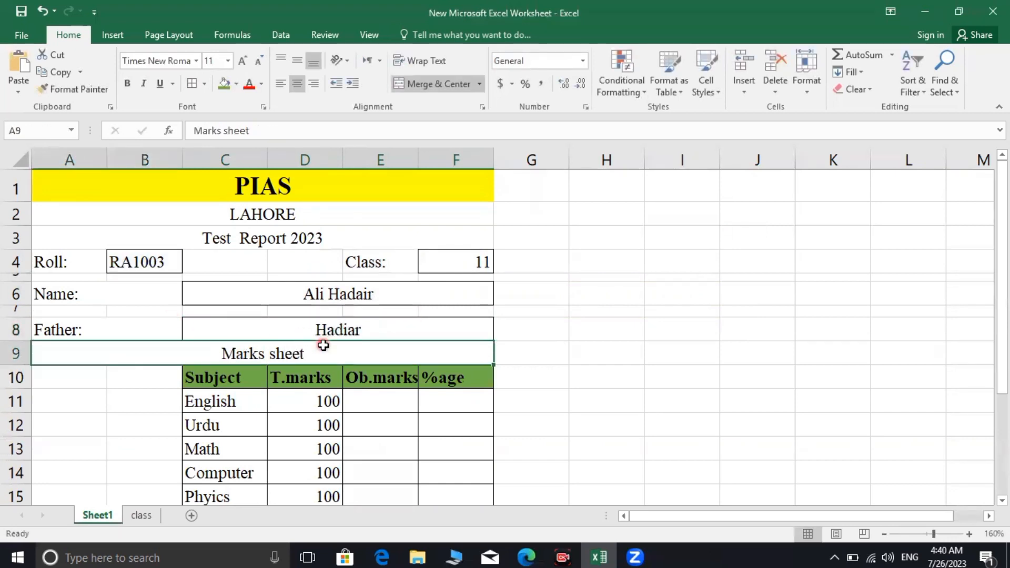
Scroll through Sheet1, then view the class sheet's Record table
scroll(327, 347, "down", 1)
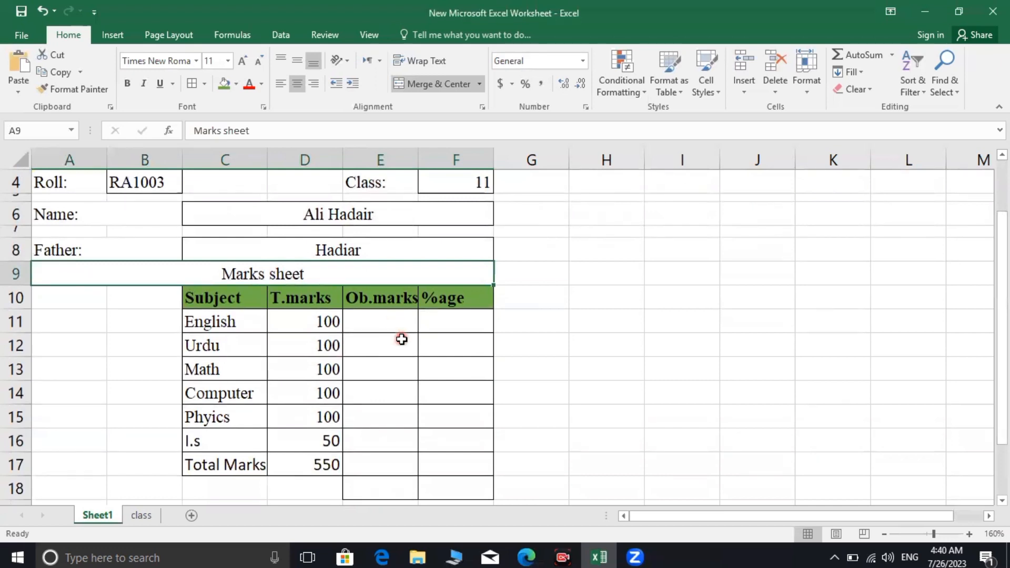
scroll(402, 339, "up", 1)
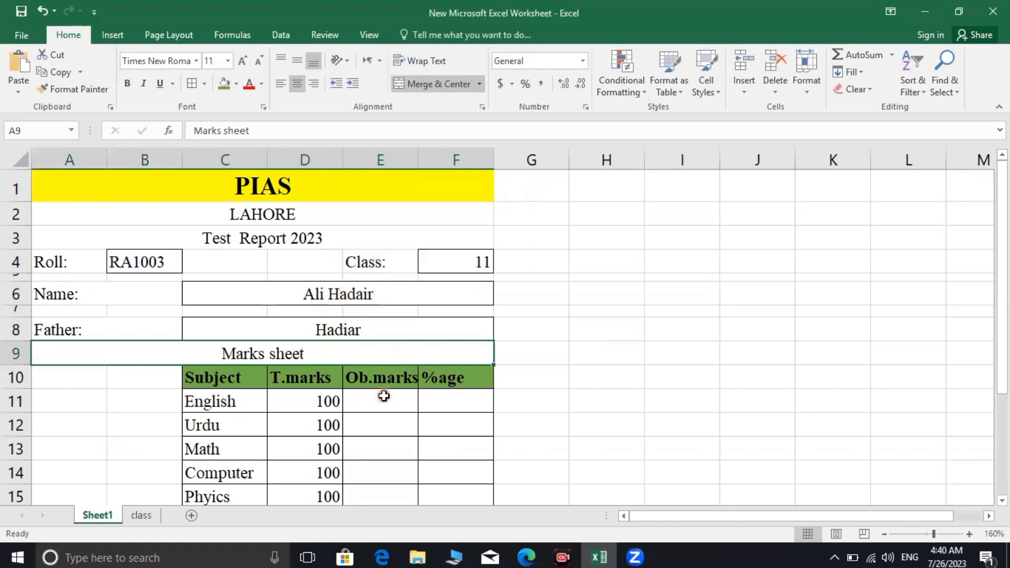
scroll(378, 407, "down", 1)
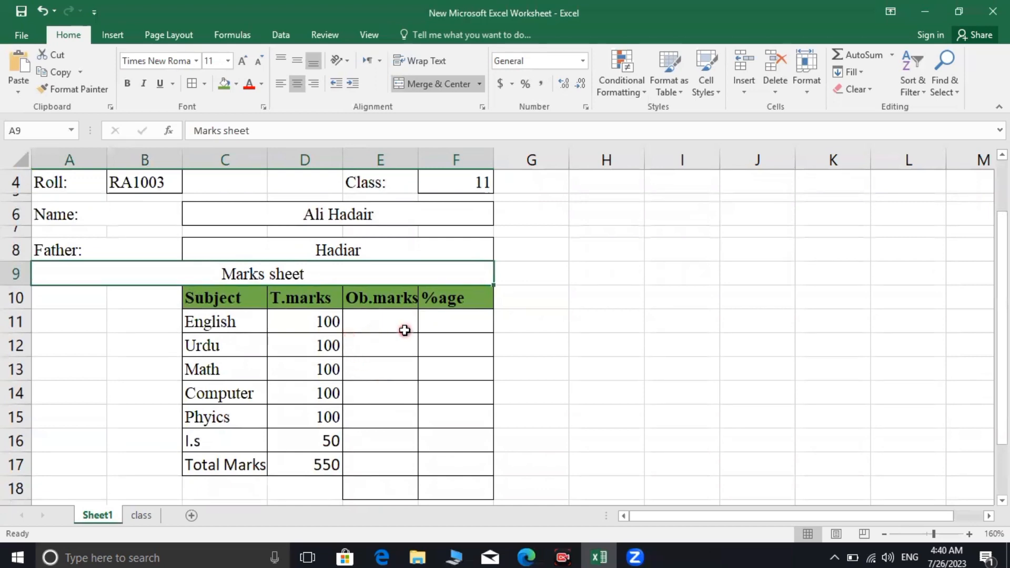
scroll(405, 330, "up", 1)
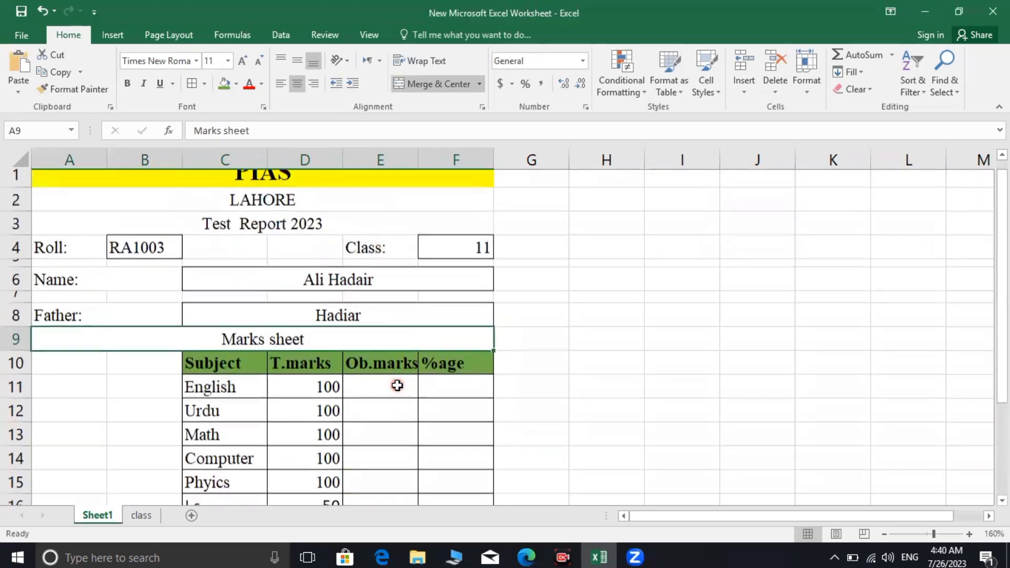
scroll(397, 386, "down", 1)
left_click(141, 516)
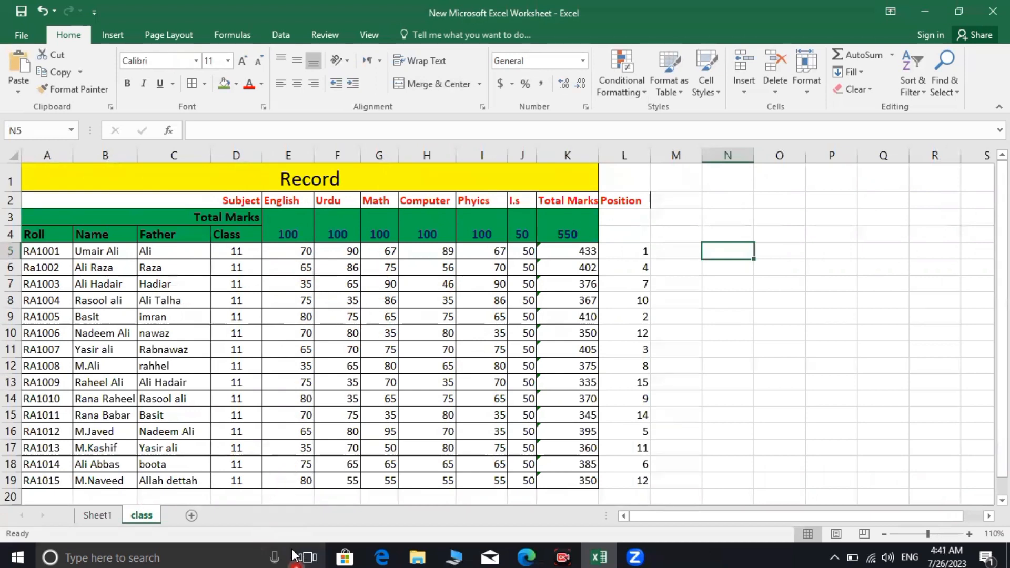
Enter a VLOOKUP of B4 against list column 5 in English obtained marks E11, showing 35
left_click(98, 515)
left_click(377, 331)
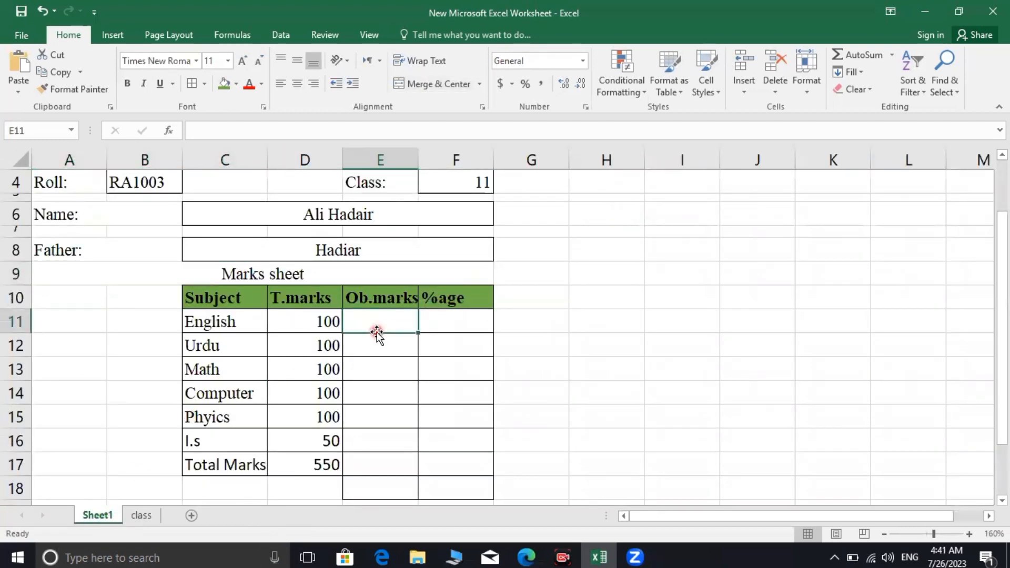
type("=")
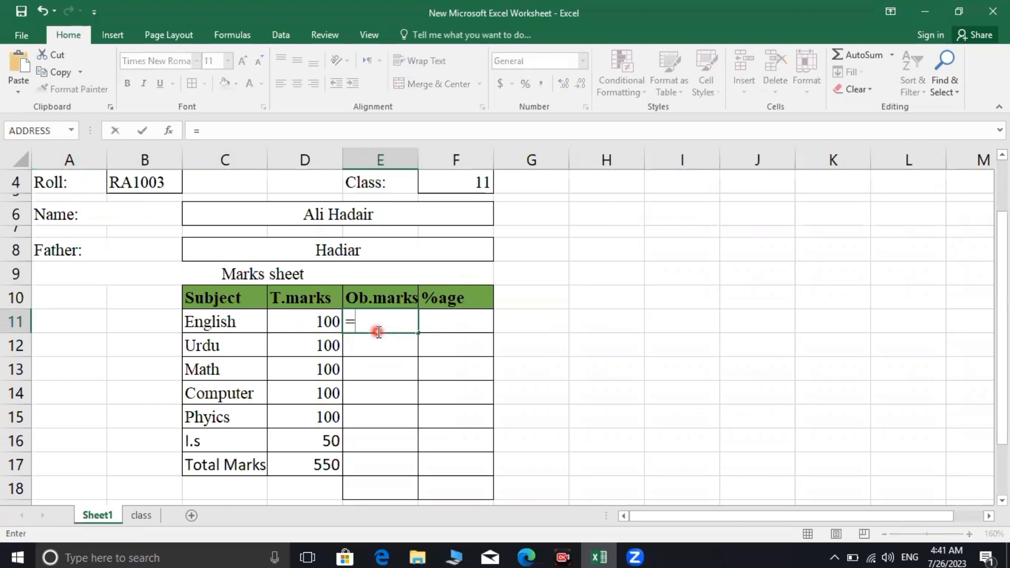
type("vloo")
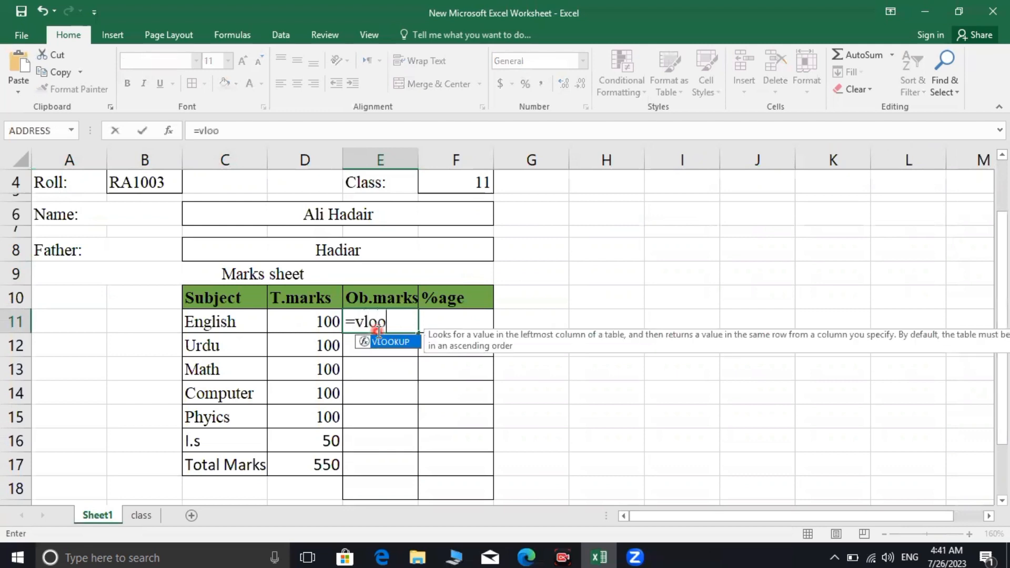
type("kup(b")
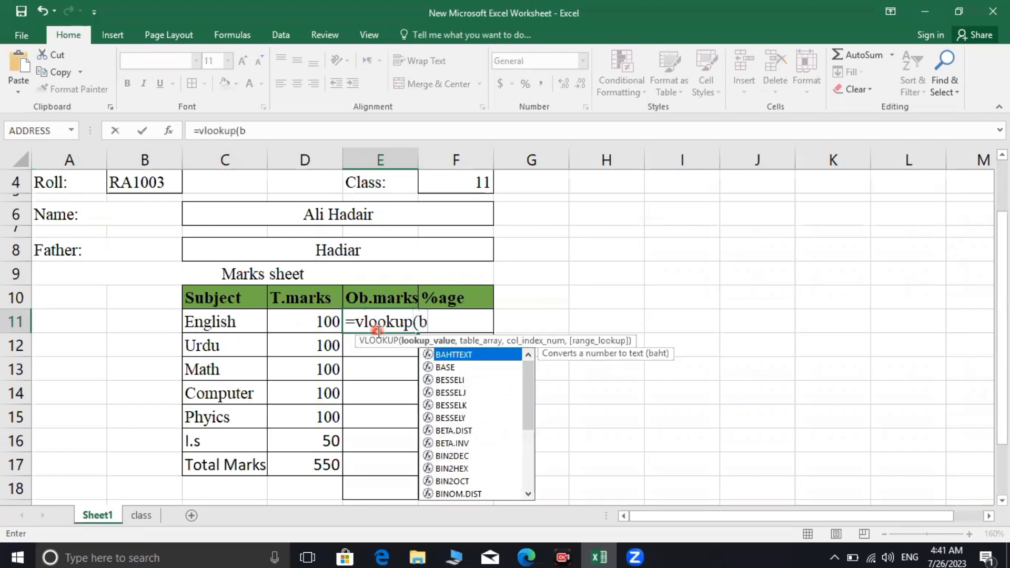
type("4")
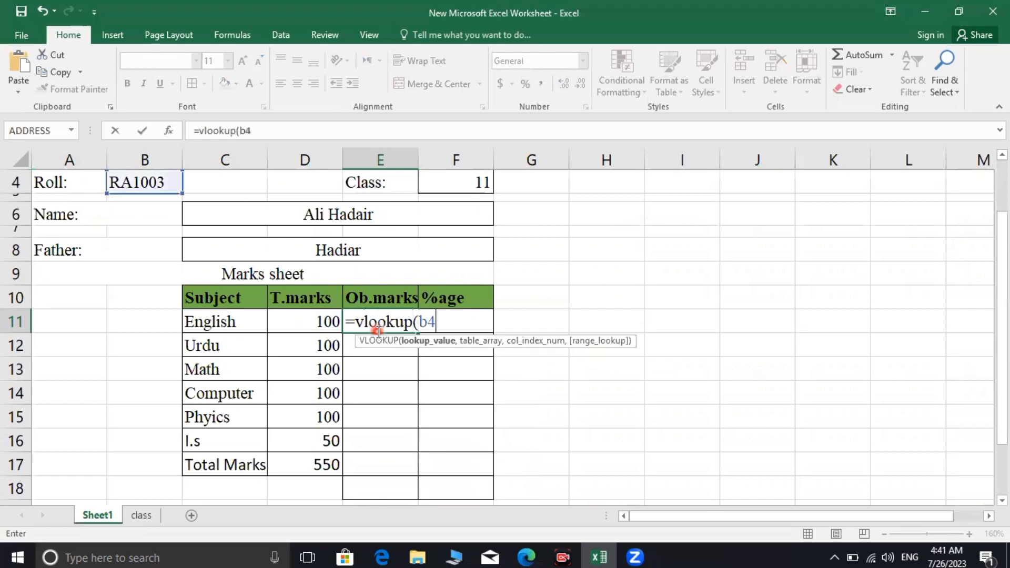
type(",list")
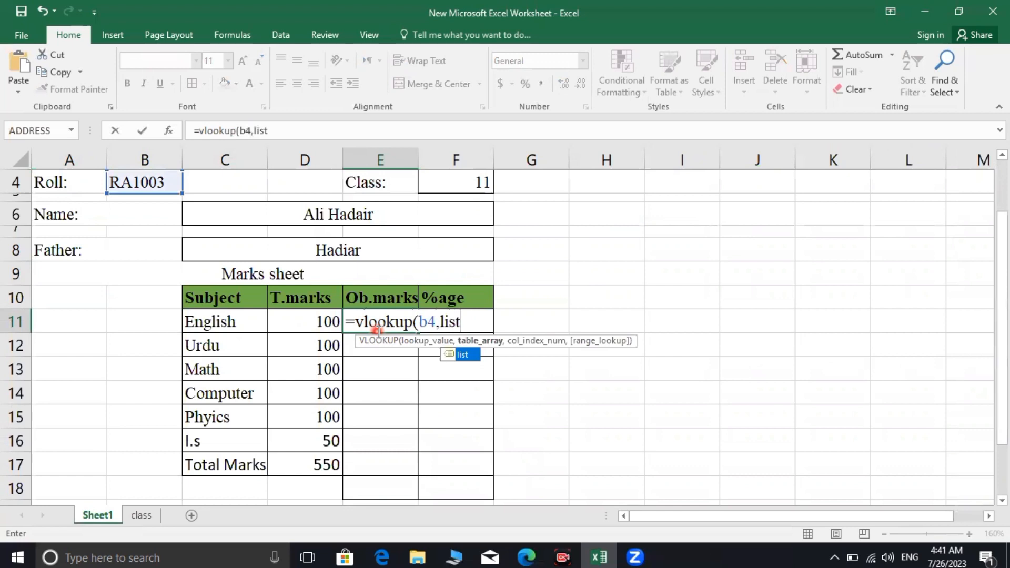
type(",5")
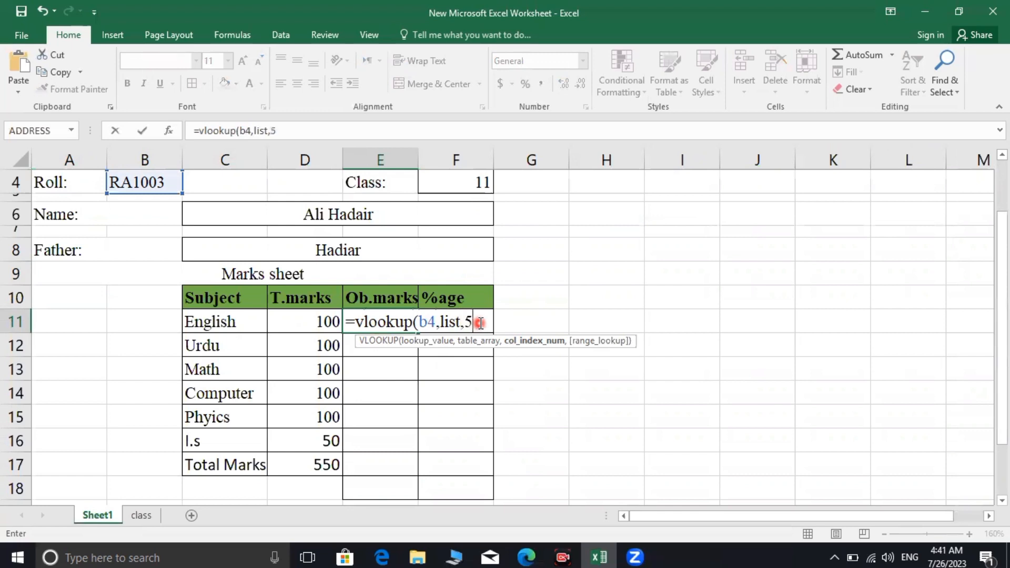
key("Return")
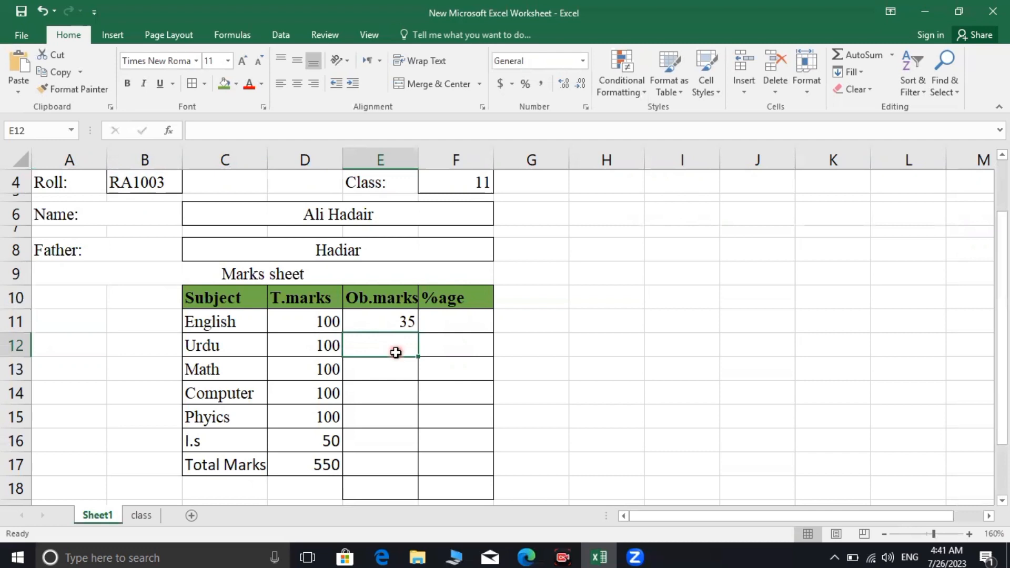
Enter =vlookup(b4,list,6) in the Urdu obtained-marks cell E12, showing 65
type("=")
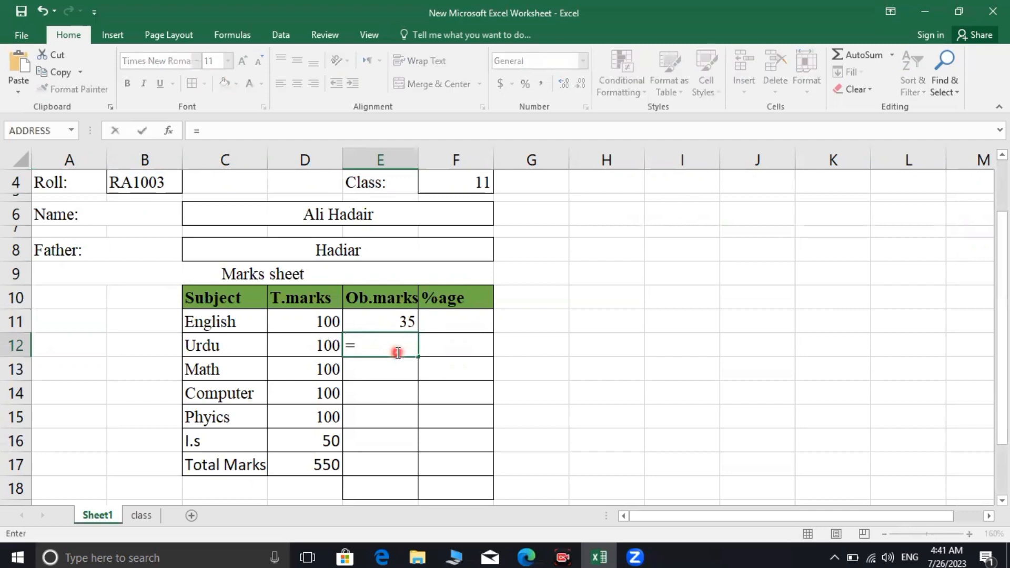
type("v")
key("BackSpace")
type("v")
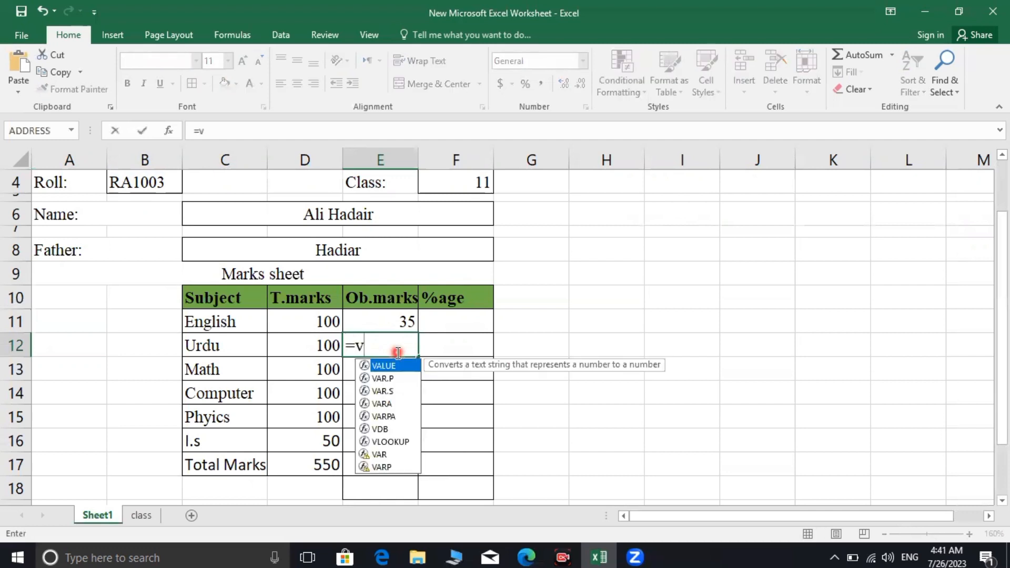
type("looku")
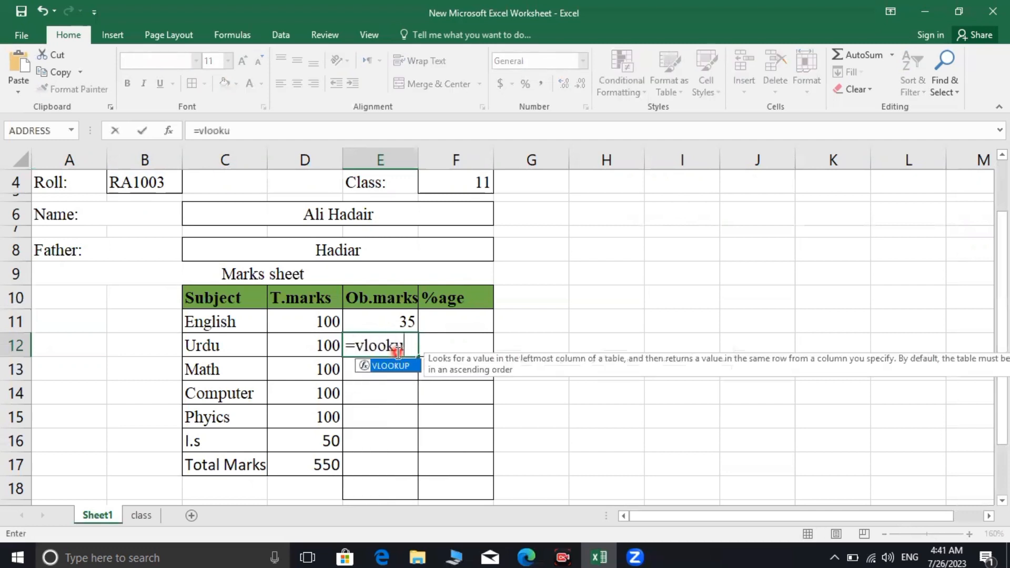
type("p(")
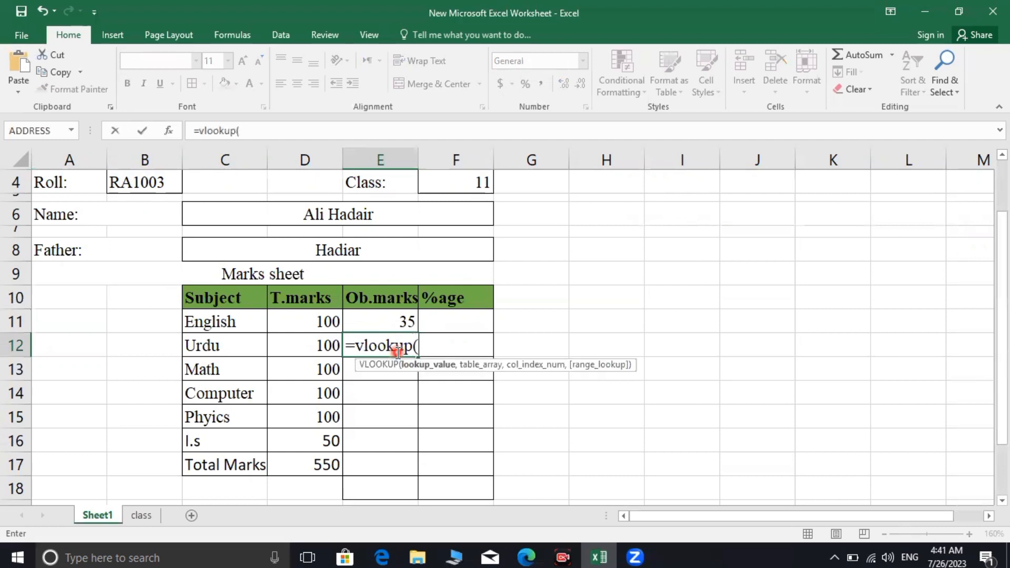
type("b4")
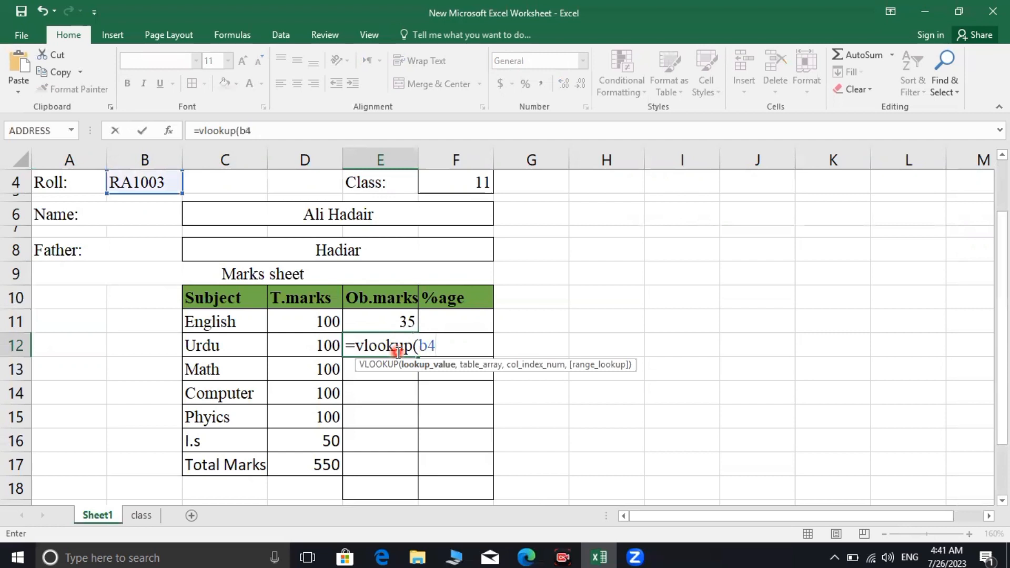
type(",lis")
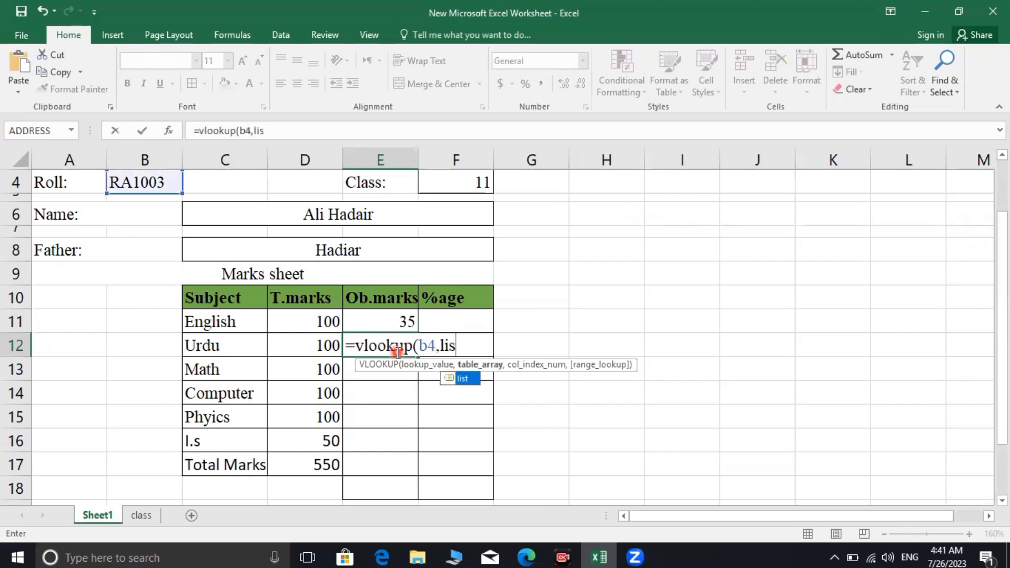
type("t,6")
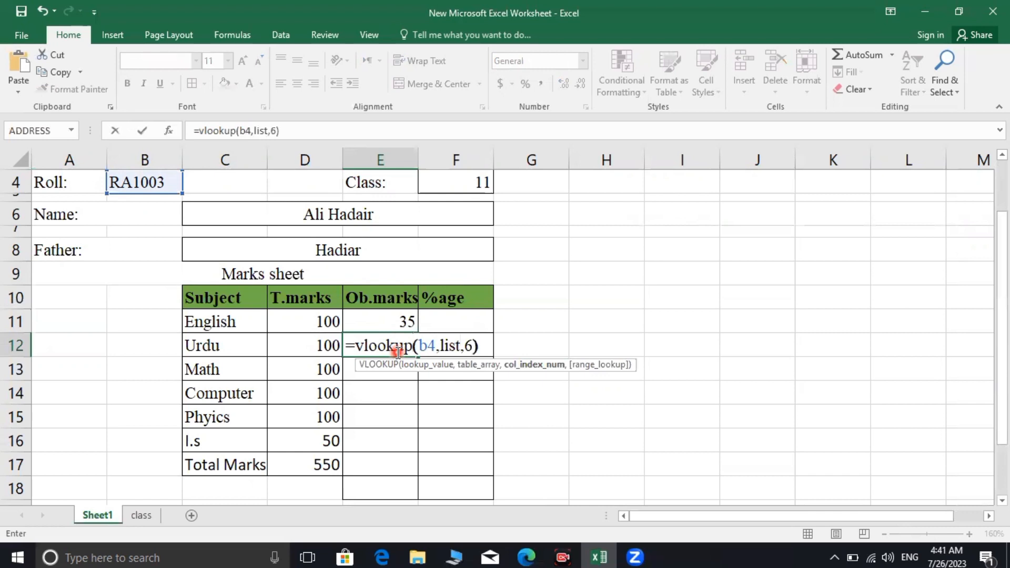
type(")")
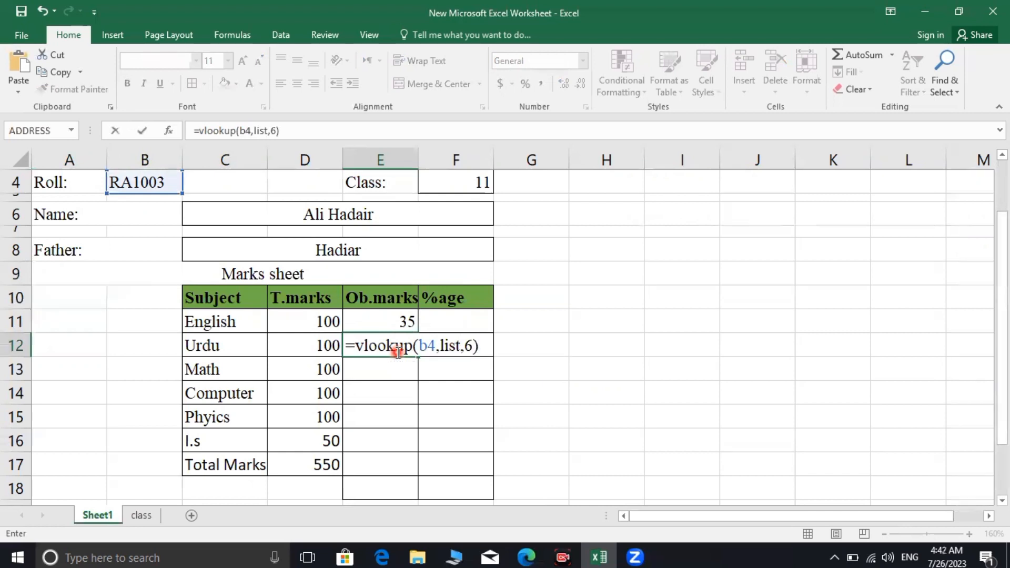
key("Return")
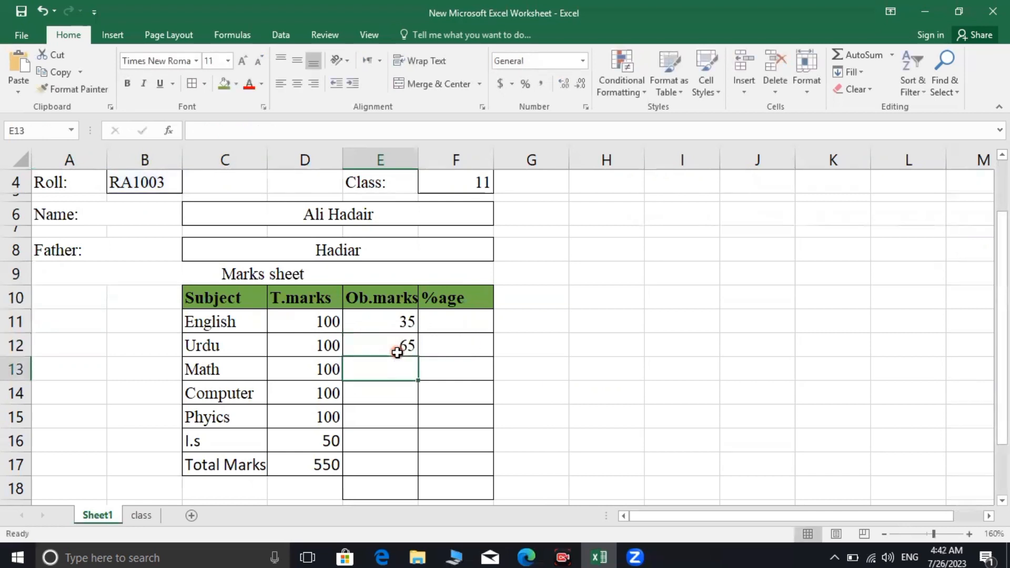
Briefly edit E11's formula, then restore the English lookup formula by pasting it back
left_click(397, 317)
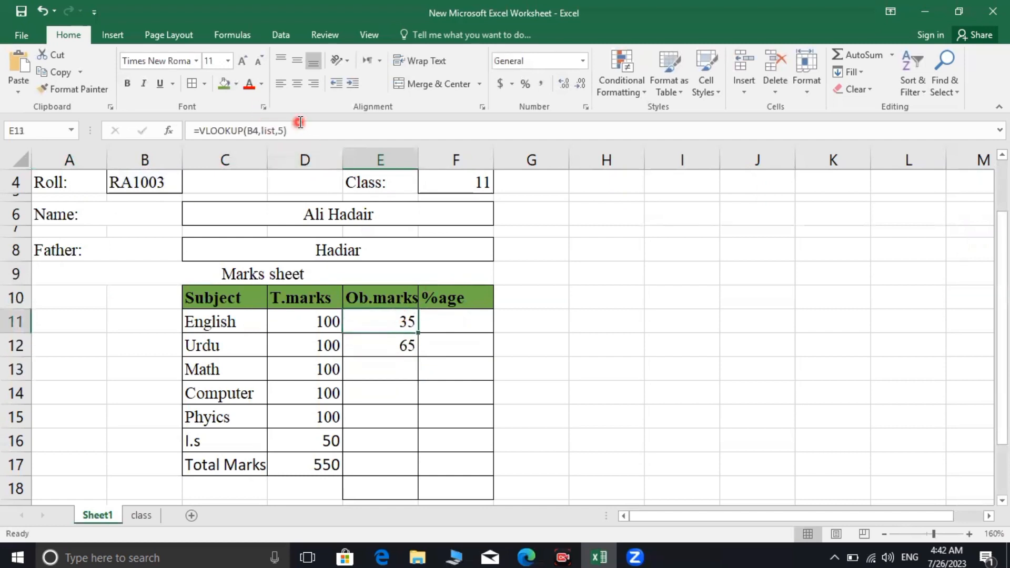
left_click_drag(293, 130, 209, 133)
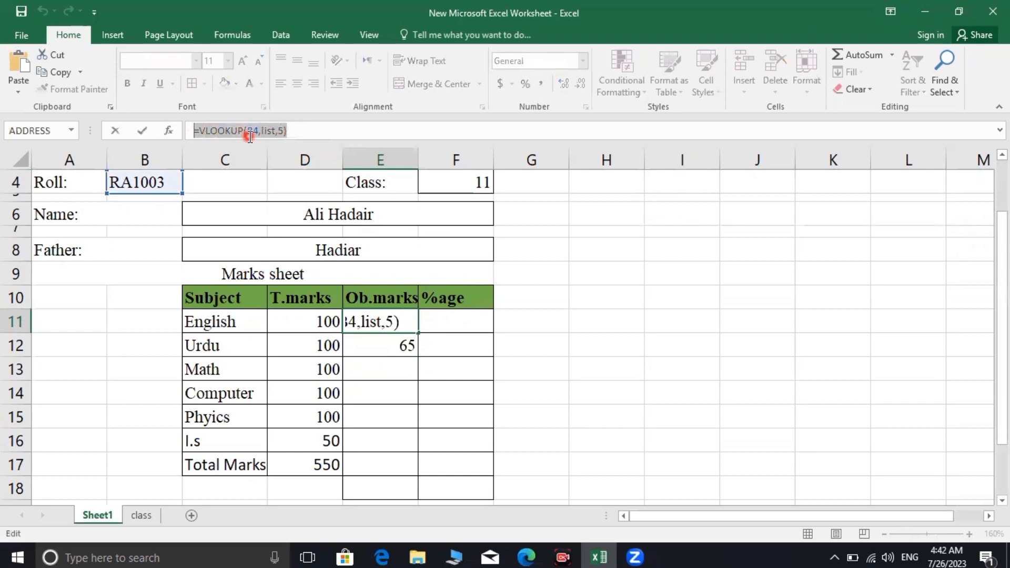
left_click(396, 367)
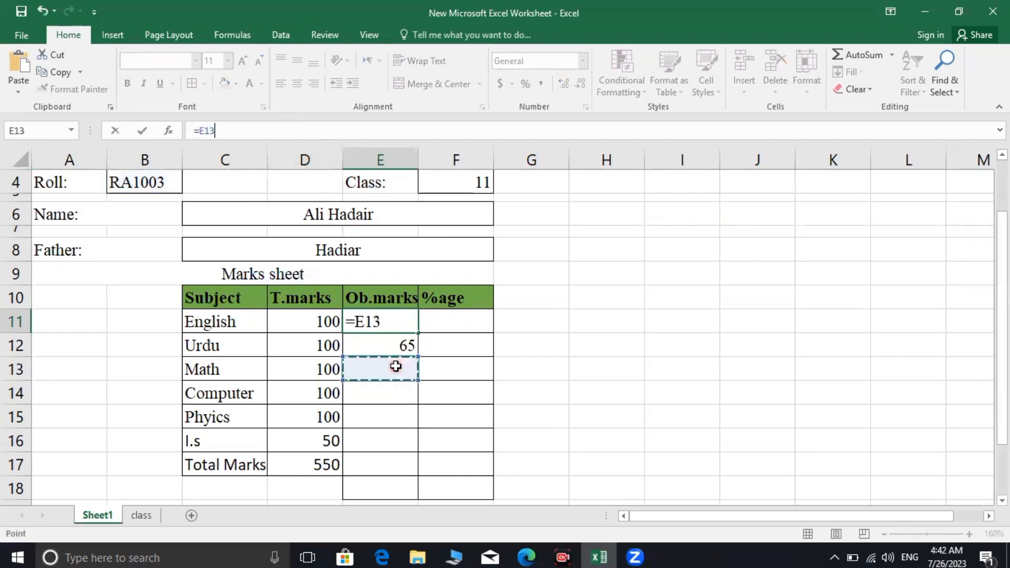
left_click(380, 325)
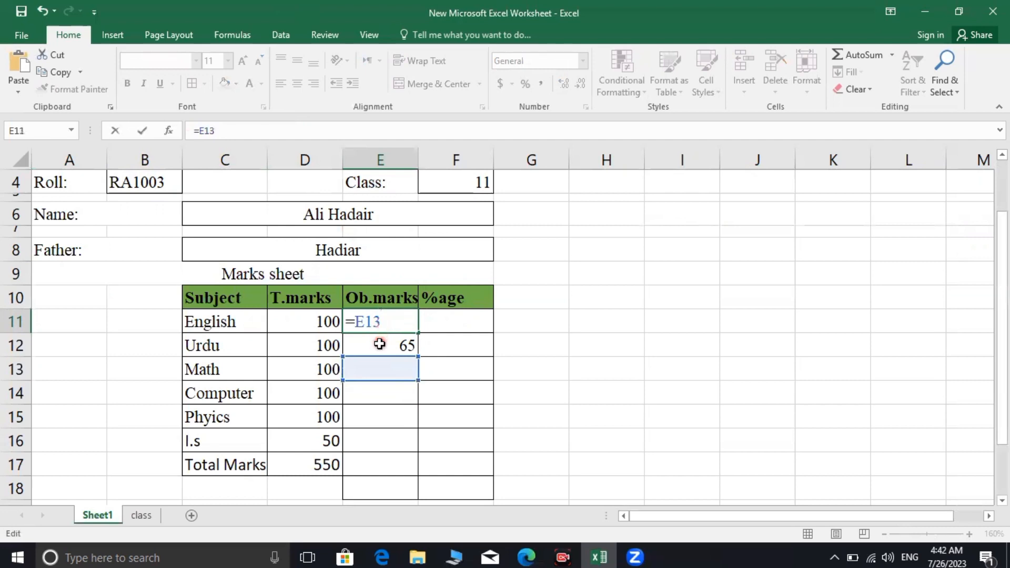
left_click(383, 393)
left_click(394, 324)
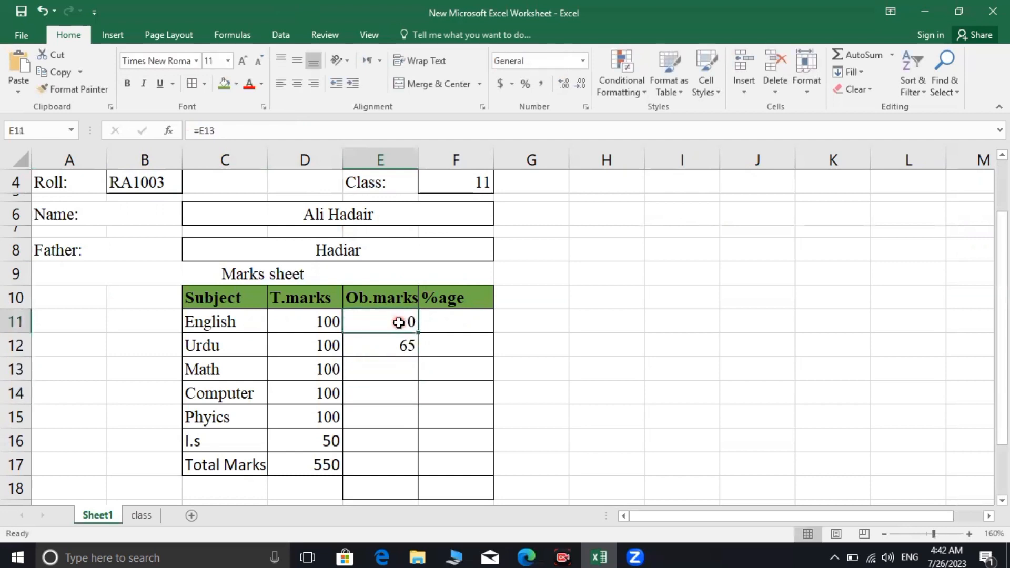
key("ctrl+v")
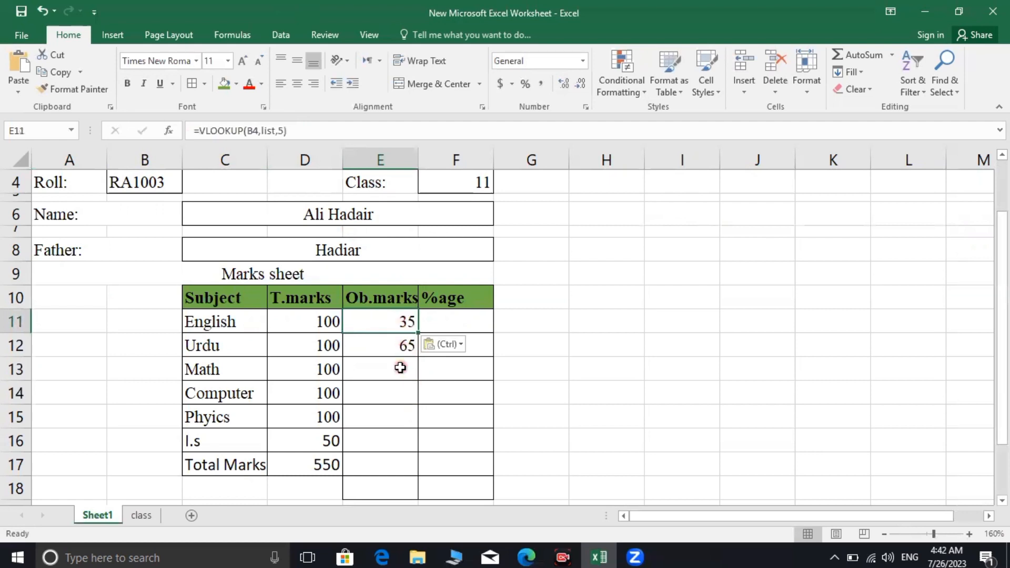
Paste the lookup formula into the Math, Computer, Phyics, I.s and Total Marks obtained cells
left_click(400, 368)
type("=VLOOKUP(B4,list,5)")
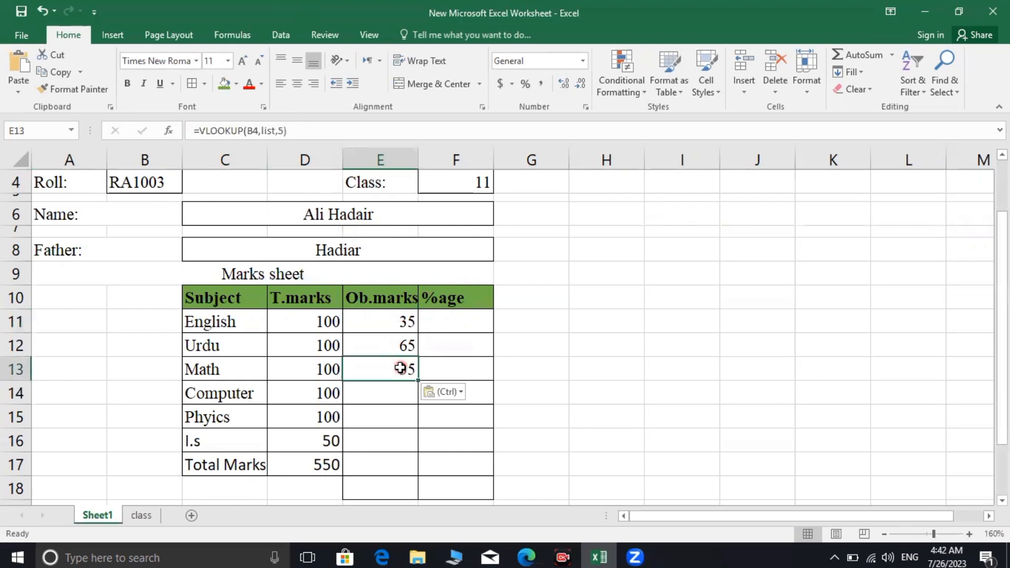
left_click(390, 399)
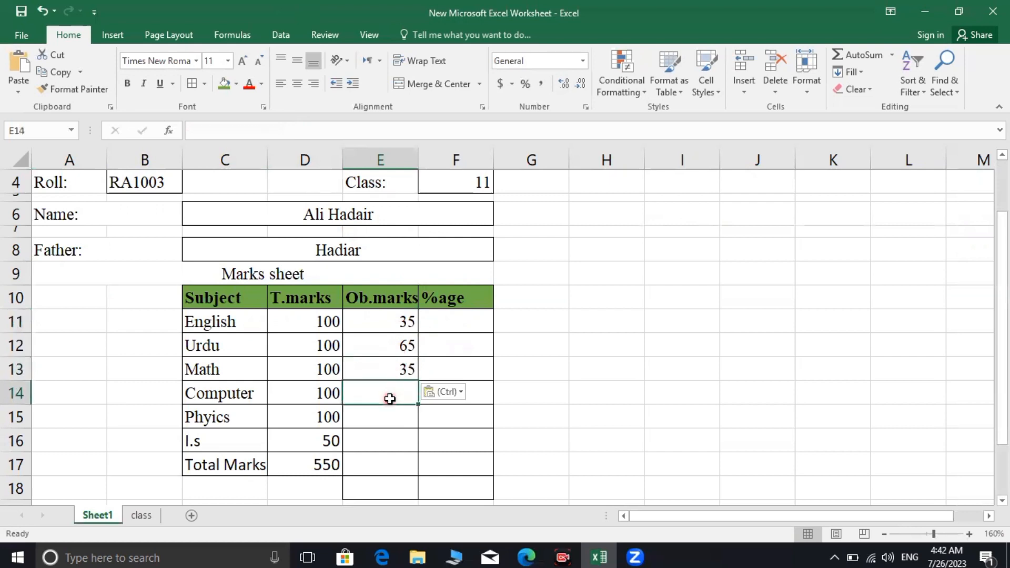
key("ctrl+v")
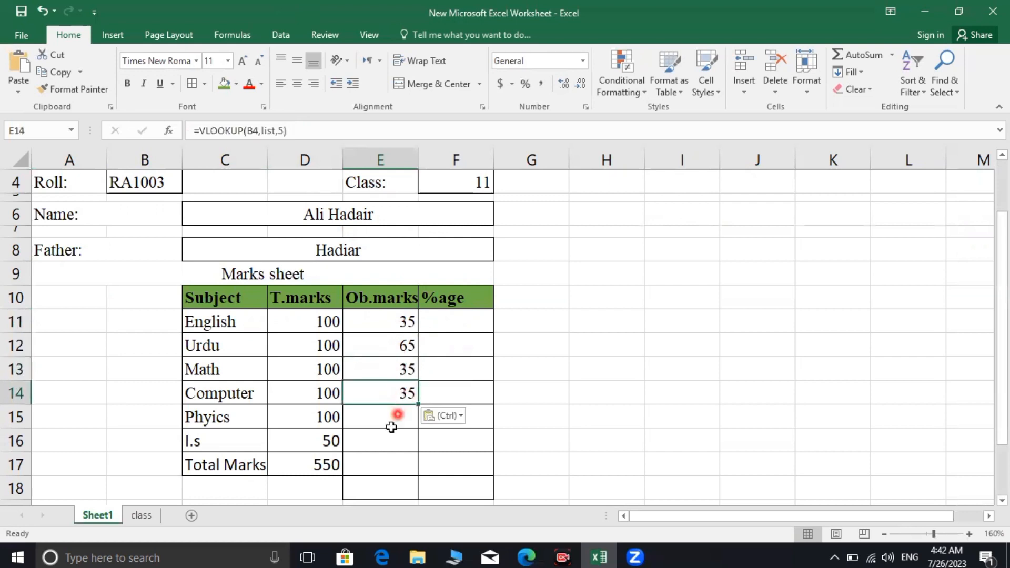
left_click(394, 421)
key("ctrl")
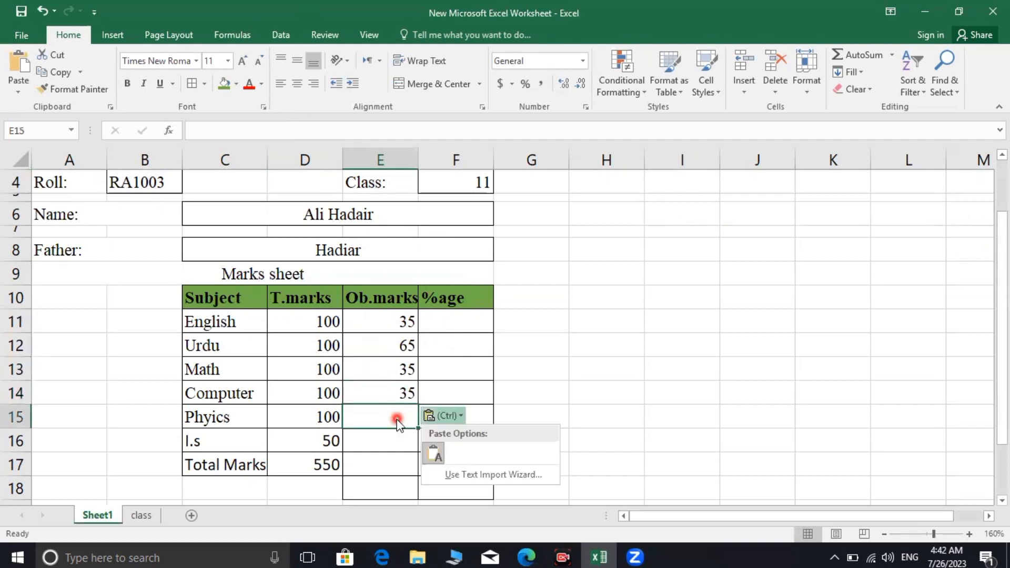
left_click(392, 425)
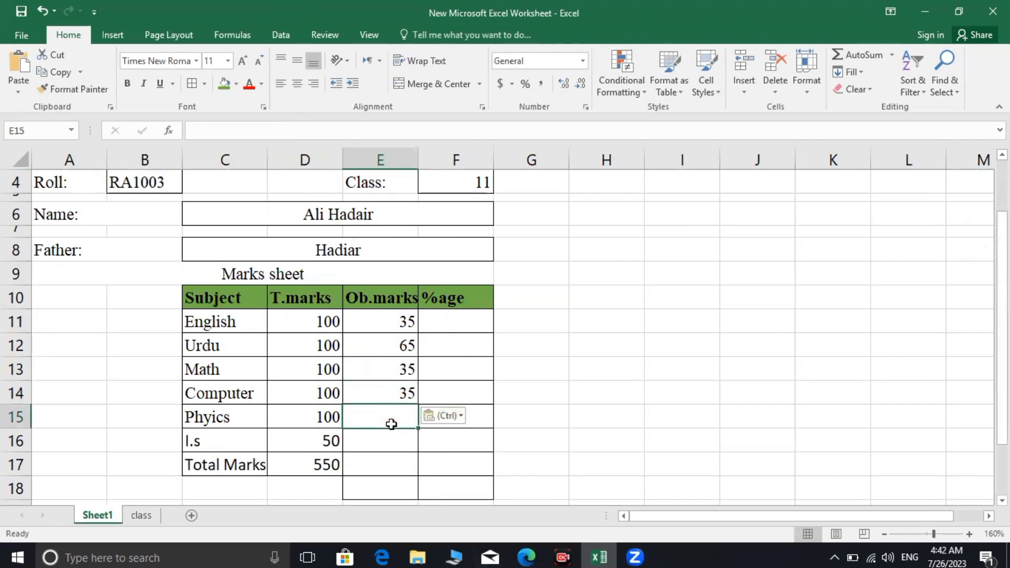
key("ctrl+v")
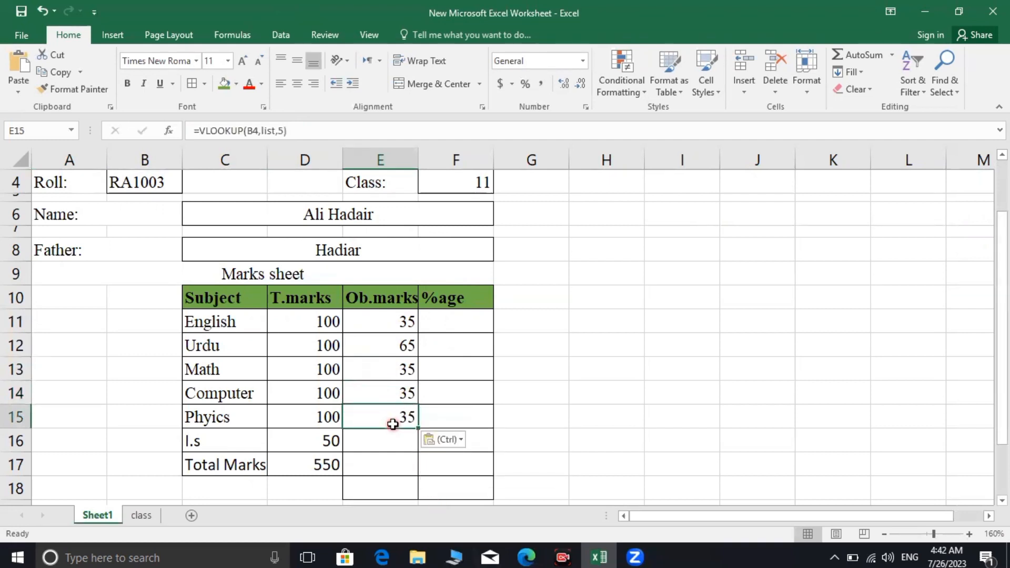
left_click(396, 439)
key("ctrl+v")
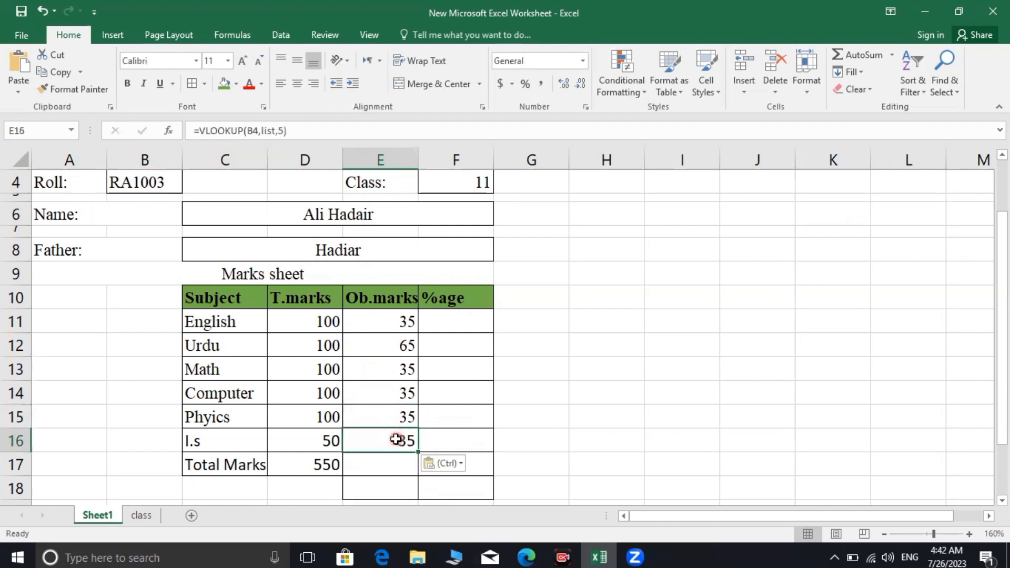
left_click(383, 466)
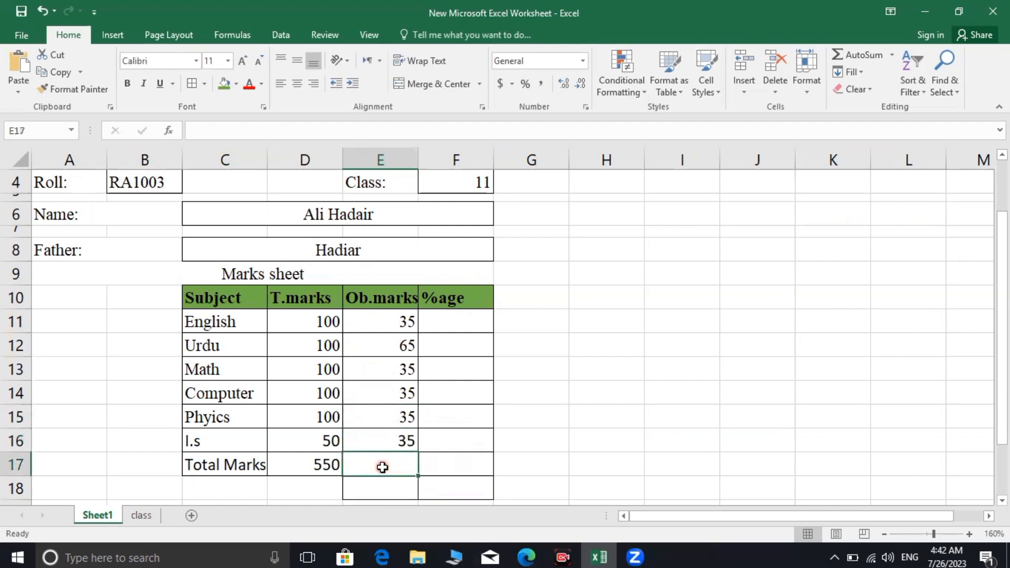
key("ctrl+v")
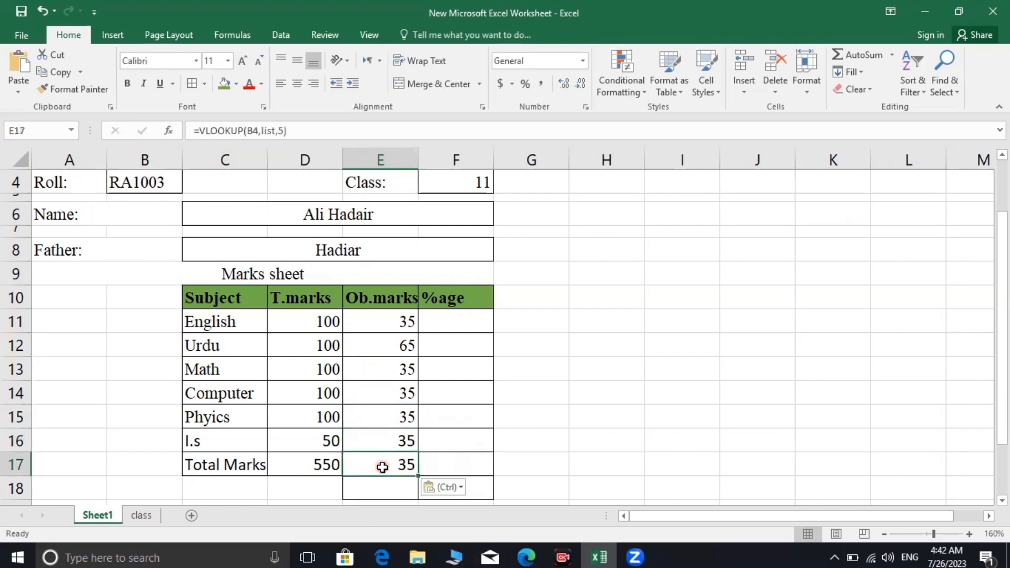
left_click(400, 368)
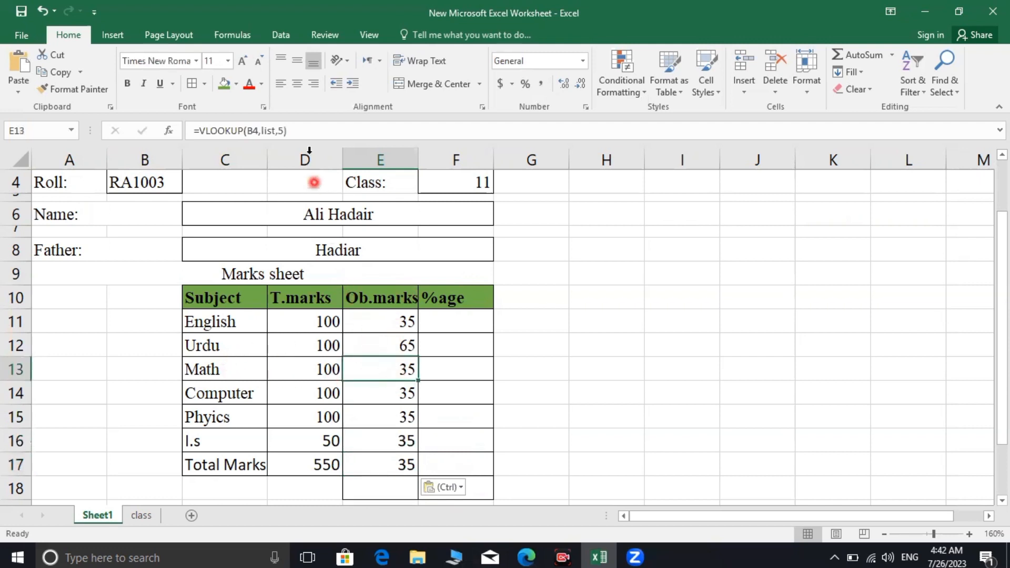
Change the Math and Computer lookup column indexes to 7 and 8, showing 90 and 46
left_click(281, 131)
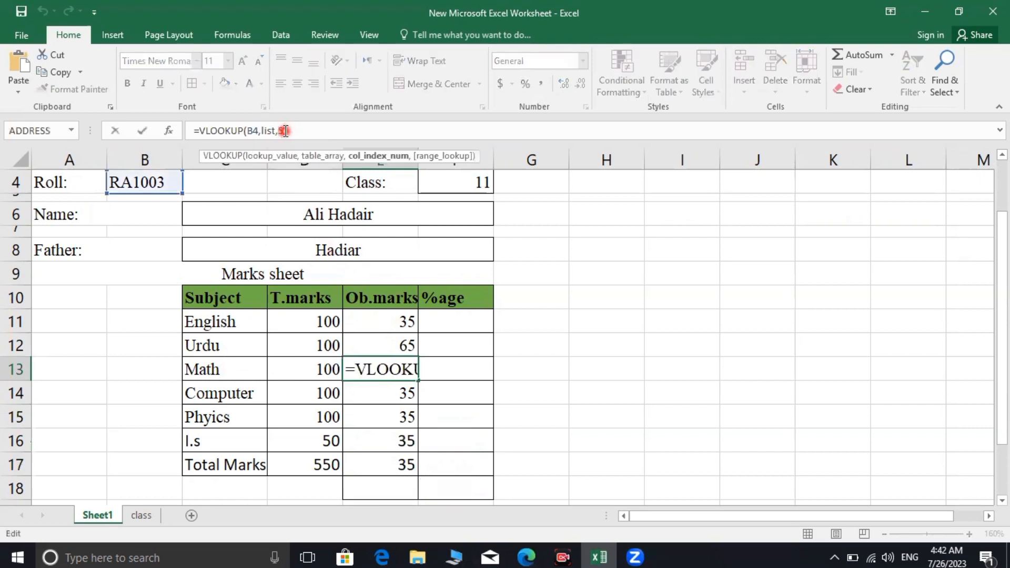
left_click(303, 133)
type(")")
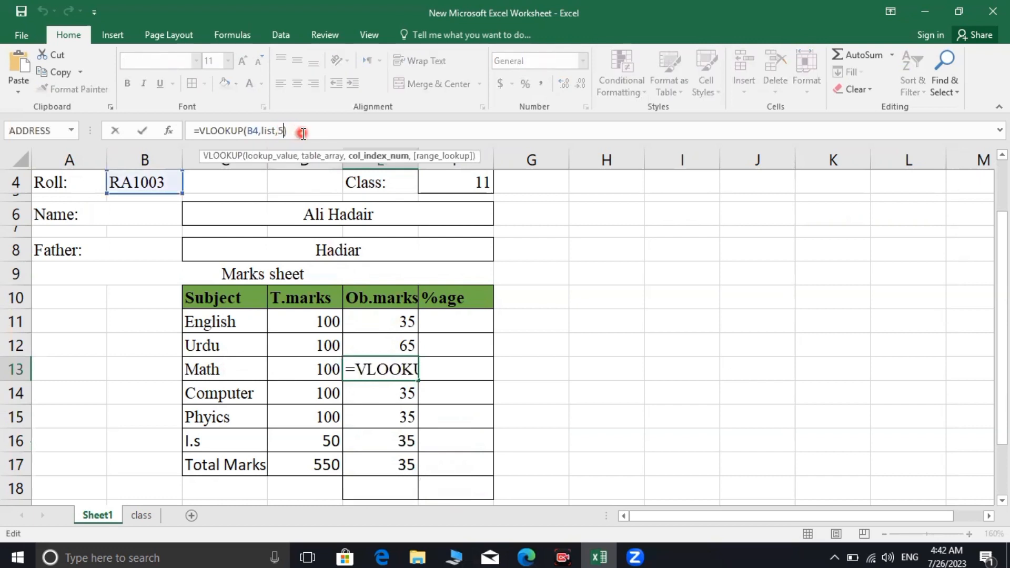
key("Left")
key("BackSpace")
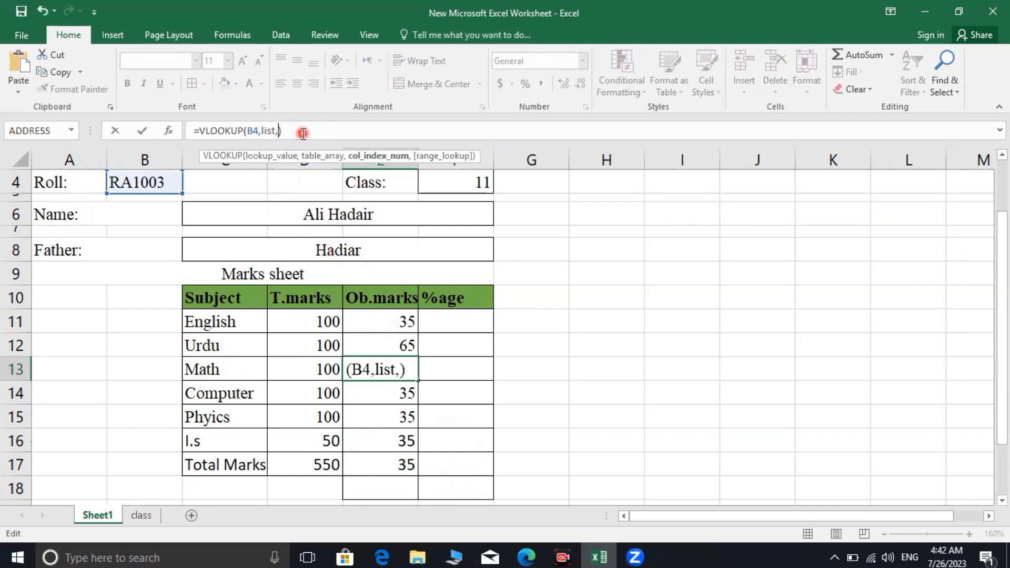
type("7")
key("Return")
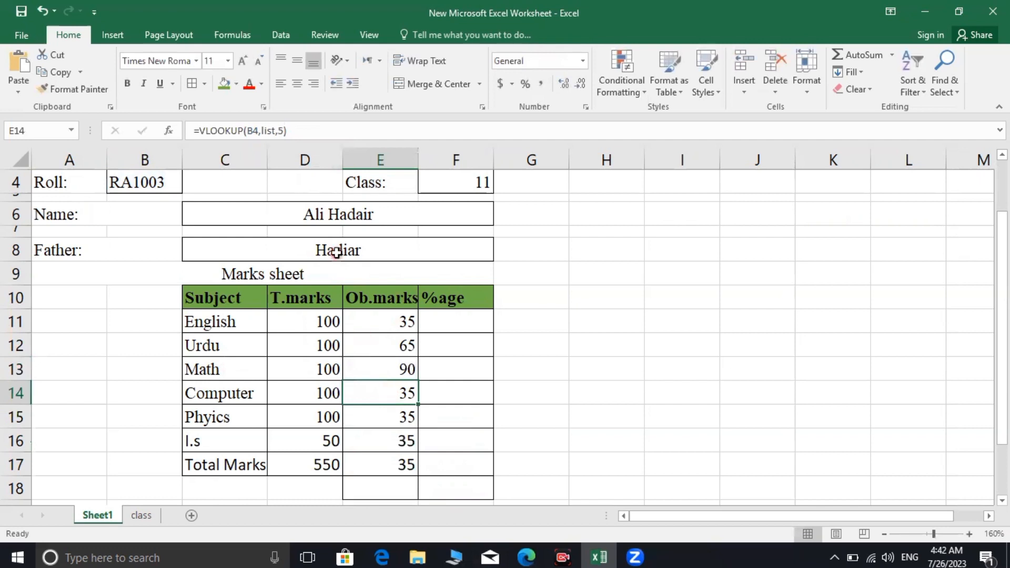
left_click(281, 124)
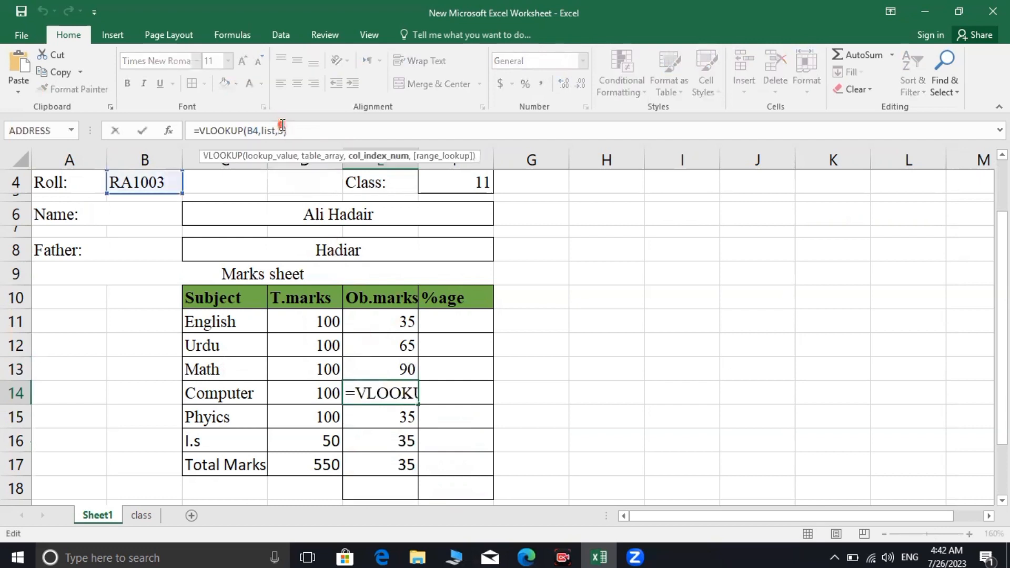
left_click(283, 125)
key("BackSpace")
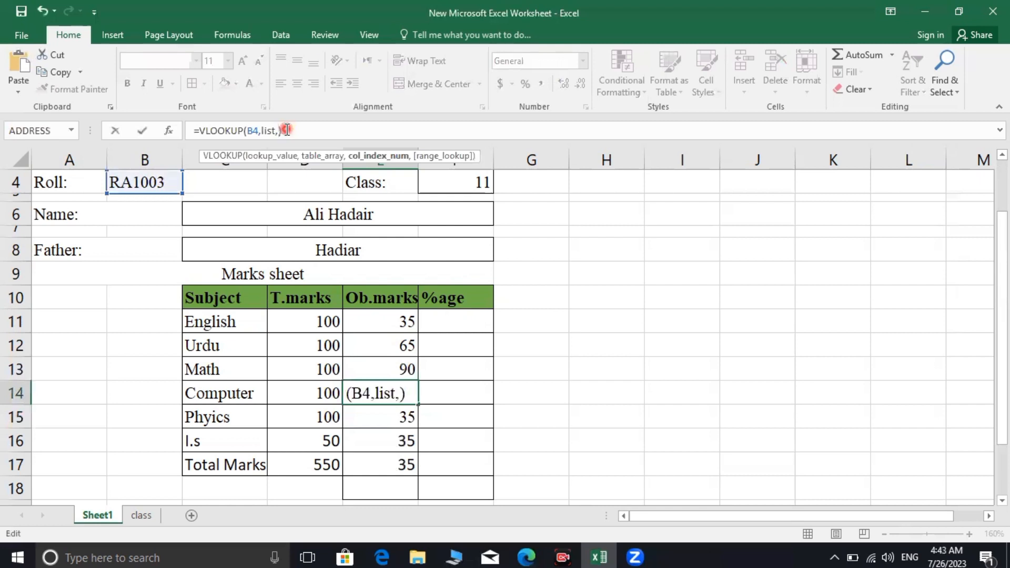
type("8")
key("Return")
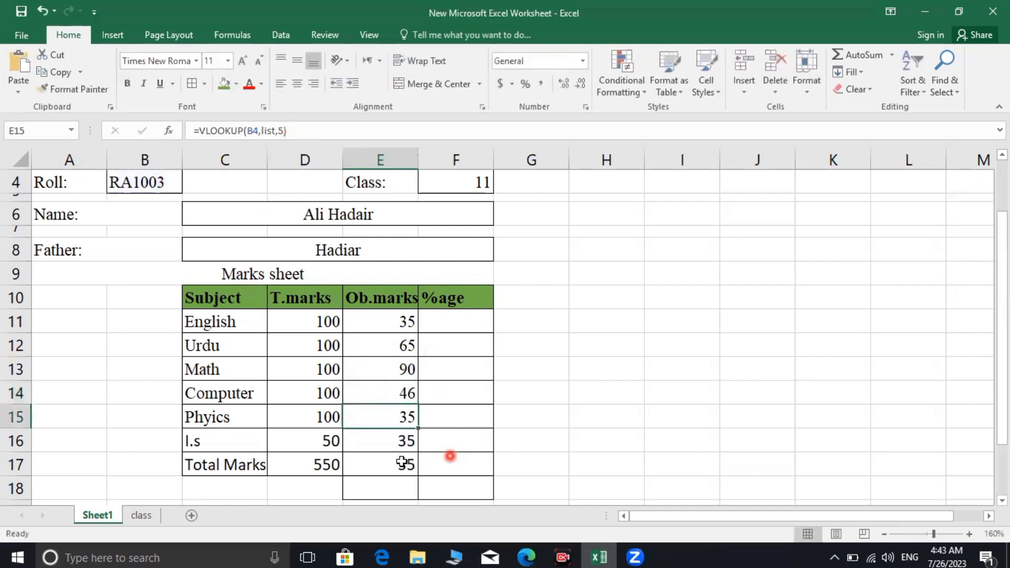
Change the Phyics and I.s column indexes to 9 and 10, then view the class sheet
left_click(403, 441)
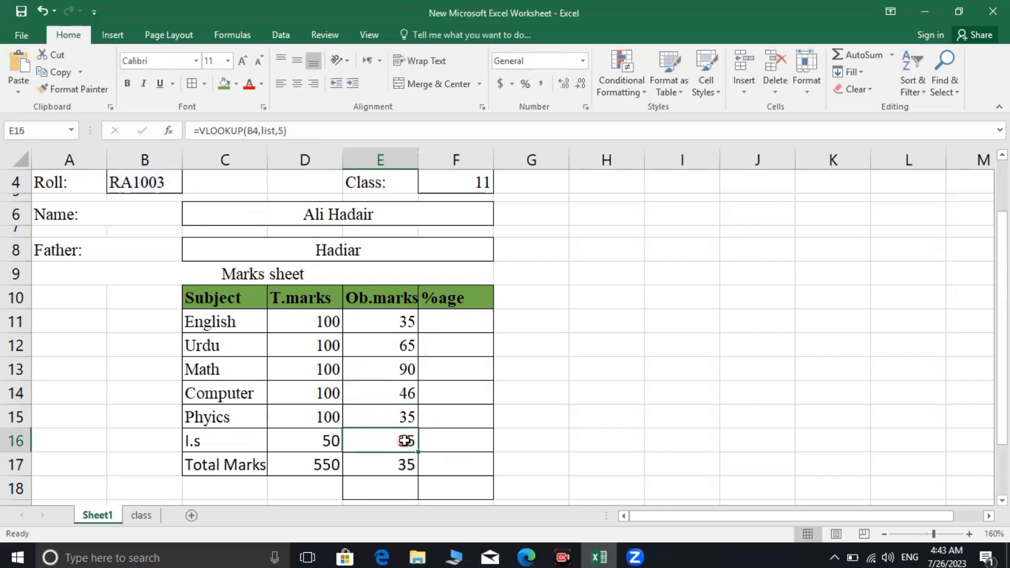
left_click(404, 421)
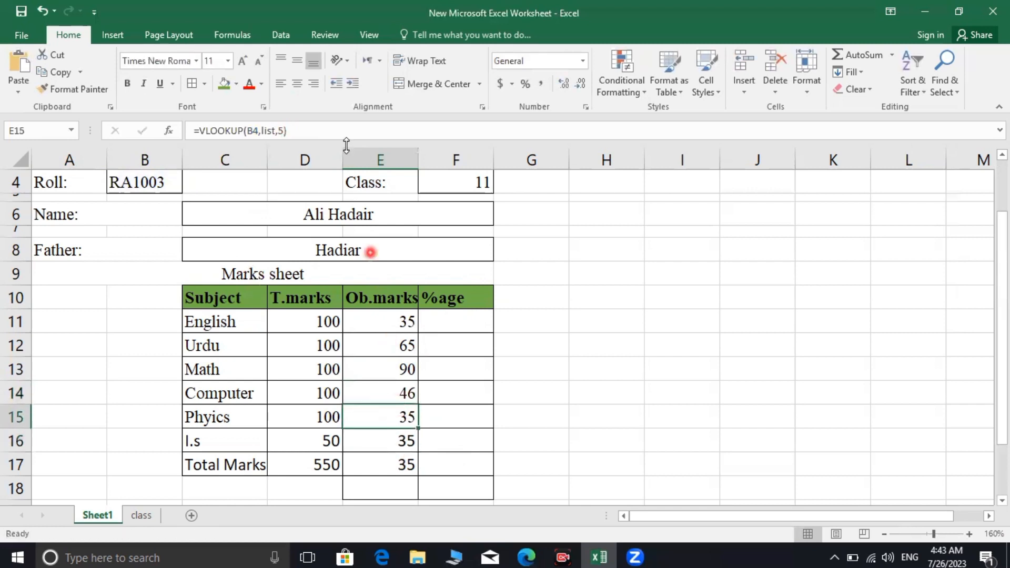
left_click(282, 129)
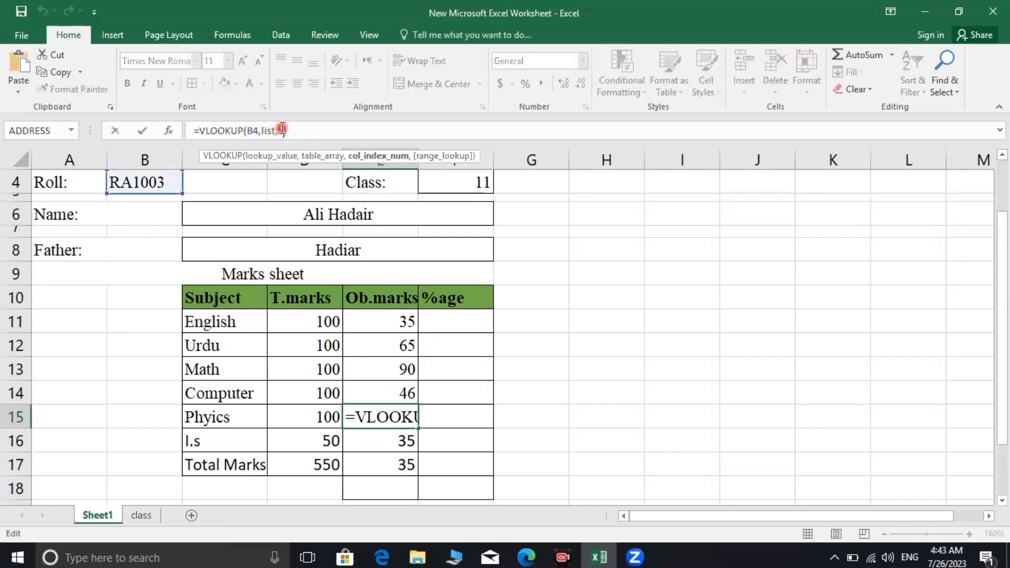
key("BackSpace")
type("9")
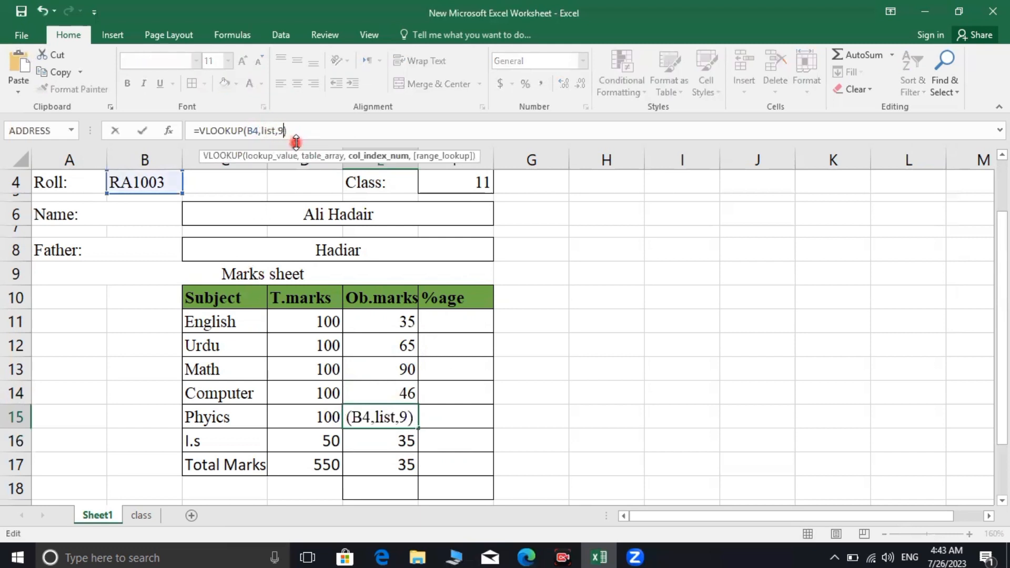
key("Return")
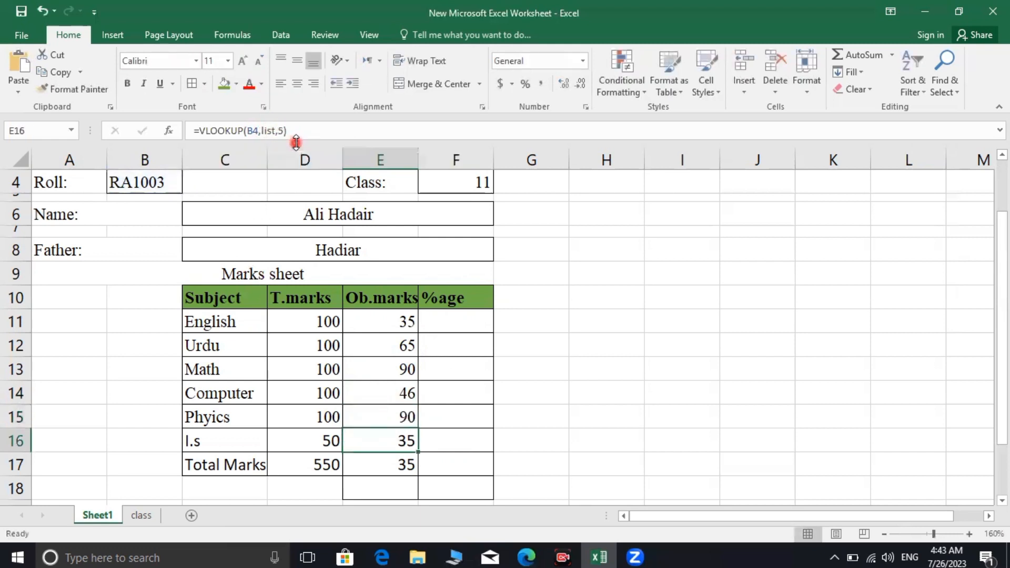
left_click(282, 130)
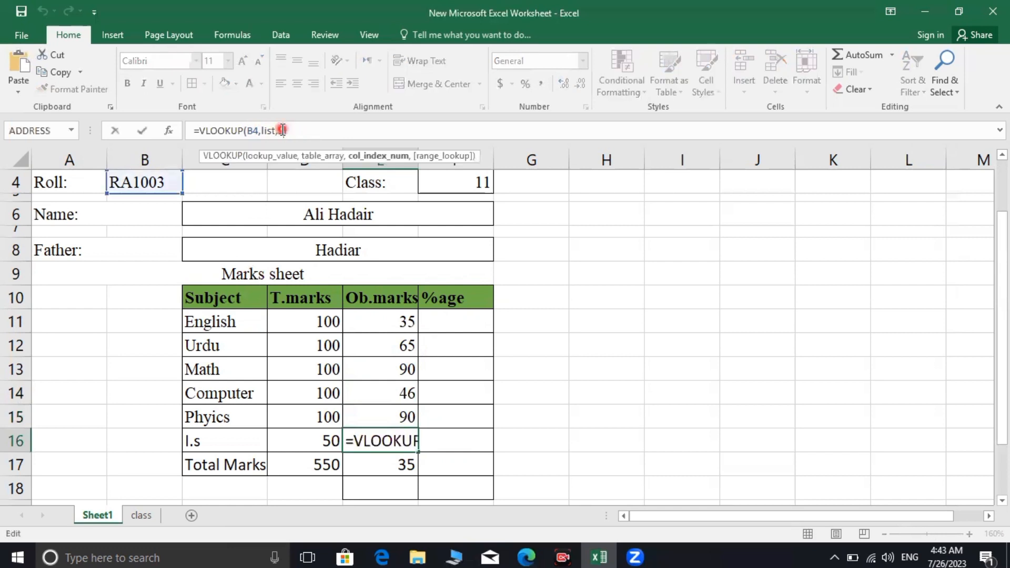
key("BackSpace")
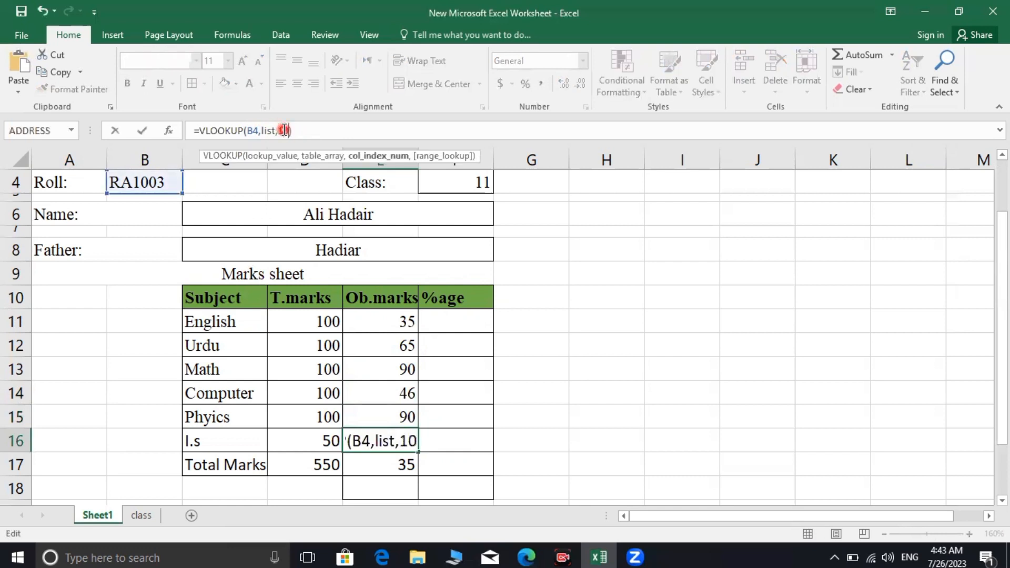
type("10")
key("ctrl+Return")
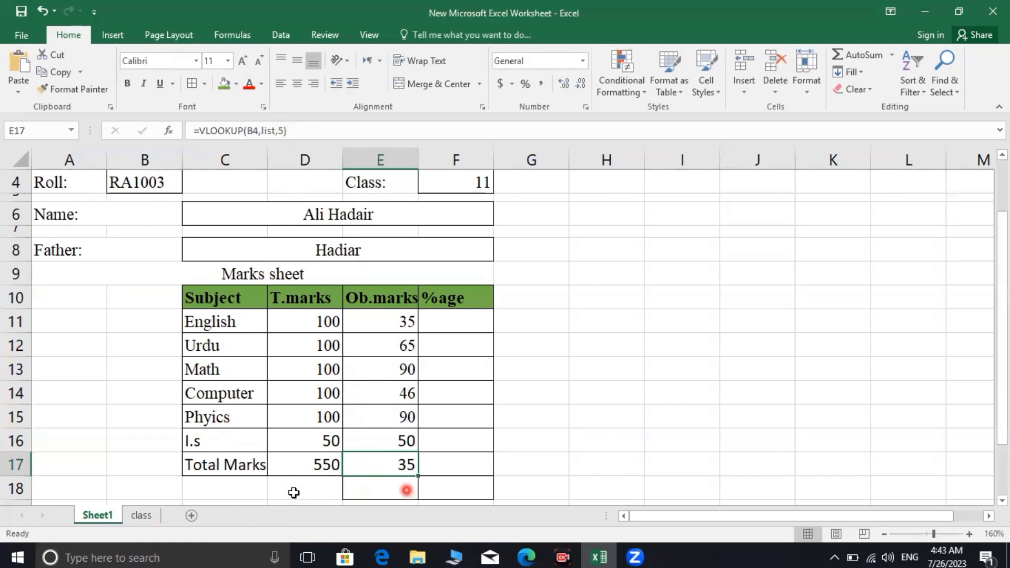
left_click(405, 489)
left_click(144, 516)
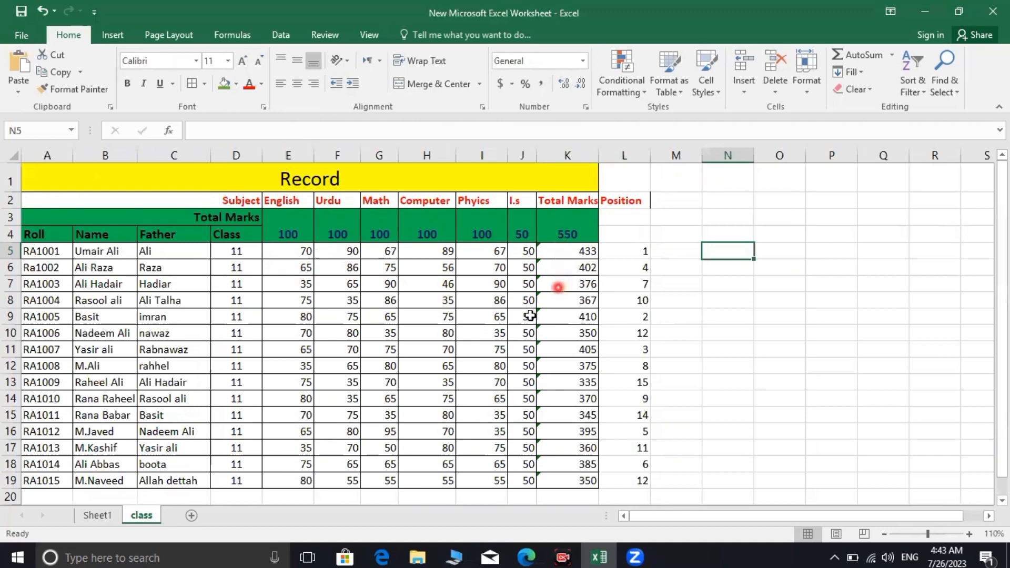
left_click(93, 518)
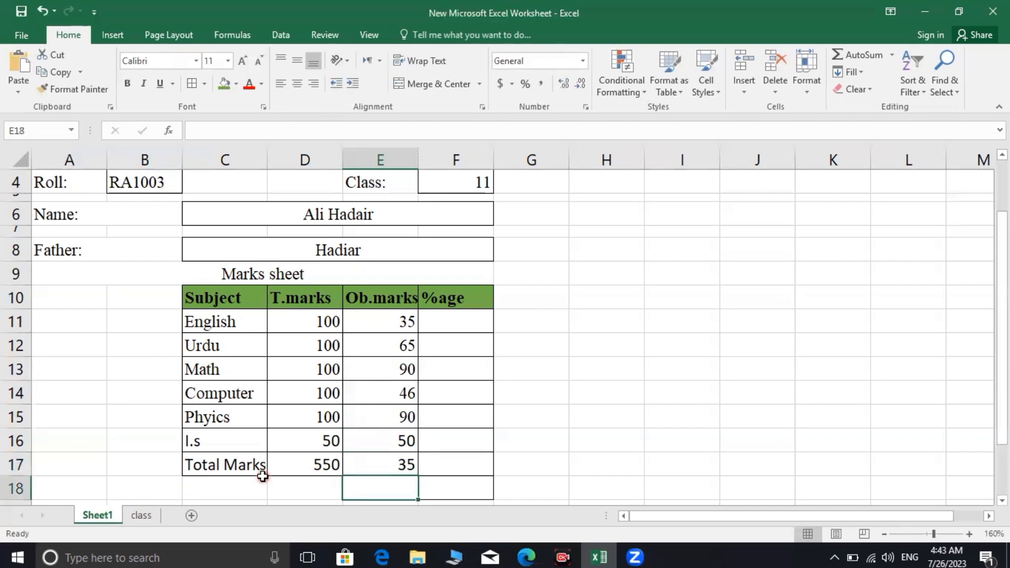
left_click(379, 465)
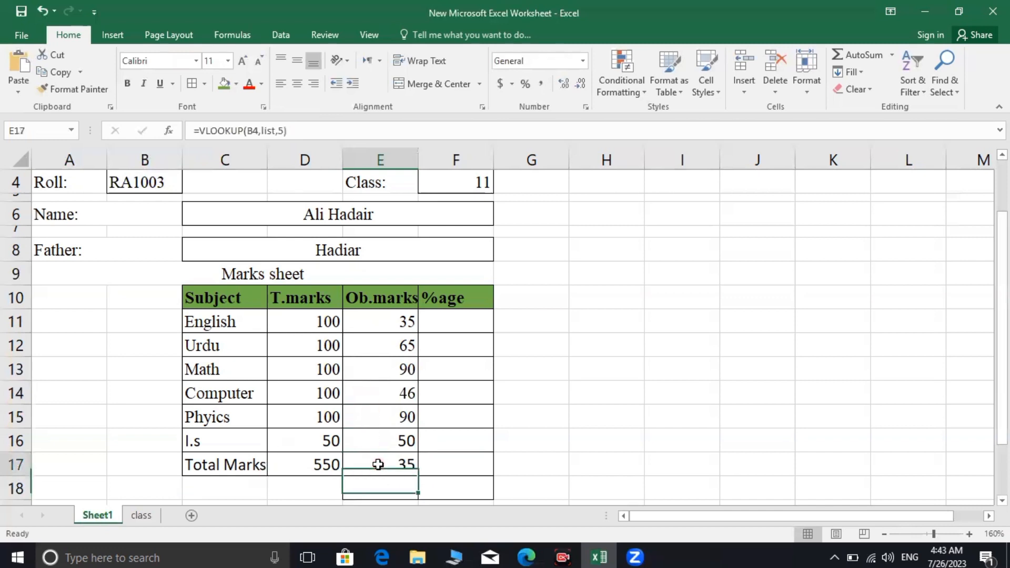
left_click(284, 132)
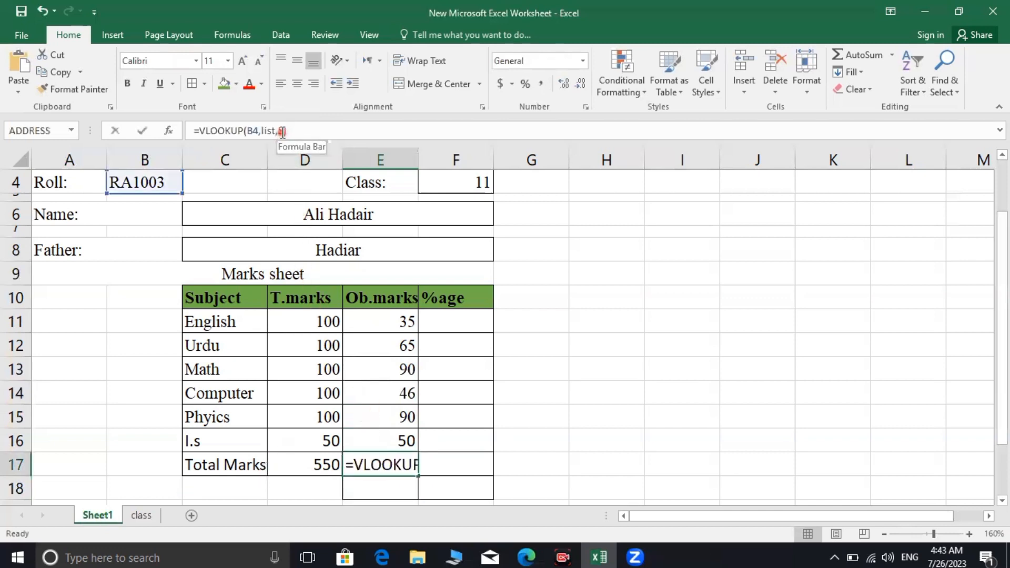
key("BackSpace")
type("11")
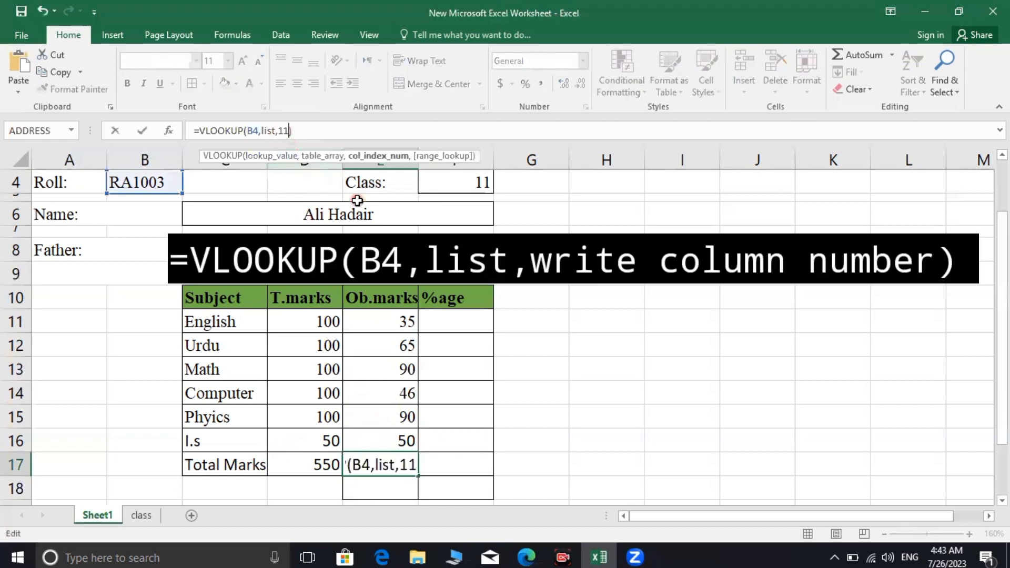
key("Return")
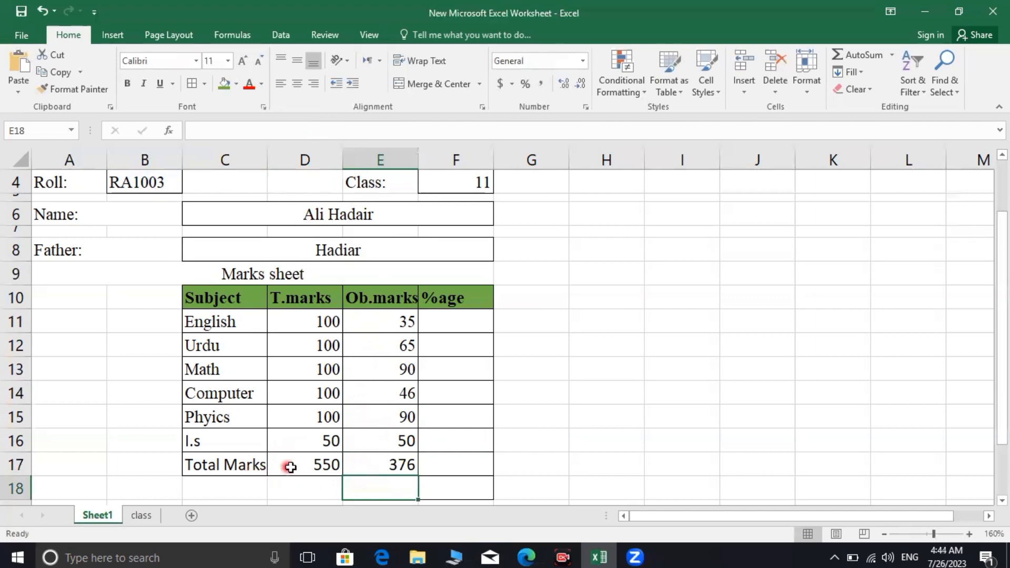
scroll(398, 471, "down", 1)
scroll(398, 472, "down", 1)
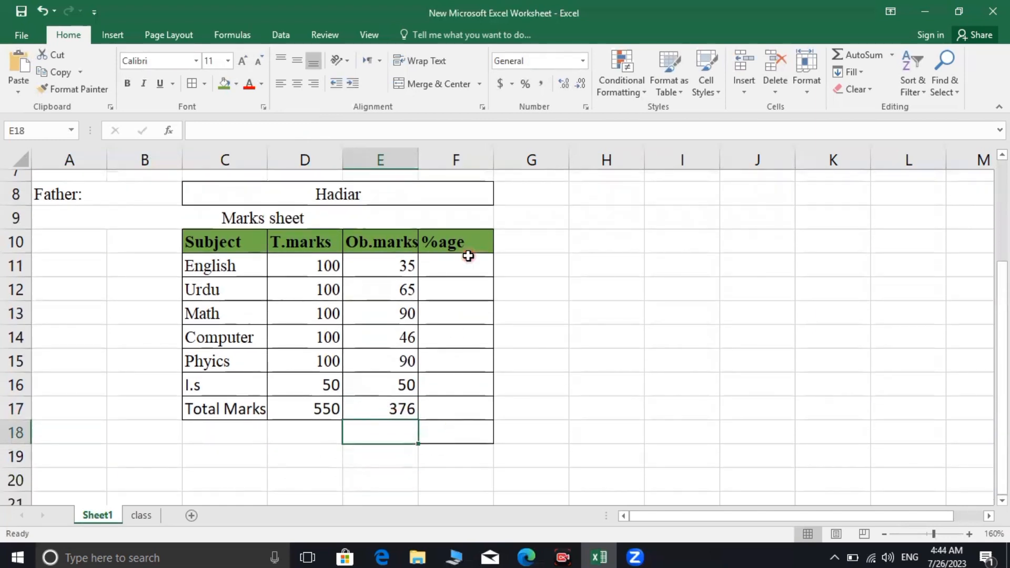
Enter =E11/D11*100 in F11 for the English percentage
left_click(463, 272)
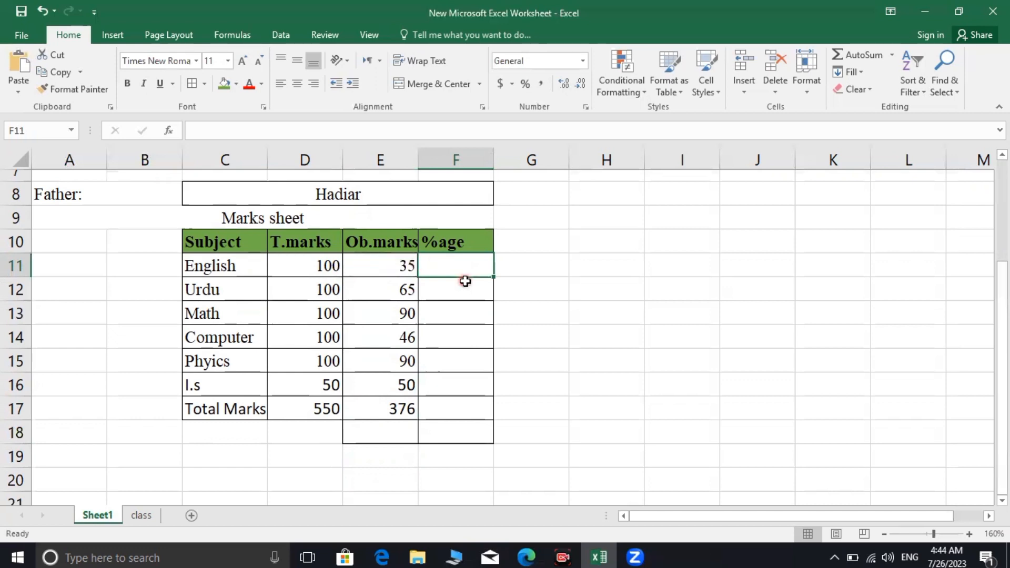
type("=")
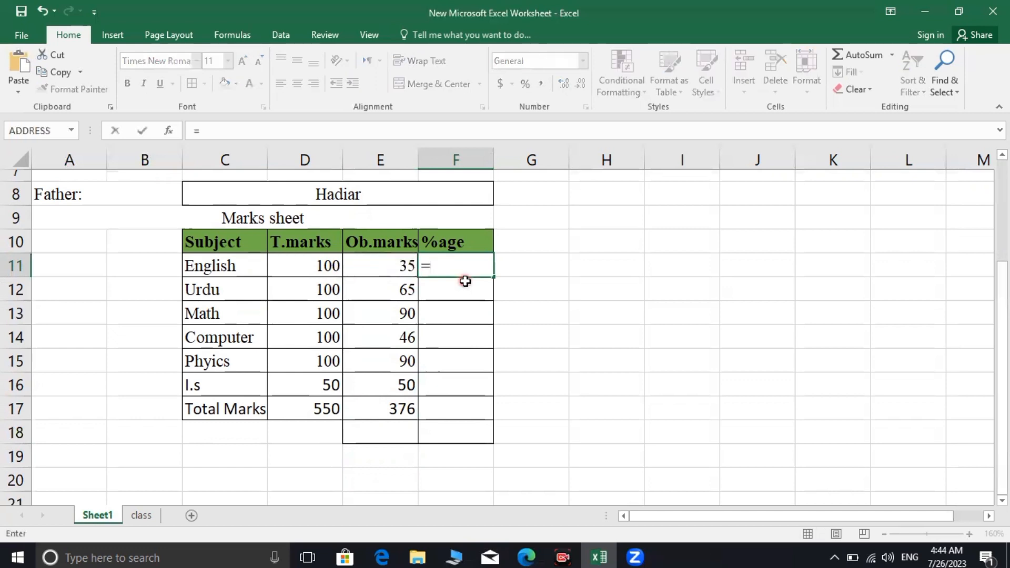
left_click(396, 264)
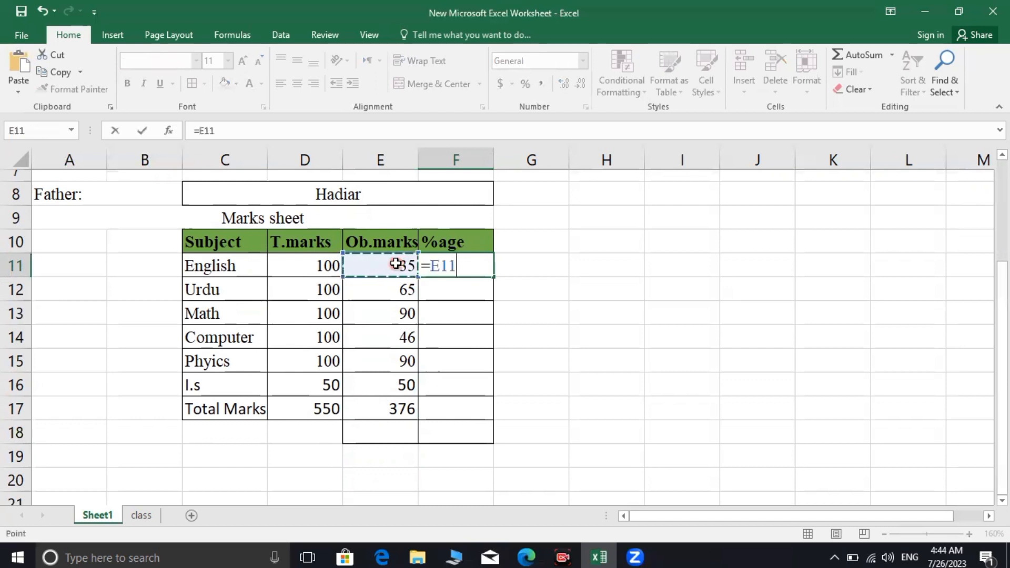
type("/")
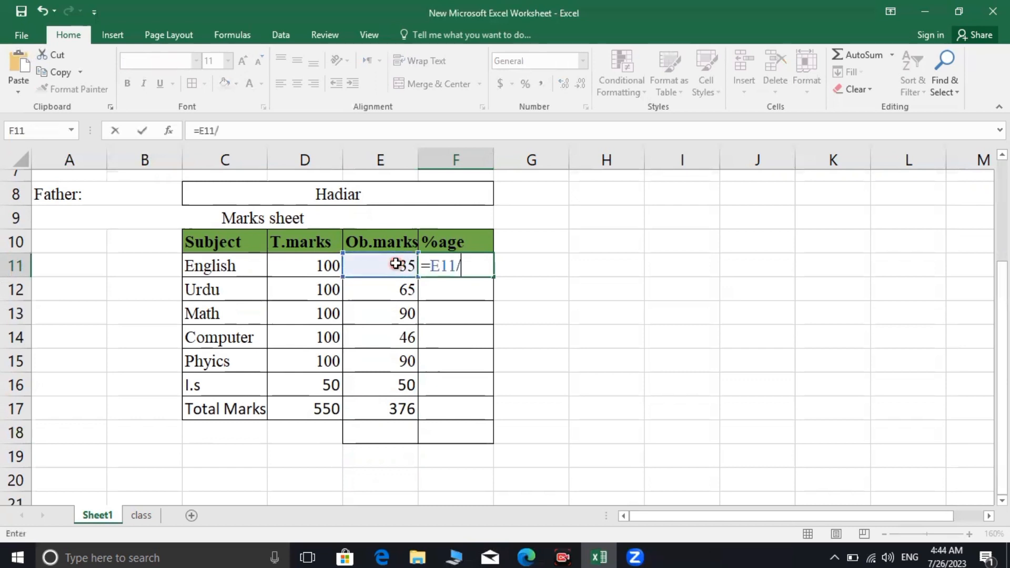
left_click(311, 261)
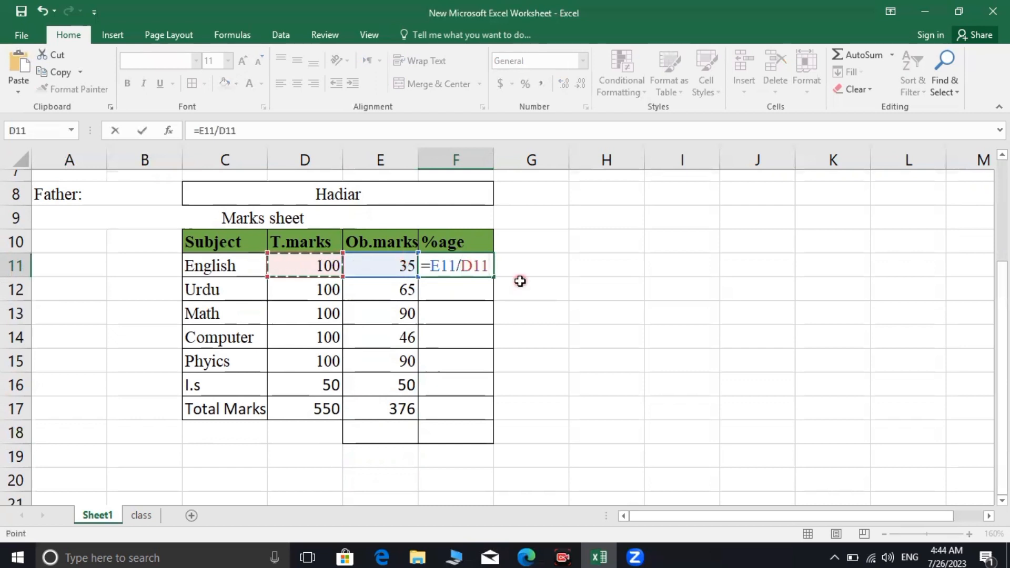
type("*")
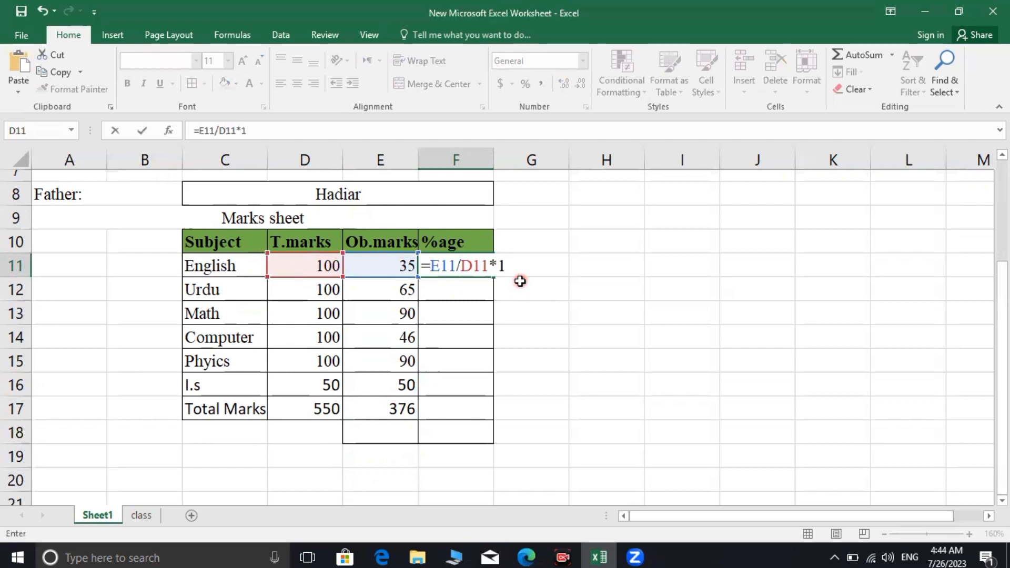
type("100")
key("Return")
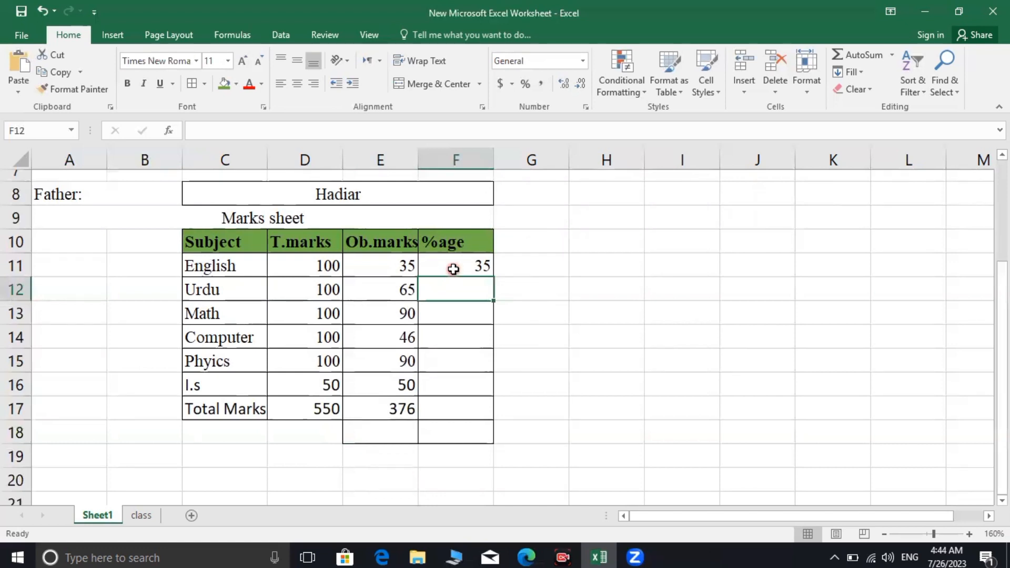
Fill the percentage formula down from F11 to F17, giving 68.36364 overall
left_click(456, 267)
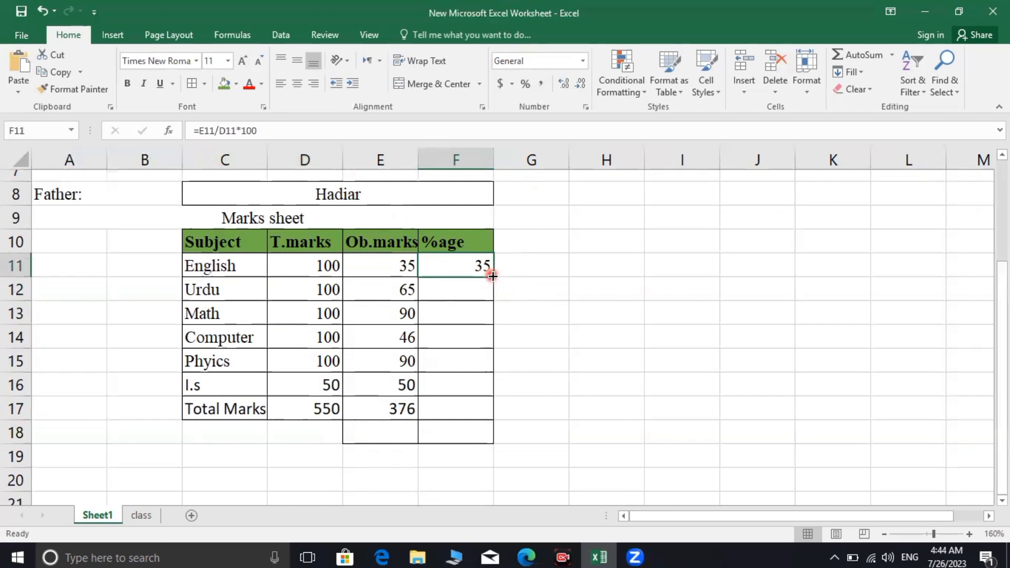
left_click_drag(493, 276, 492, 417)
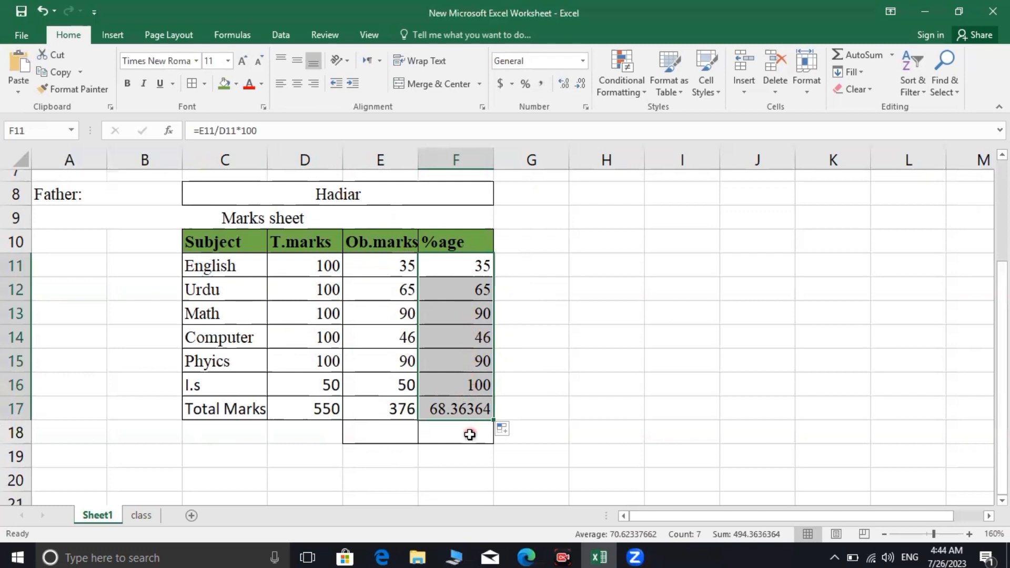
left_click(467, 433)
left_click(388, 436)
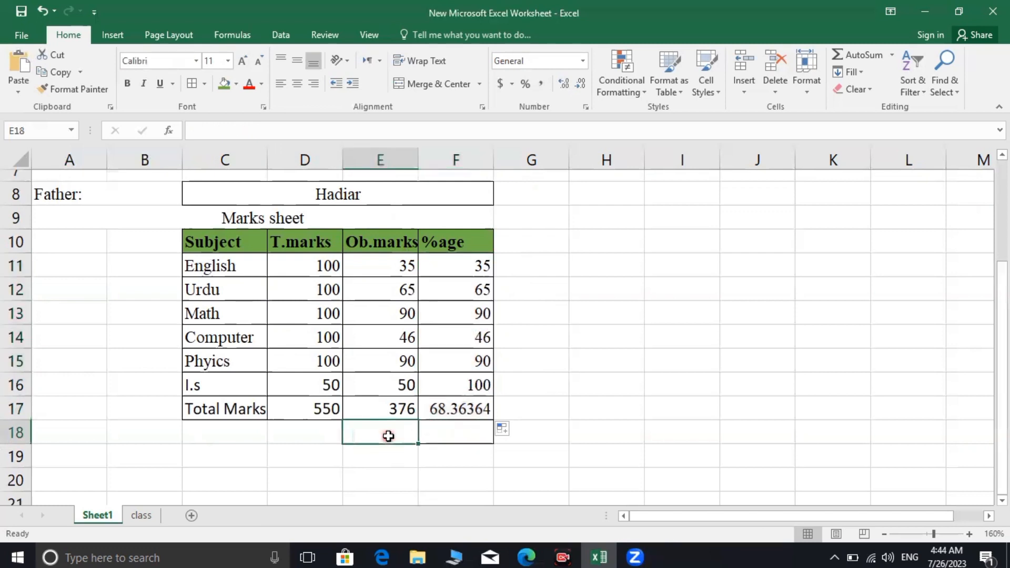
Label E18 'position' and enter =vlookup(b4,list,12) in F18, which returns #REF!
type("p")
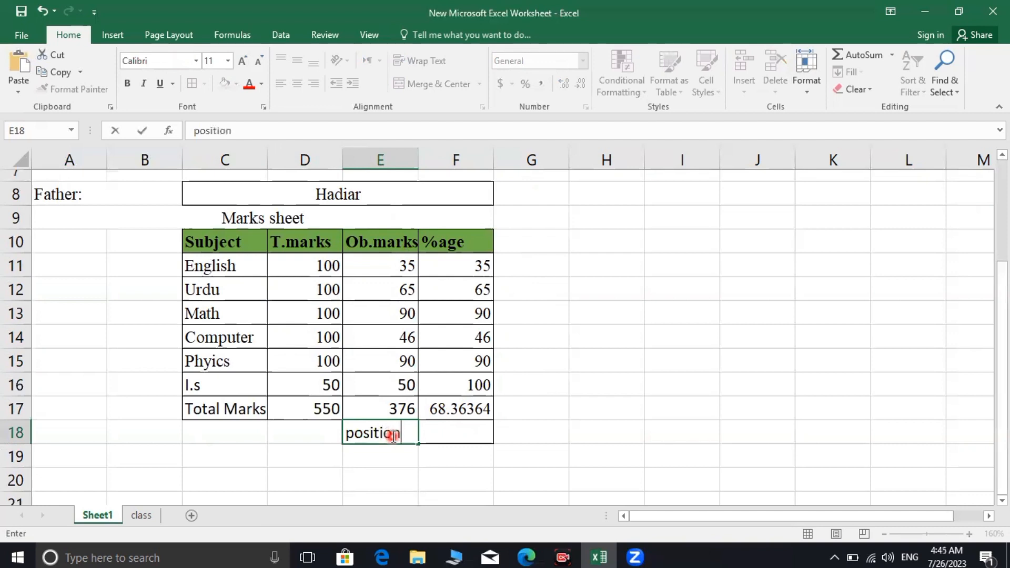
type("osition")
left_click(451, 434)
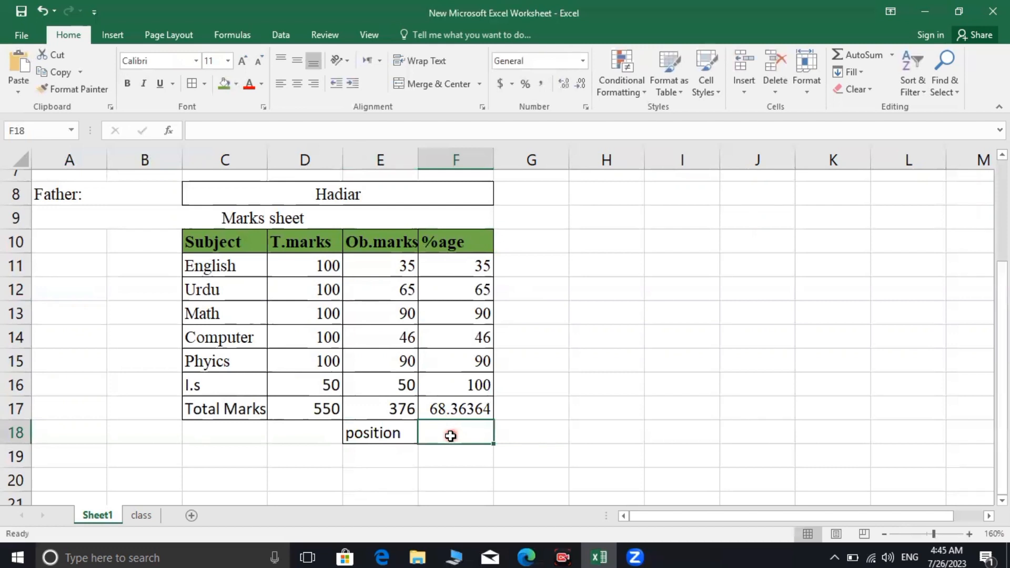
type("=")
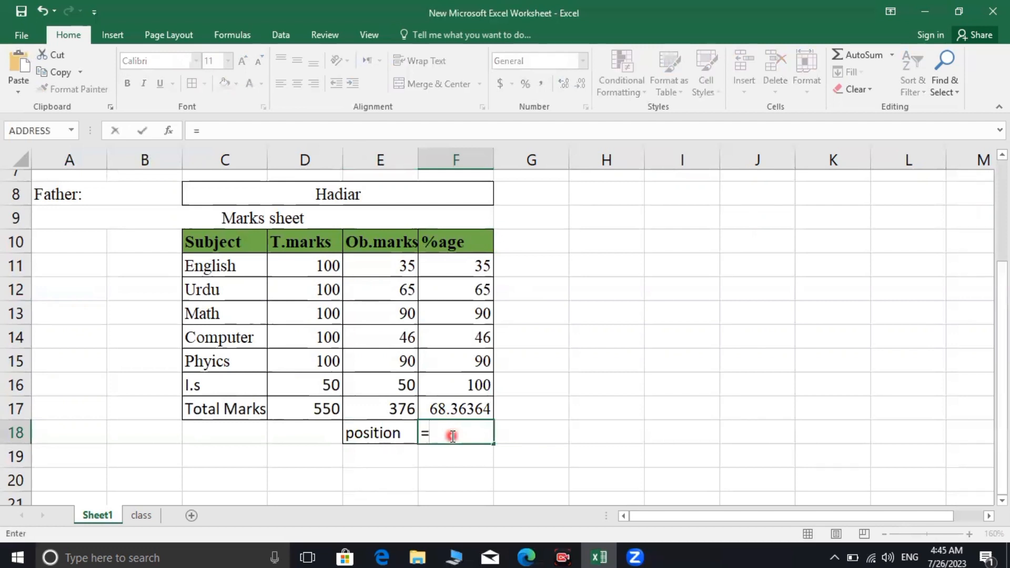
type("v")
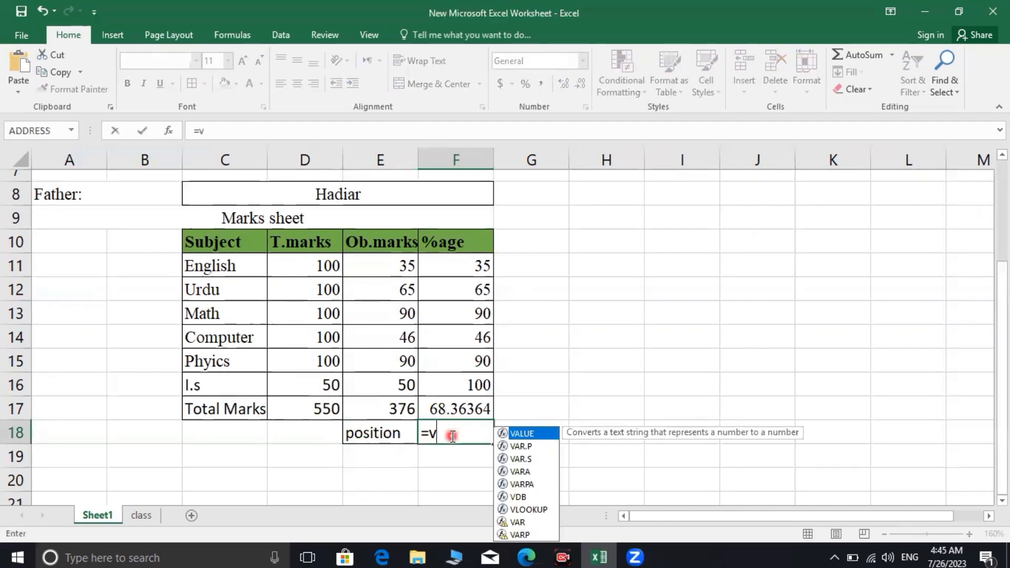
type("loo")
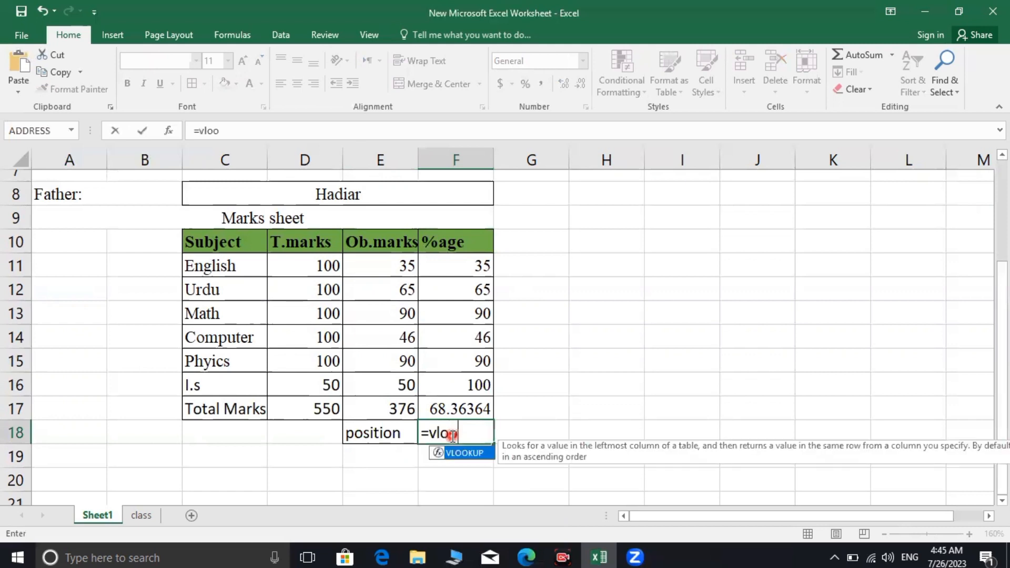
type("kup(")
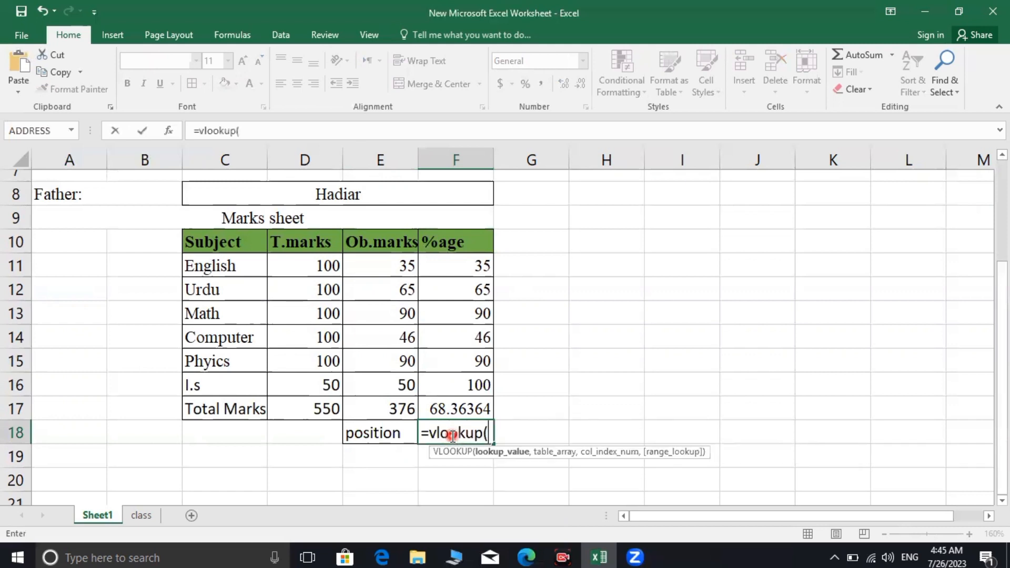
type("b4")
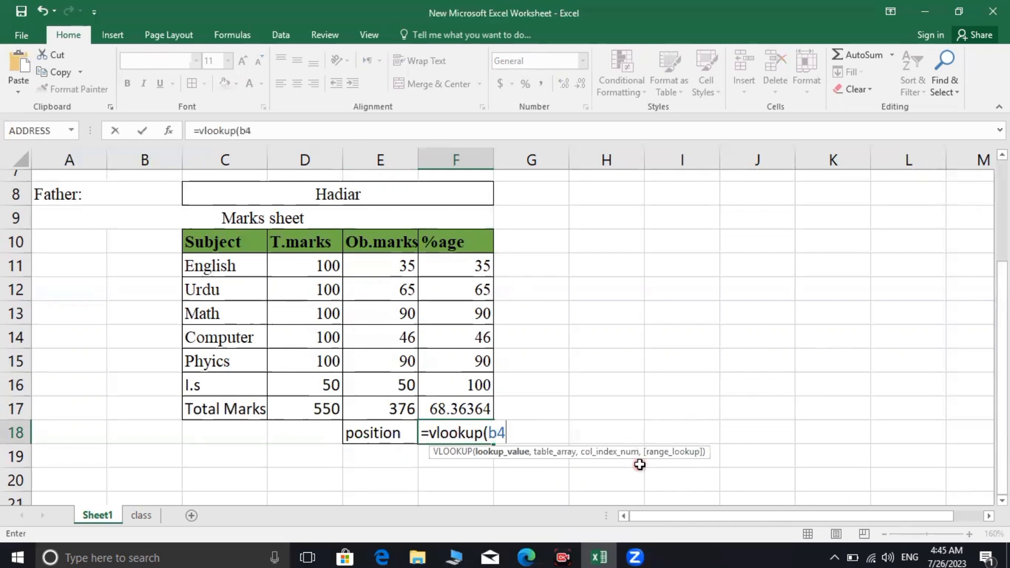
type(",li")
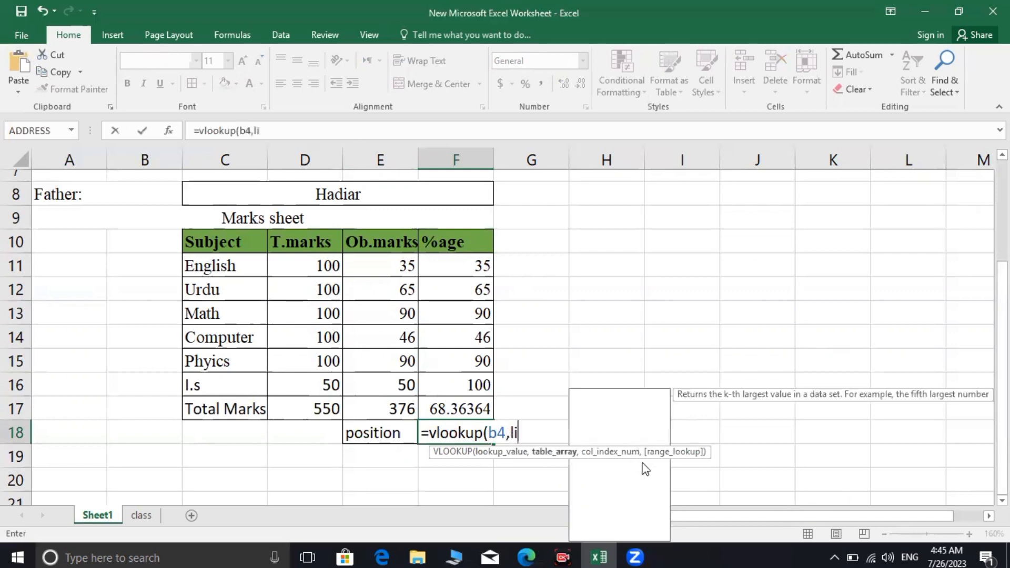
type("st,")
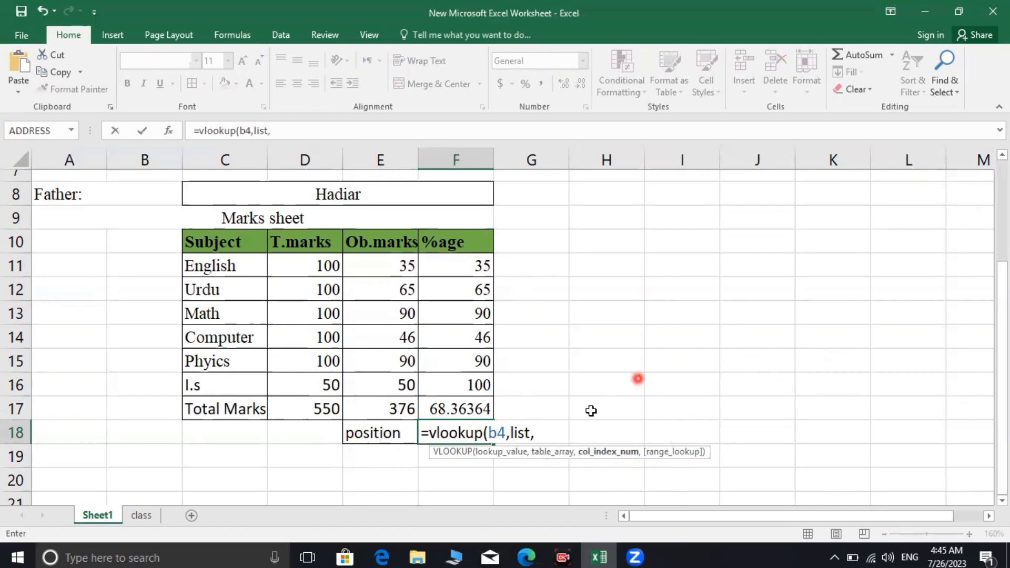
left_click(138, 518)
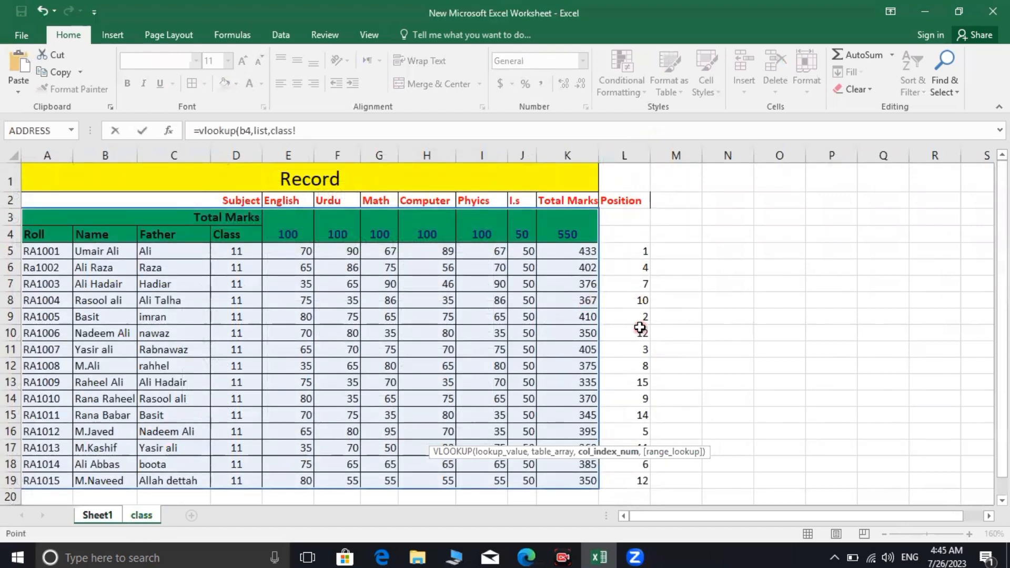
left_click(95, 515)
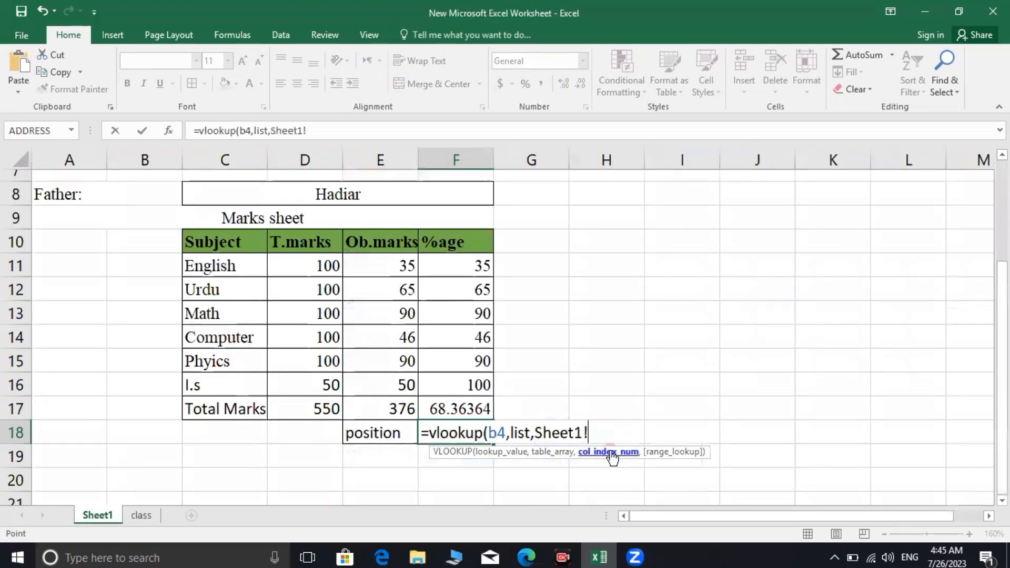
key("BackSpace")
key("BackSpace")
key("BackSpace")
key("BackSpace")
key("BackSpace")
key("BackSpace")
key("BackSpace")
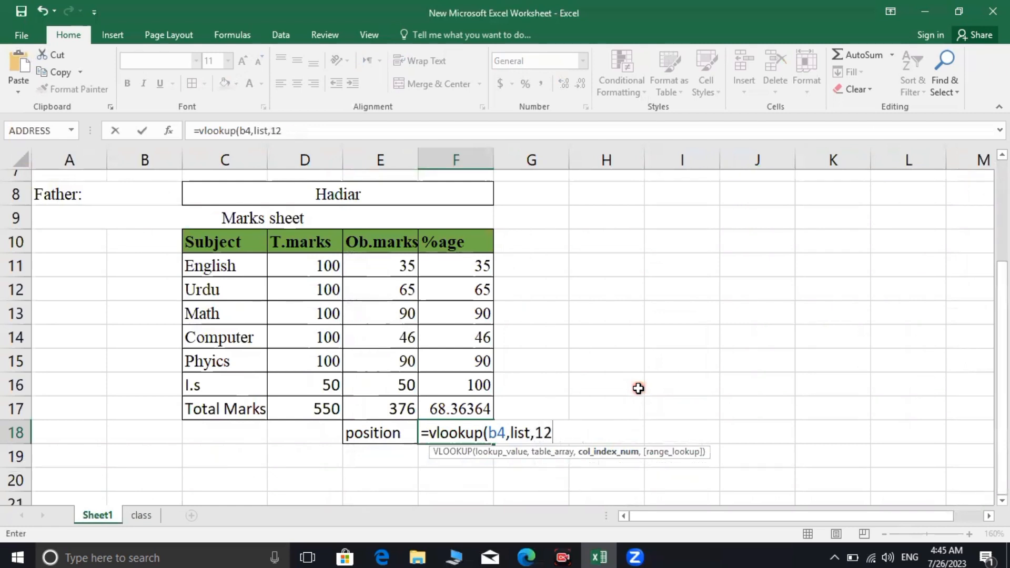
type("12)")
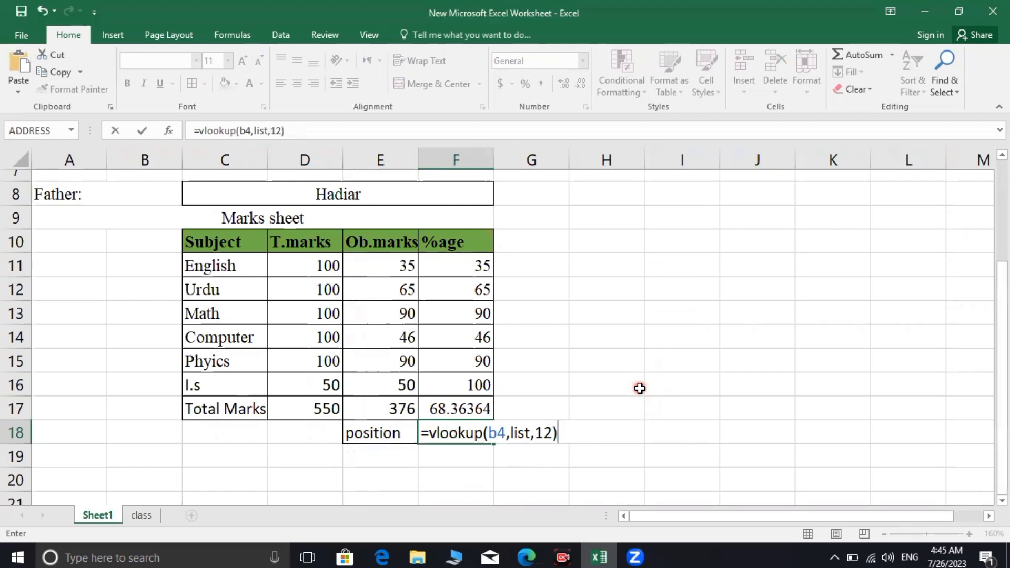
key("Return")
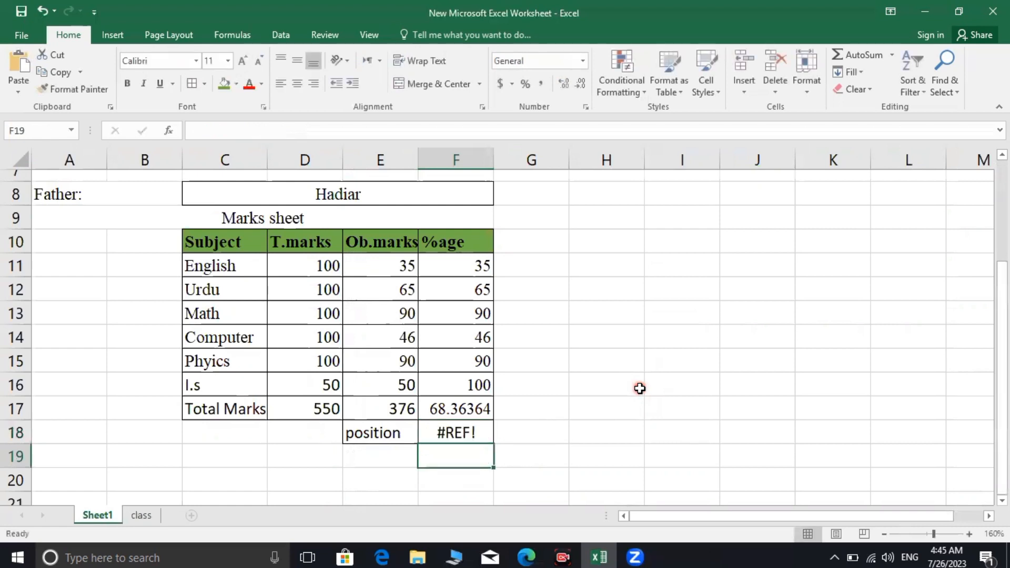
left_click(452, 435)
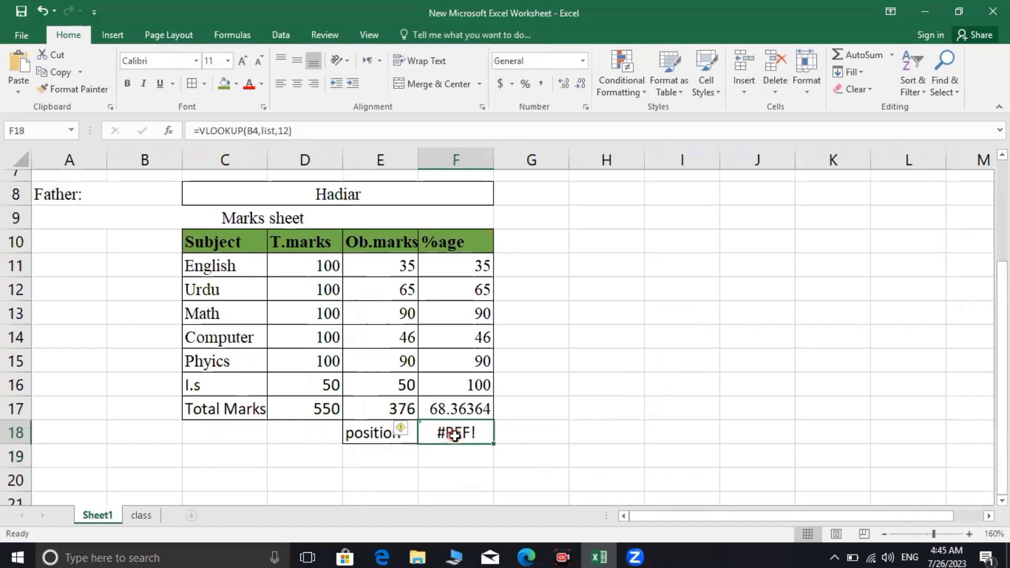
Re-enter the F18 position lookup on list column 12, inspect its #REF! result, and select B4
type("=")
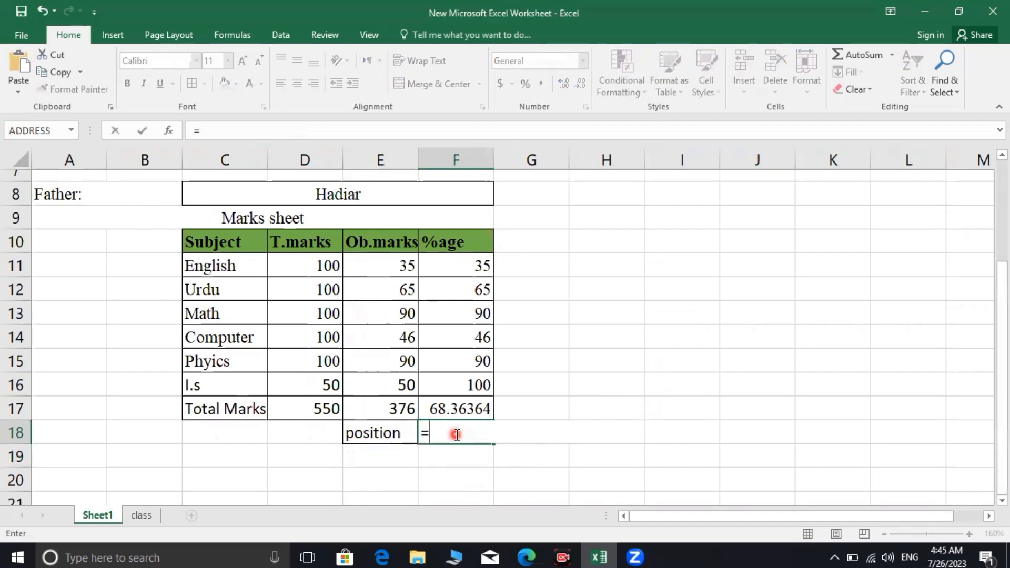
type("vlookup")
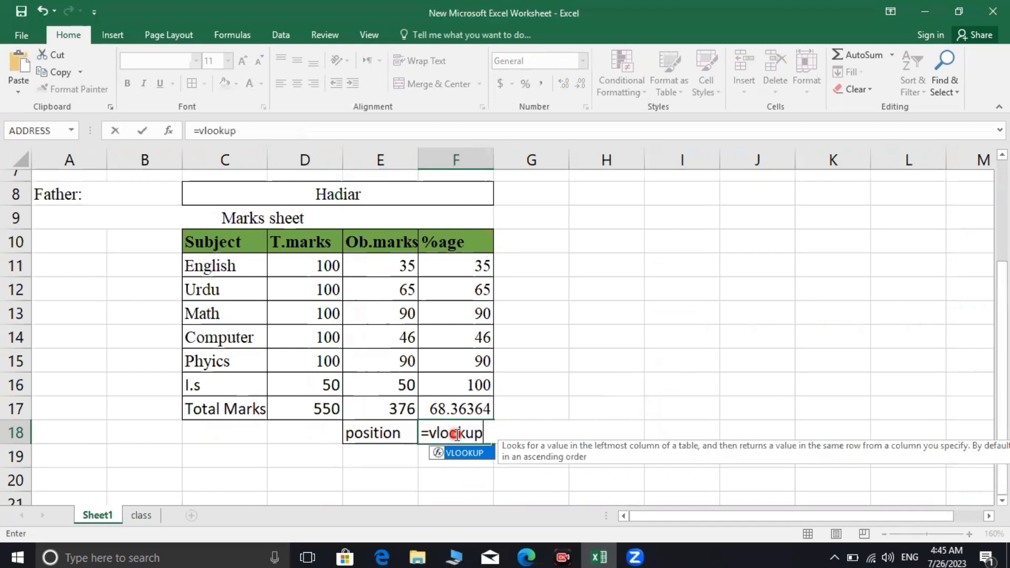
type("(")
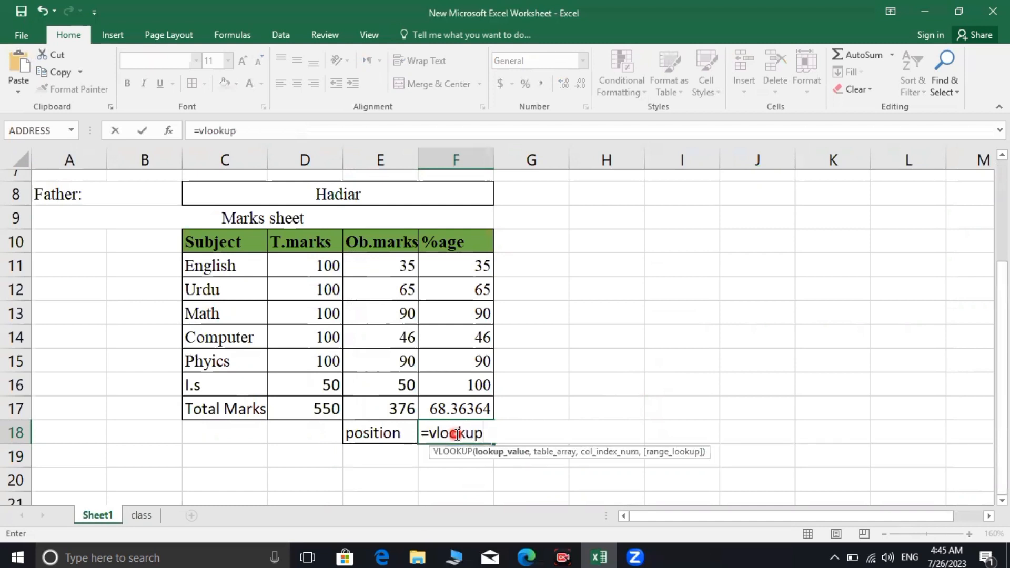
type("b4,")
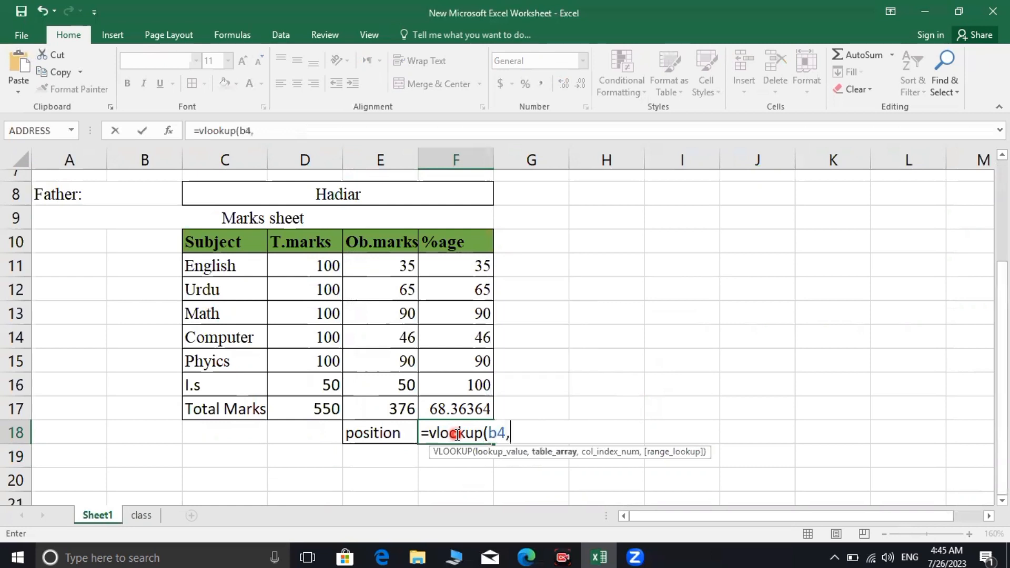
type("list")
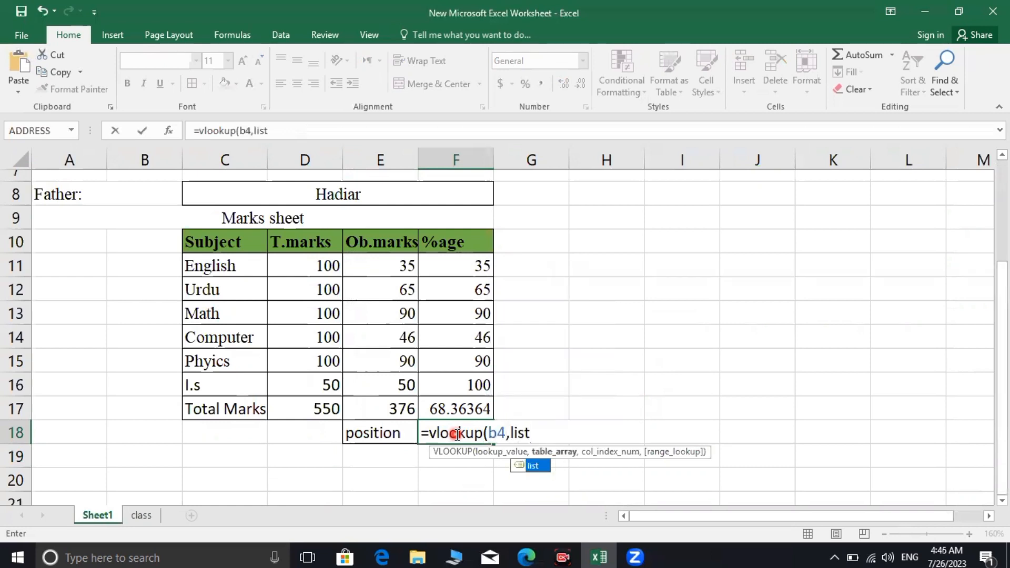
type(",12")
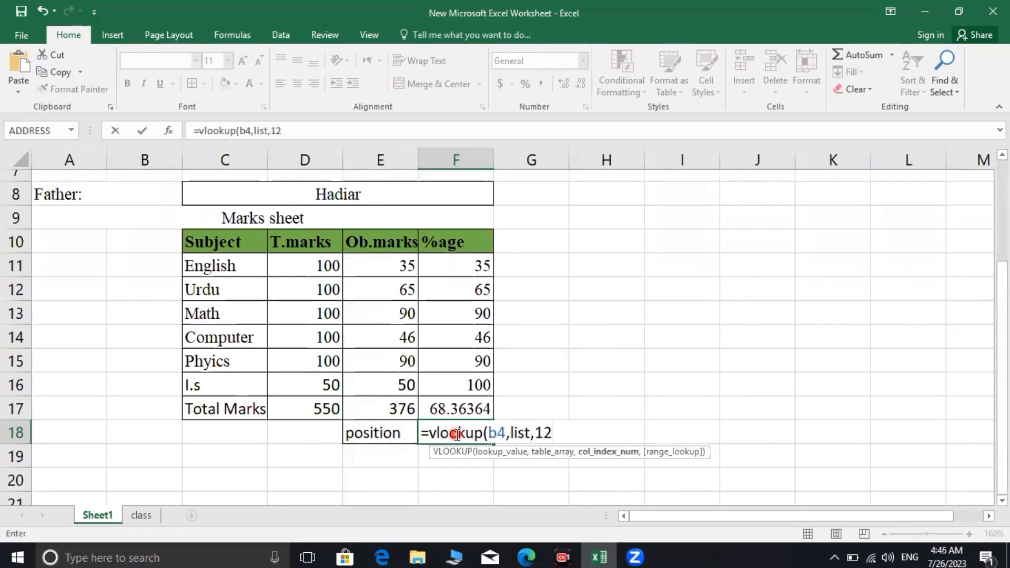
key("Return")
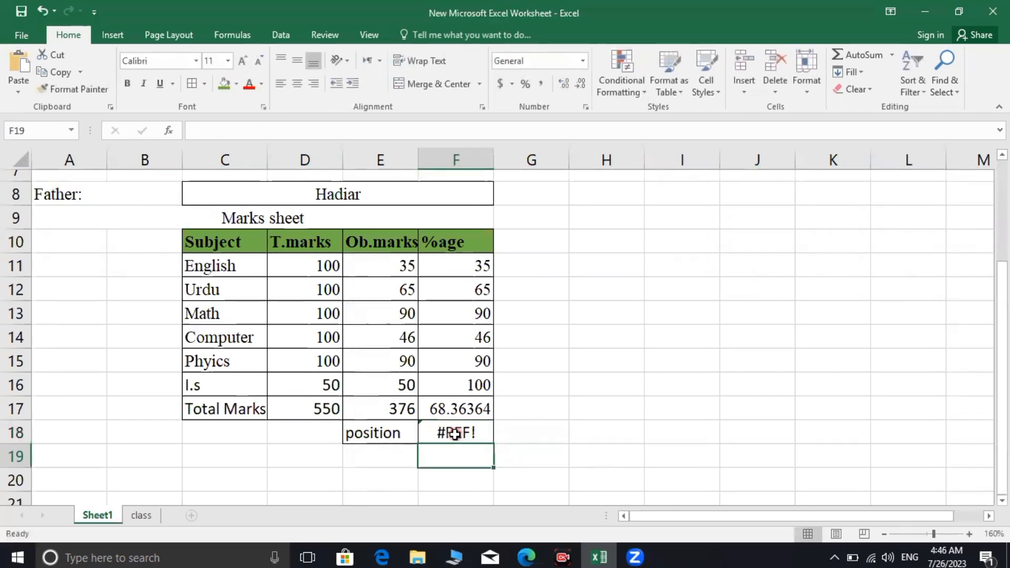
left_click(459, 433)
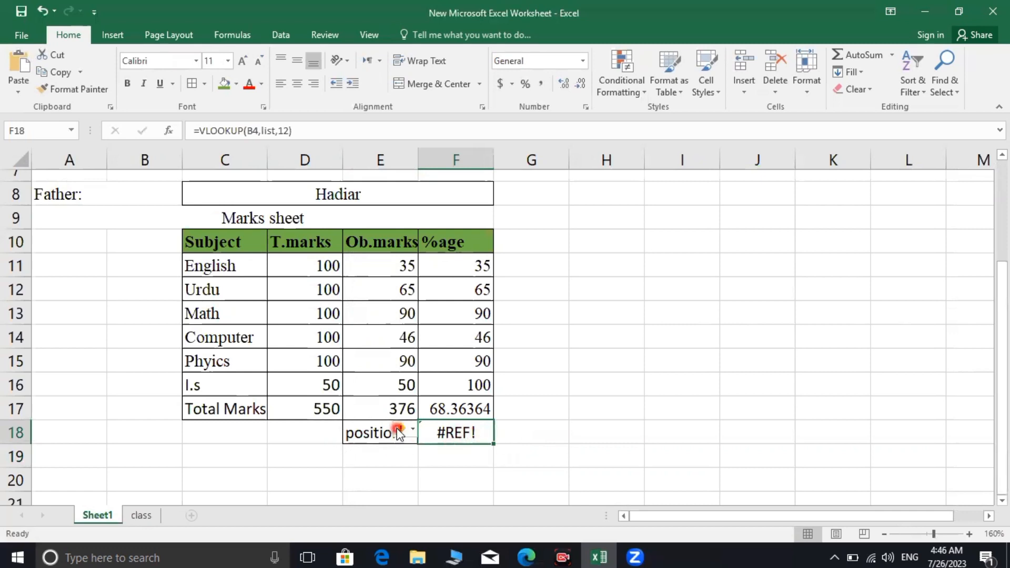
scroll(491, 388, "up", 2)
scroll(485, 387, "down", 2)
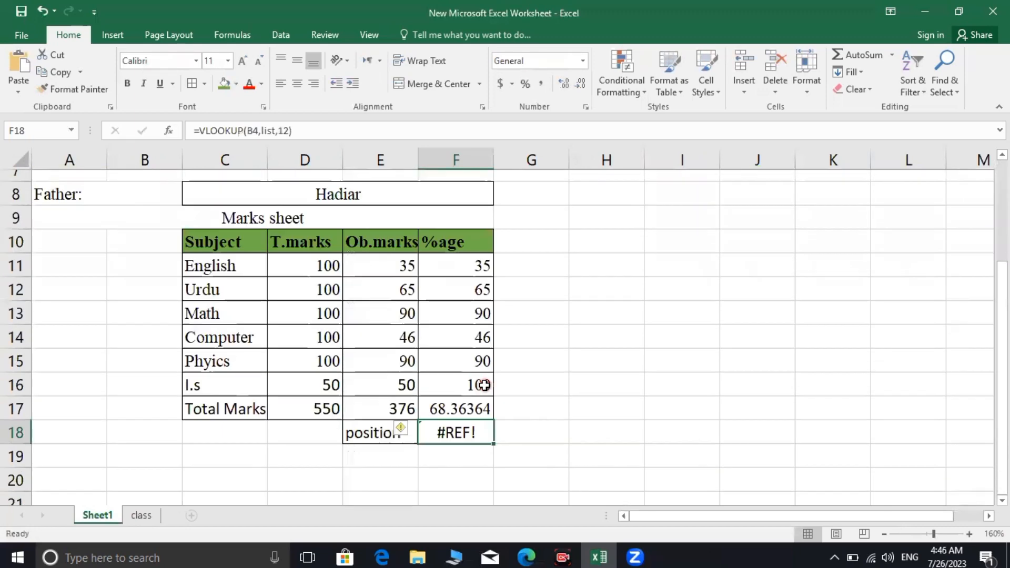
scroll(483, 388, "up", 2)
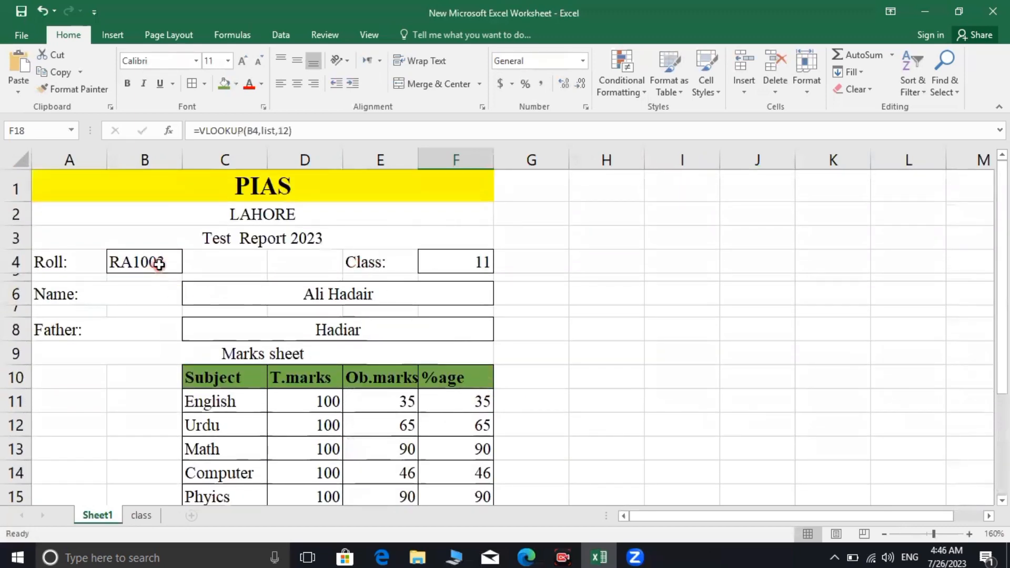
scroll(310, 239, "down", 1)
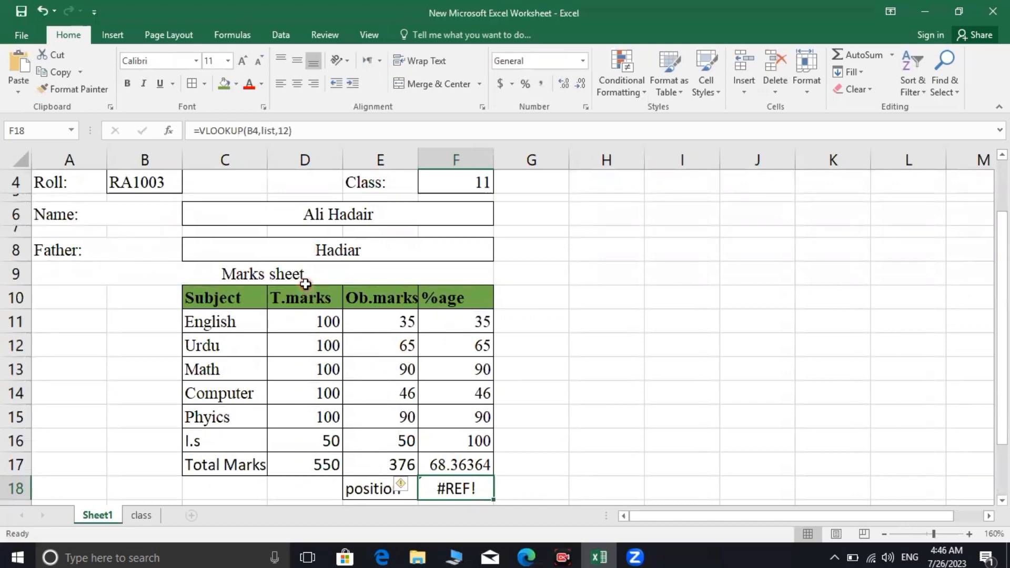
scroll(305, 284, "up", 1)
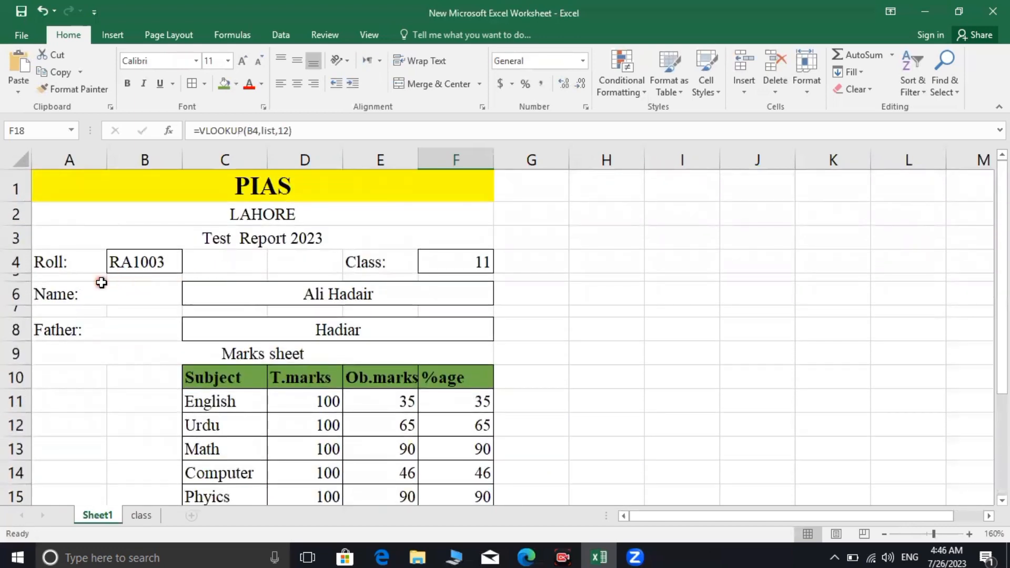
scroll(341, 349, "down", 1)
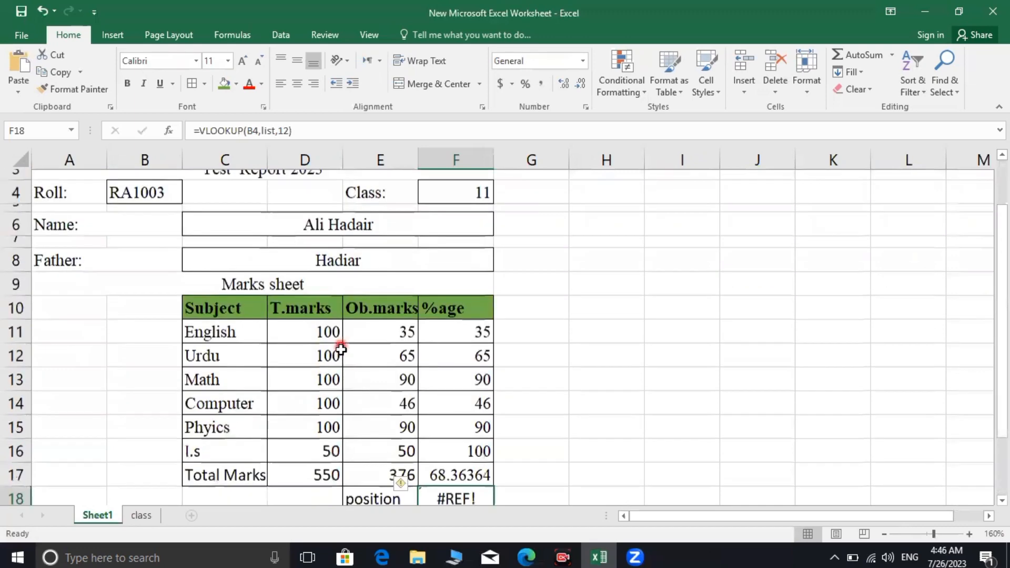
scroll(397, 419, "up", 1)
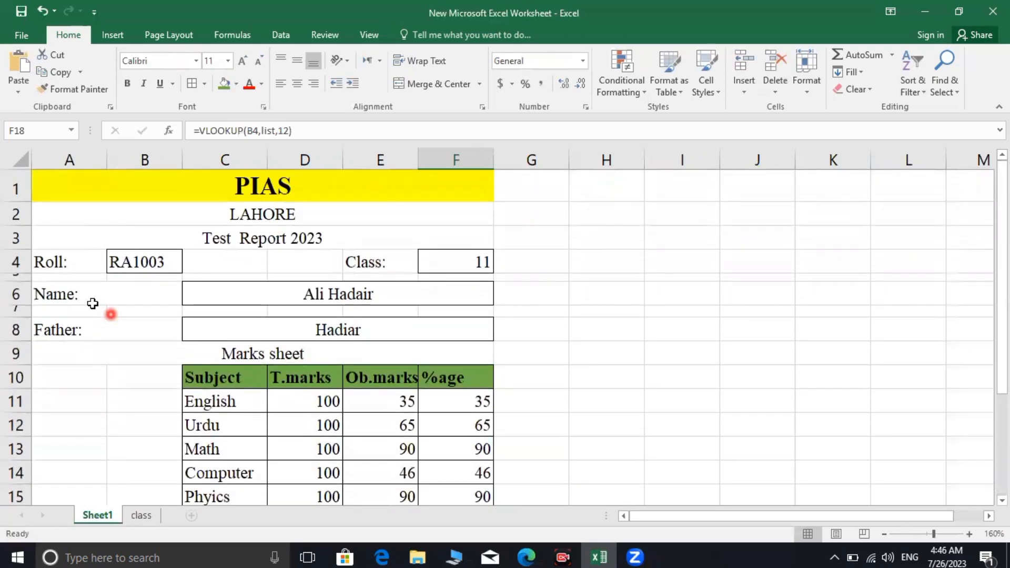
left_click(177, 269)
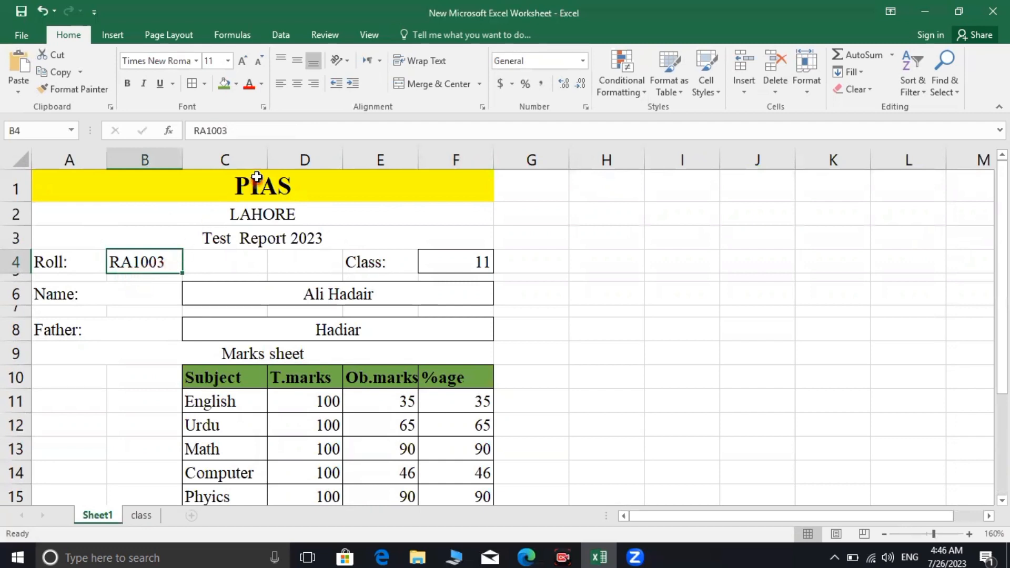
Change the report card's roll number in B4 to RA1005
left_click(269, 131)
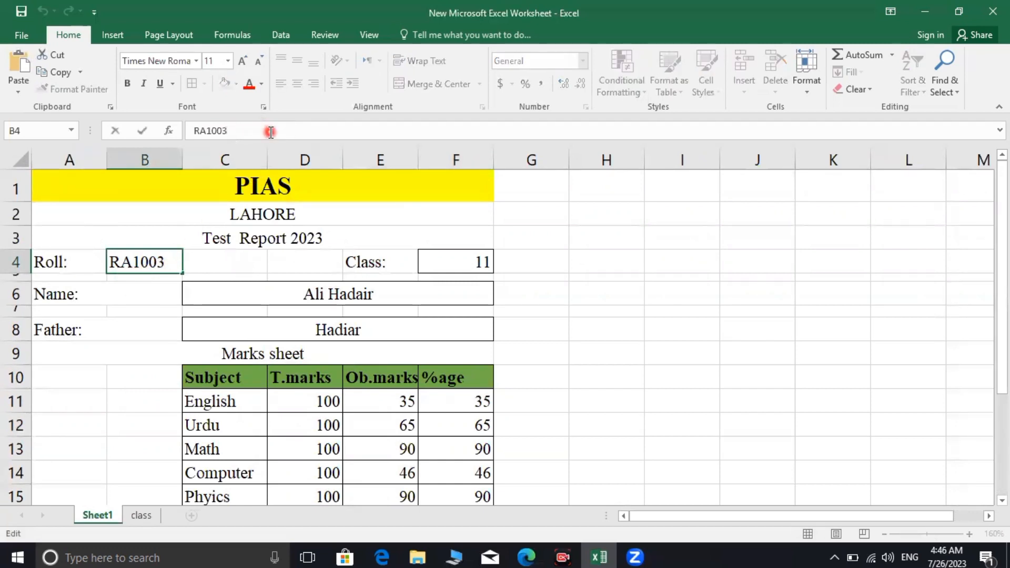
key("BackSpace")
key("Return")
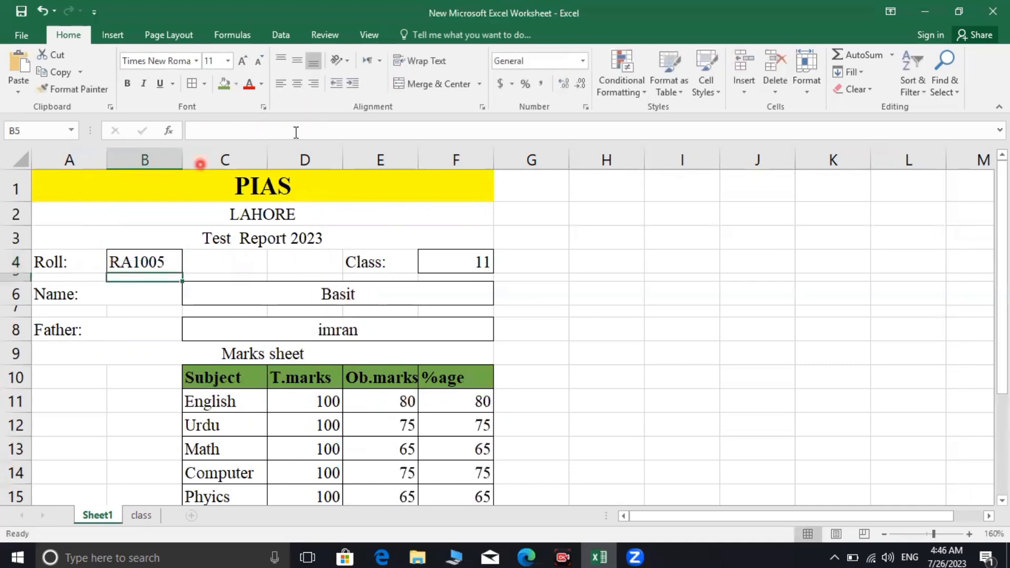
Review the new student's details and marks, then go to the class sheet
scroll(401, 311, "down", 1)
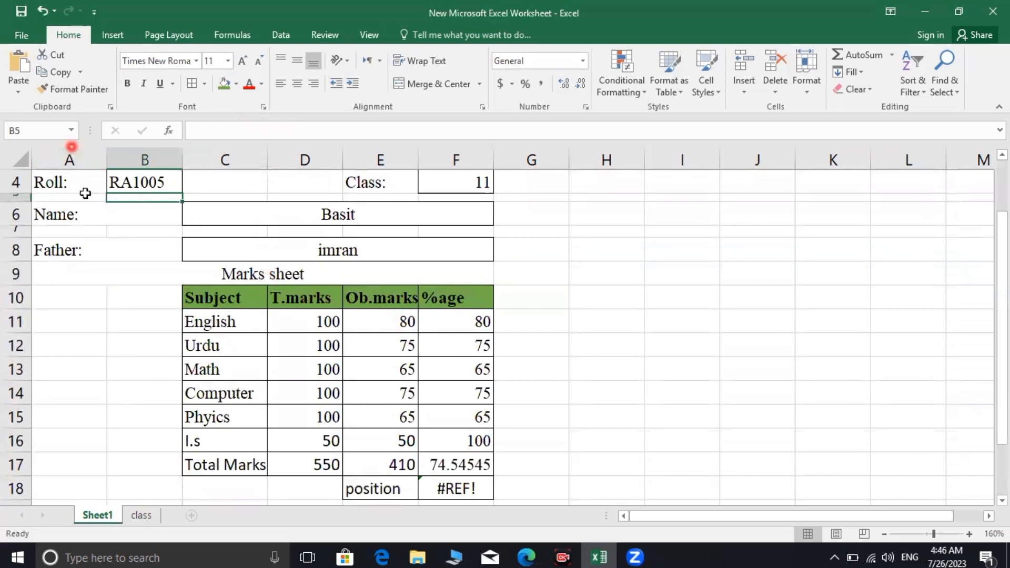
scroll(112, 240, "up", 1)
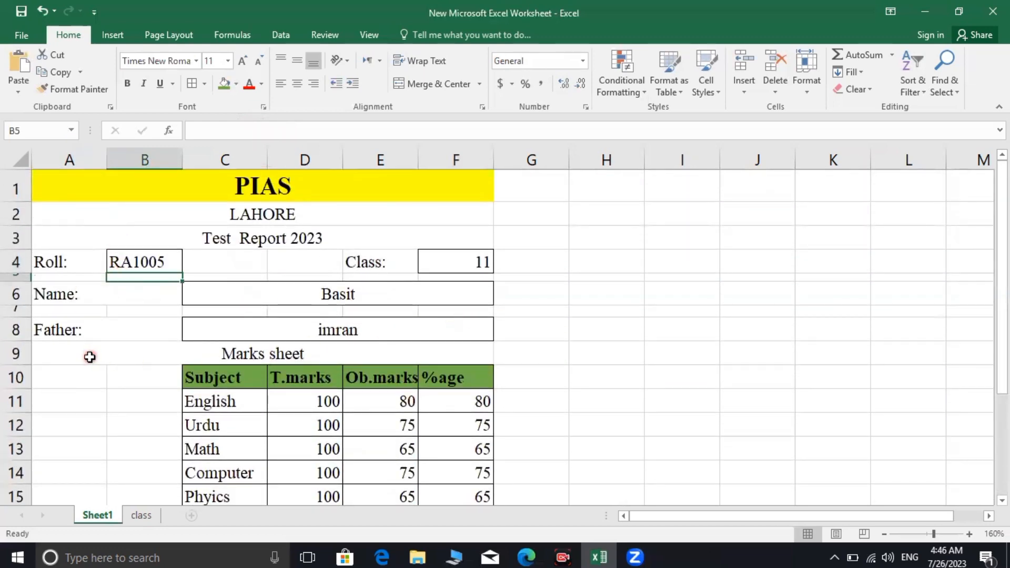
scroll(362, 352, "down", 1)
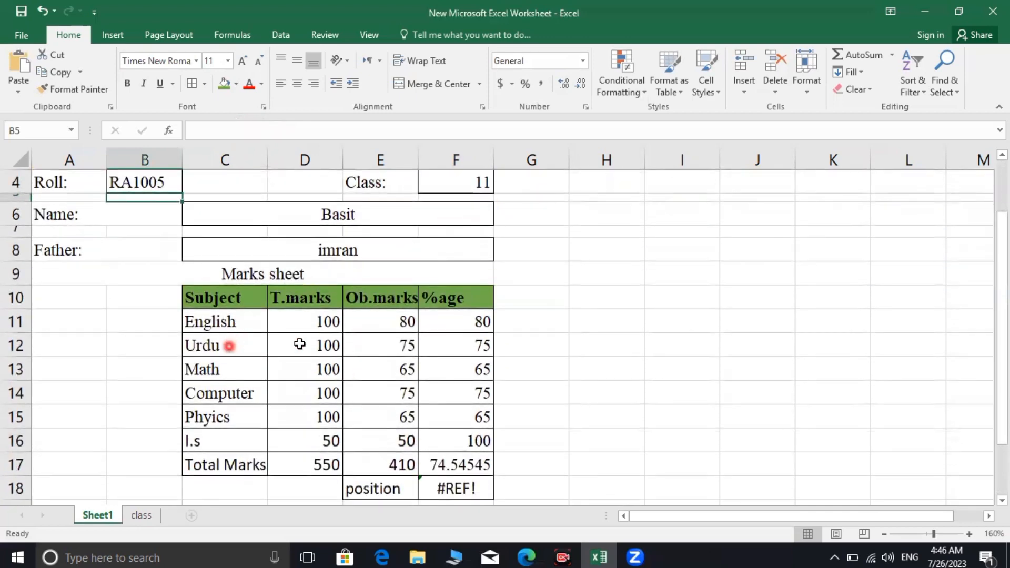
scroll(379, 406, "down", 1)
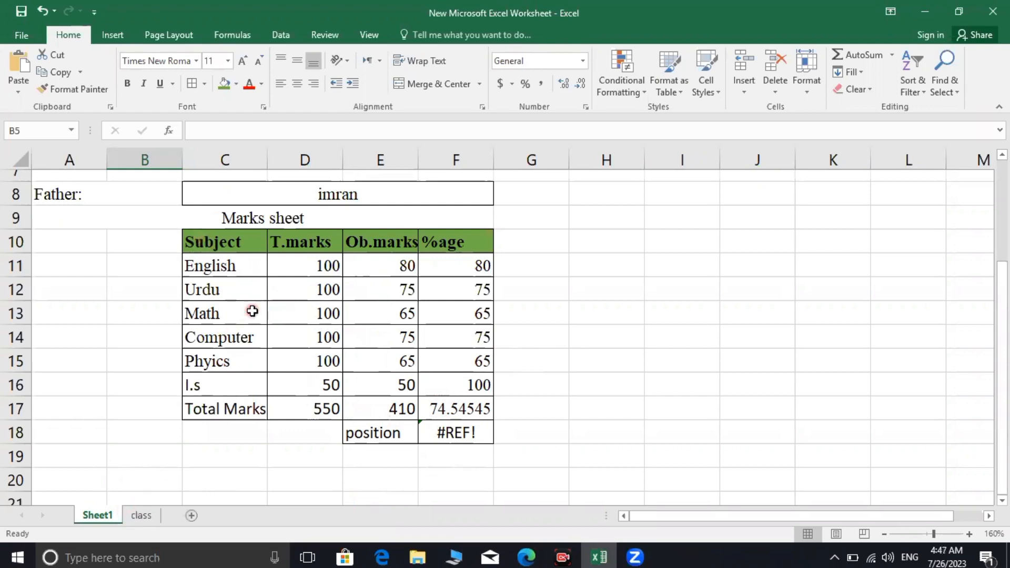
scroll(253, 313, "up", 2)
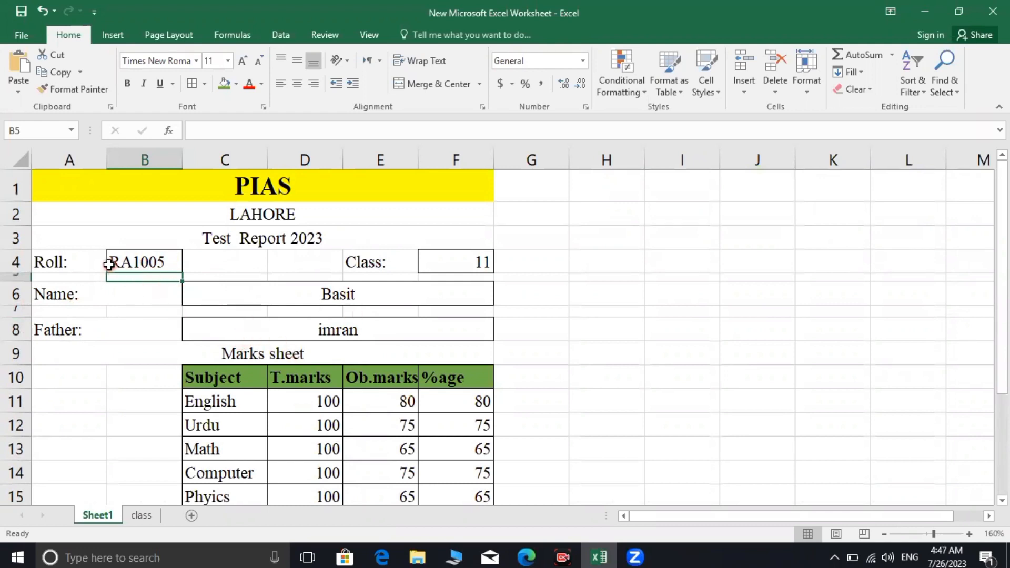
scroll(263, 460, "down", 1)
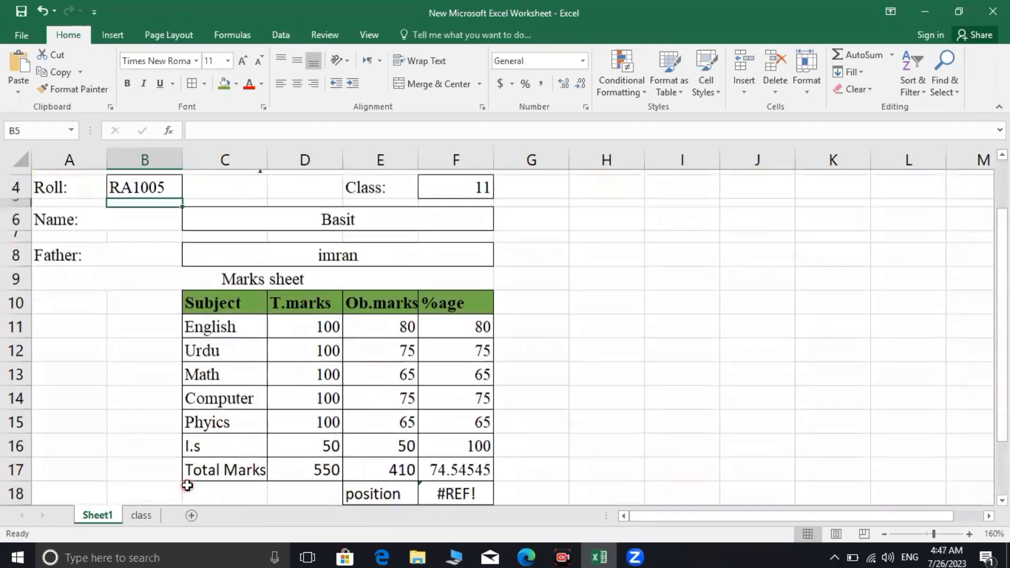
left_click(141, 516)
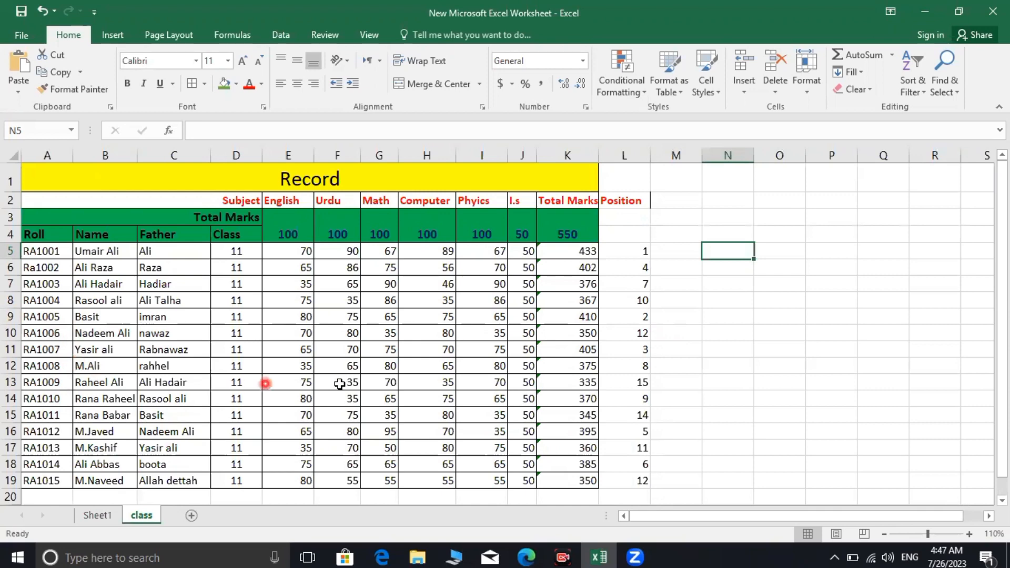
Leave the class Record table and show the Sheet1 report card for roll RA1005
left_click(105, 515)
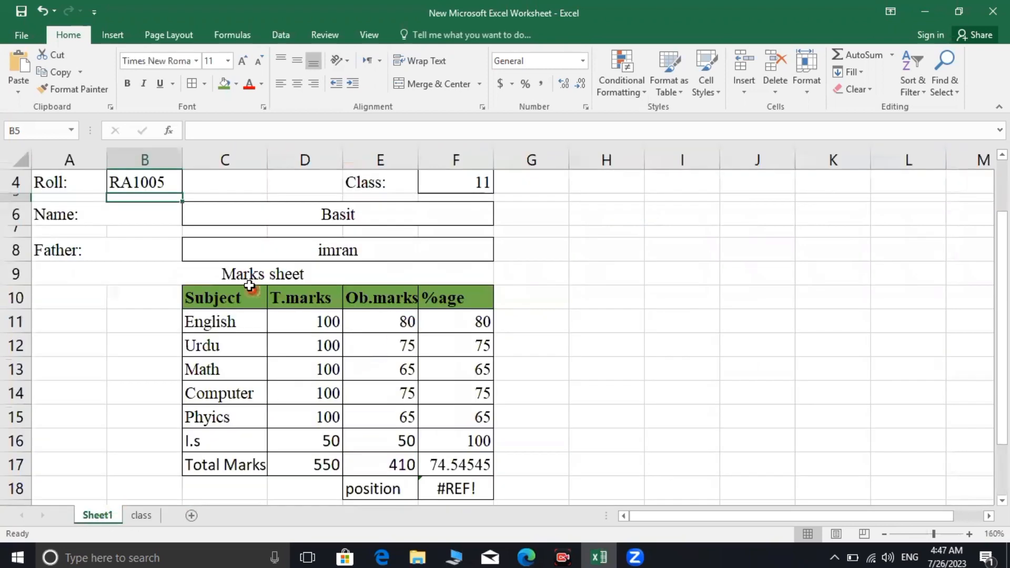
scroll(215, 253, "up", 5)
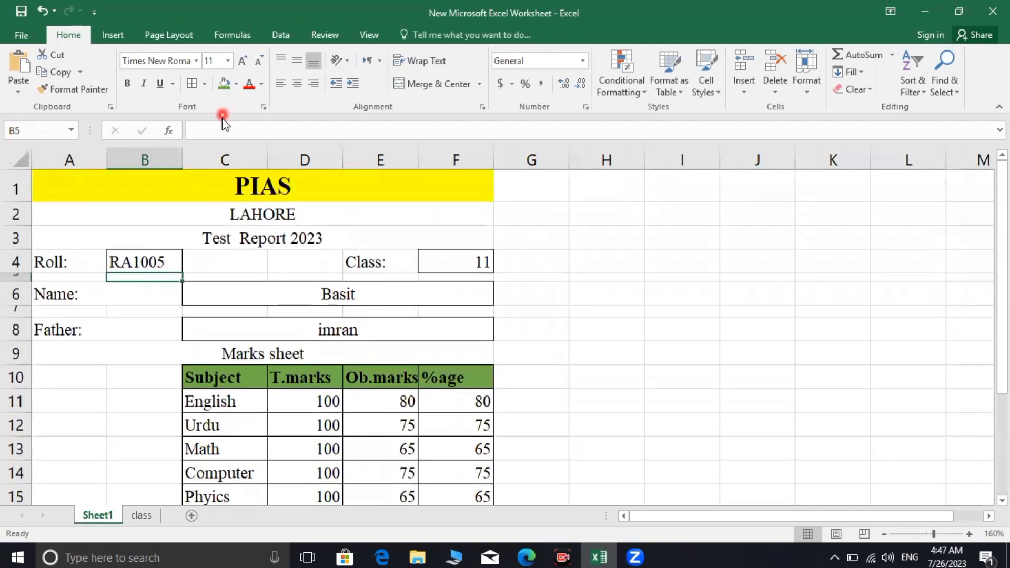
left_click(152, 259)
left_click(259, 133)
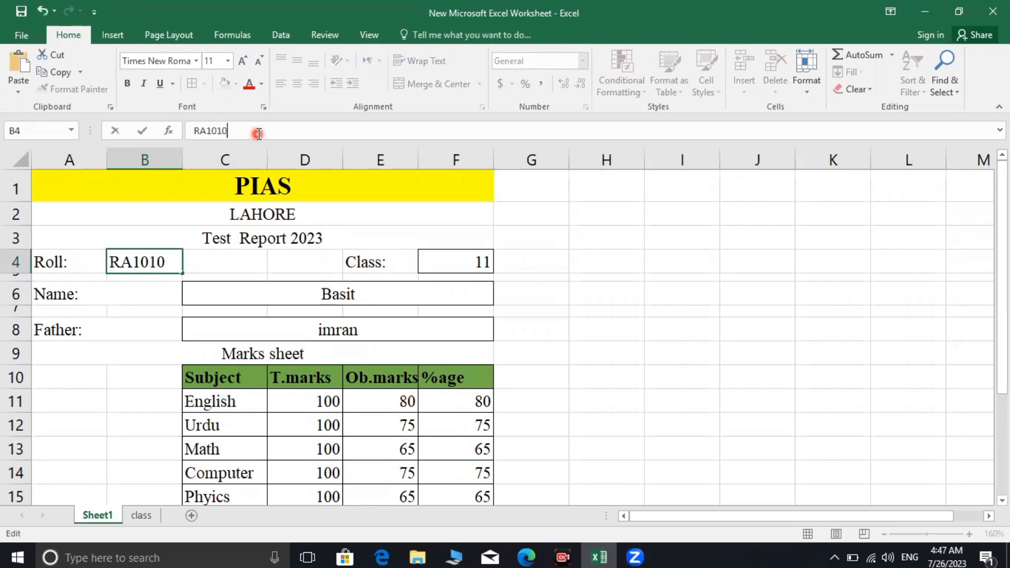
key("Return")
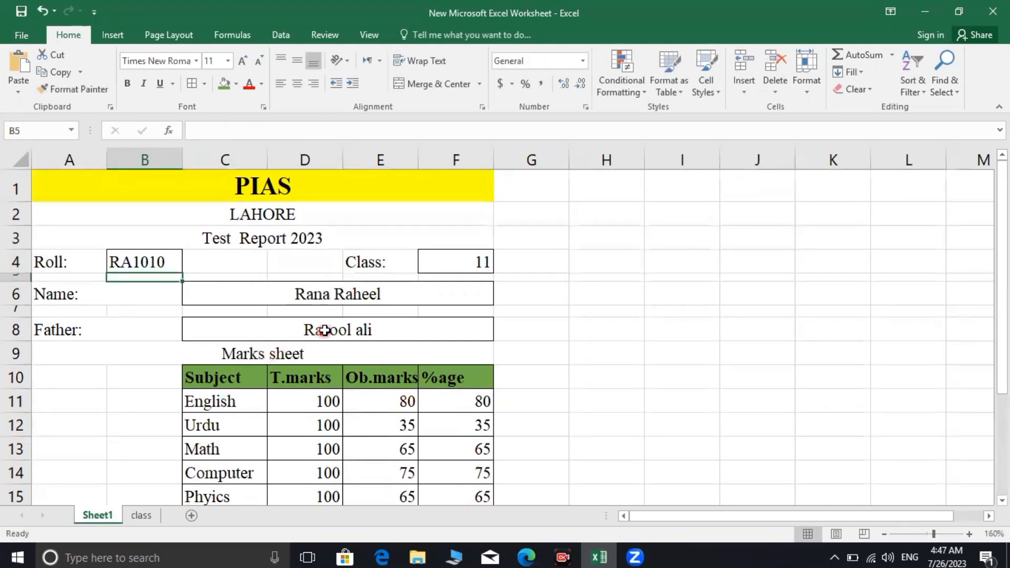
scroll(332, 316, "down", 1)
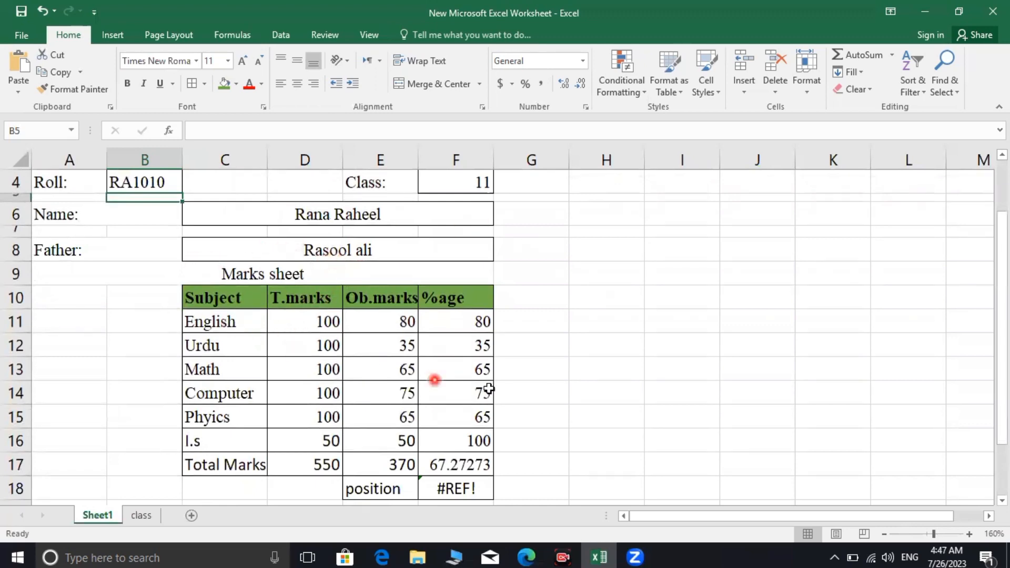
scroll(428, 406, "down", 2)
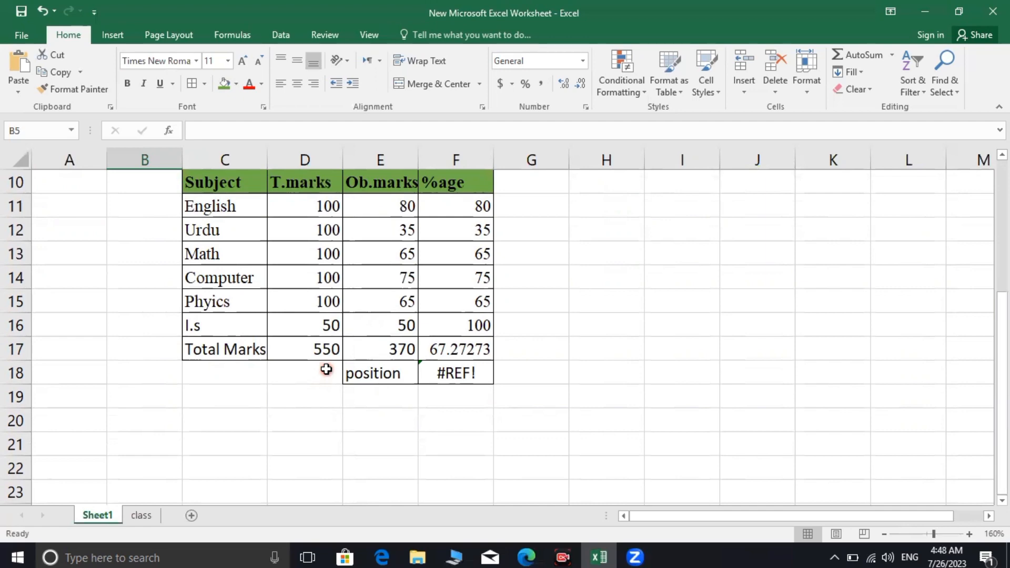
scroll(335, 374, "up", 3)
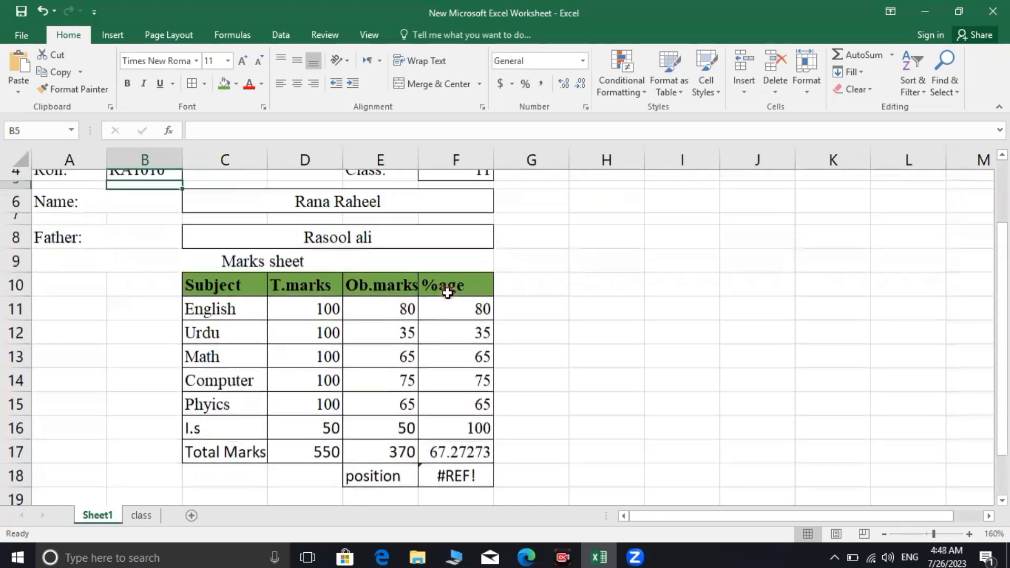
scroll(384, 329, "down", 1)
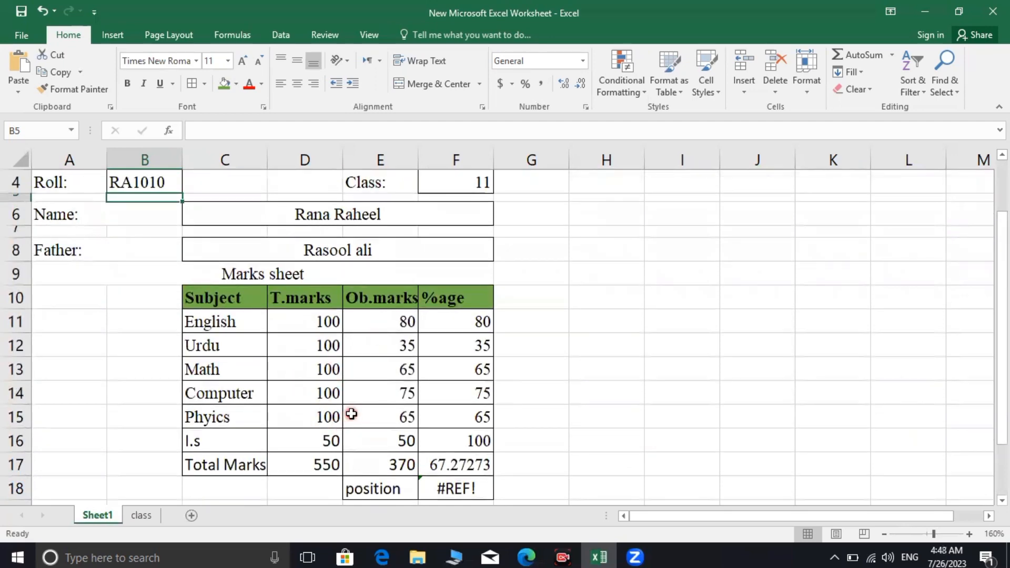
scroll(349, 410, "up", 1)
scroll(351, 409, "down", 1)
scroll(354, 409, "down", 2)
scroll(353, 408, "up", 2)
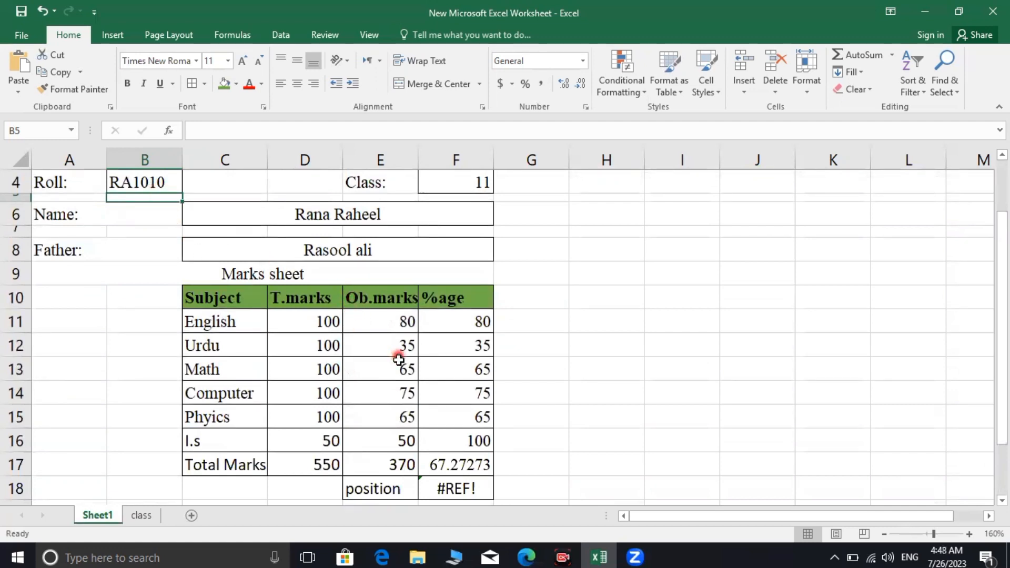
scroll(395, 363, "down", 1)
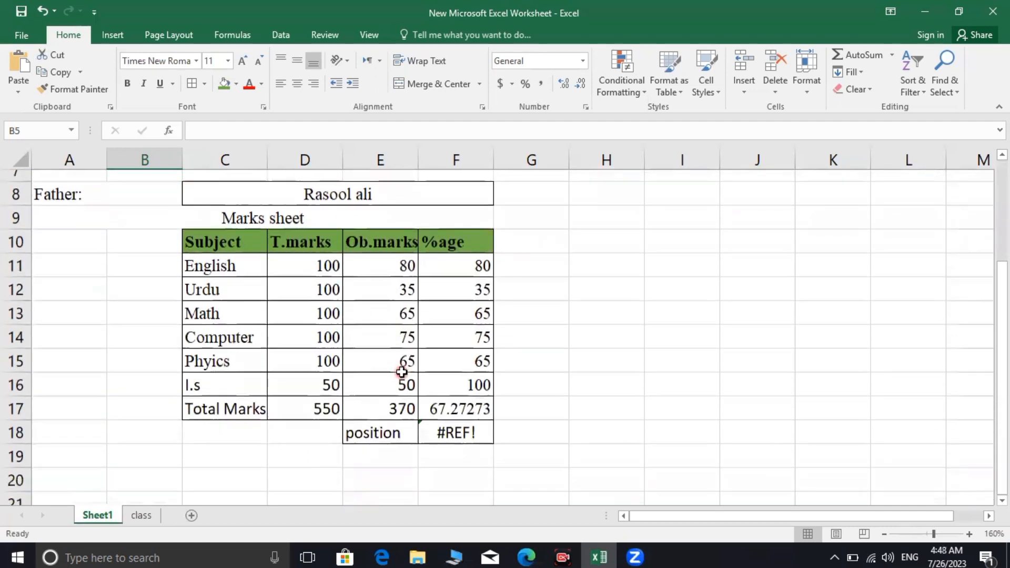
left_click(462, 432)
left_click(582, 441)
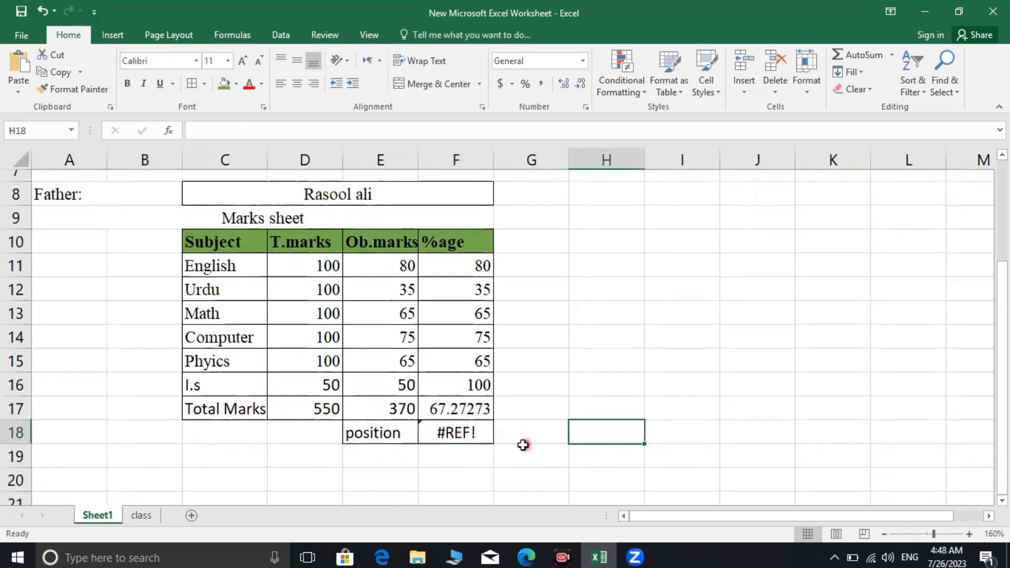
Enter =vlookup(b4,list,12) in F18 to fetch the student's position
left_click(468, 433)
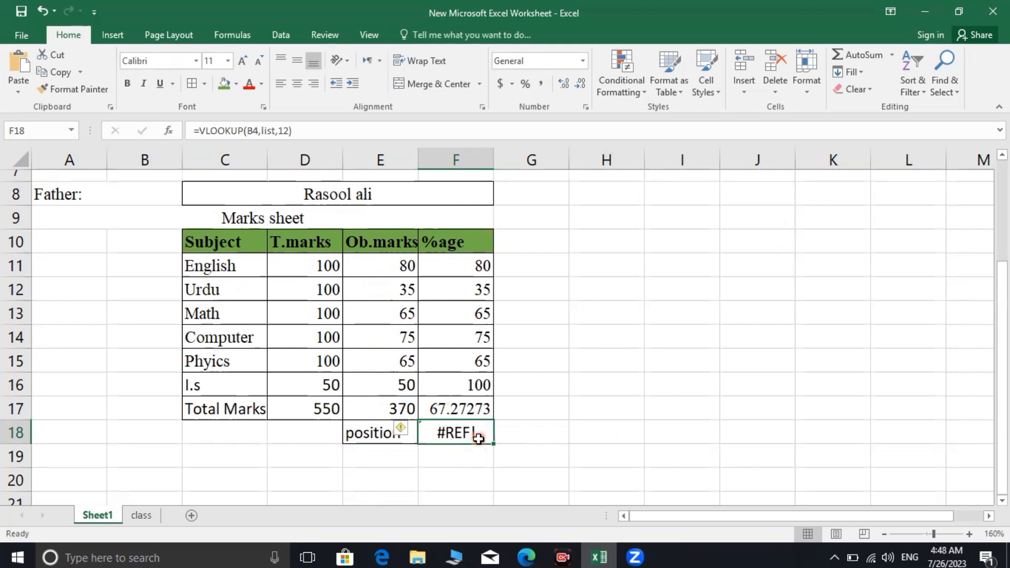
type("=")
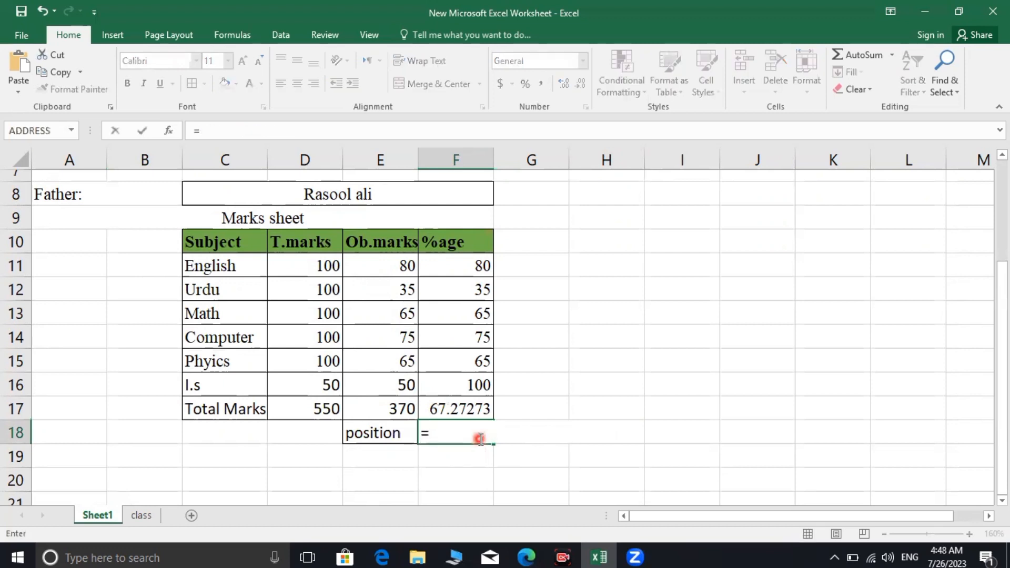
type("vlooku")
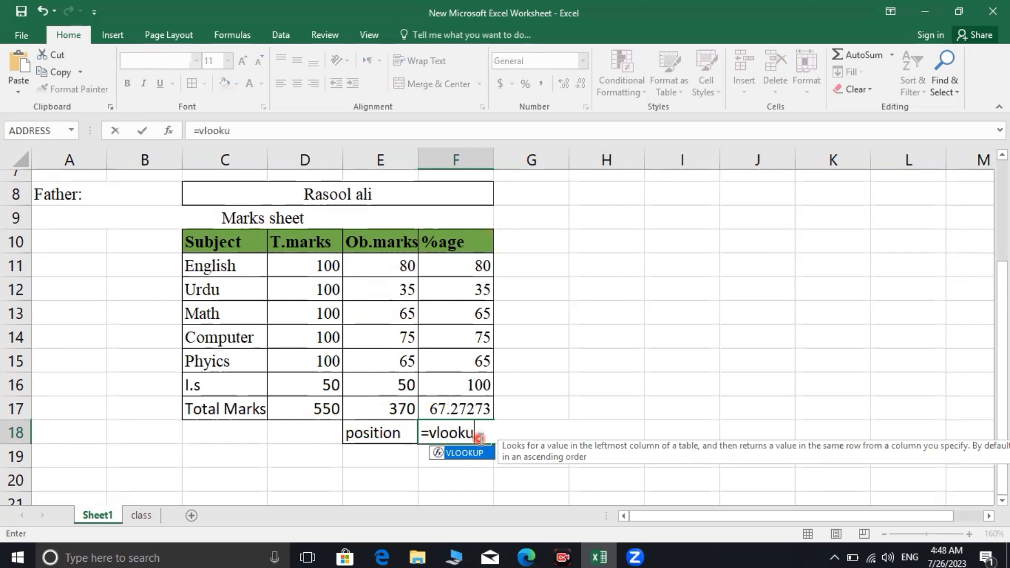
type("p(")
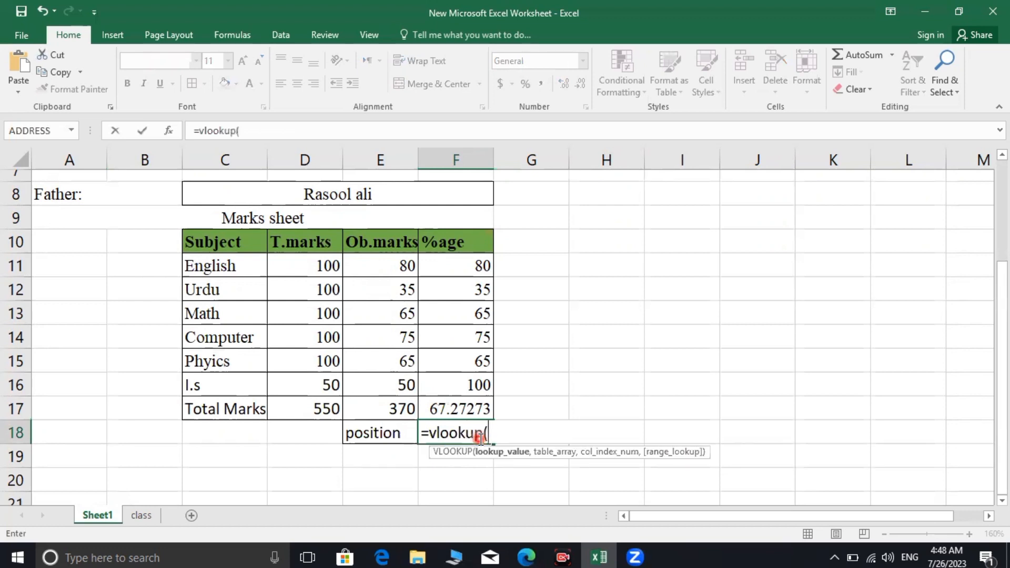
type("b")
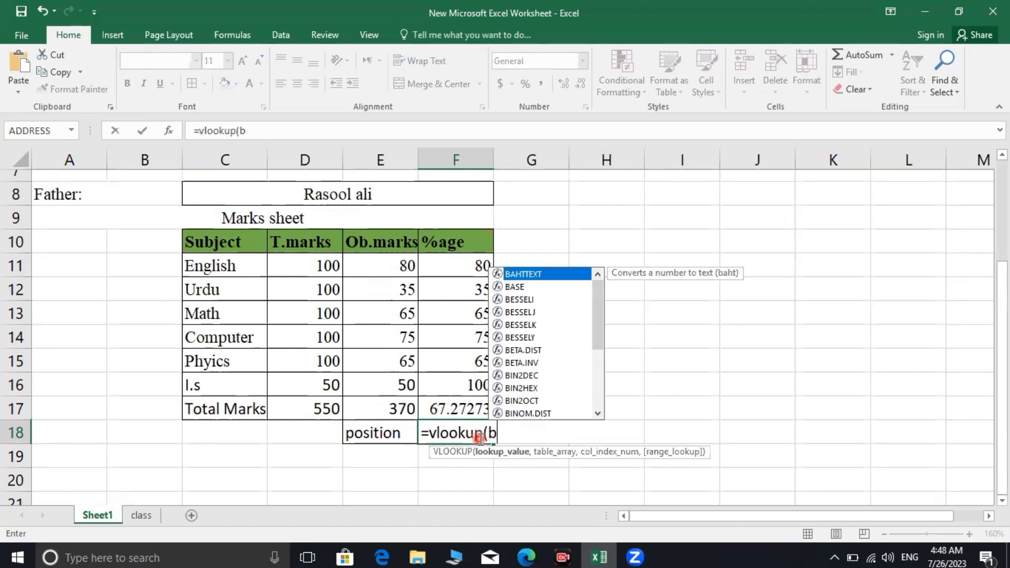
type("4,list")
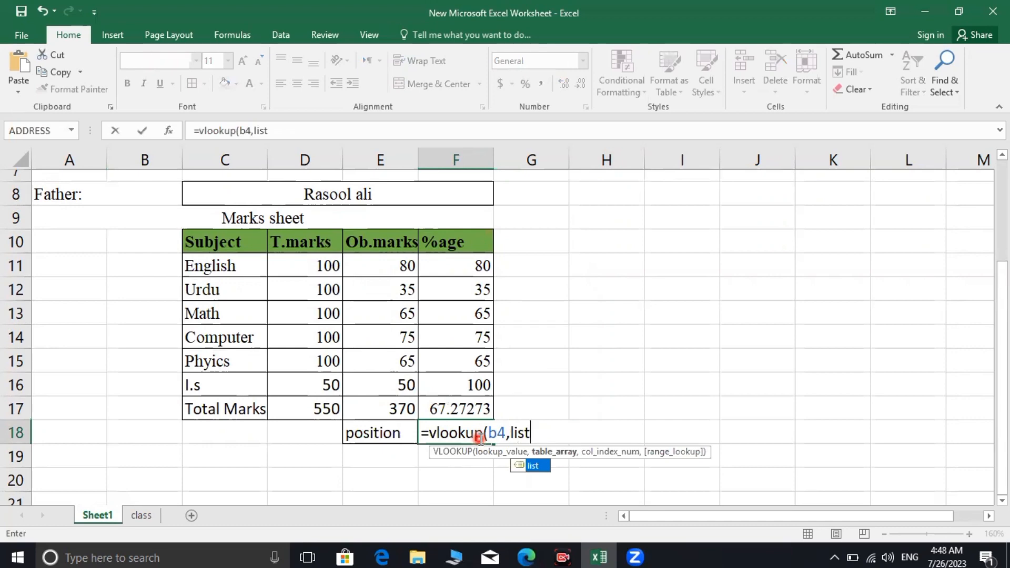
type(",")
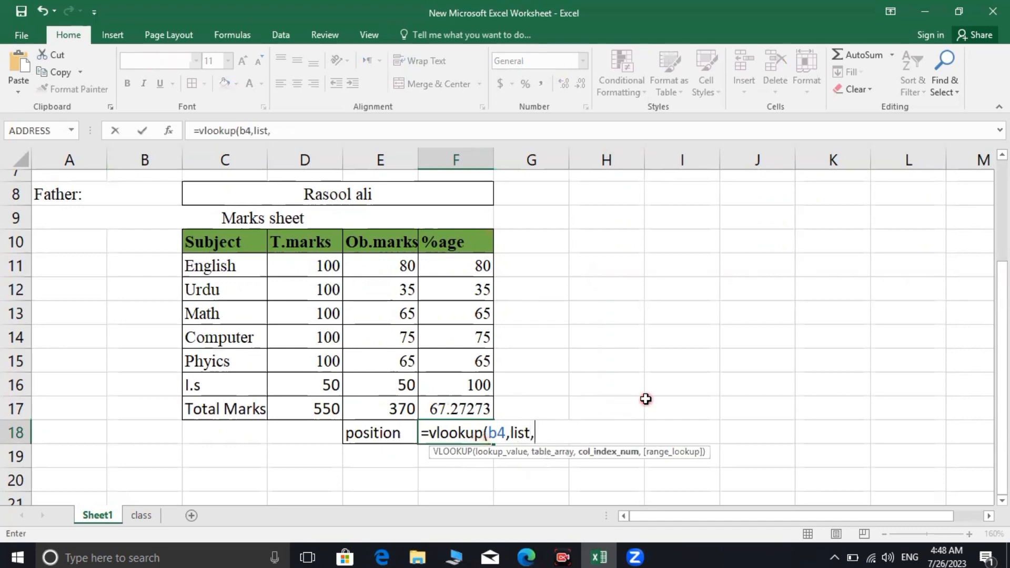
scroll(636, 406, "up", 1)
scroll(627, 411, "down", 1)
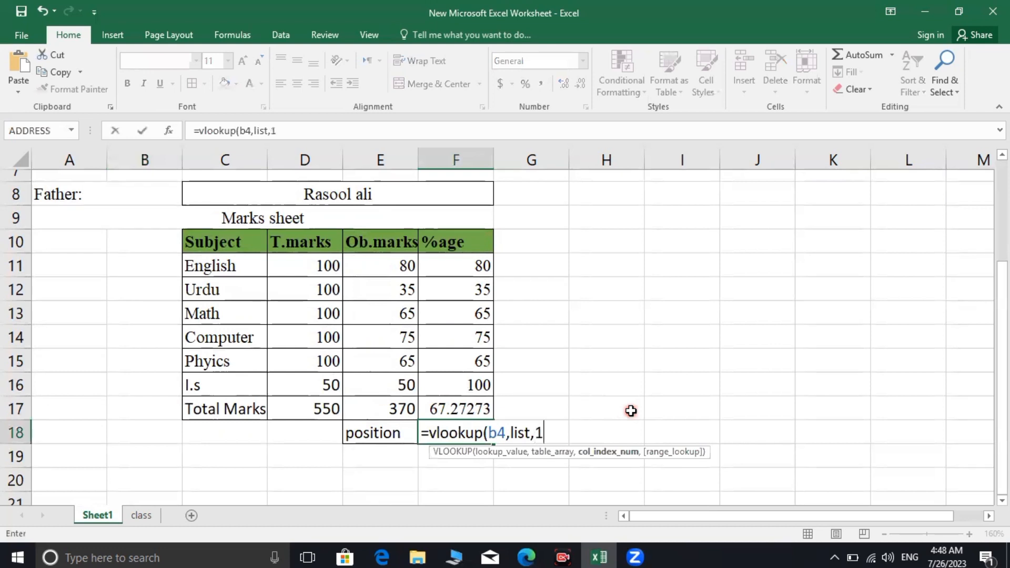
type("2")
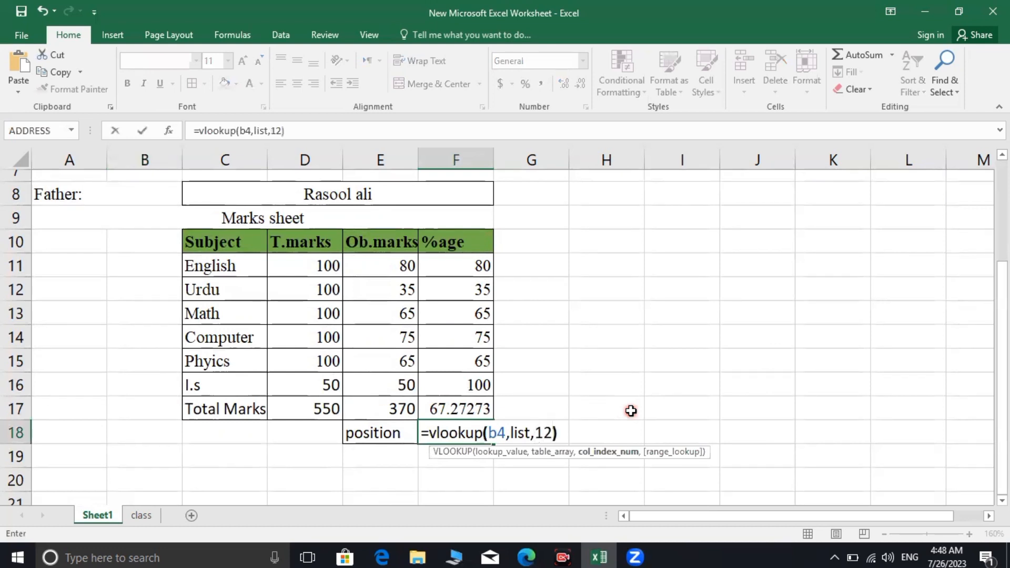
key("Return")
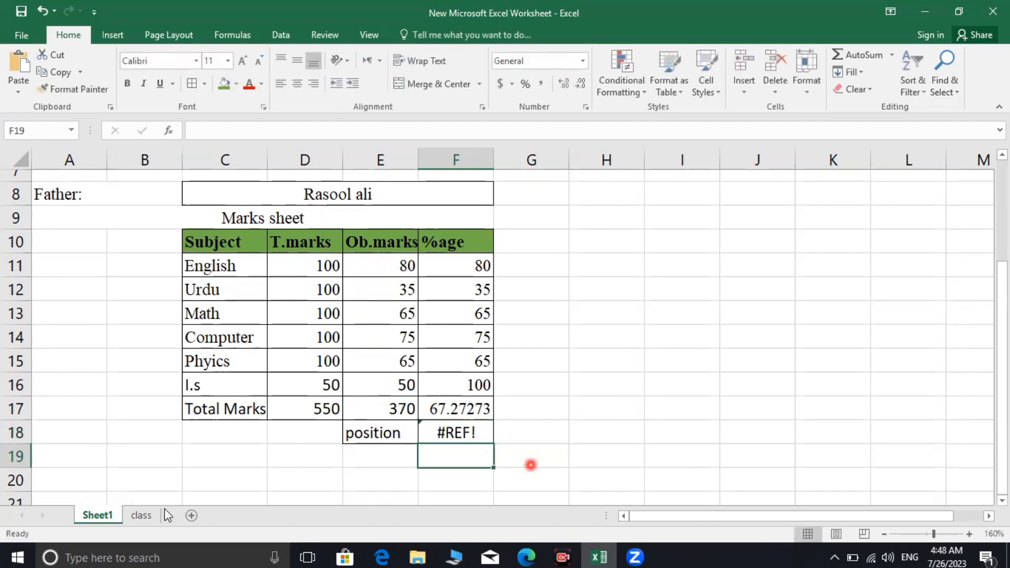
On the class sheet, apply All Borders to the Position column cells L2:L19
left_click(150, 515)
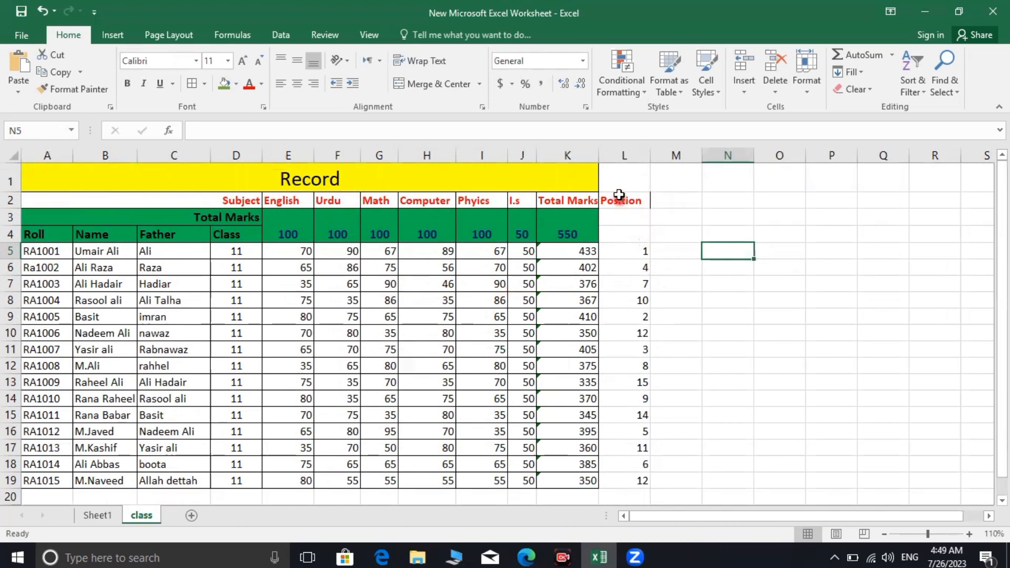
left_click_drag(621, 195, 622, 247)
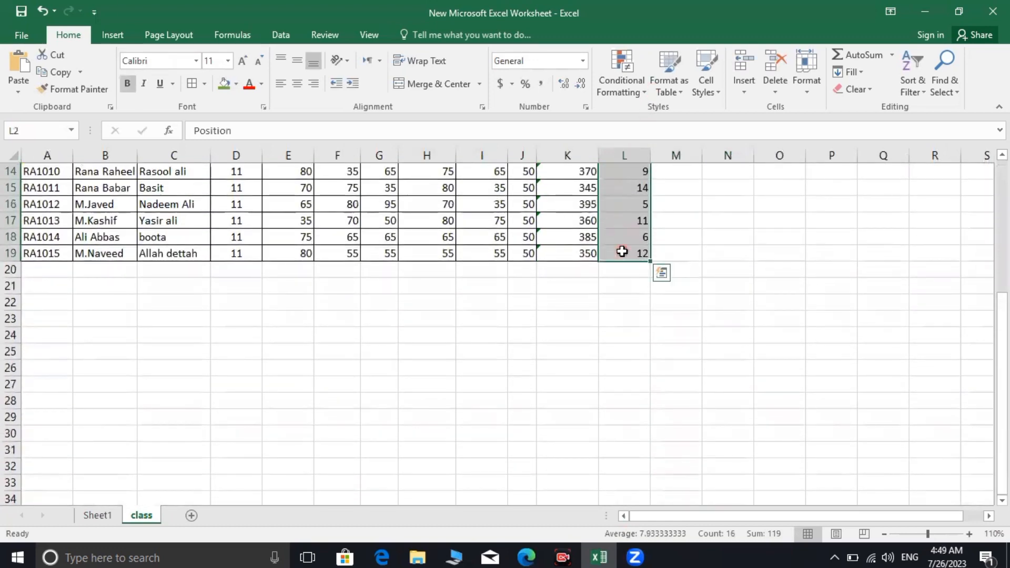
left_click(192, 83)
left_click(721, 360)
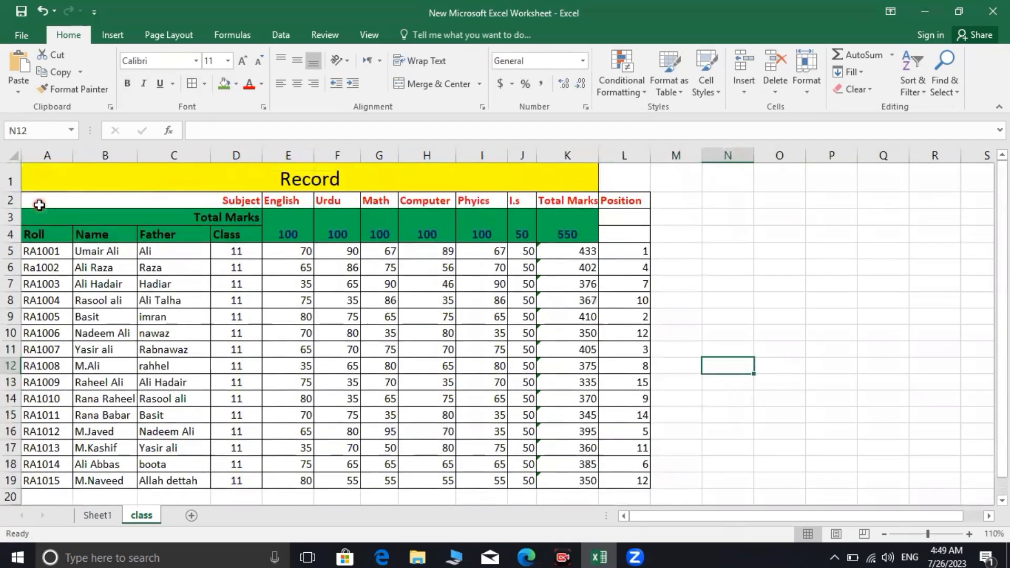
Look up the named range 'list' to confirm it covers only A3:K19
left_click_drag(39, 200, 629, 481)
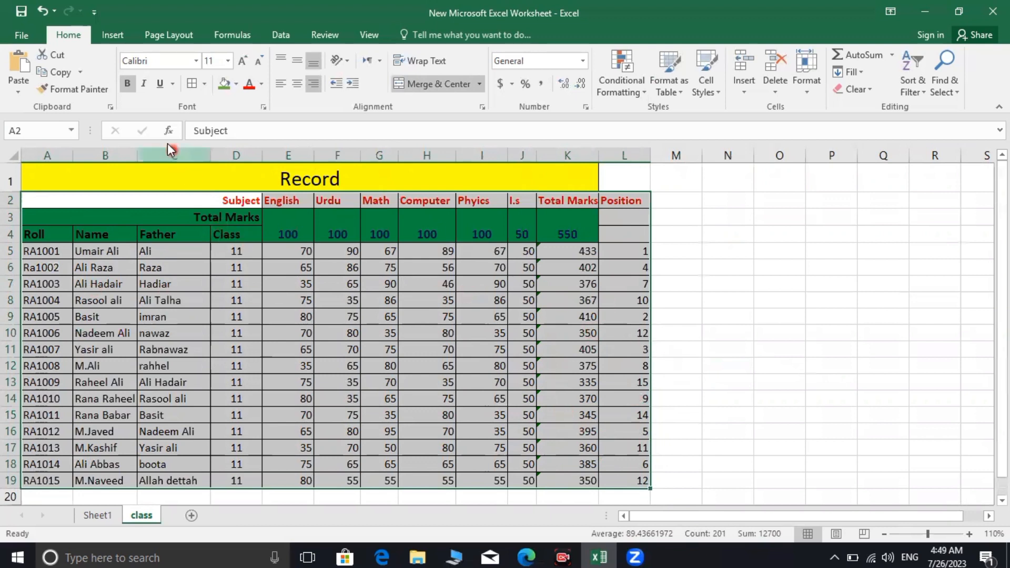
left_click(26, 132)
type("list")
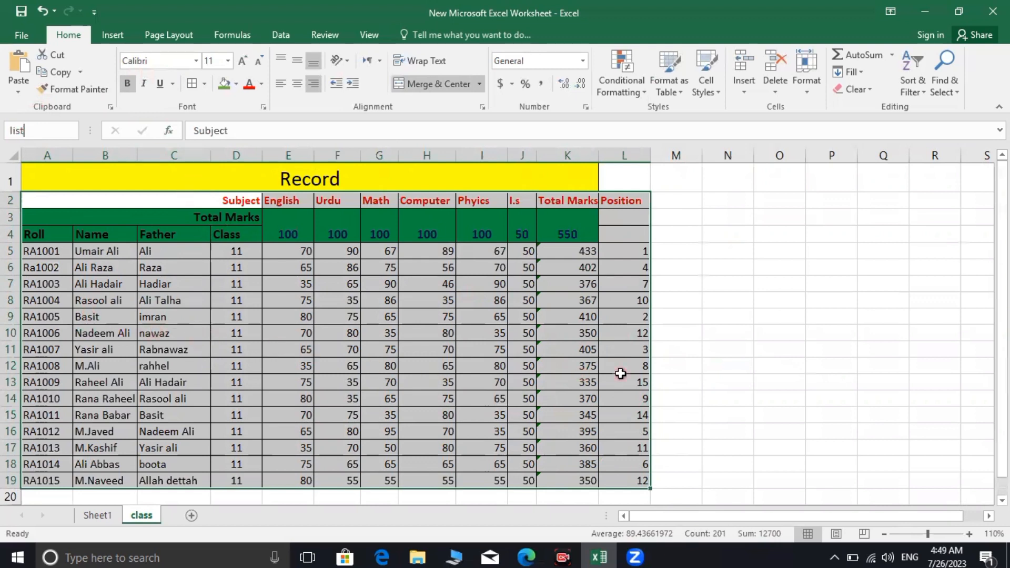
key("Return")
scroll(682, 354, "down", 2)
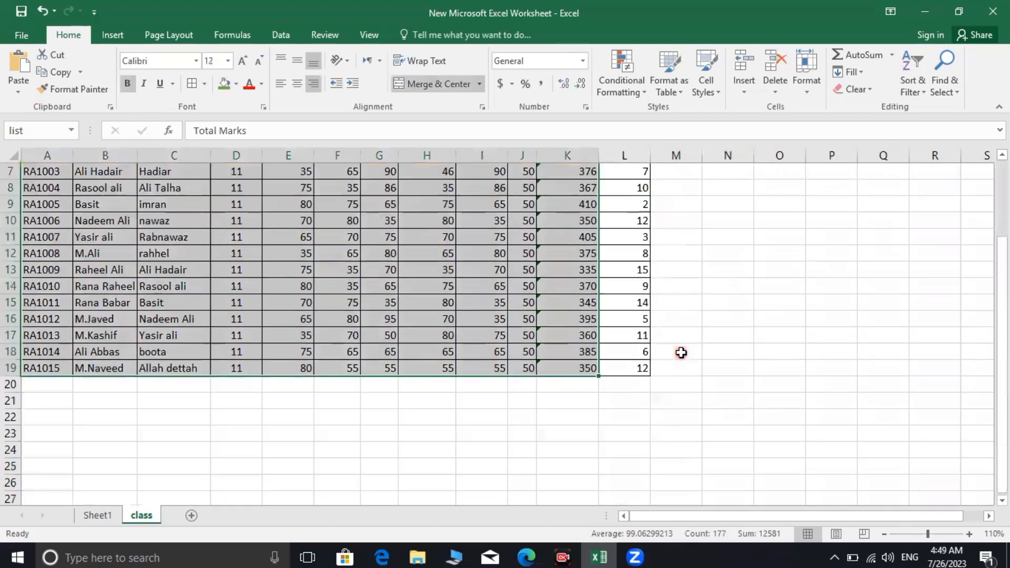
scroll(639, 366, "up", 1)
scroll(672, 368, "up", 2)
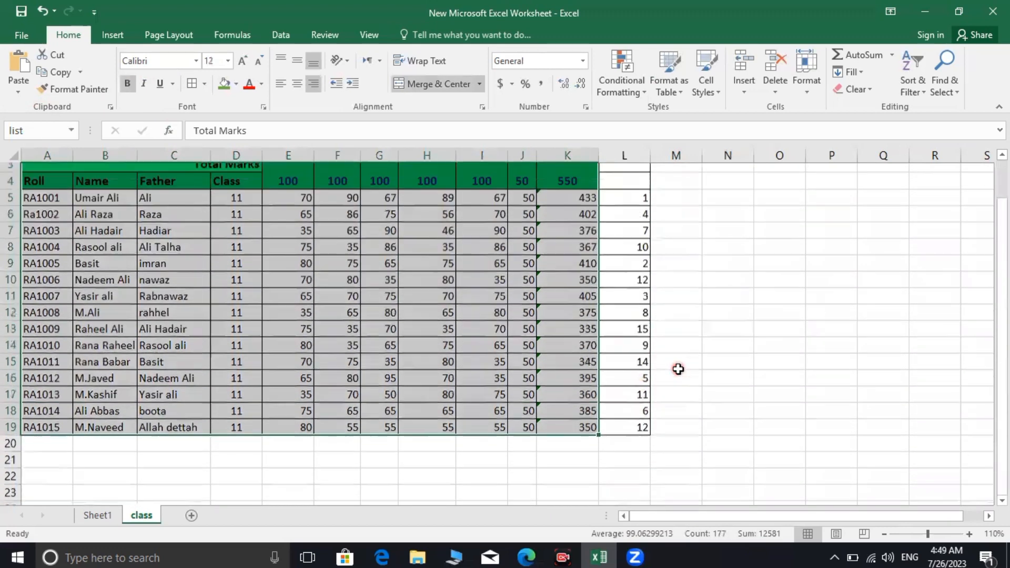
Inspect the merged header cells A2 and A3, then select the table including Position
left_click(719, 372)
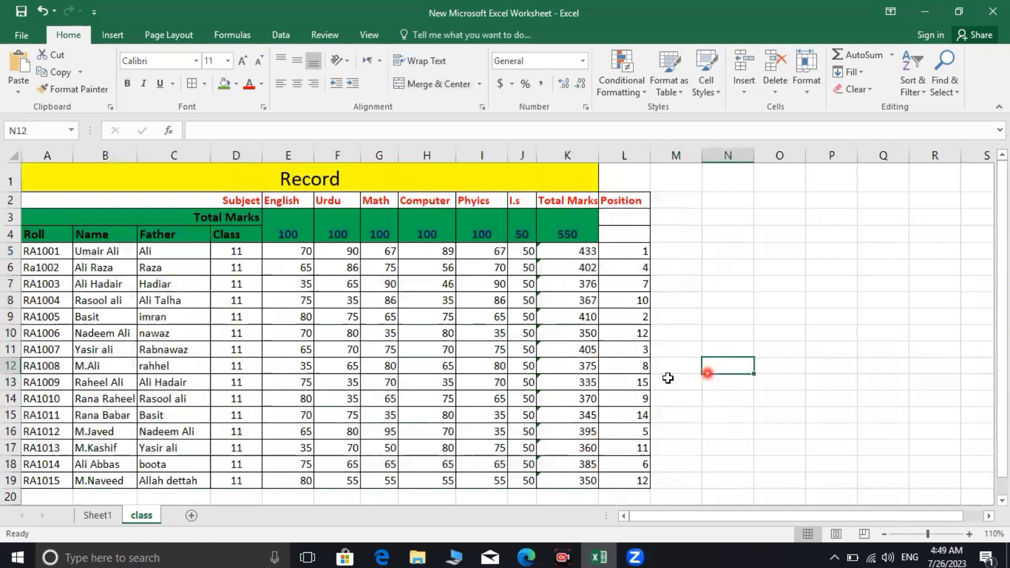
left_click(444, 383)
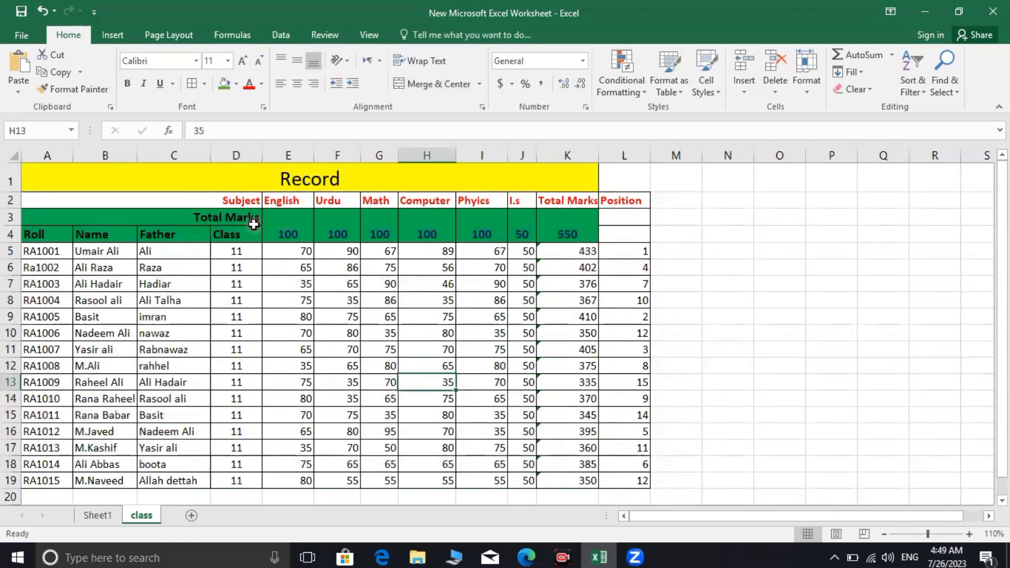
left_click(159, 194)
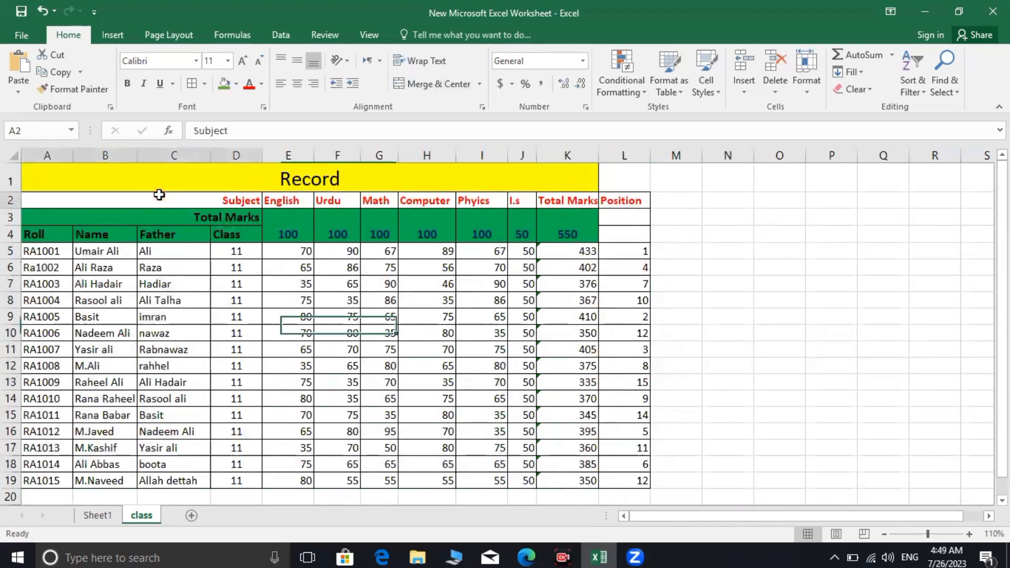
left_click(133, 210)
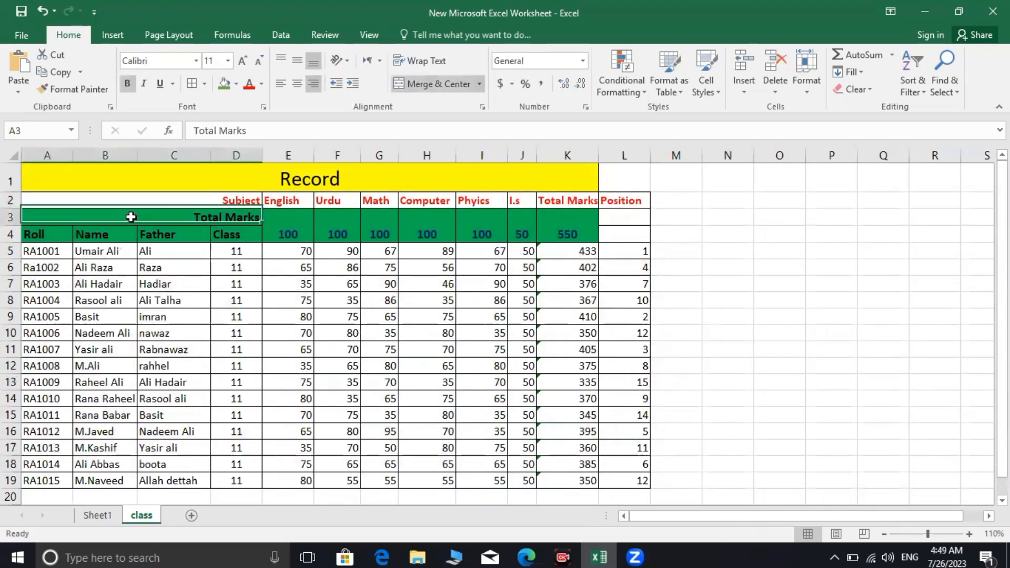
left_click(736, 219)
left_click(632, 190)
left_click_drag(634, 195, 208, 187)
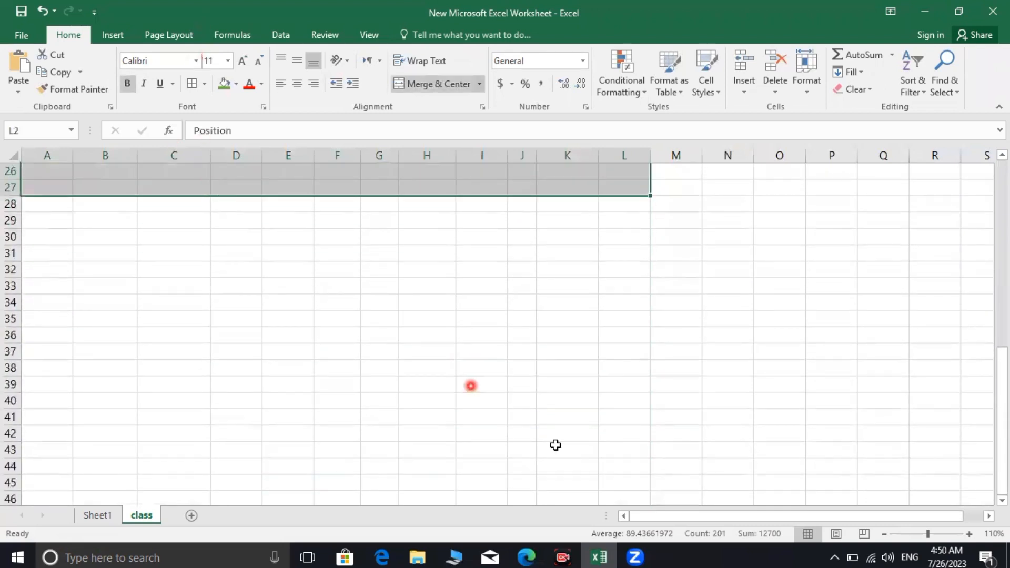
scroll(578, 289, "up", 8)
Name the class table from A2 through the Position column 'llist', then return to Sheet1
left_click(726, 368)
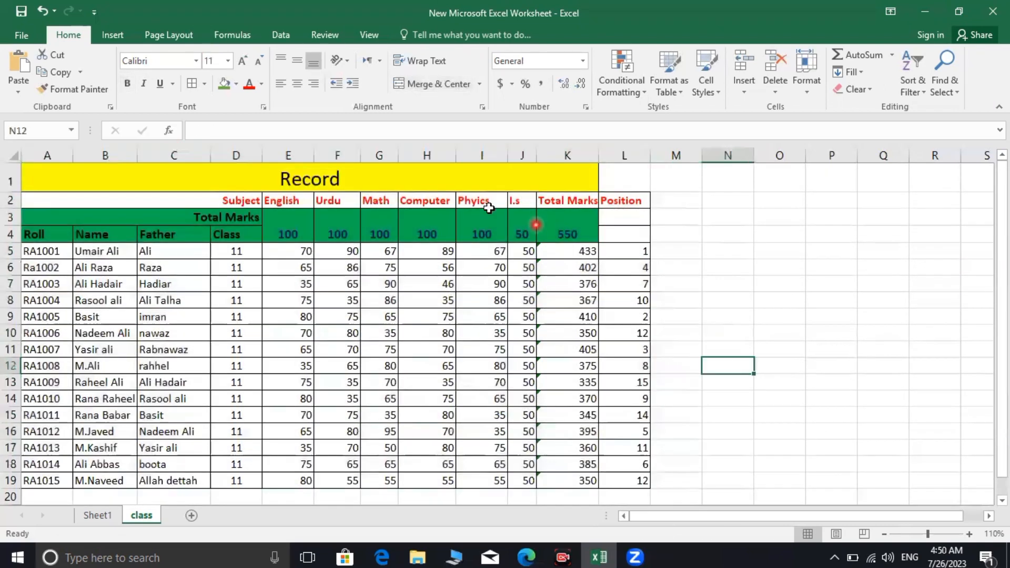
left_click_drag(83, 206, 609, 207)
scroll(661, 426, "up", 5)
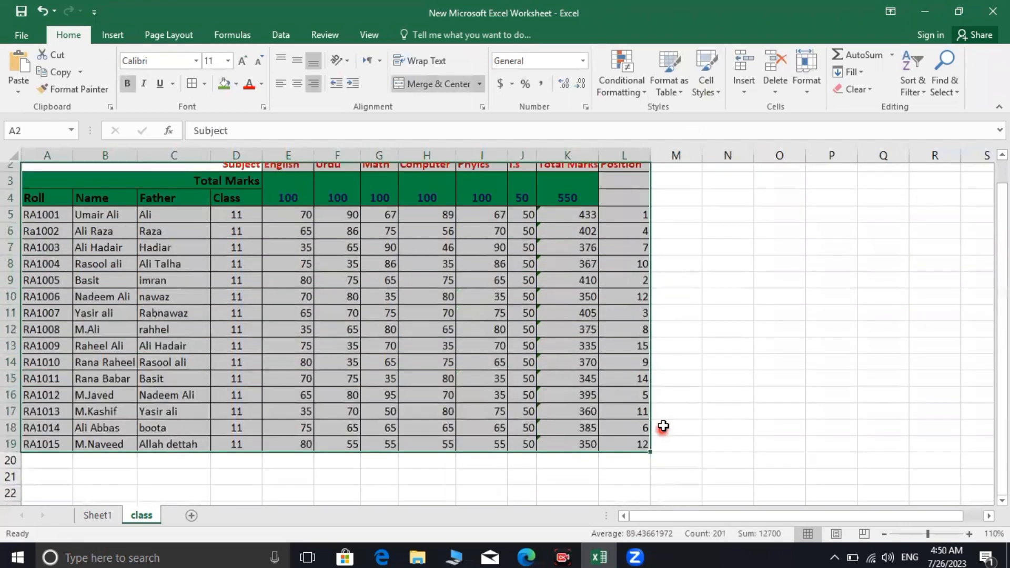
left_click(30, 130)
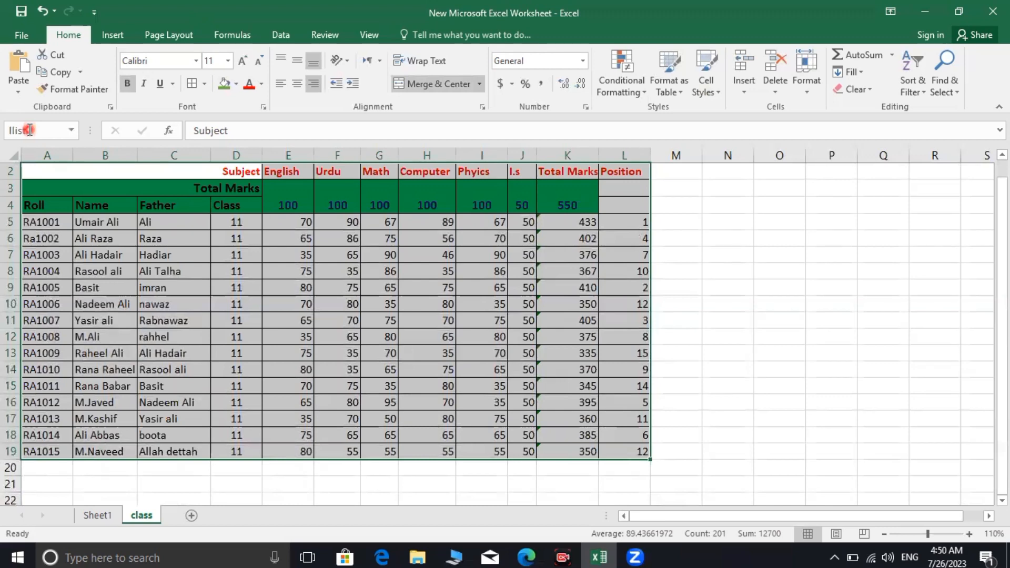
type("llist")
left_click(741, 301)
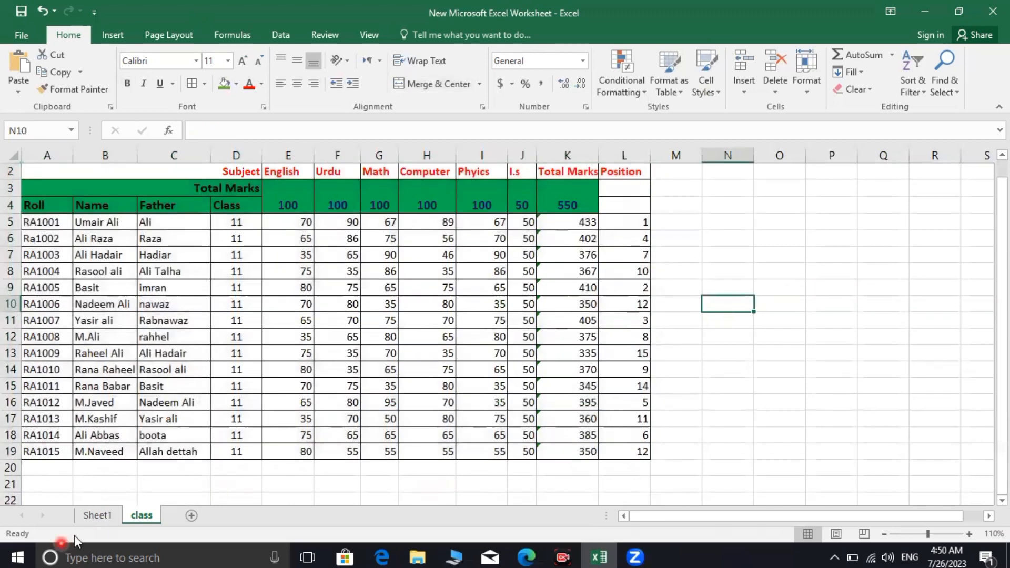
left_click(89, 519)
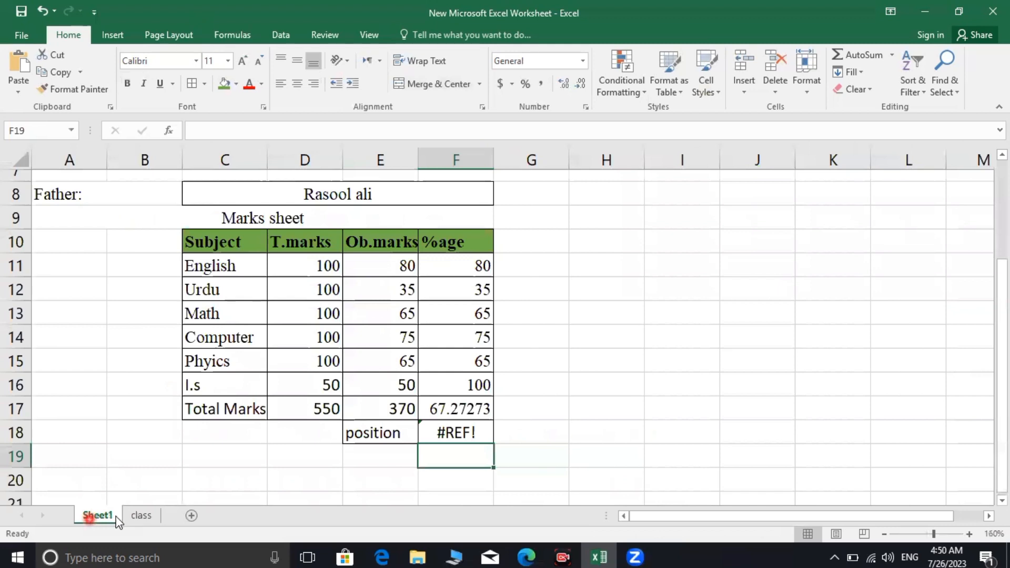
Enter =vlookup(b4,llist,12) in F18 so the position shows 9 instead of #REF!
left_click(474, 428)
type("=")
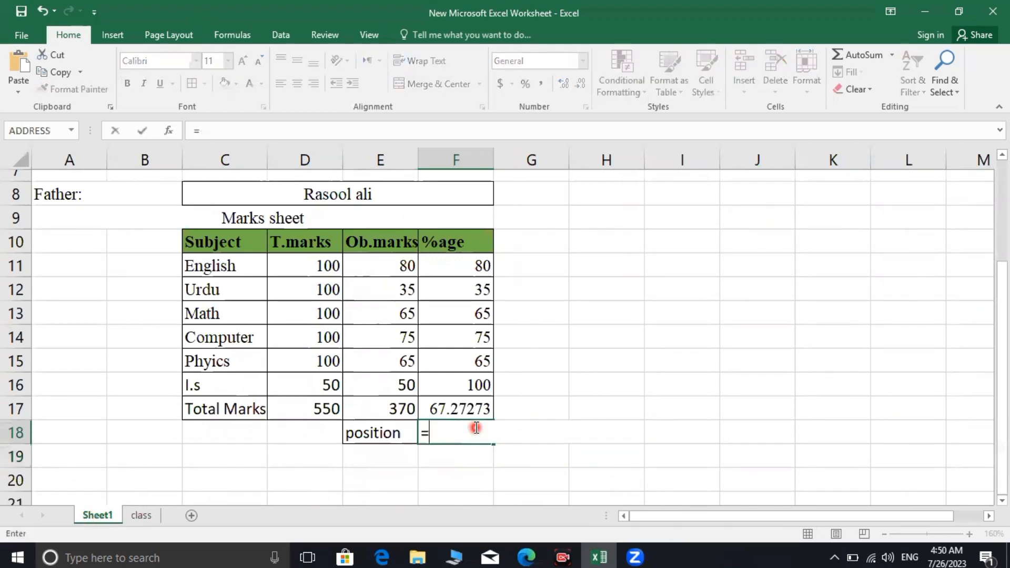
type("vlooku")
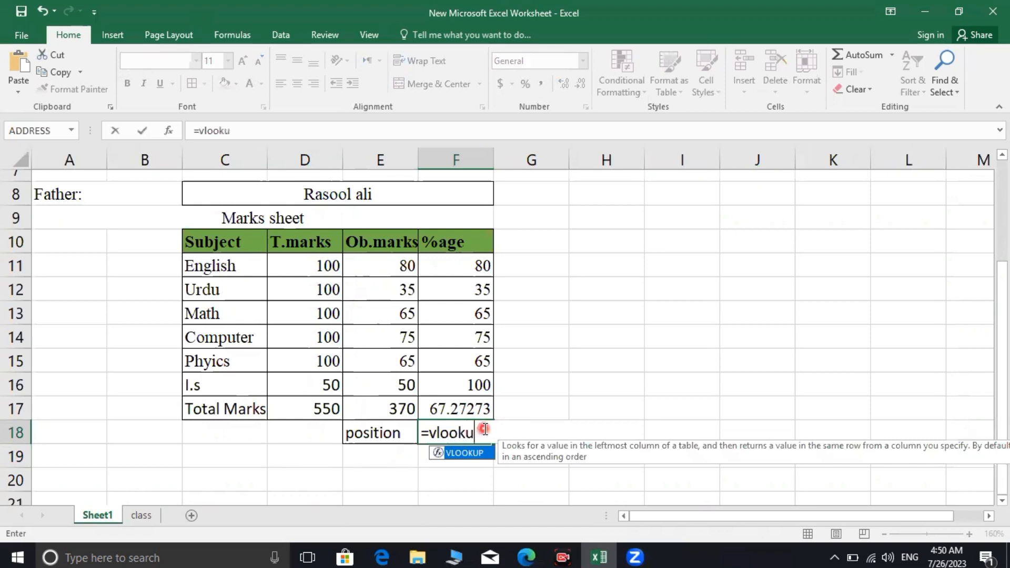
type("p(")
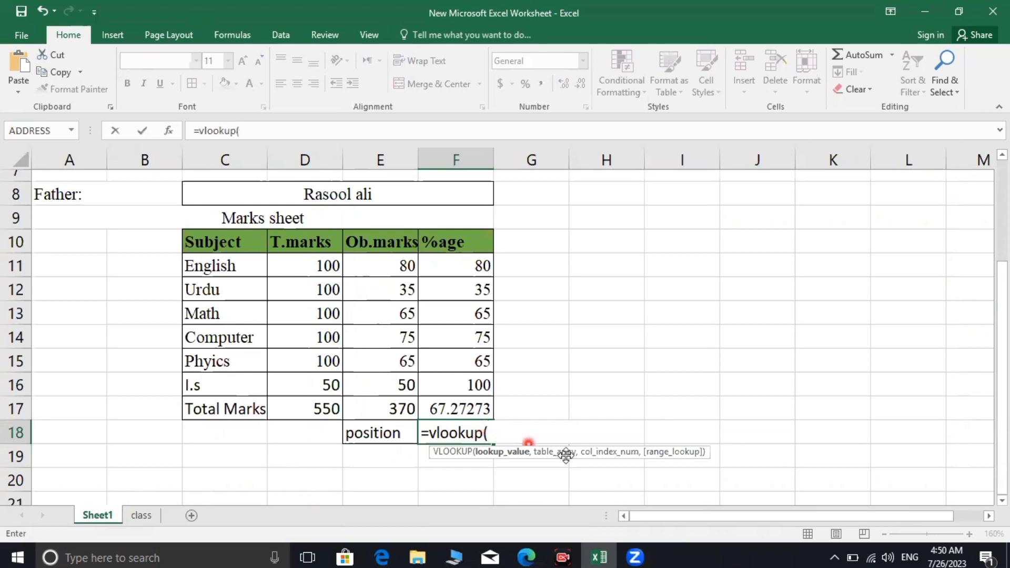
type("b")
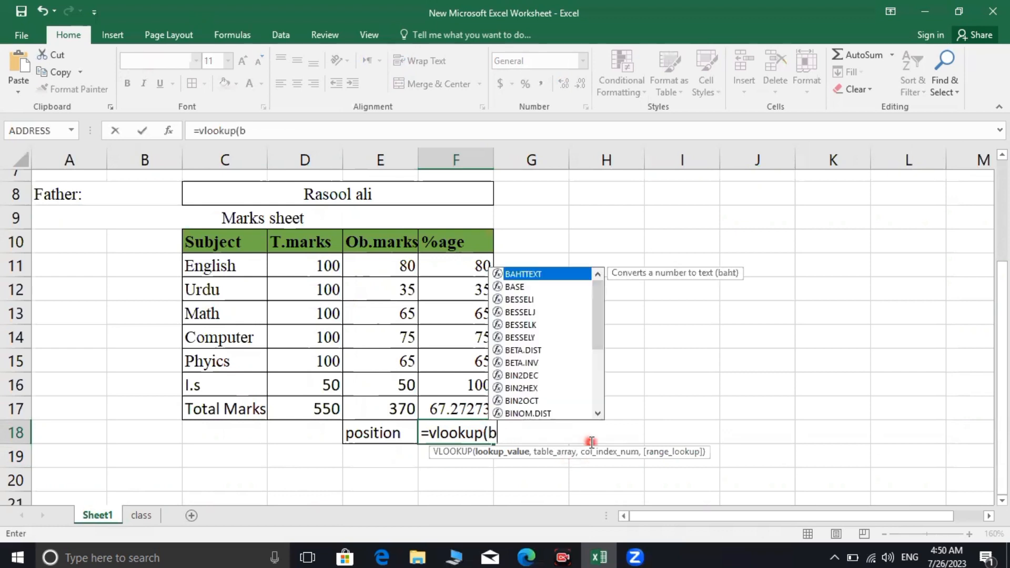
type("4")
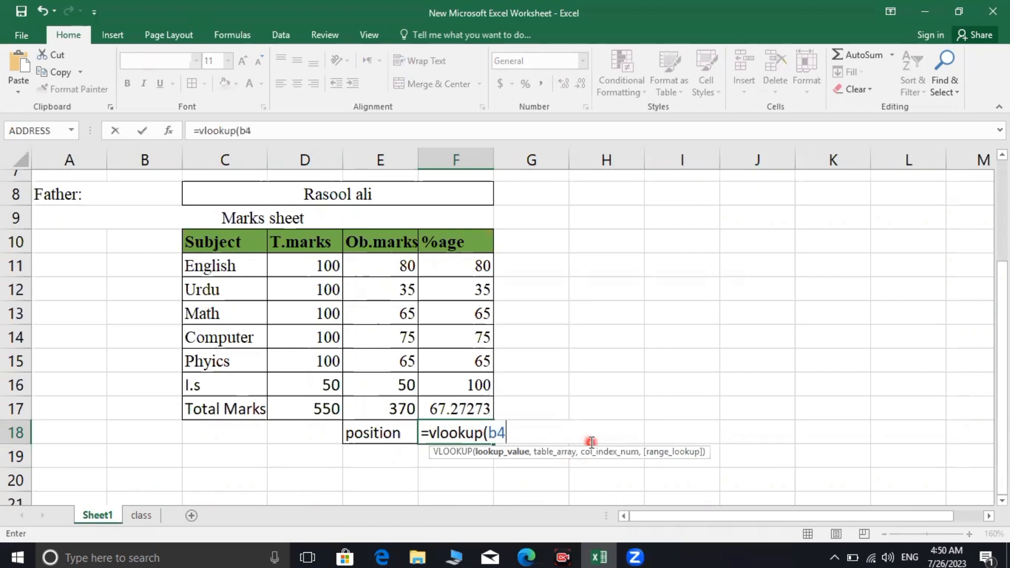
type(",l")
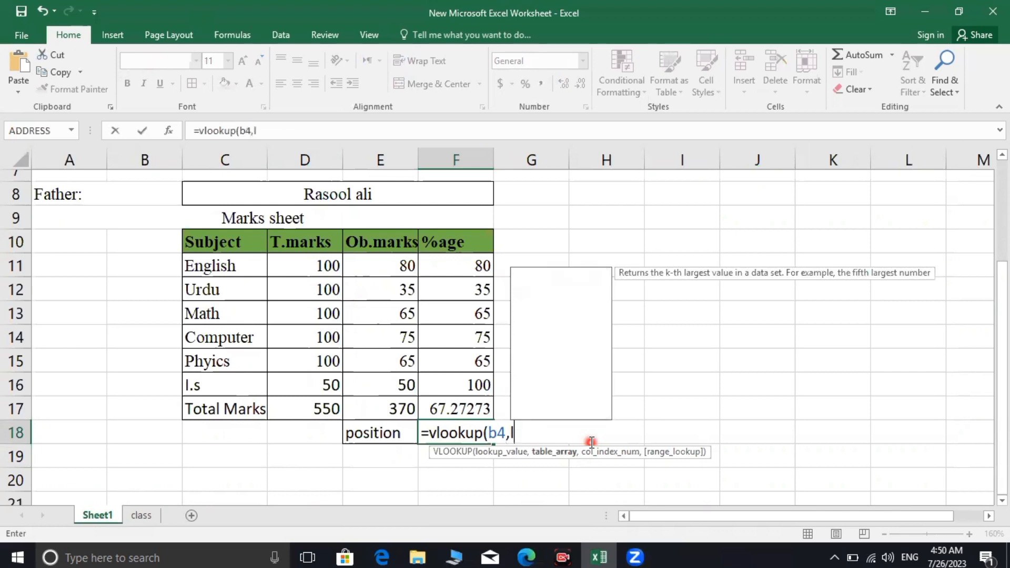
type("list")
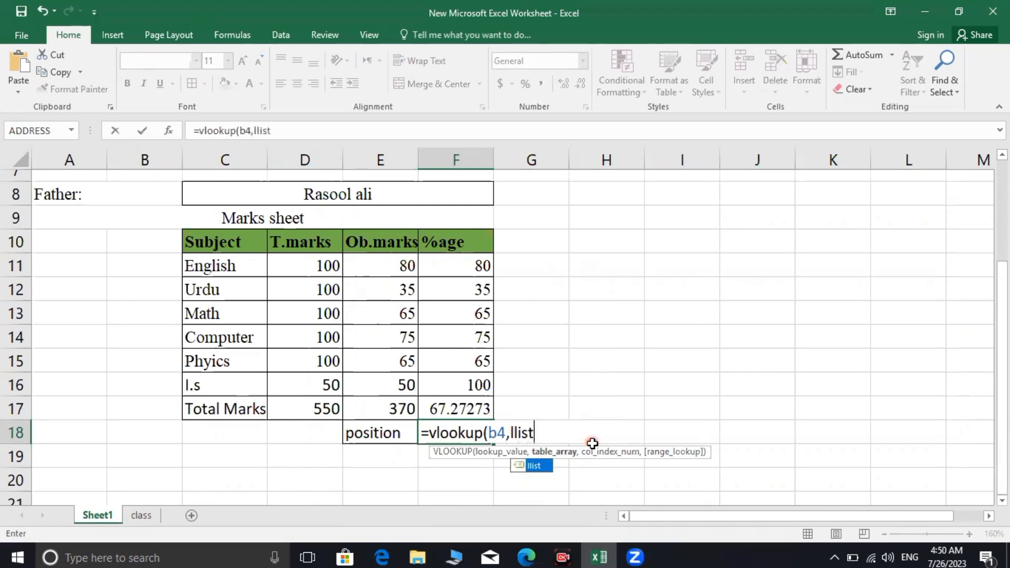
type(",")
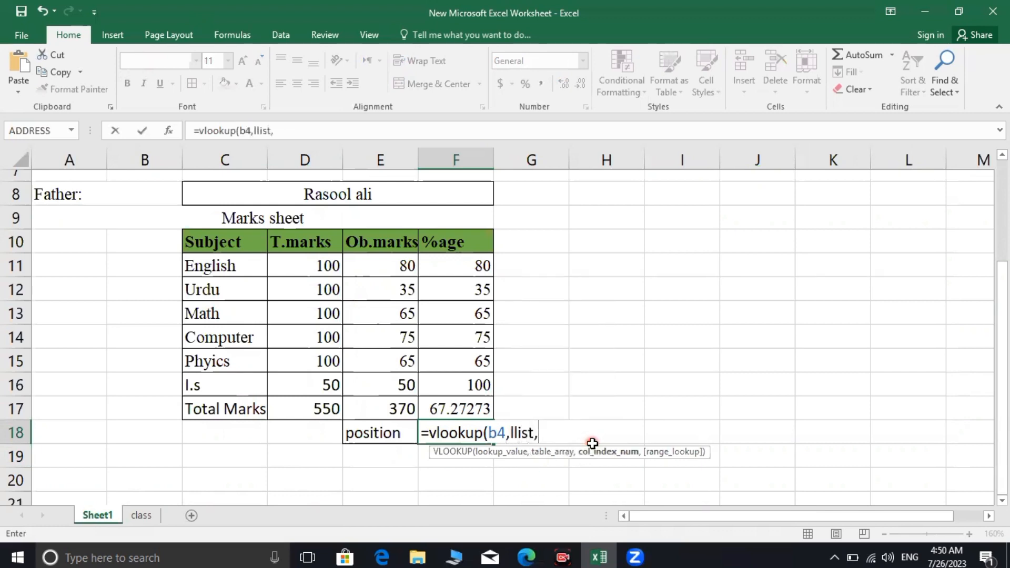
type("12)")
key("Return")
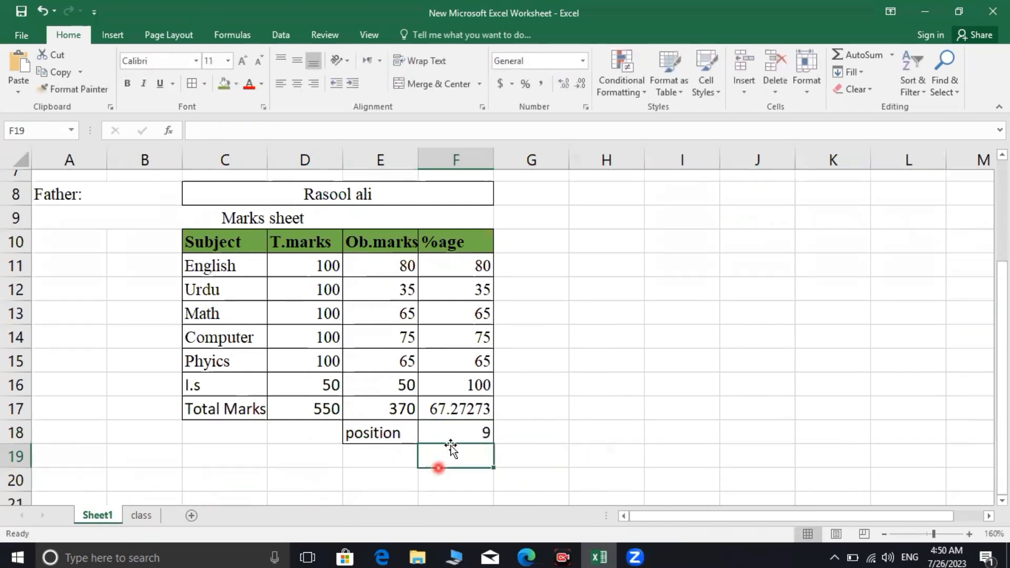
Change the roll number in B4 to RA1011, giving total 345, 62.72727 percent, position 14
scroll(502, 441, "up", 1)
scroll(510, 428, "down", 2)
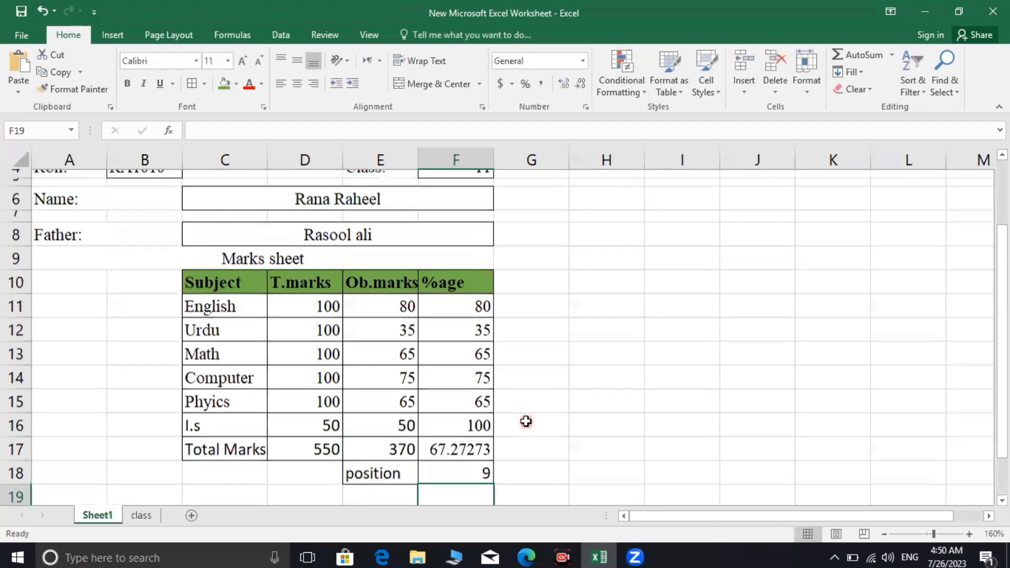
scroll(366, 234, "up", 3)
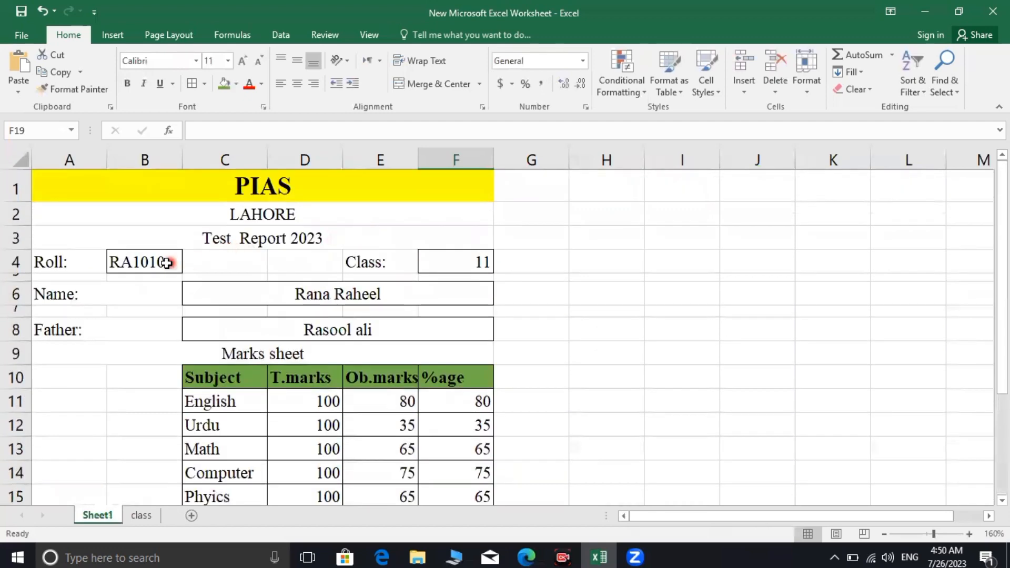
left_click(164, 262)
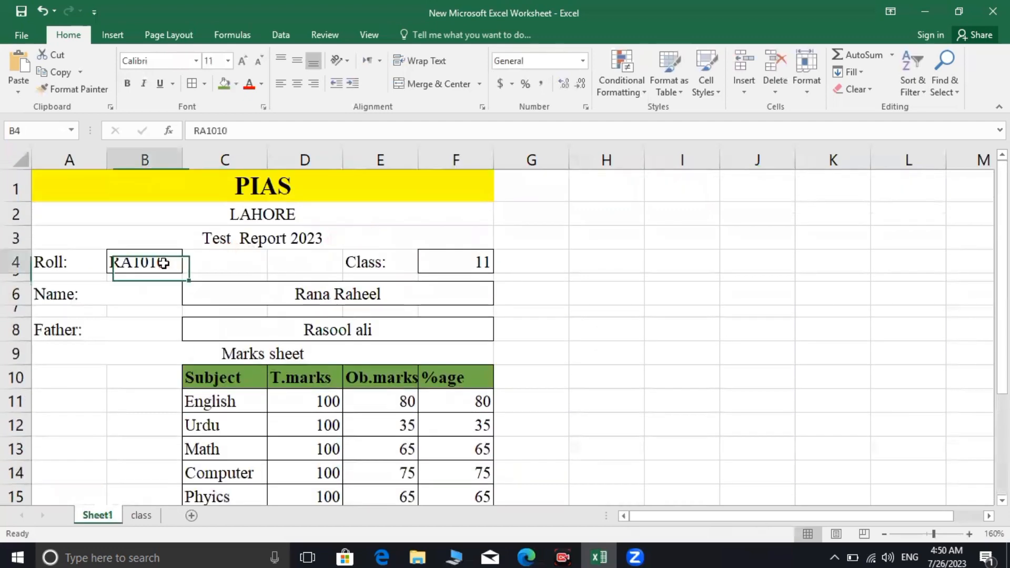
left_click(243, 131)
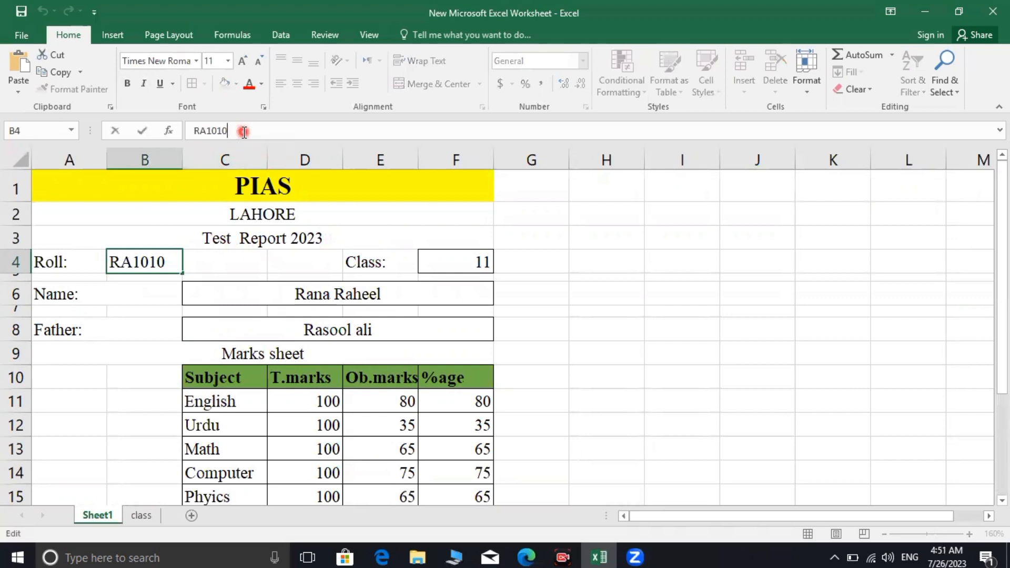
key("BackSpace")
type("11")
key("Return")
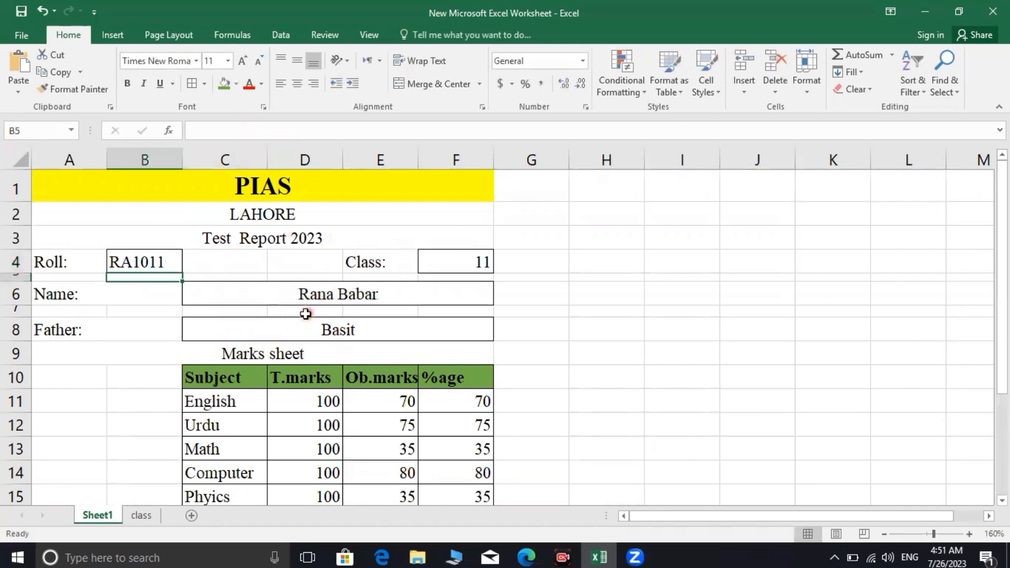
scroll(318, 313, "down", 1)
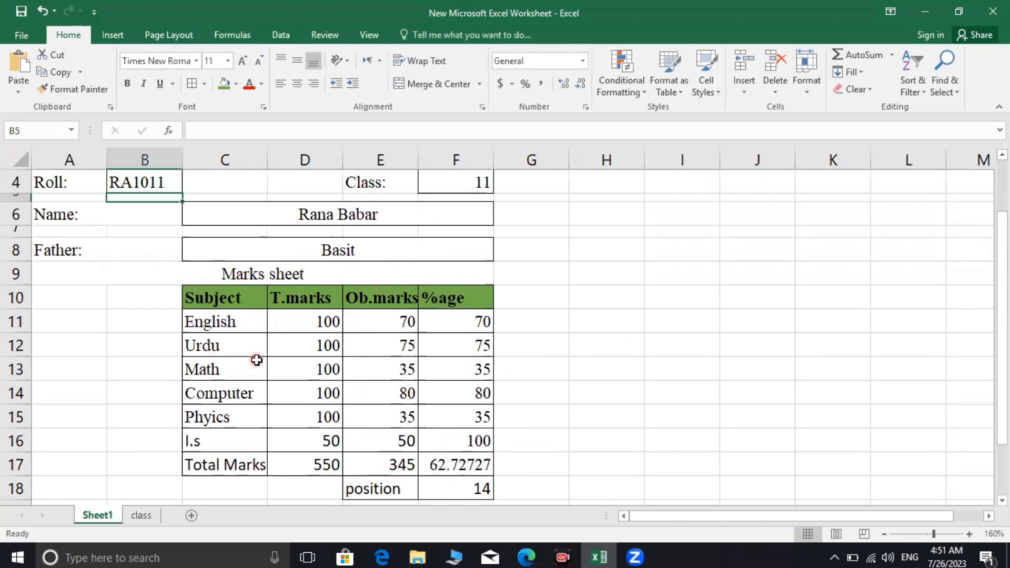
scroll(259, 361, "down", 1)
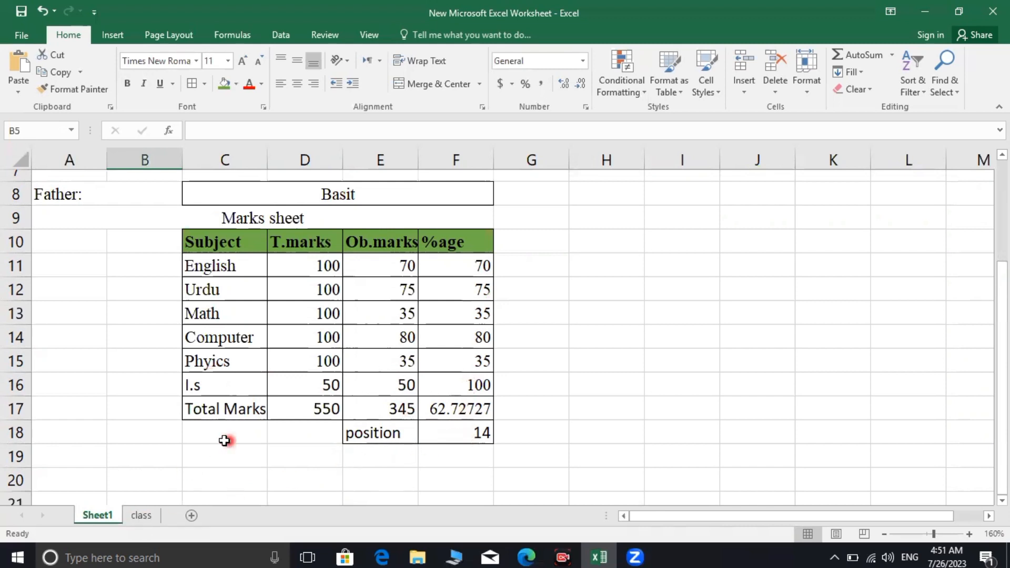
left_click(151, 516)
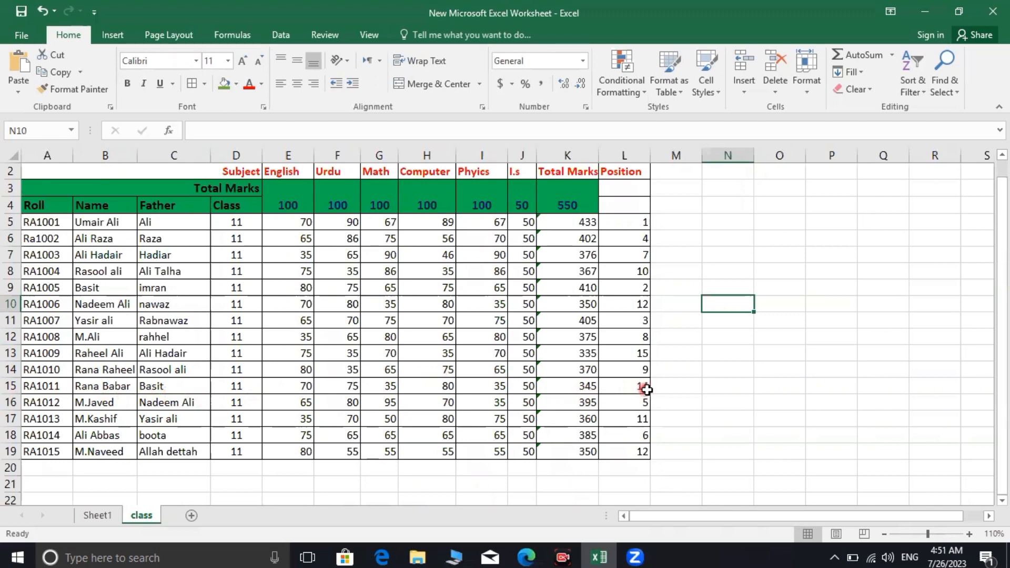
scroll(647, 390, "up", 1)
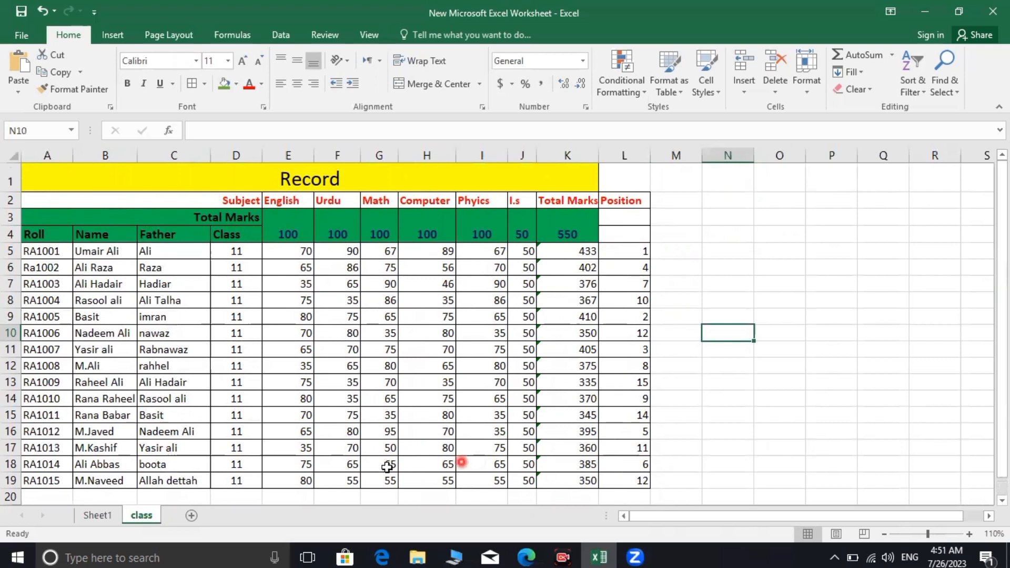
left_click(139, 522)
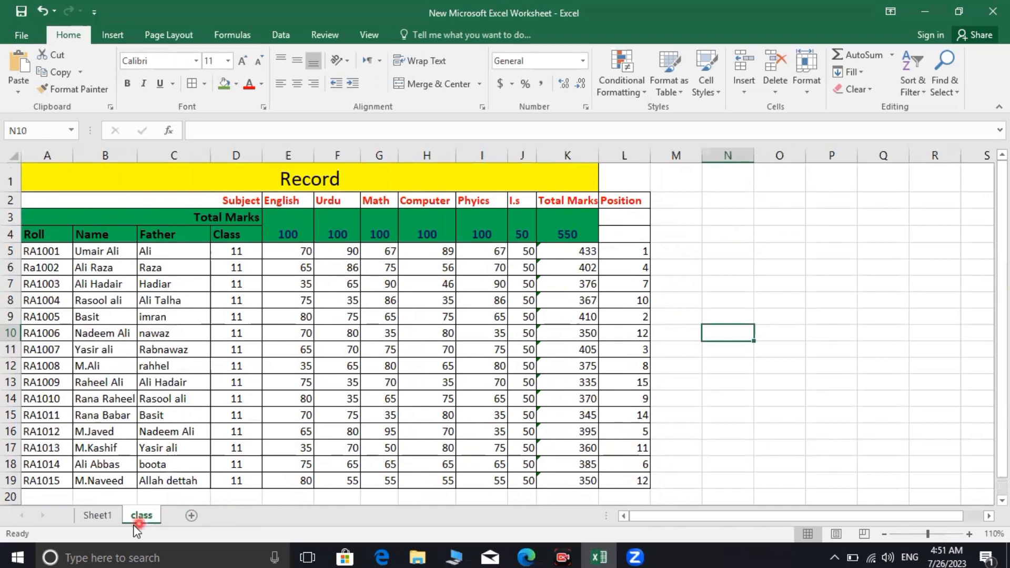
left_click(91, 520)
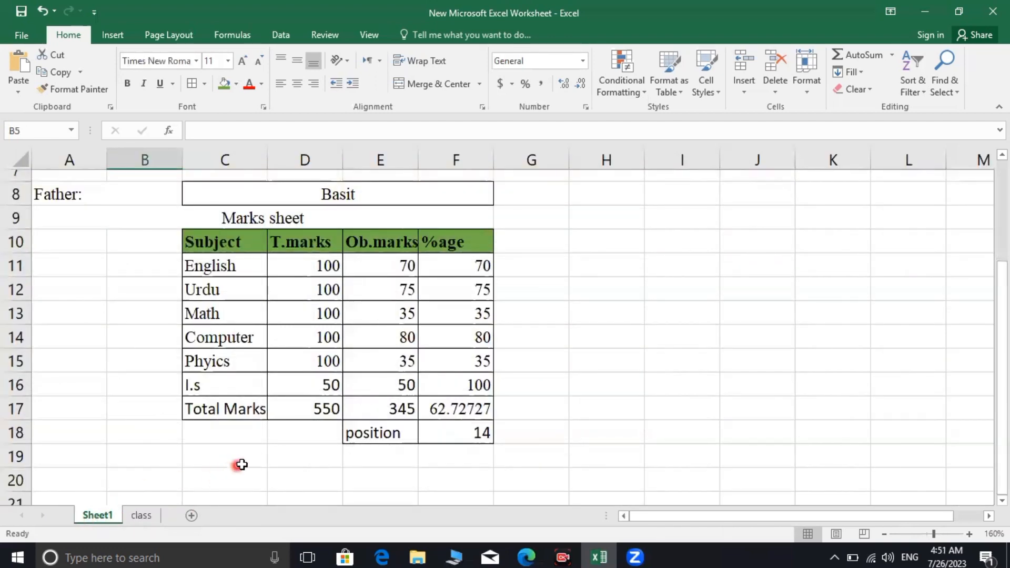
scroll(271, 444, "up", 2)
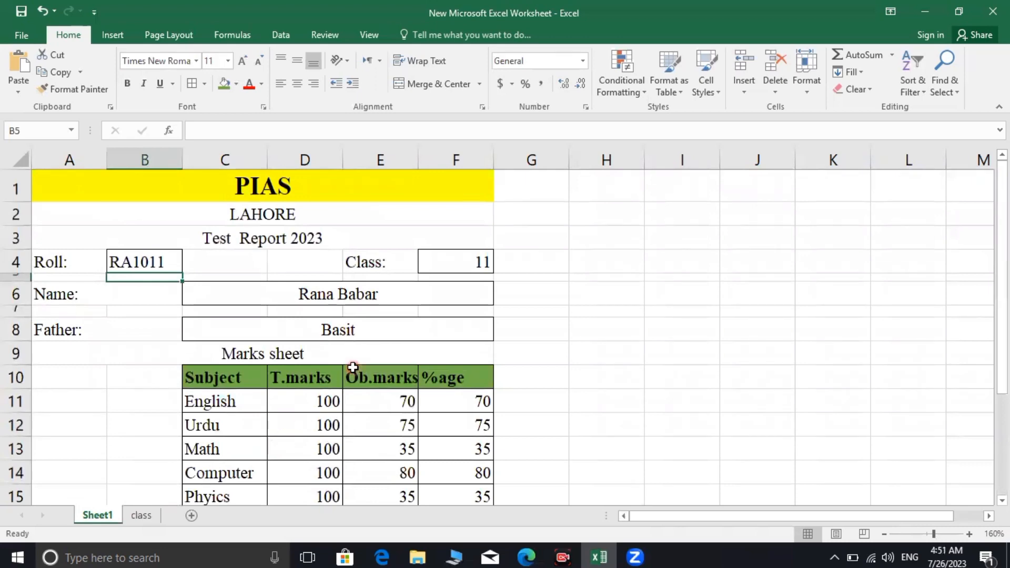
scroll(353, 367, "down", 1)
scroll(354, 366, "up", 1)
scroll(405, 361, "down", 2)
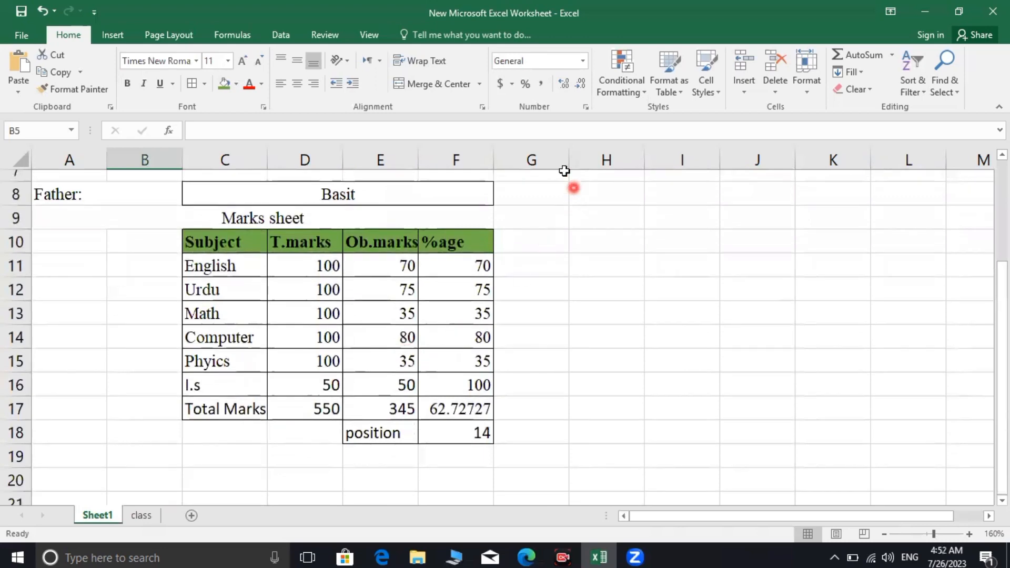